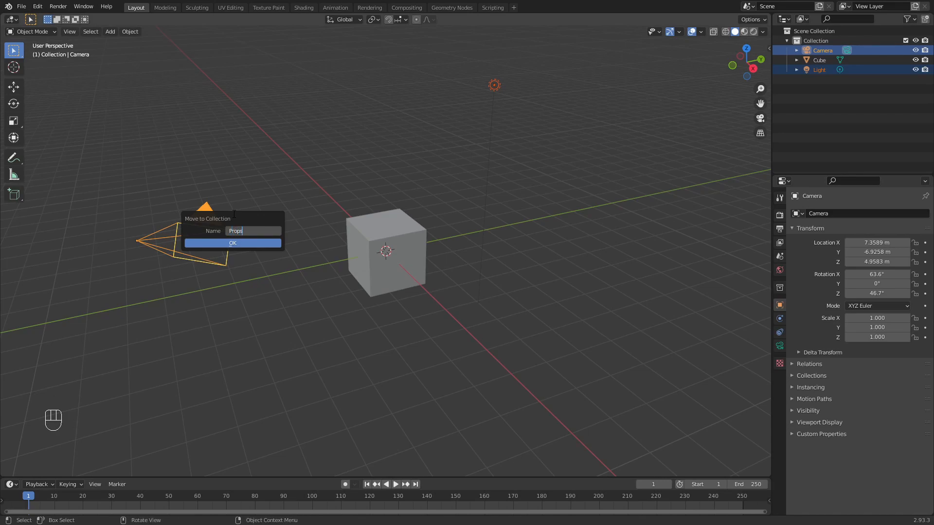
Move the camera and light into a new collection named Props and exclude that collection from the view layer.
{"action": "left_click", "coordinate": [218, 245]}
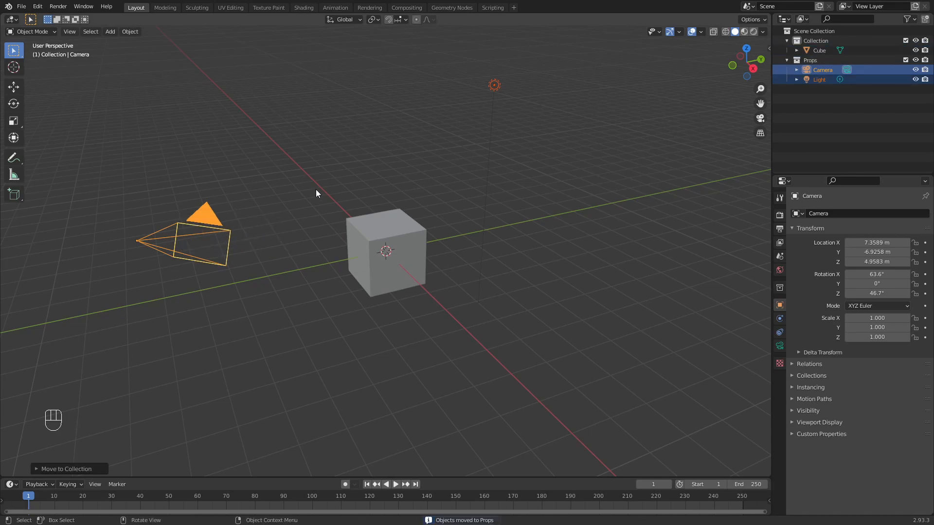
{"action": "left_click", "coordinate": [786, 59]}
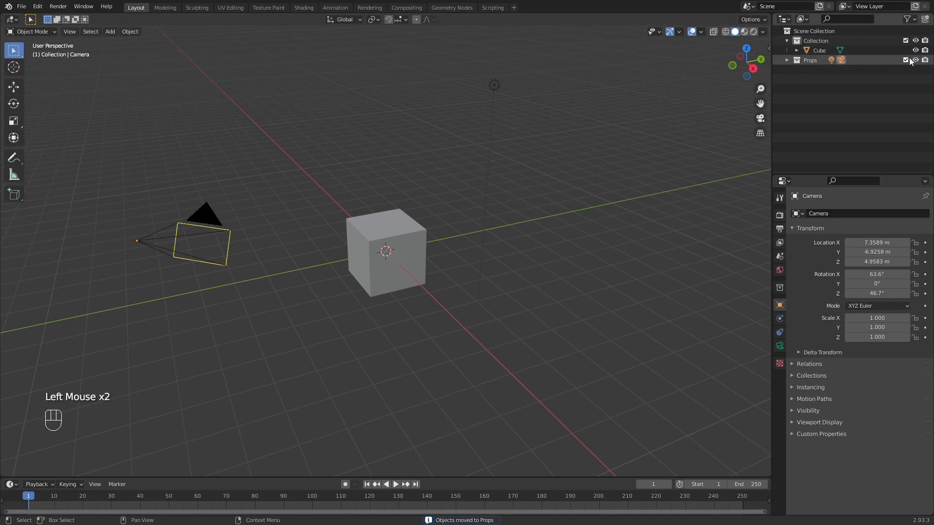
{"action": "left_click", "coordinate": [905, 60]}
Delete the default cube and add a UV sphere in its place.
{"action": "left_click", "coordinate": [410, 233]}
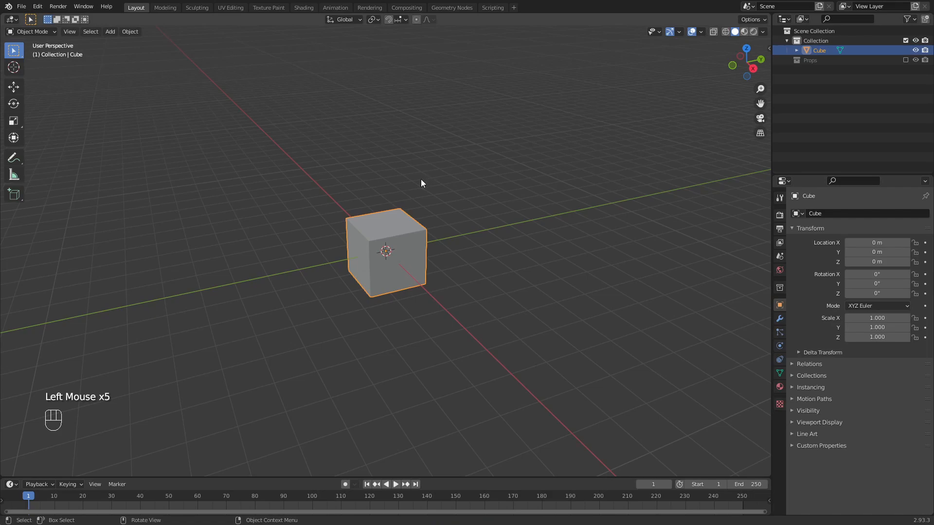
{"action": "key", "text": "Delete"}
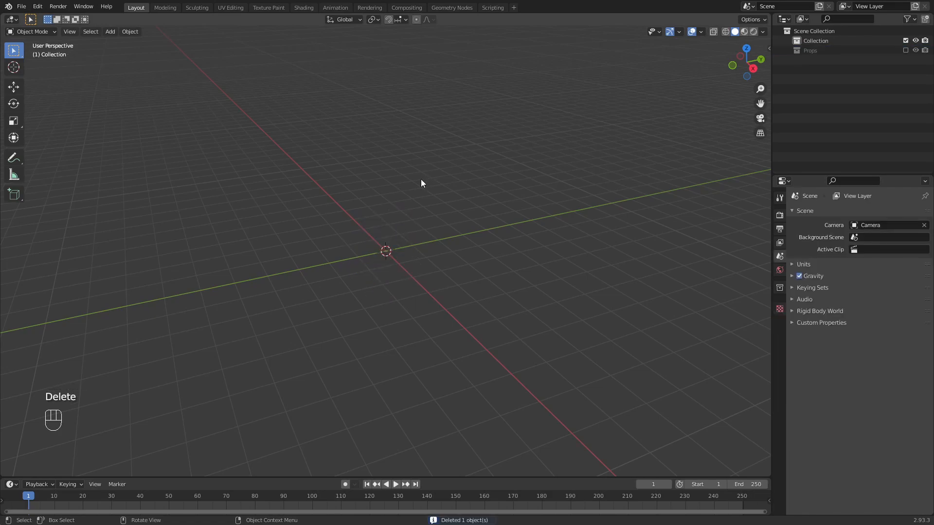
{"action": "key", "text": "shift+a"}
{"action": "mouse_move", "coordinate": [421, 180]}
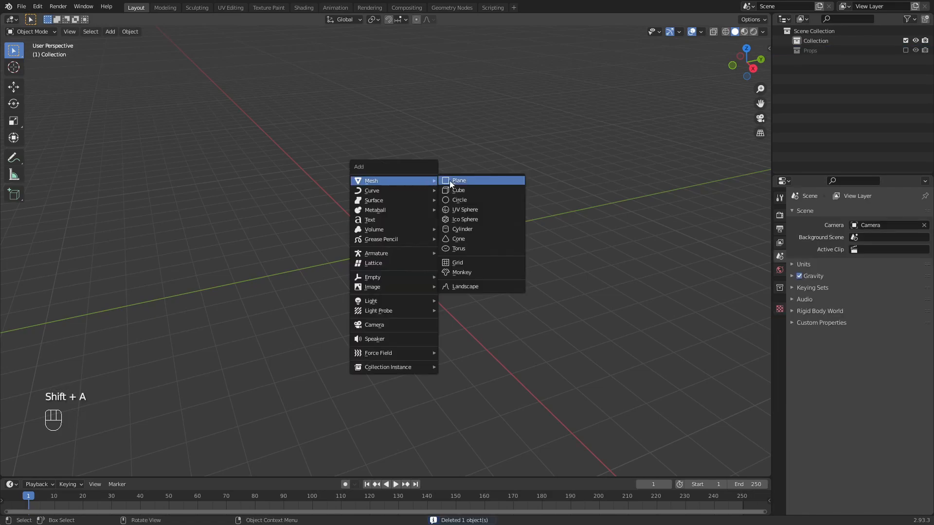
{"action": "left_click", "coordinate": [460, 210]}
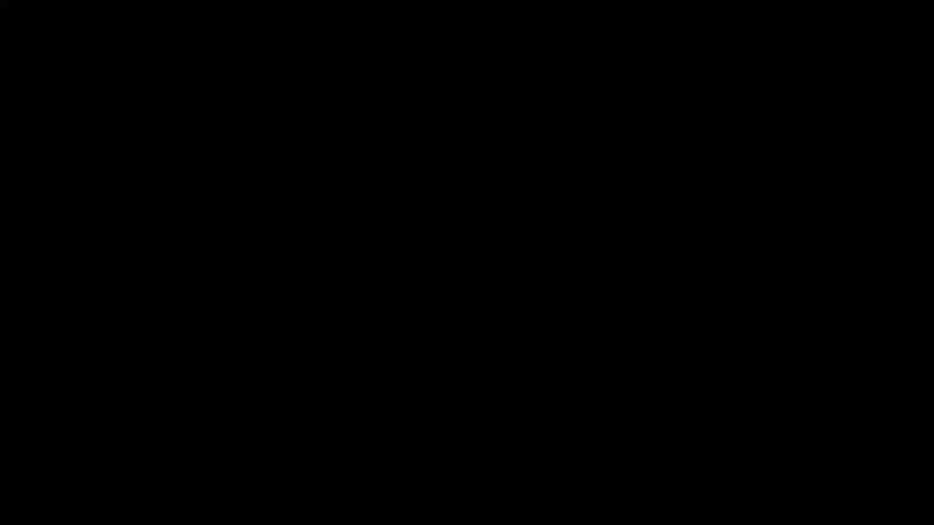
Raise the sphere about 3.07 m along the Z axis.
{"action": "key", "text": "g"}
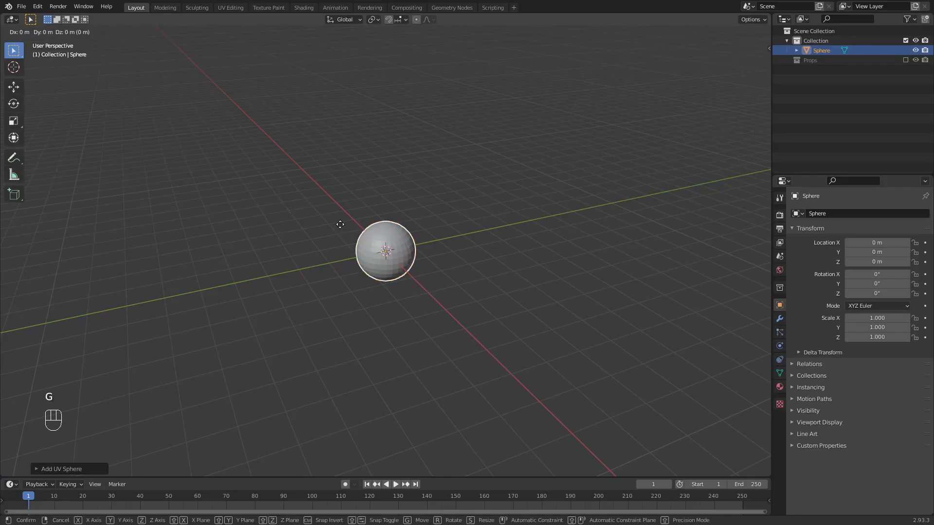
{"action": "key", "text": "z"}
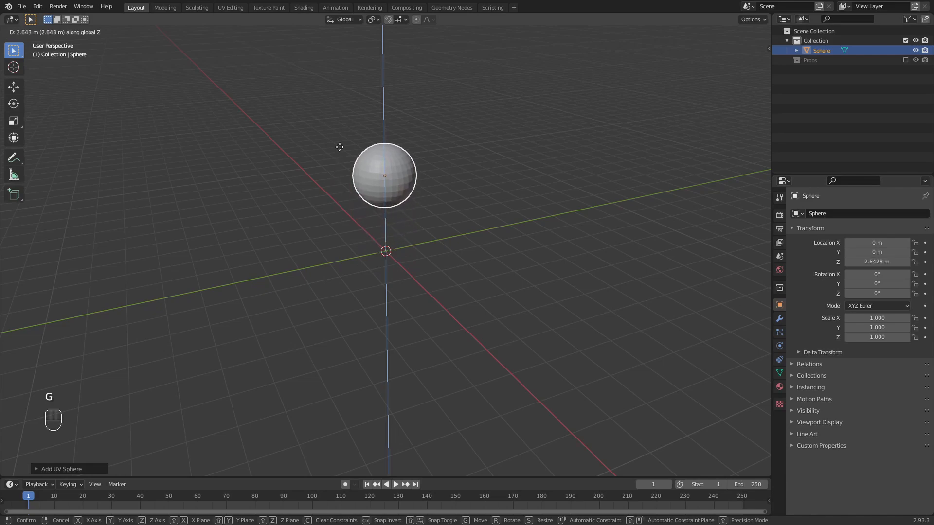
{"action": "left_click", "coordinate": [370, 144]}
Scale the sphere uniformly by a factor of 1.5.
{"action": "scroll", "coordinate": [371, 144], "scroll_direction": "up", "scroll_amount": 2}
{"action": "middle_click_drag", "start_coordinate": [371, 144], "coordinate": [441, 180]}
{"action": "scroll", "coordinate": [442, 180], "scroll_direction": "up", "scroll_amount": 1}
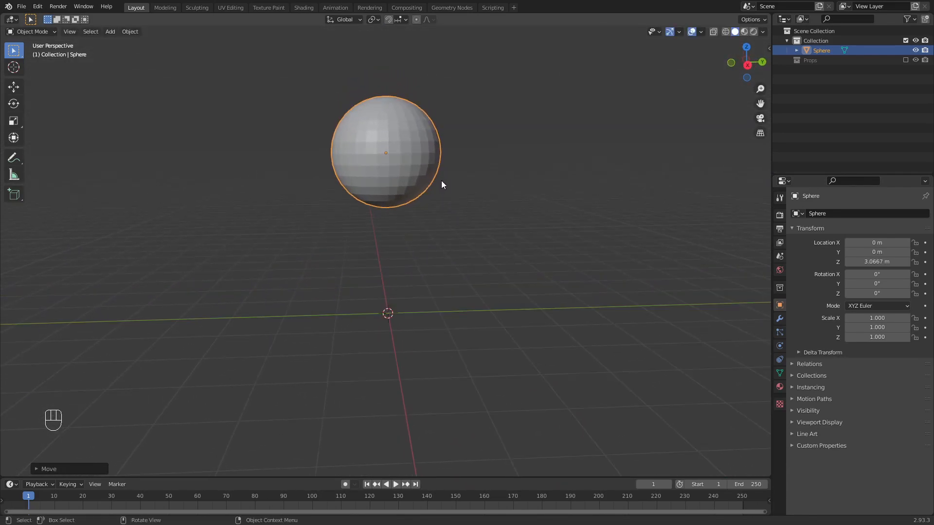
{"action": "type", "text": "s1.5"}
{"action": "key", "text": "Return"}
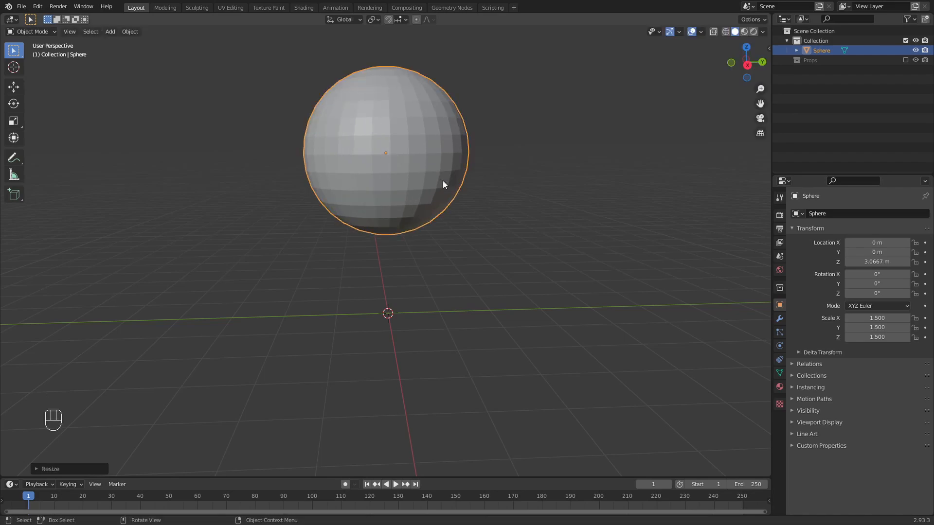
Add a Subdivision Surface modifier to the sphere.
{"action": "left_click", "coordinate": [779, 319]}
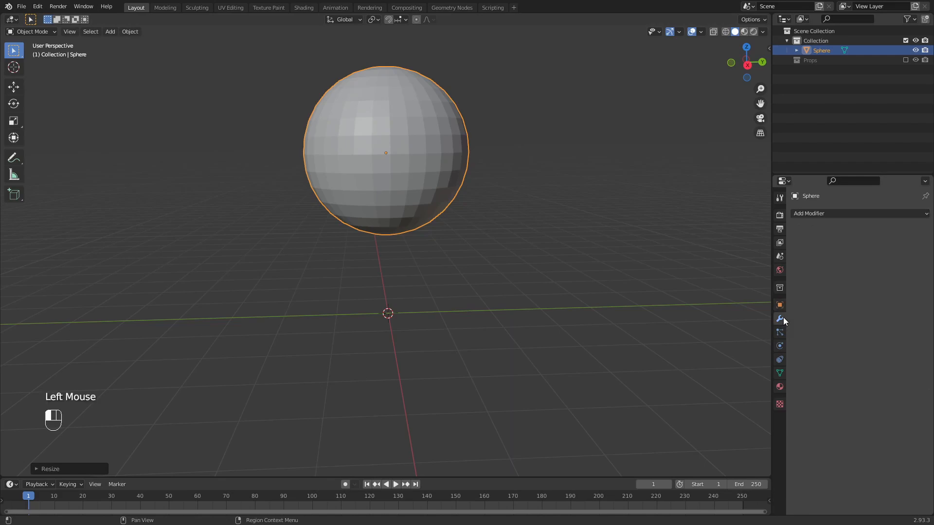
{"action": "left_click", "coordinate": [800, 211]}
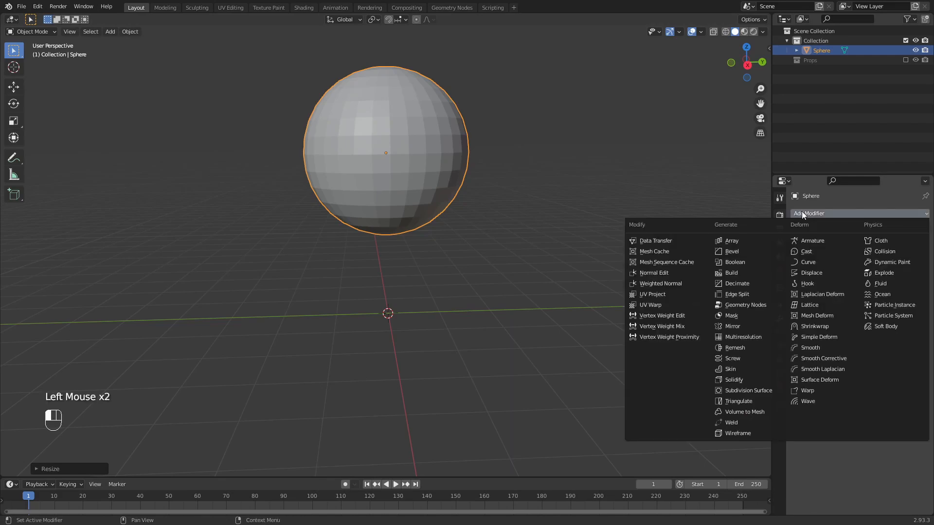
{"action": "left_click", "coordinate": [761, 393]}
Enter Edit Mode on the sphere, switch to face selection and deselect all faces.
{"action": "scroll", "coordinate": [571, 255], "scroll_direction": "up", "scroll_amount": 2}
{"action": "left_click", "coordinate": [446, 167]}
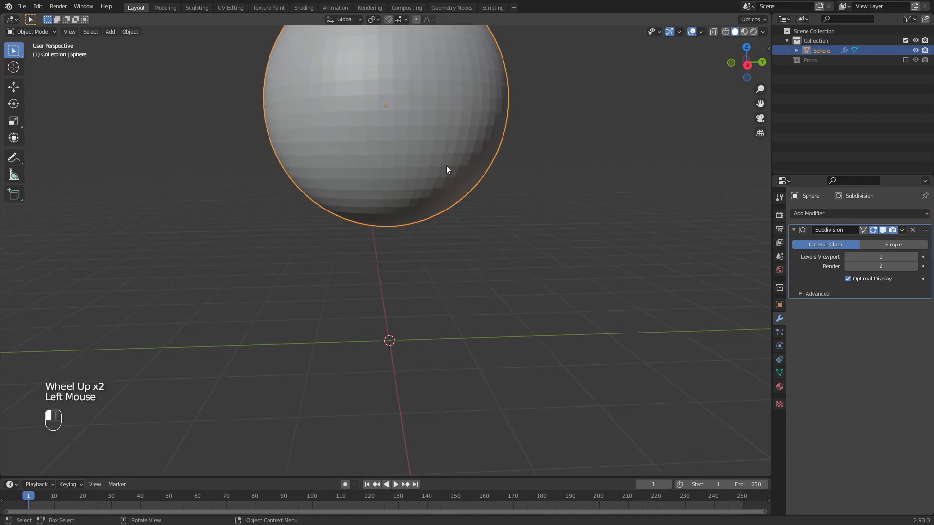
{"action": "key", "text": "Tab"}
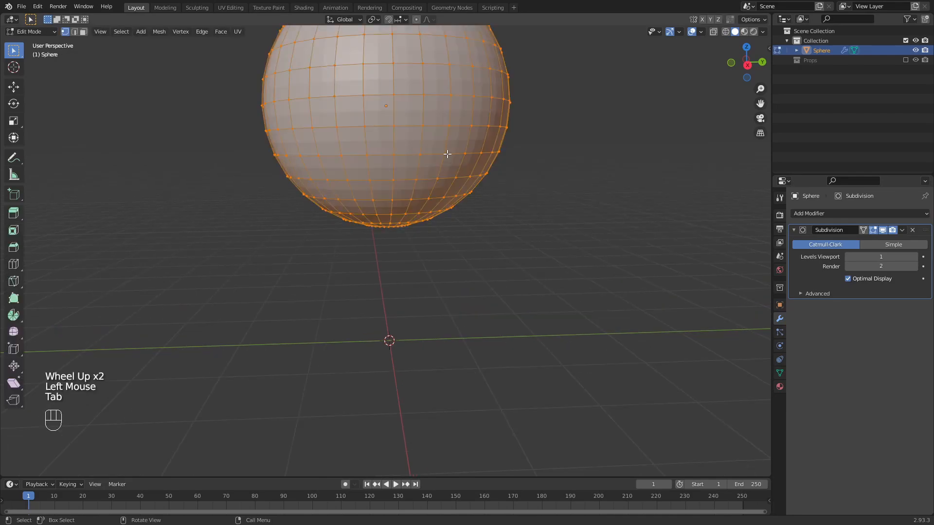
{"action": "middle_click_drag", "start_coordinate": [444, 165], "coordinate": [445, 169]}
{"action": "key", "text": "3"}
{"action": "scroll", "coordinate": [444, 170], "scroll_direction": "down", "scroll_amount": 1}
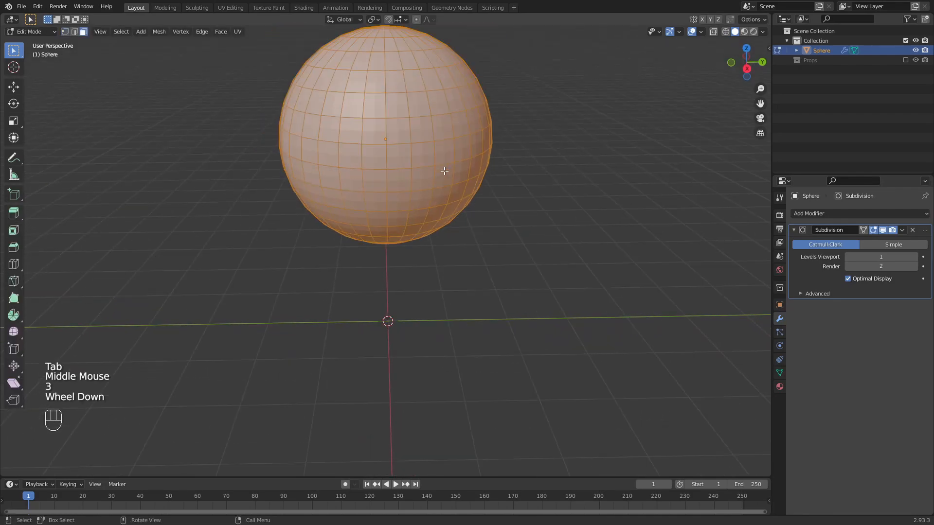
{"action": "scroll", "coordinate": [494, 176], "scroll_direction": "down", "scroll_amount": 2}
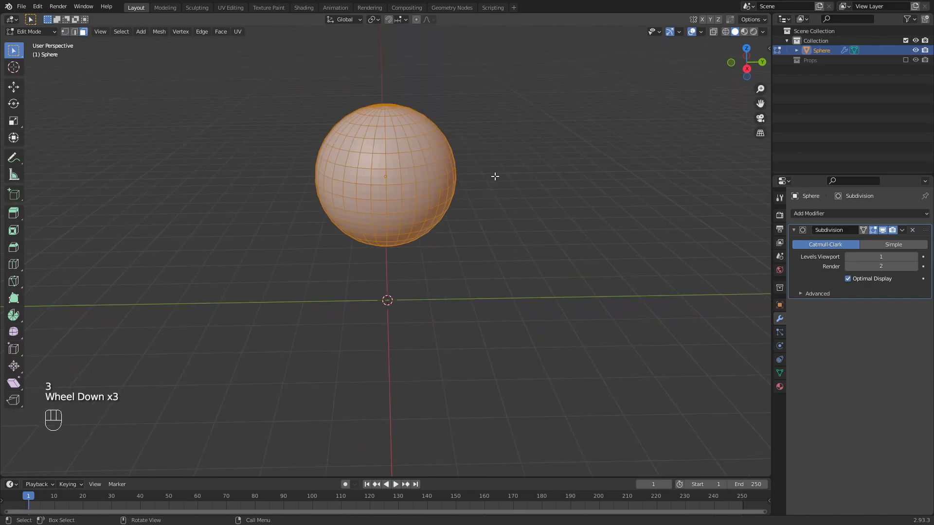
{"action": "triple_click", "coordinate": [495, 176]}
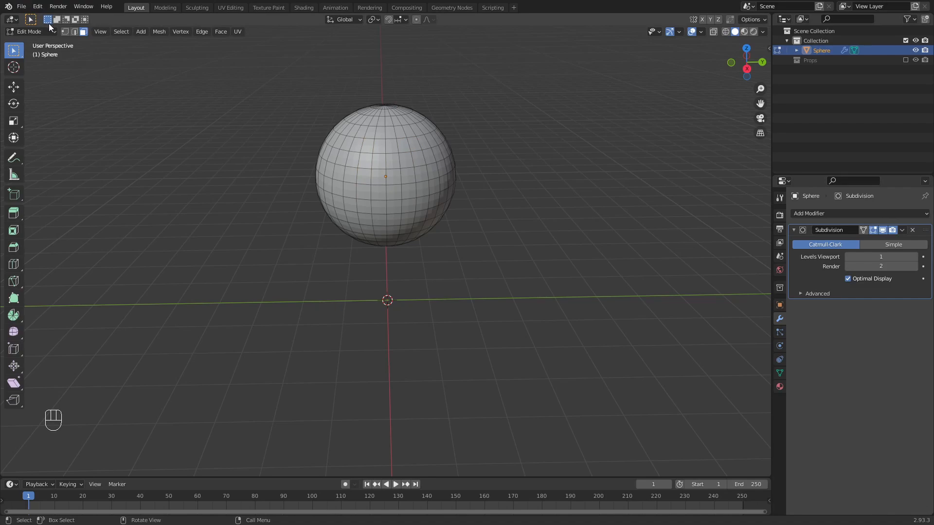
Search the add-ons in the preferences for "loop" to check that the LoopTools add-on is enabled.
{"action": "left_click", "coordinate": [38, 7]}
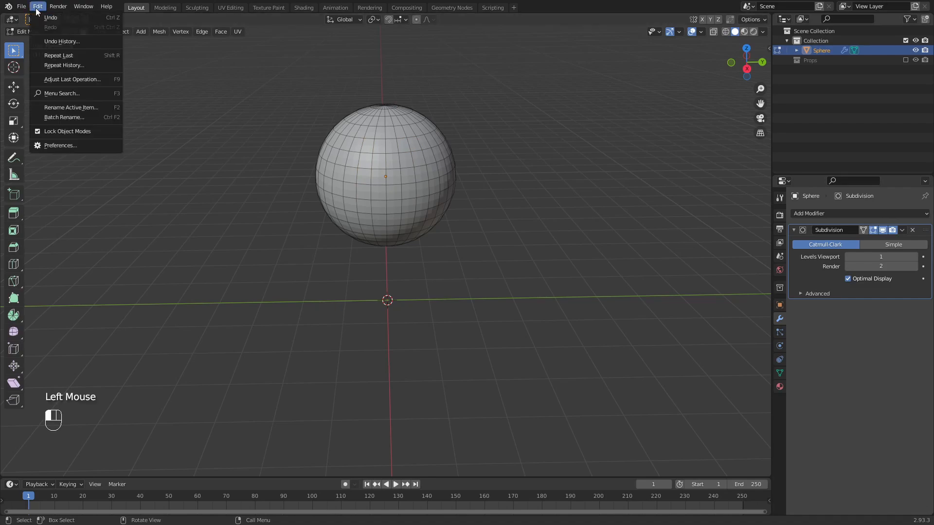
{"action": "left_click", "coordinate": [43, 148]}
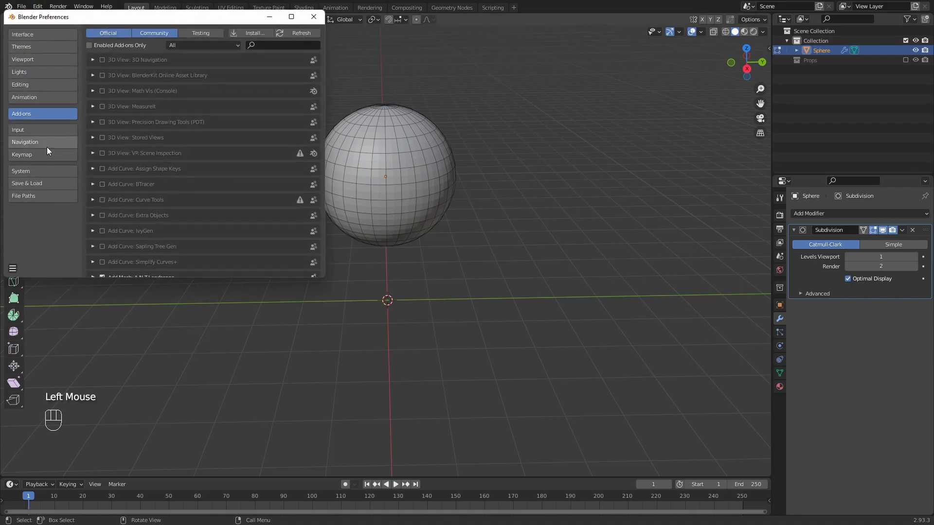
{"action": "left_click", "coordinate": [261, 45]}
{"action": "type", "text": "loop"}
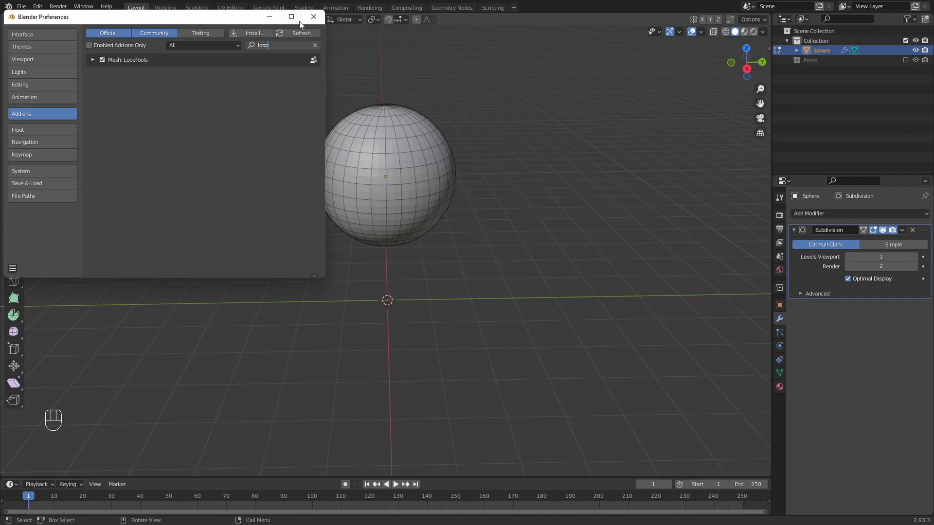
{"action": "left_click", "coordinate": [313, 16]}
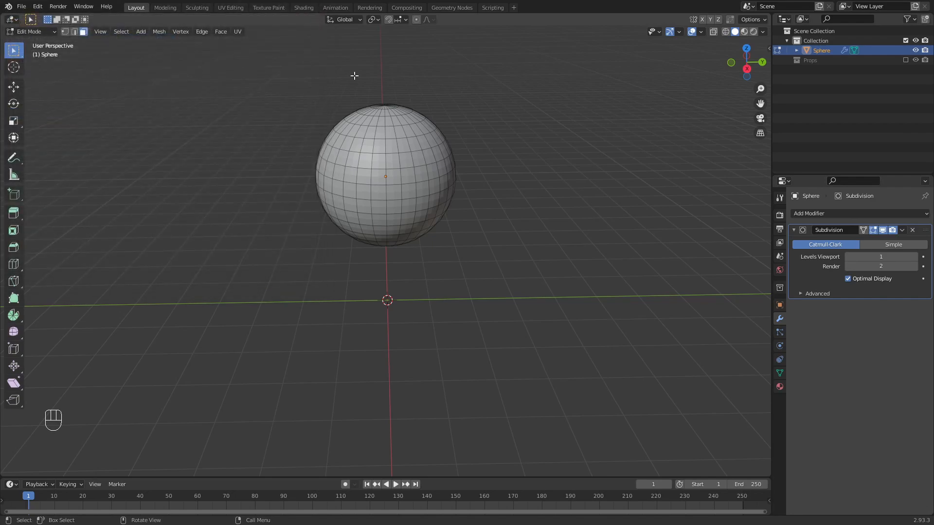
Select a block of faces four wide and four high on the front of the sphere.
{"action": "scroll", "coordinate": [427, 101], "scroll_direction": "up", "scroll_amount": 2}
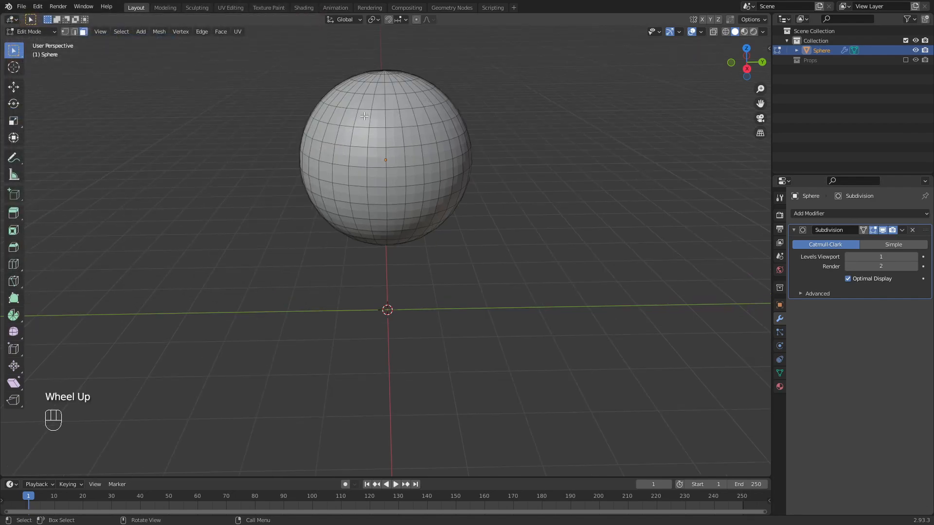
{"action": "key", "text": "shift"}
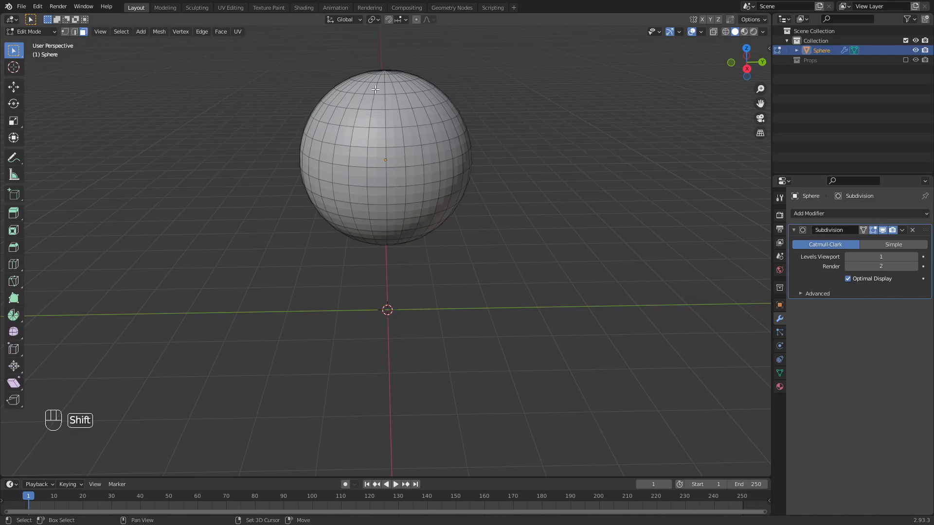
{"action": "left_click", "coordinate": [375, 115], "text": "shift"}
{"action": "left_click", "coordinate": [393, 116], "text": "shift"}
{"action": "left_click", "coordinate": [362, 117], "text": "shift"}
{"action": "left_click", "coordinate": [406, 117], "text": "shift"}
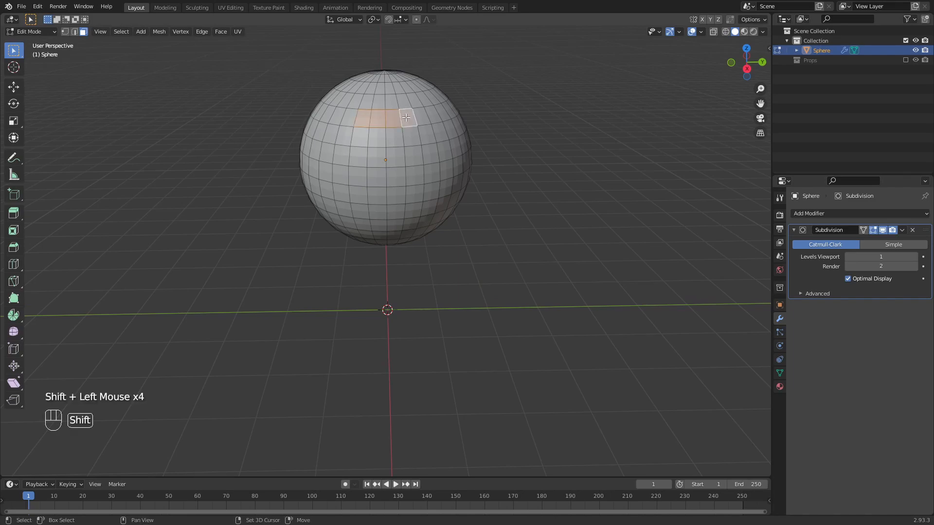
{"action": "left_click", "coordinate": [412, 139], "text": "shift"}
{"action": "left_click", "coordinate": [413, 158], "text": "shift"}
{"action": "left_click", "coordinate": [414, 176], "text": "shift"}
{"action": "left_click", "coordinate": [395, 176], "text": "shift"}
{"action": "left_click", "coordinate": [376, 176], "text": "shift"}
{"action": "left_click", "coordinate": [357, 176], "text": "shift"}
{"action": "left_click", "coordinate": [360, 138], "text": "shift"}
{"action": "left_click", "coordinate": [358, 157], "text": "shift"}
{"action": "left_click", "coordinate": [376, 156], "text": "shift"}
{"action": "left_click", "coordinate": [380, 137], "text": "shift"}
{"action": "left_click", "coordinate": [390, 135], "text": "shift"}
{"action": "left_click", "coordinate": [395, 155], "text": "shift"}
{"action": "left_click", "coordinate": [394, 138], "text": "shift"}
Shift the face selection up one row by adding the four faces above it and deselecting its lowest row.
{"action": "scroll", "coordinate": [393, 138], "scroll_direction": "down", "scroll_amount": 1}
{"action": "middle_click_drag", "start_coordinate": [394, 138], "coordinate": [409, 149]}
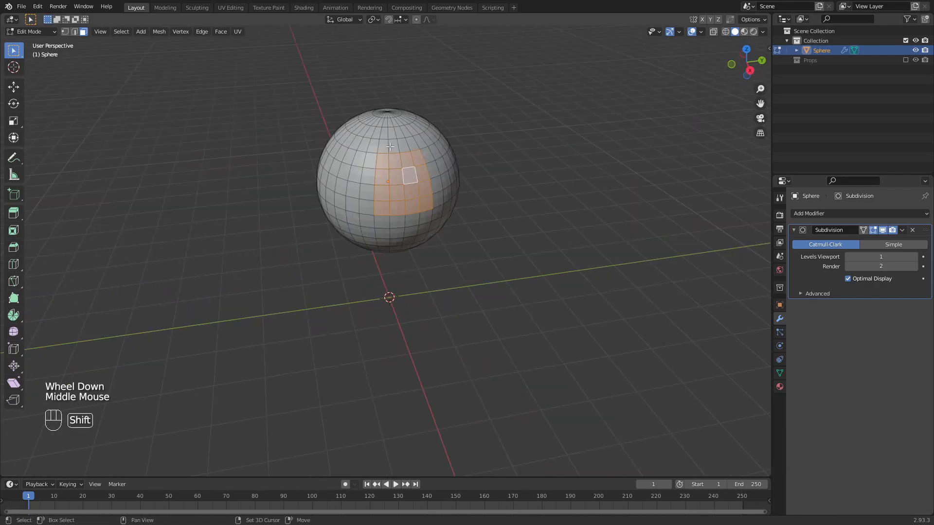
{"action": "left_click", "coordinate": [383, 146], "text": "shift"}
{"action": "left_click", "coordinate": [395, 145], "text": "shift"}
{"action": "left_click", "coordinate": [411, 144], "text": "shift"}
{"action": "left_click", "coordinate": [403, 145], "text": "shift"}
{"action": "left_click", "coordinate": [426, 202], "text": "shift"}
{"action": "left_click", "coordinate": [412, 207], "text": "shift"}
{"action": "left_click", "coordinate": [400, 208], "text": "shift"}
{"action": "left_click", "coordinate": [397, 209], "text": "shift"}
{"action": "left_click", "coordinate": [395, 208], "text": "shift"}
{"action": "left_click", "coordinate": [383, 208], "text": "shift"}
Reshape the selected face block into a round patch with the LoopTools Circle operation.
{"action": "middle_click_drag", "start_coordinate": [383, 208], "coordinate": [393, 164]}
{"action": "right_click", "coordinate": [393, 164]}
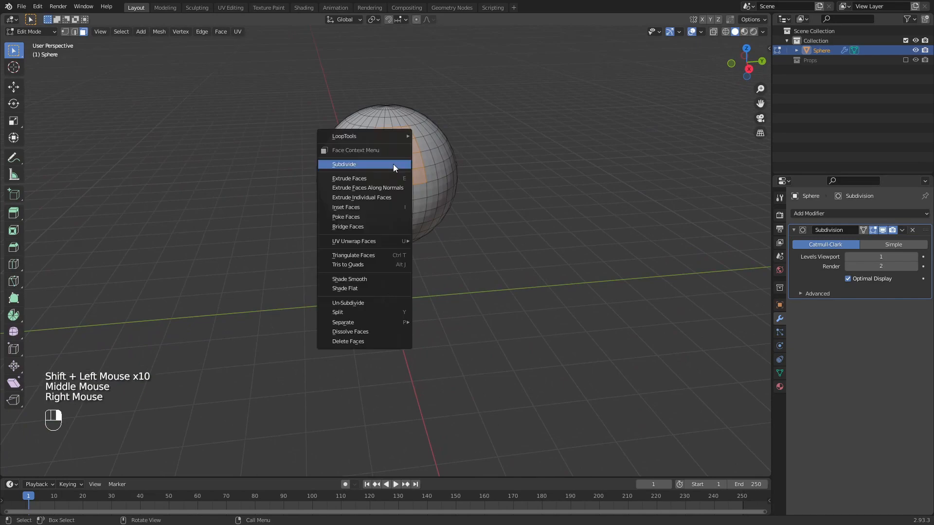
{"action": "mouse_move", "coordinate": [404, 136]}
{"action": "left_click", "coordinate": [435, 146]}
Extrude the circular face patch about 0.12 m inward into the sphere.
{"action": "middle_click_drag", "start_coordinate": [435, 145], "coordinate": [527, 116]}
{"action": "scroll", "coordinate": [452, 136], "scroll_direction": "up", "scroll_amount": 2}
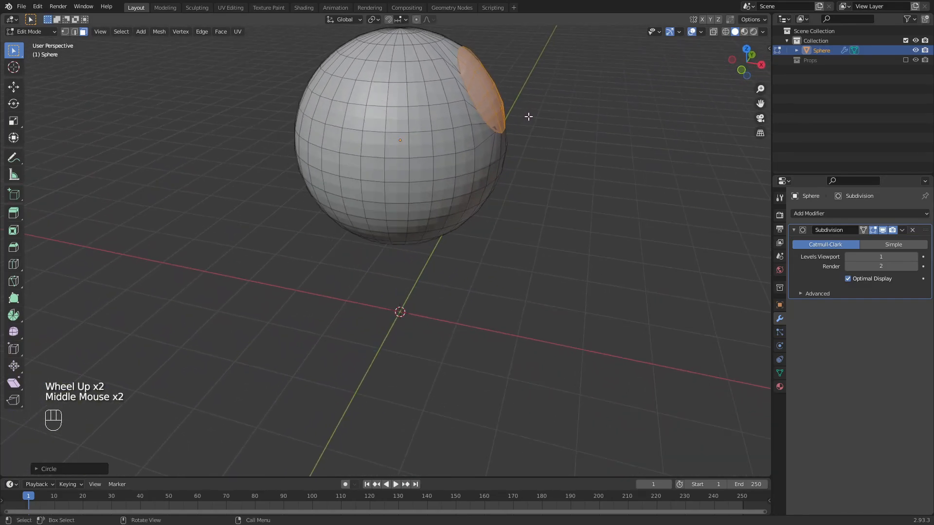
{"action": "scroll", "coordinate": [532, 113], "scroll_direction": "down", "scroll_amount": 1}
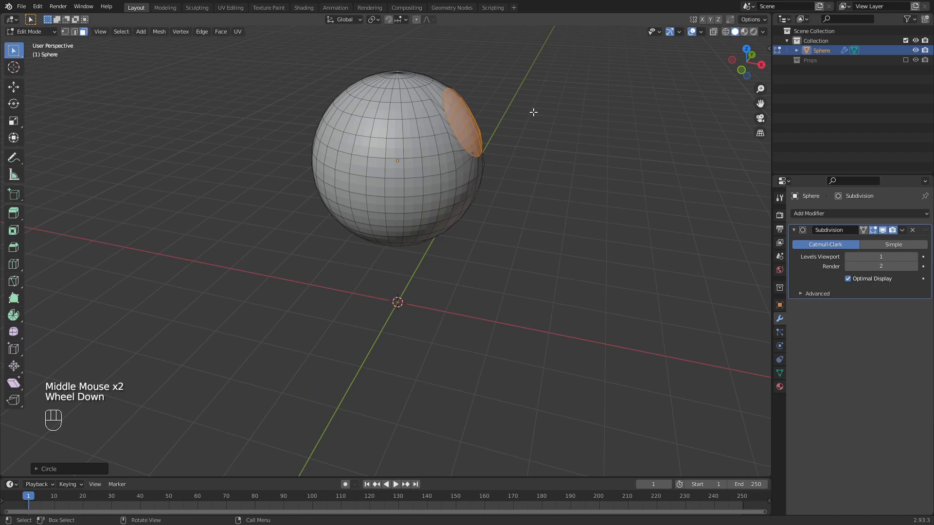
{"action": "key", "text": "e"}
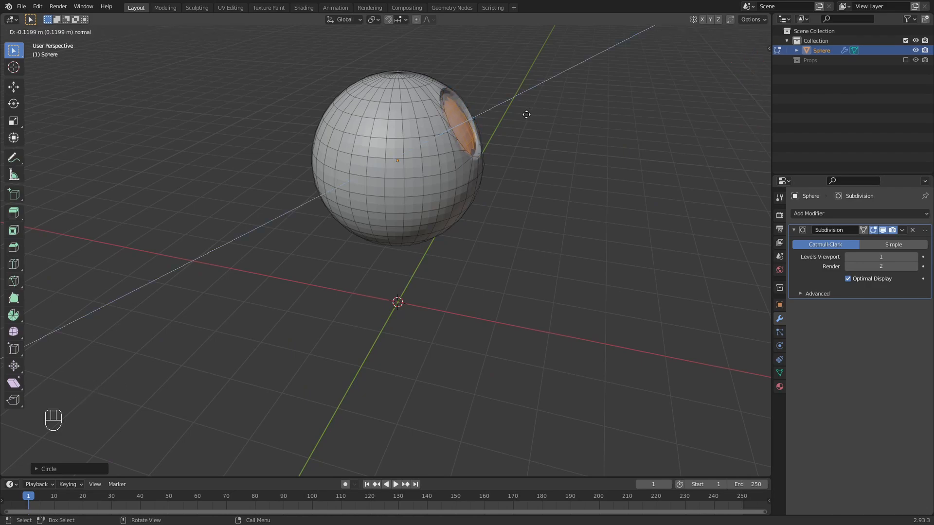
{"action": "left_click", "coordinate": [525, 116]}
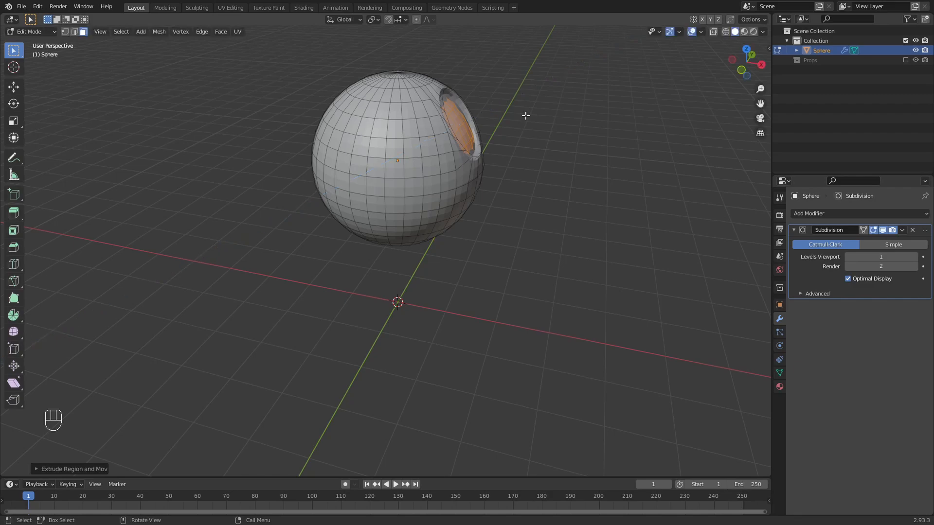
Set the transform orientation to Normal and scale the recessed faces down along their normal Z axis to flatten them.
{"action": "middle_click_drag", "start_coordinate": [526, 115], "coordinate": [462, 107]}
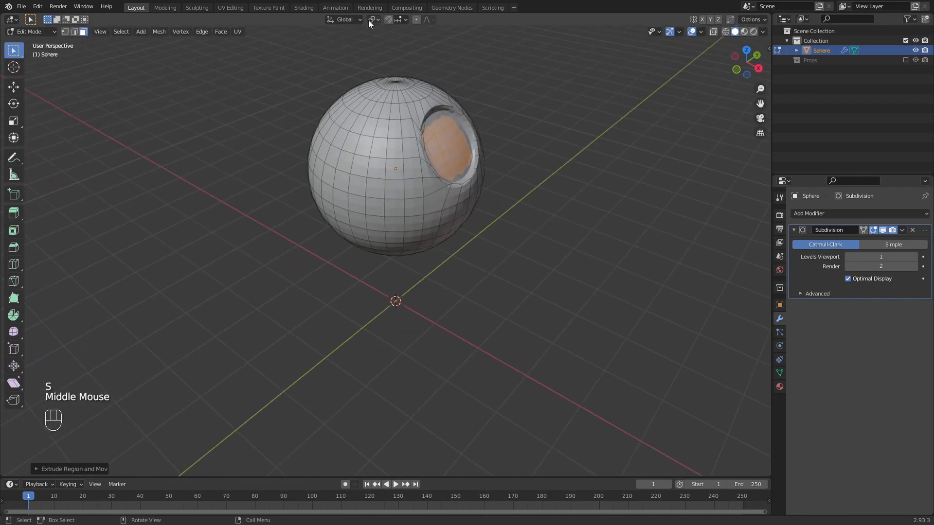
{"action": "left_click", "coordinate": [338, 22]}
{"action": "left_click", "coordinate": [337, 71]}
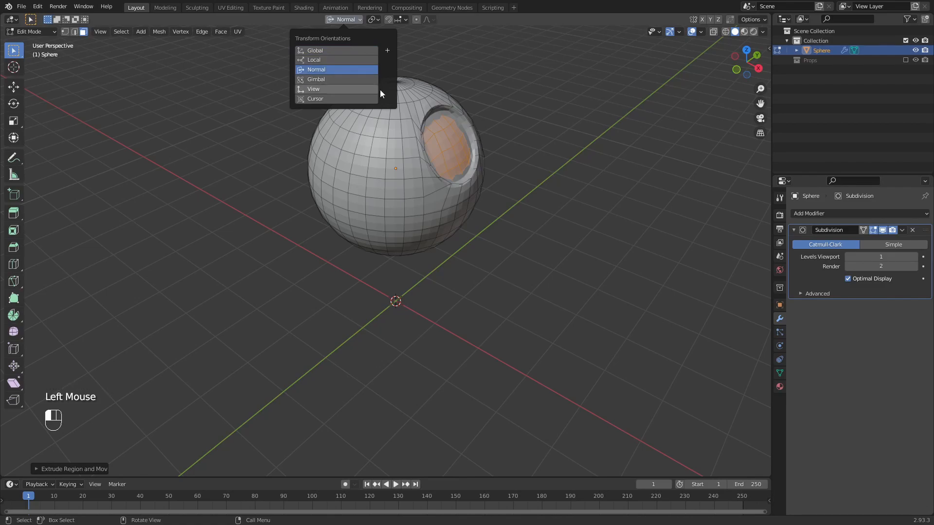
{"action": "middle_click_drag", "start_coordinate": [365, 79], "coordinate": [492, 97]}
{"action": "key", "text": "s"}
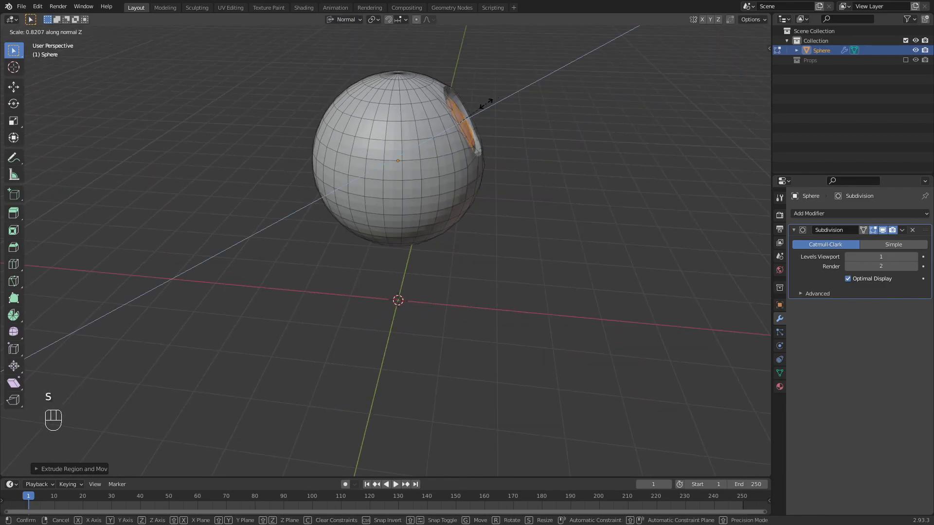
{"action": "left_click", "coordinate": [482, 107]}
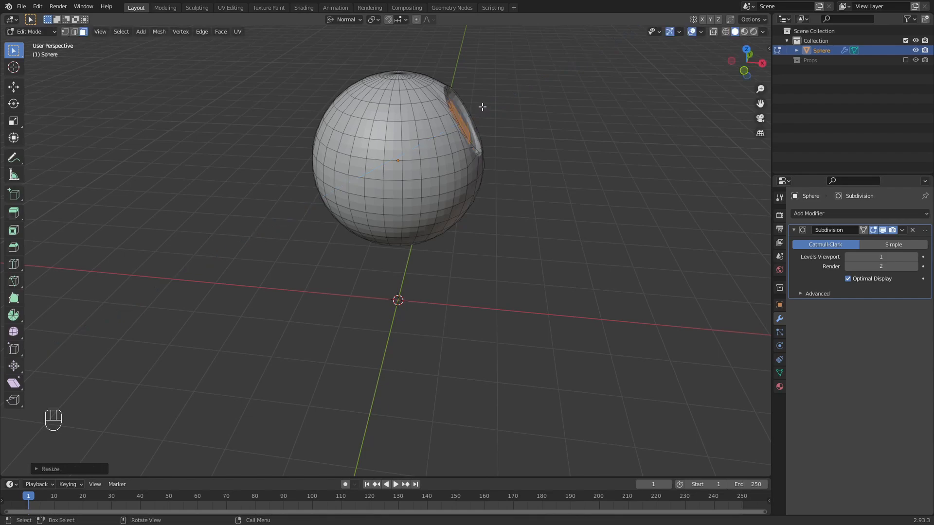
{"action": "middle_click_drag", "start_coordinate": [505, 125], "coordinate": [428, 129]}
{"action": "middle_click_drag", "start_coordinate": [428, 129], "coordinate": [417, 129]}
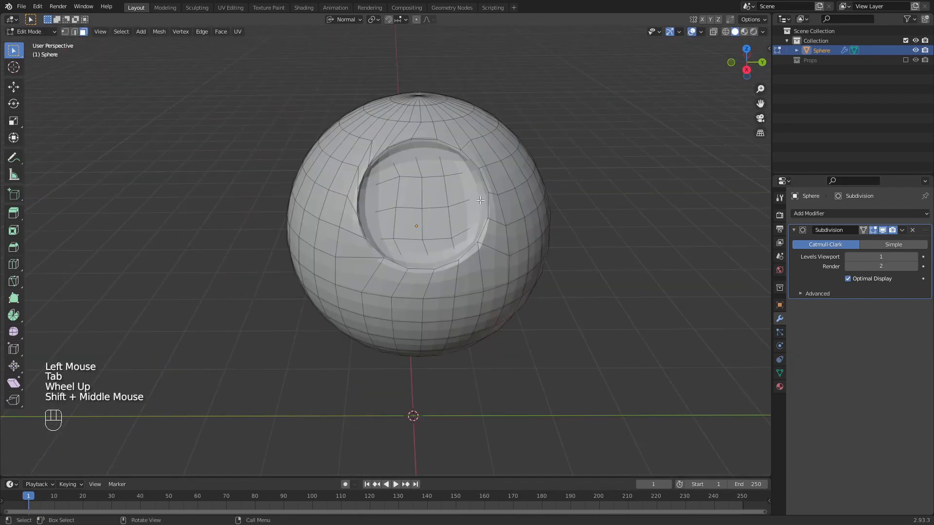
With X-ray display on during selection, select the complete inner edge loop around the floor of the front recess.
{"action": "left_click", "coordinate": [713, 31]}
{"action": "key", "text": "2"}
{"action": "middle_click_drag", "start_coordinate": [486, 164], "coordinate": [441, 108]}
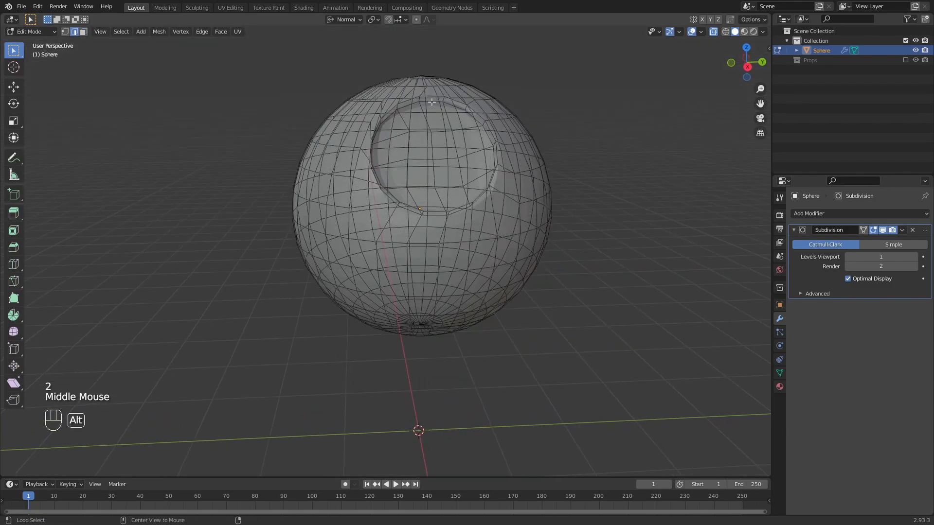
{"action": "left_click", "coordinate": [432, 102], "text": "alt"}
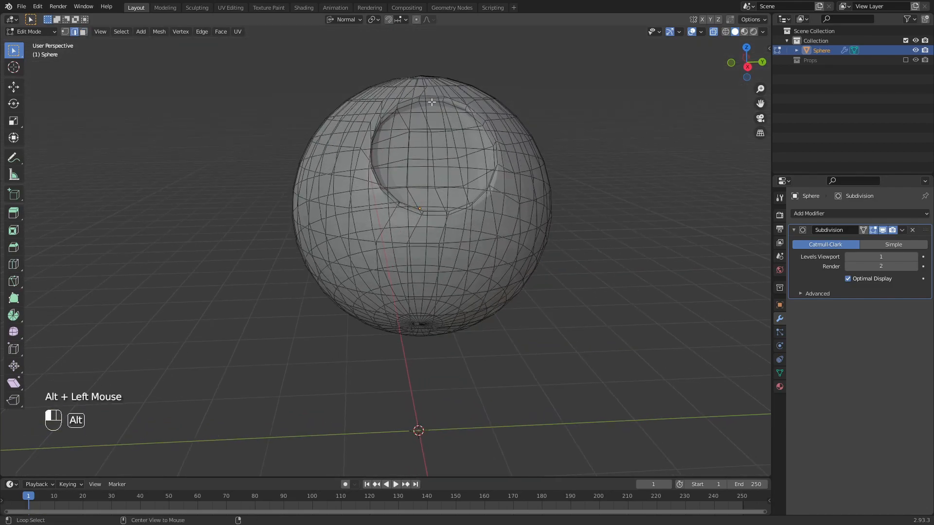
{"action": "left_click", "coordinate": [473, 120], "text": "alt+shift"}
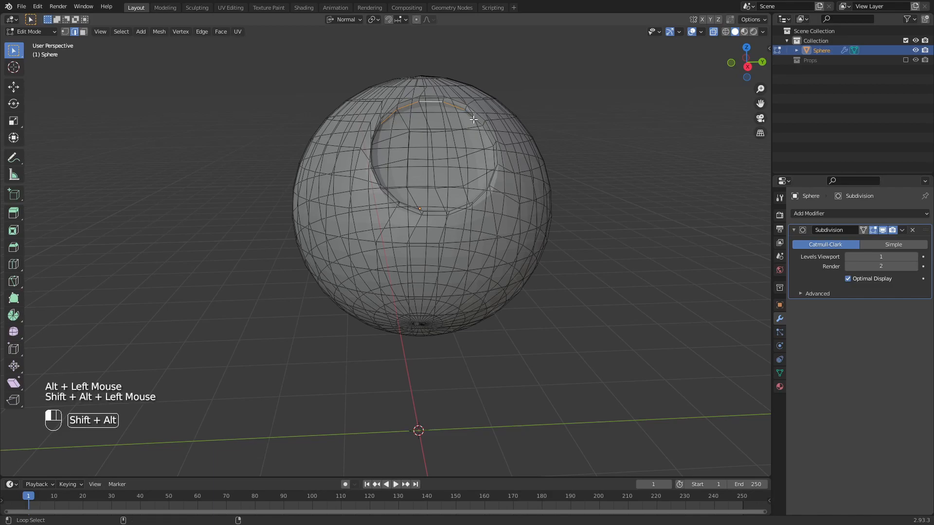
{"action": "key", "text": "ctrl+z"}
{"action": "middle_click_drag", "start_coordinate": [579, 110], "coordinate": [580, 122]}
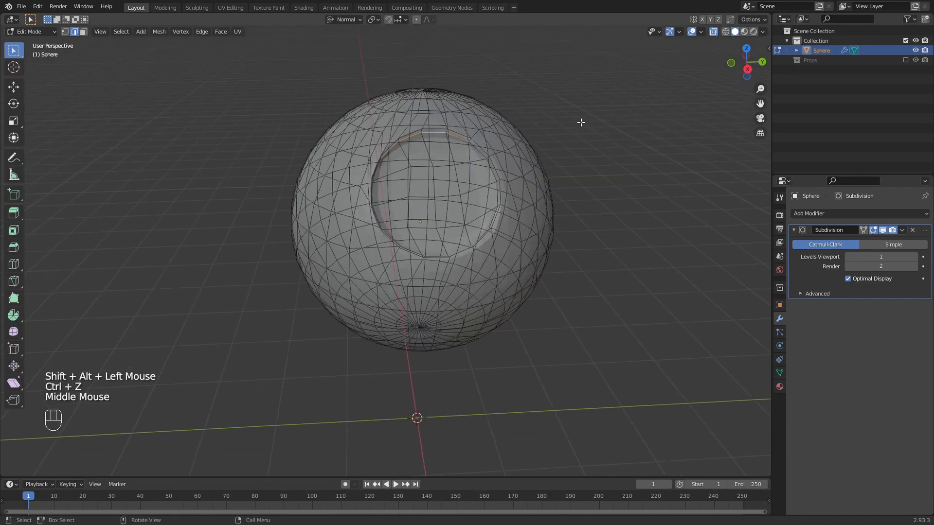
{"action": "scroll", "coordinate": [570, 146], "scroll_direction": "up", "scroll_amount": 2}
{"action": "left_click", "coordinate": [575, 116], "text": "alt+shift"}
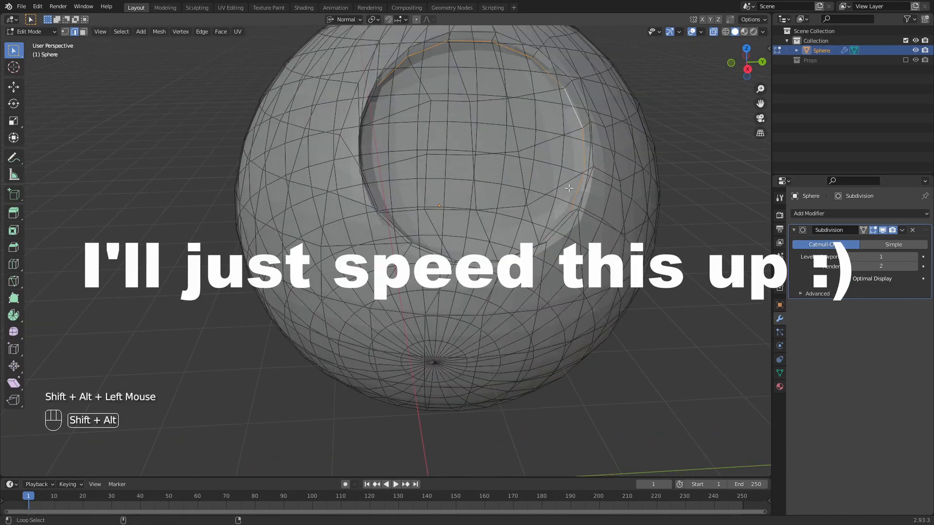
{"action": "middle_click_drag", "start_coordinate": [571, 173], "coordinate": [583, 182]}
{"action": "left_click", "coordinate": [587, 217], "text": "alt+shift"}
{"action": "middle_click_drag", "start_coordinate": [579, 219], "coordinate": [539, 224]}
{"action": "left_click", "coordinate": [230, 279], "text": "alt+shift"}
{"action": "key", "text": "ctrl+z"}
{"action": "left_click", "coordinate": [263, 307], "text": "alt+shift"}
{"action": "middle_click_drag", "start_coordinate": [265, 307], "coordinate": [292, 292]}
{"action": "left_click", "coordinate": [713, 33]}
{"action": "scroll", "coordinate": [537, 135], "scroll_direction": "down", "scroll_amount": 2}
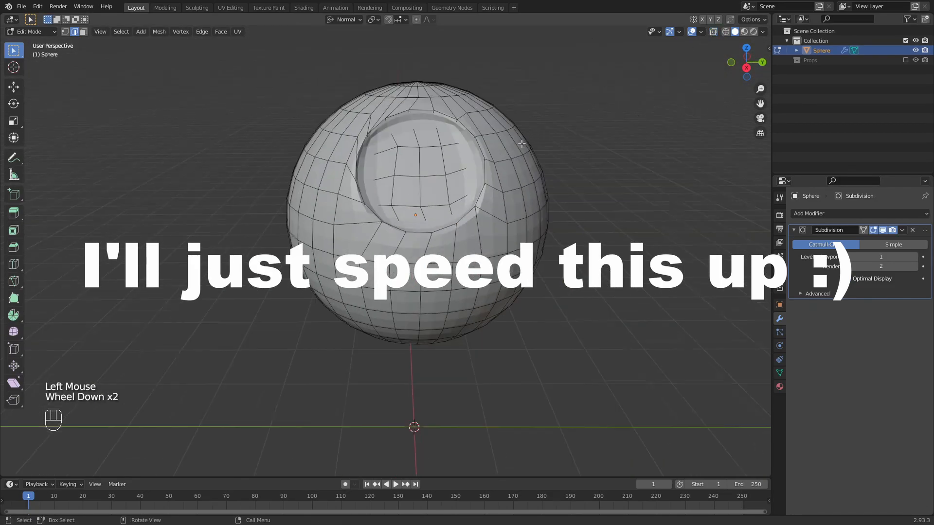
Bevel the selected inner edge loop of the front recess with one segment to sharpen its floor edge.
{"action": "key", "text": "ctrl+b"}
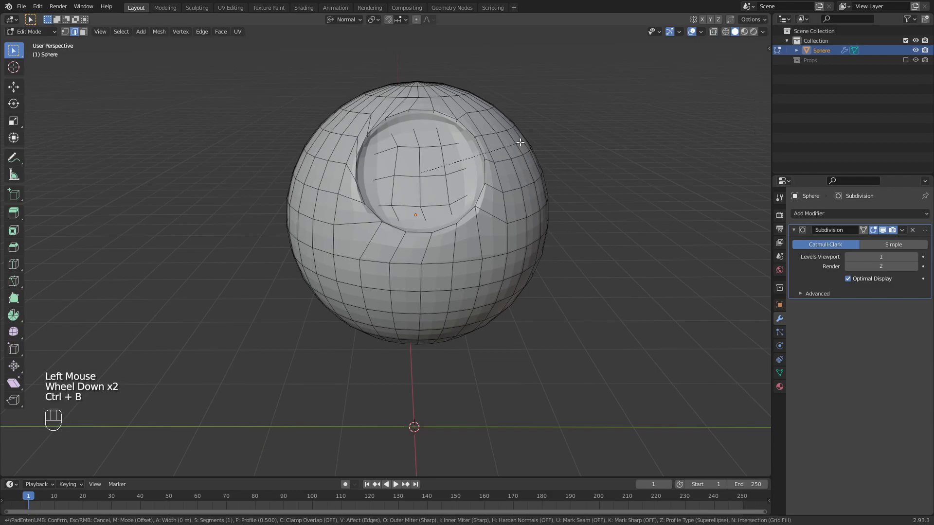
{"action": "left_click", "coordinate": [524, 142]}
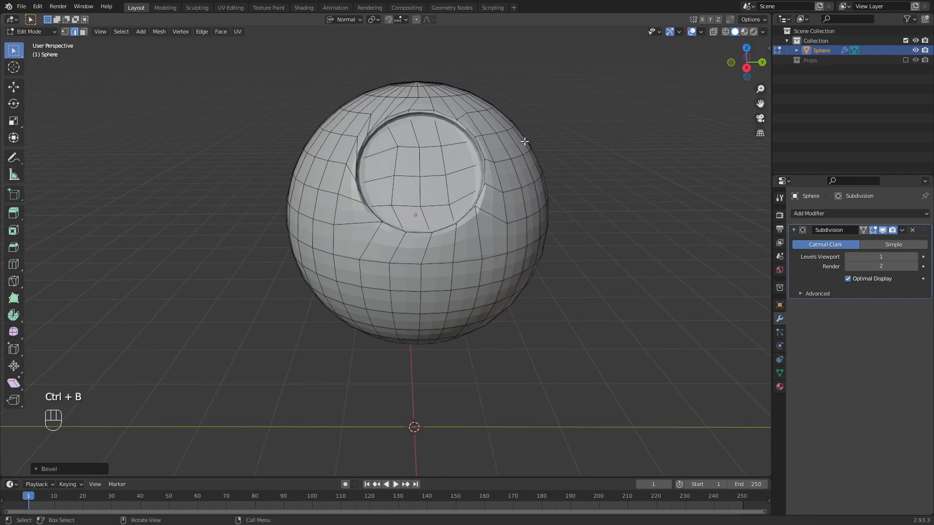
{"action": "left_click", "coordinate": [562, 140]}
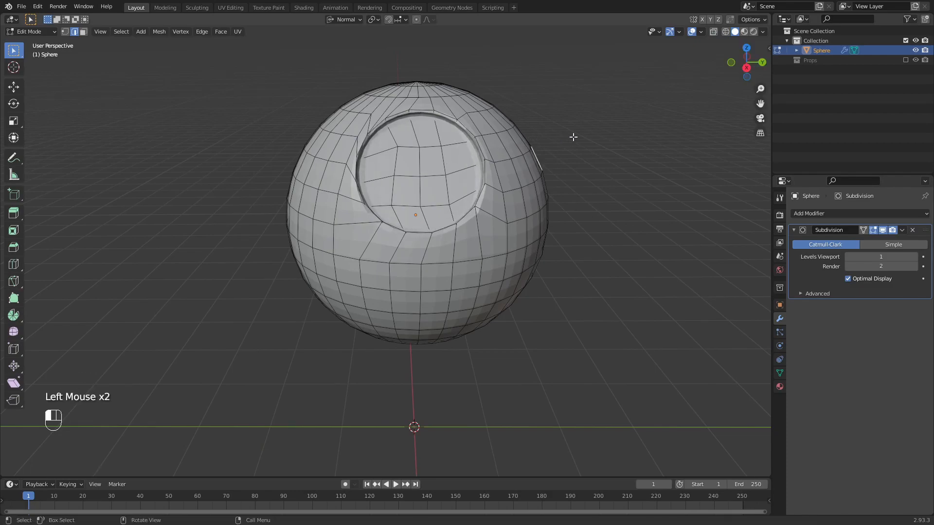
Select the edge loop around the outer rim of the front recess.
{"action": "scroll", "coordinate": [570, 138], "scroll_direction": "down", "scroll_amount": 2}
{"action": "mouse_move", "coordinate": [572, 141]}
{"action": "middle_mouse_down"}
{"action": "mouse_move", "coordinate": [573, 159]}
{"action": "mouse_move", "coordinate": [544, 142]}
{"action": "mouse_move", "coordinate": [558, 137]}
{"action": "middle_mouse_up"}
{"action": "key", "text": "Tab"}
{"action": "scroll", "coordinate": [514, 163], "scroll_direction": "up", "scroll_amount": 1}
{"action": "key", "text": "Tab"}
{"action": "middle_click_drag", "start_coordinate": [514, 162], "coordinate": [496, 205]}
{"action": "key", "text": "2"}
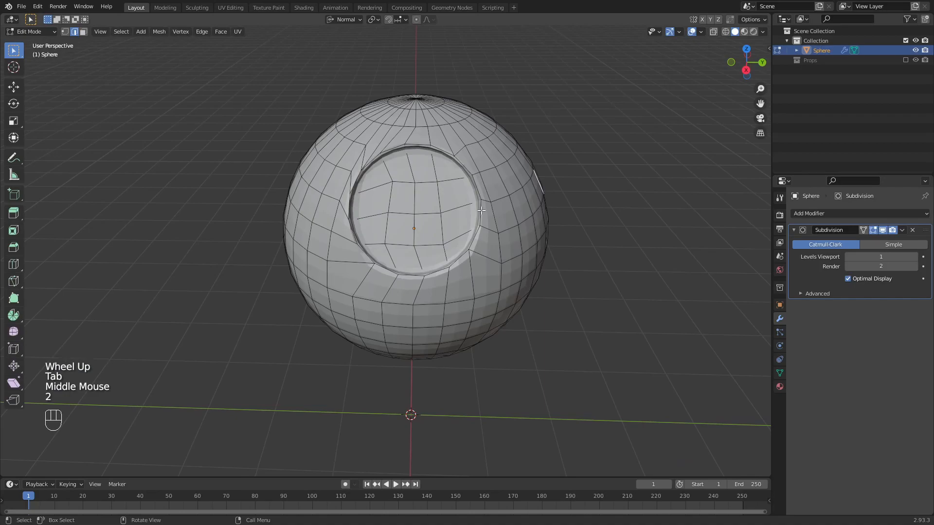
{"action": "left_click", "coordinate": [479, 215], "text": "alt"}
{"action": "left_click", "coordinate": [429, 276], "text": "alt+shift"}
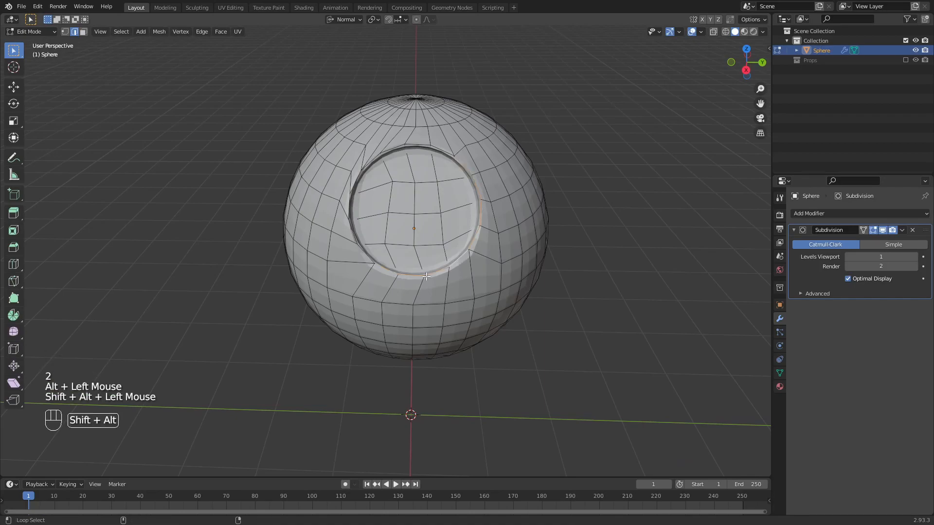
{"action": "left_click", "coordinate": [369, 260]}
Leave Edit Mode and set the Subdivision modifier's viewport level to 2.
{"action": "key", "text": "Tab"}
{"action": "mouse_move", "coordinate": [602, 146]}
{"action": "middle_mouse_down"}
{"action": "mouse_move", "coordinate": [643, 130]}
{"action": "mouse_move", "coordinate": [635, 93]}
{"action": "mouse_move", "coordinate": [591, 133]}
{"action": "middle_mouse_up"}
{"action": "left_click_drag", "start_coordinate": [854, 259], "coordinate": [870, 258]}
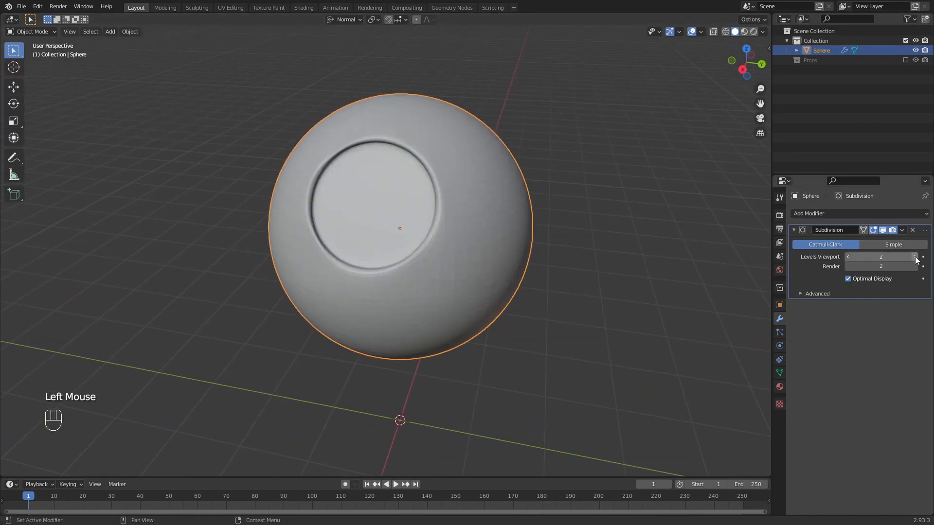
{"action": "middle_click_drag", "start_coordinate": [586, 208], "coordinate": [681, 229]}
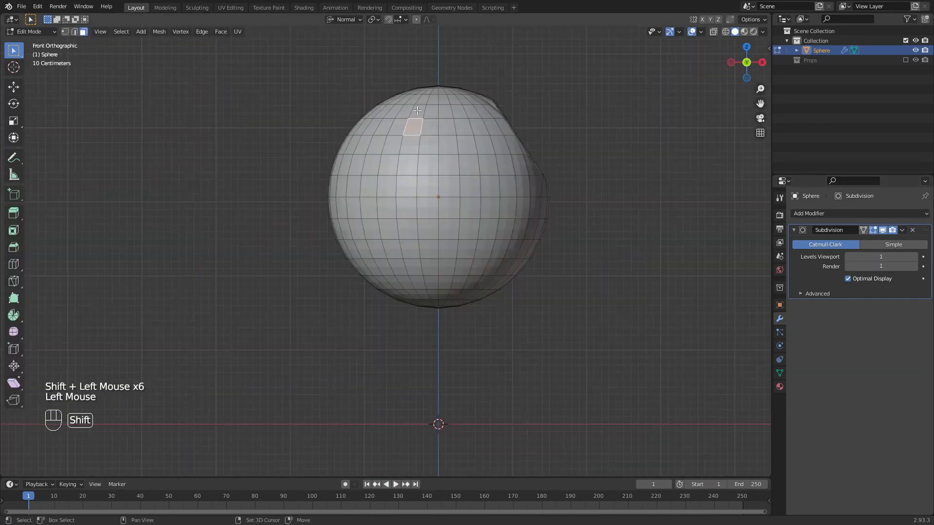
Select a block of faces four wide and three rows high on the upper side of the sphere, beside the front recess.
{"action": "left_click", "coordinate": [413, 125], "text": "shift"}
{"action": "left_click", "coordinate": [424, 112], "text": "shift"}
{"action": "left_click", "coordinate": [437, 112], "text": "shift"}
{"action": "left_click", "coordinate": [447, 113], "text": "shift"}
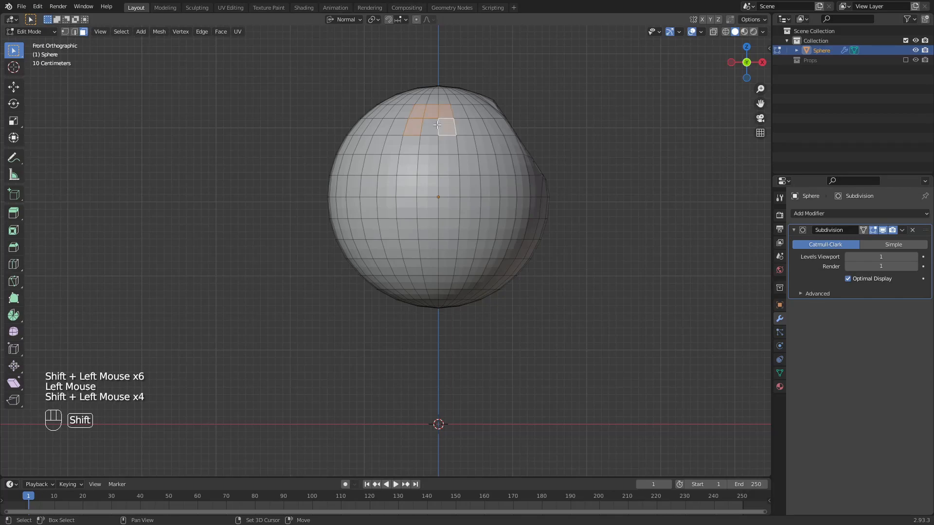
{"action": "left_click", "coordinate": [446, 125], "text": "shift"}
{"action": "left_click", "coordinate": [431, 127], "text": "shift"}
{"action": "left_click", "coordinate": [461, 125], "text": "shift"}
{"action": "left_click", "coordinate": [456, 112], "text": "shift"}
{"action": "left_click", "coordinate": [464, 126], "text": "shift"}
{"action": "left_click", "coordinate": [466, 147], "text": "shift"}
{"action": "left_click", "coordinate": [449, 146], "text": "shift"}
{"action": "left_click", "coordinate": [428, 146], "text": "shift"}
{"action": "left_click", "coordinate": [411, 146], "text": "shift"}
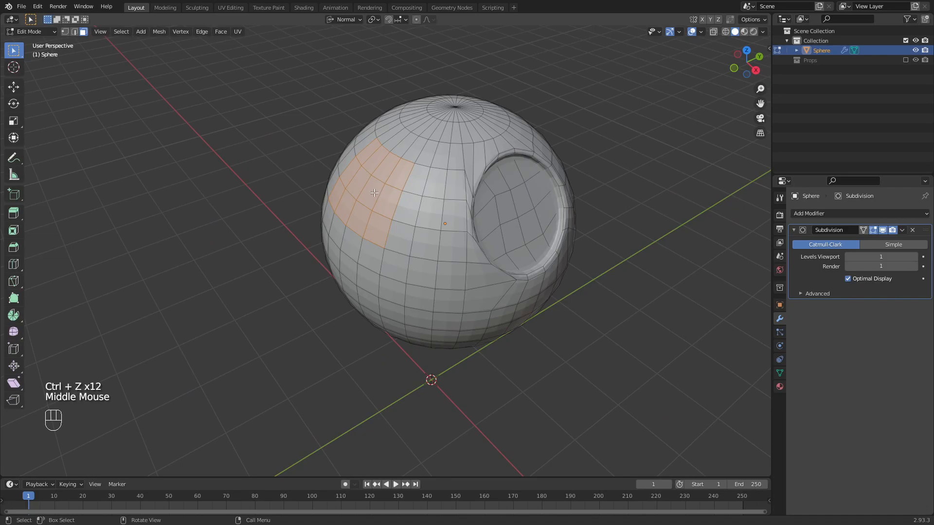
Reshape the selected side face block into a round patch with the LoopTools Circle operation.
{"action": "right_click", "coordinate": [374, 193]}
{"action": "mouse_move", "coordinate": [366, 194]}
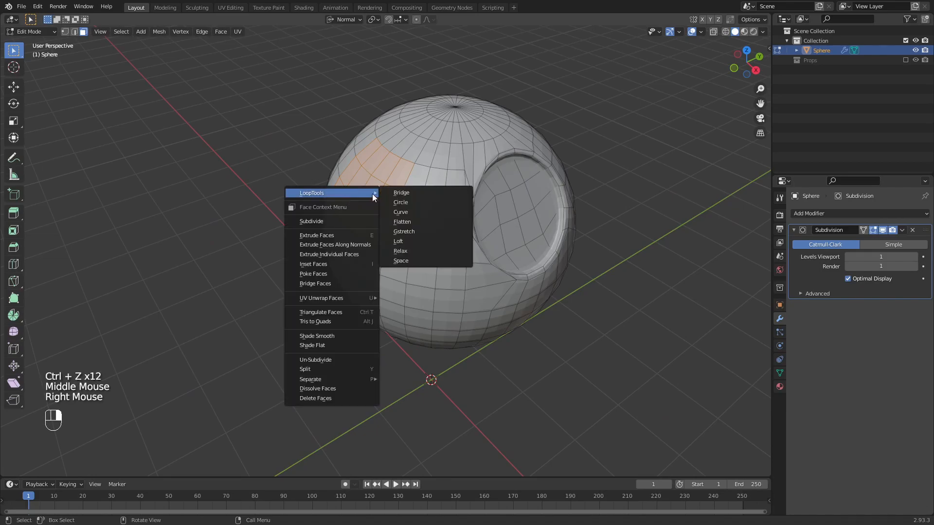
{"action": "left_click", "coordinate": [574, 141]}
Select the matching face block on the opposite side of the sphere and make it round with LoopTools Circle.
{"action": "middle_click_drag", "start_coordinate": [574, 141], "coordinate": [472, 165]}
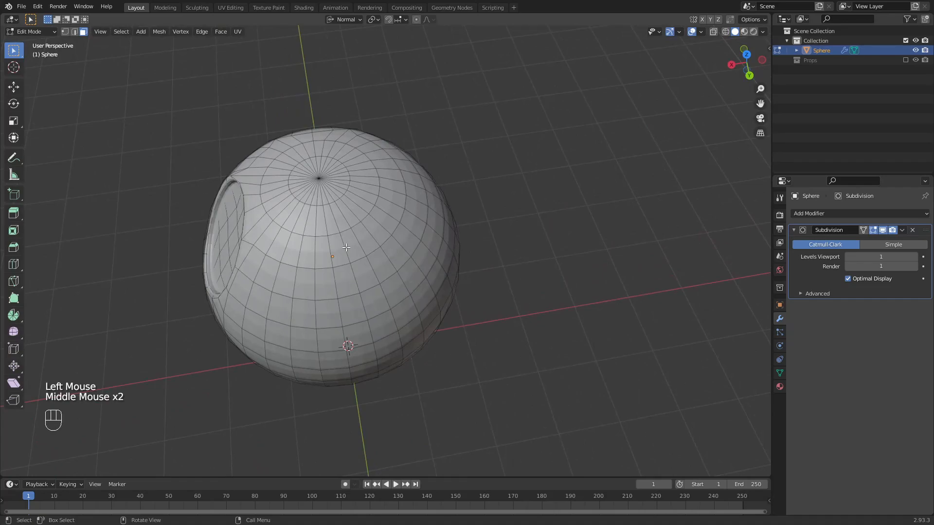
{"action": "left_click", "coordinate": [331, 284], "text": "shift"}
{"action": "left_click", "coordinate": [325, 283]}
{"action": "left_click", "coordinate": [345, 280], "text": "shift"}
{"action": "left_click", "coordinate": [366, 274], "text": "shift"}
{"action": "left_click", "coordinate": [304, 284], "text": "shift"}
{"action": "middle_click_drag", "start_coordinate": [327, 260], "coordinate": [322, 214]}
{"action": "left_click", "coordinate": [296, 192], "text": "shift"}
{"action": "left_click", "coordinate": [345, 190], "text": "shift"}
{"action": "left_click", "coordinate": [374, 217], "text": "shift"}
{"action": "left_click", "coordinate": [295, 222], "text": "shift"}
{"action": "right_click", "coordinate": [313, 198]}
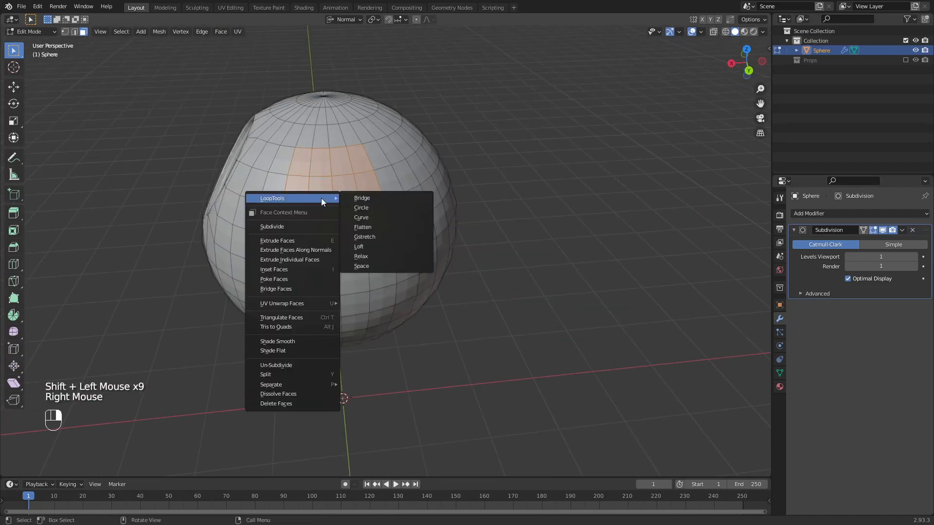
{"action": "left_click", "coordinate": [360, 208]}
Add all twelve faces of the first side's round patch to the selection so both side patches are selected.
{"action": "middle_click_drag", "start_coordinate": [282, 151], "coordinate": [425, 154]}
{"action": "left_click", "coordinate": [409, 142], "text": "shift"}
{"action": "left_click", "coordinate": [431, 141], "text": "shift"}
{"action": "left_click", "coordinate": [451, 141], "text": "shift"}
{"action": "left_click", "coordinate": [469, 145], "text": "shift"}
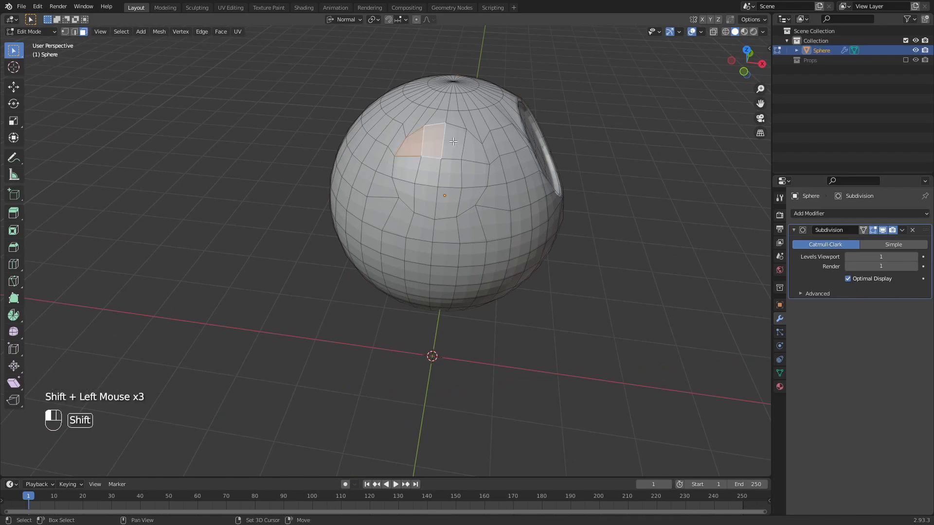
{"action": "left_click", "coordinate": [474, 172], "text": "shift"}
{"action": "left_click", "coordinate": [451, 173], "text": "shift"}
{"action": "left_click", "coordinate": [428, 173], "text": "shift"}
{"action": "left_click", "coordinate": [406, 172], "text": "shift"}
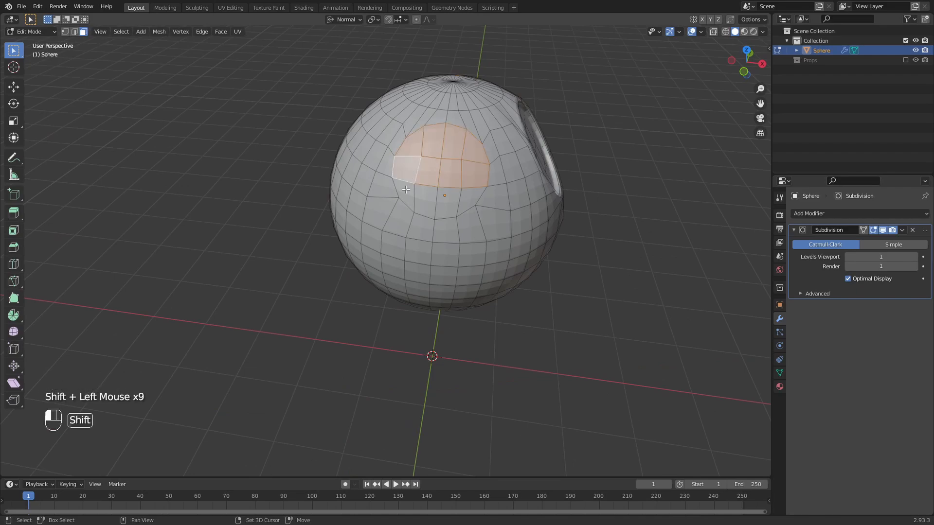
{"action": "left_click", "coordinate": [403, 194], "text": "shift"}
{"action": "left_click", "coordinate": [430, 195], "text": "shift"}
{"action": "left_click", "coordinate": [448, 198], "text": "shift"}
{"action": "left_click", "coordinate": [468, 199], "text": "shift"}
Extrude both round side patches about 0.05 m into the sphere along their normals.
{"action": "middle_click_drag", "start_coordinate": [535, 181], "coordinate": [434, 194]}
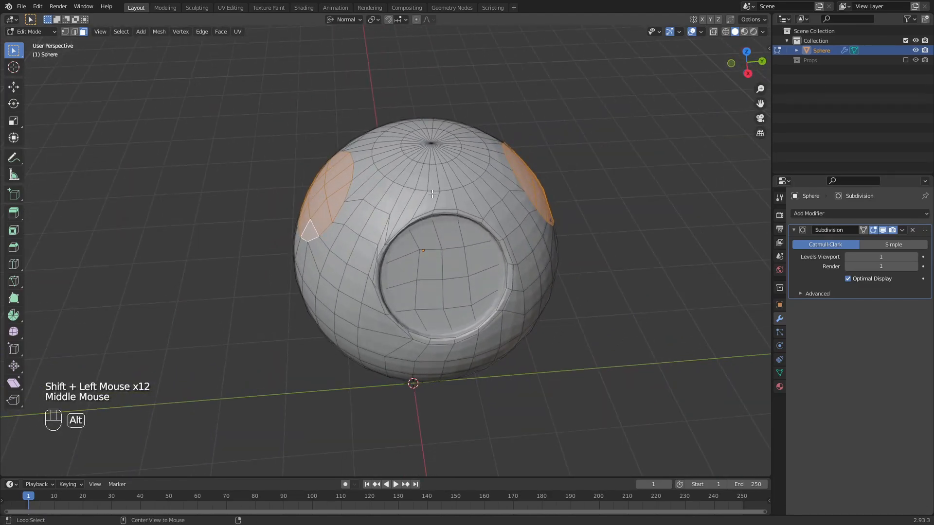
{"action": "key", "text": "alt+e"}
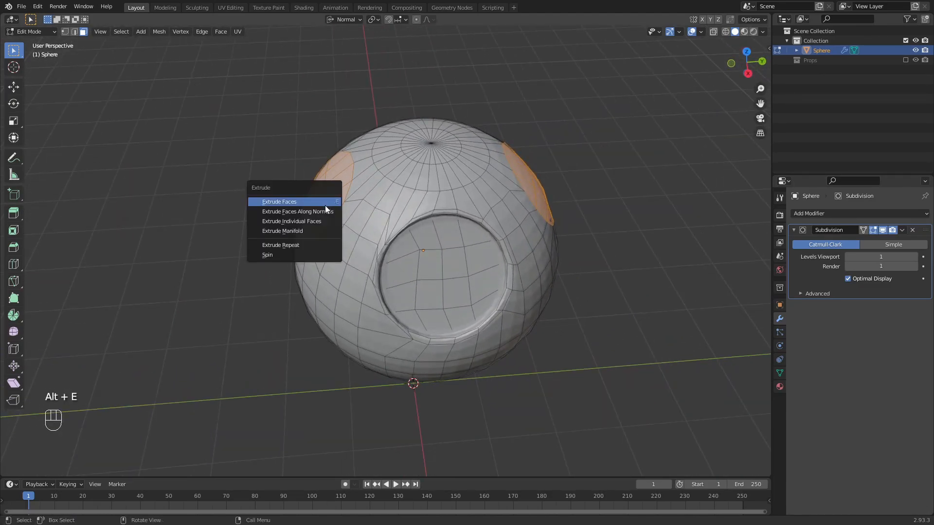
{"action": "left_click", "coordinate": [326, 211]}
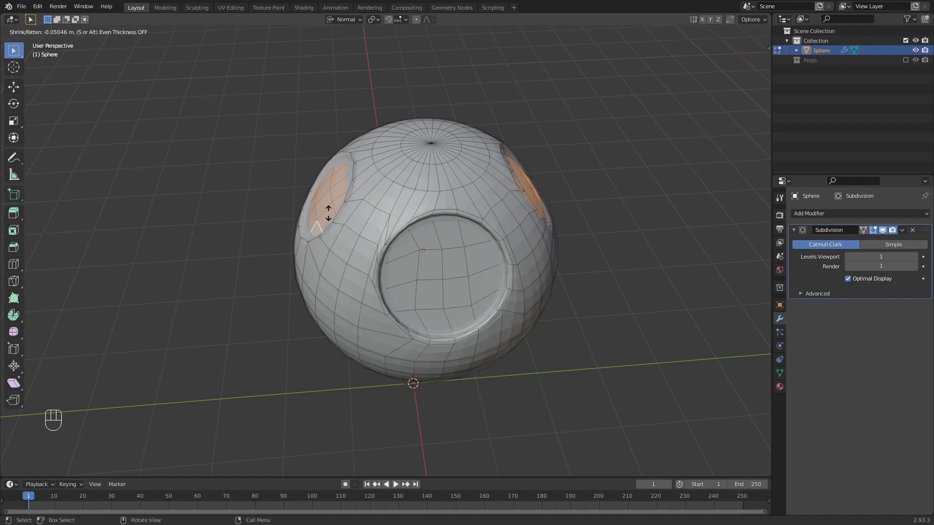
{"action": "left_click", "coordinate": [328, 214]}
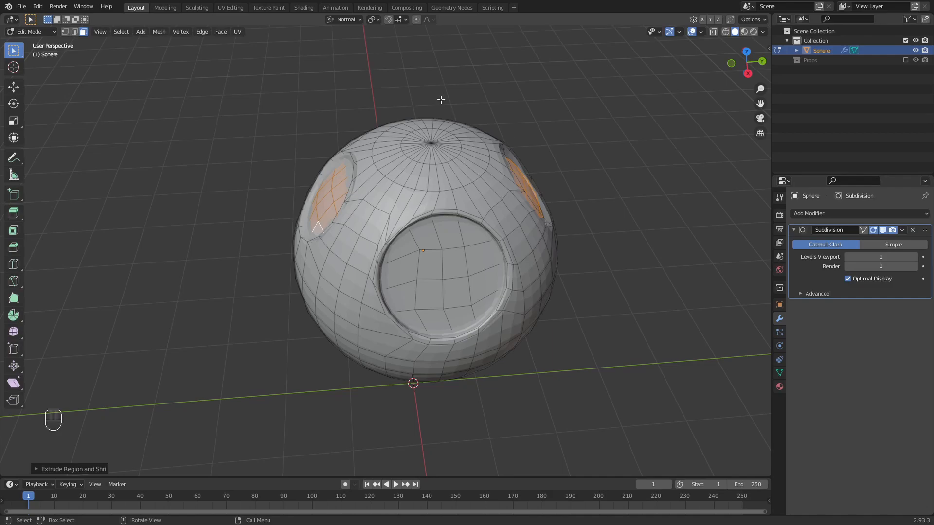
Set the pivot point to Individual Origins and flatten both recessed patches by scaling them to 0 along their normal Z axis.
{"action": "left_click", "coordinate": [373, 19]}
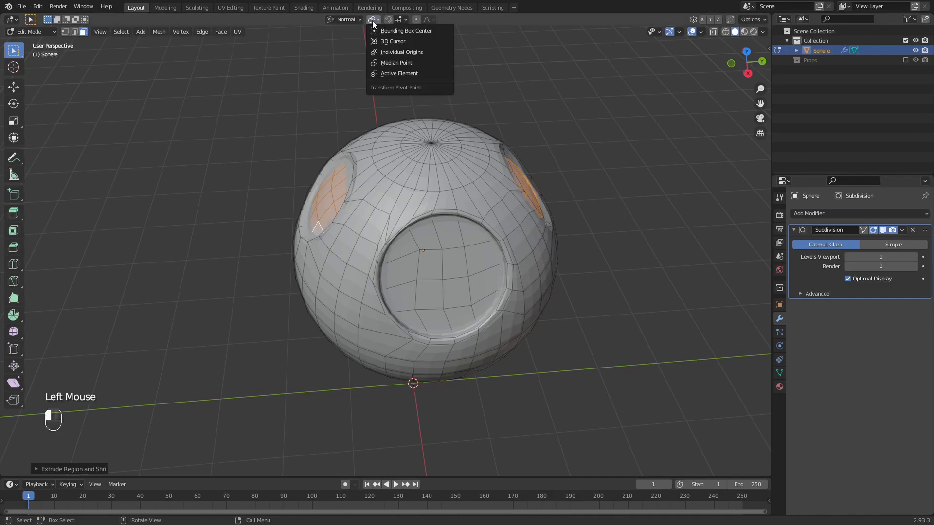
{"action": "left_click", "coordinate": [411, 52]}
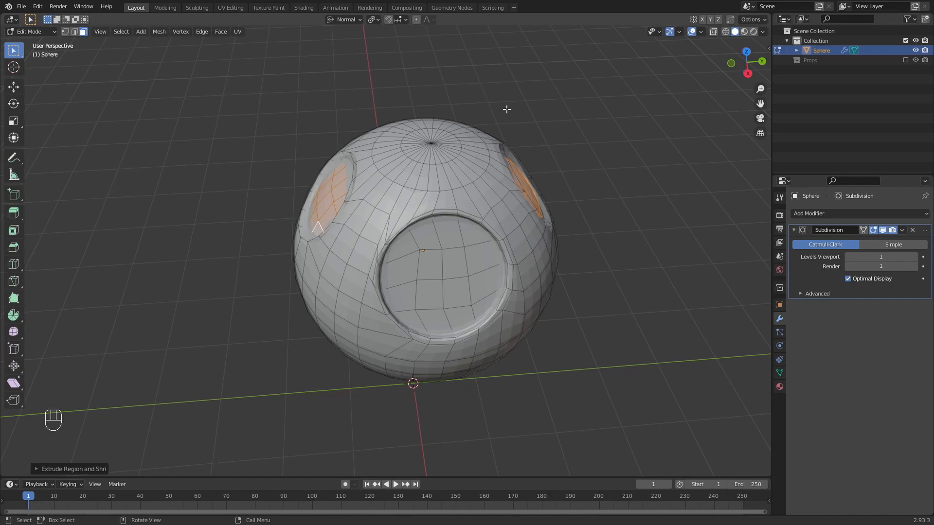
{"action": "key", "text": "s"}
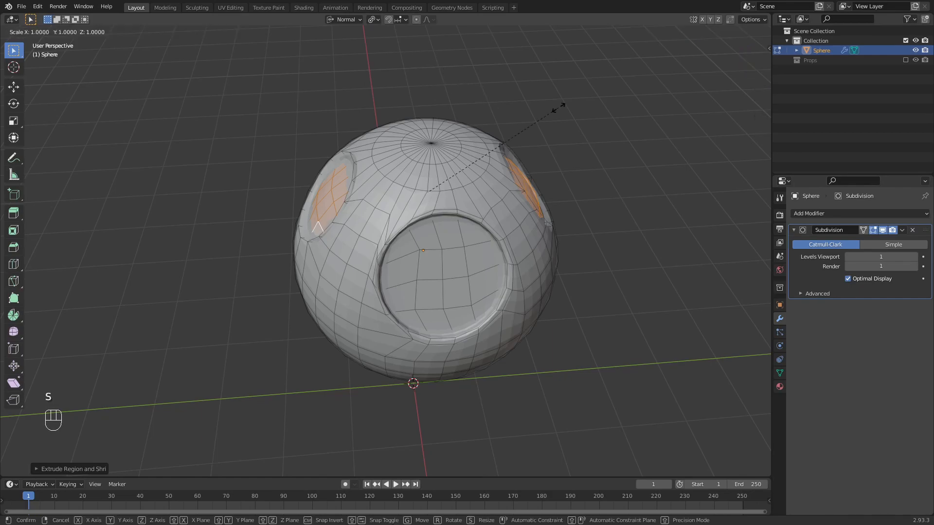
{"action": "key", "text": "z"}
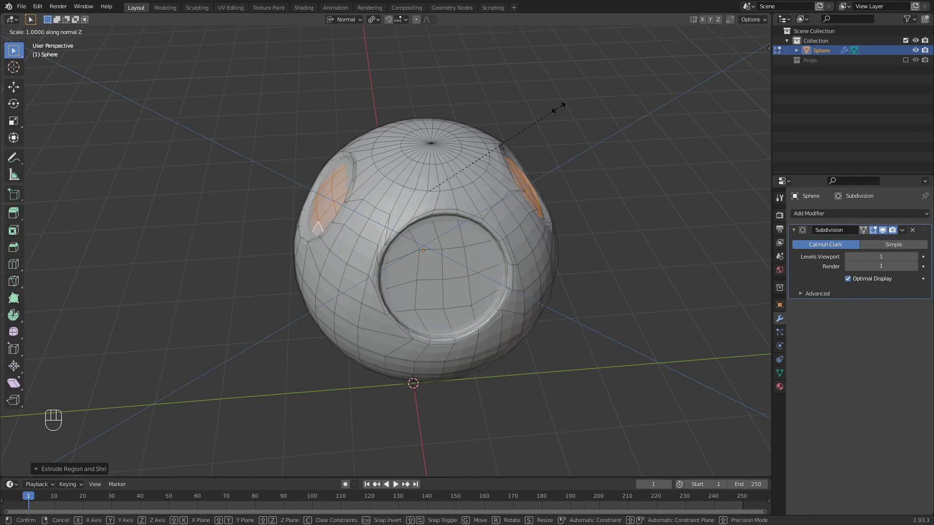
{"action": "type", "text": "0"}
{"action": "key", "text": "Return"}
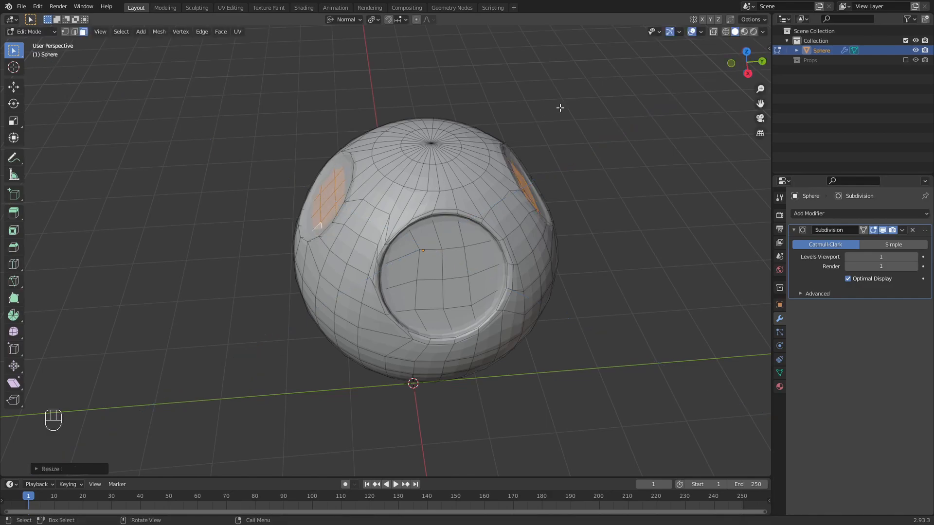
Select the floor faces of the side recesses.
{"action": "middle_click_drag", "start_coordinate": [586, 123], "coordinate": [549, 97]}
{"action": "left_click", "coordinate": [556, 121]}
{"action": "key", "text": "Tab"}
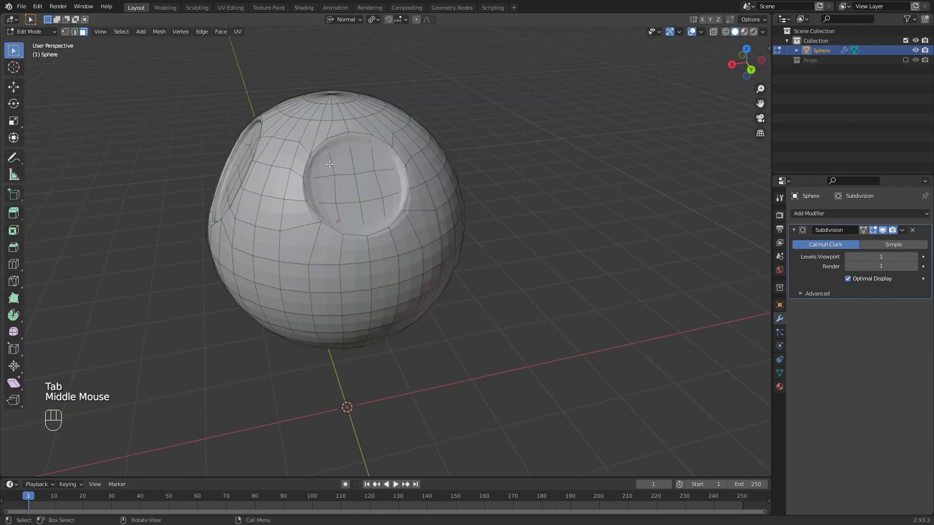
{"action": "left_click", "coordinate": [342, 172]}
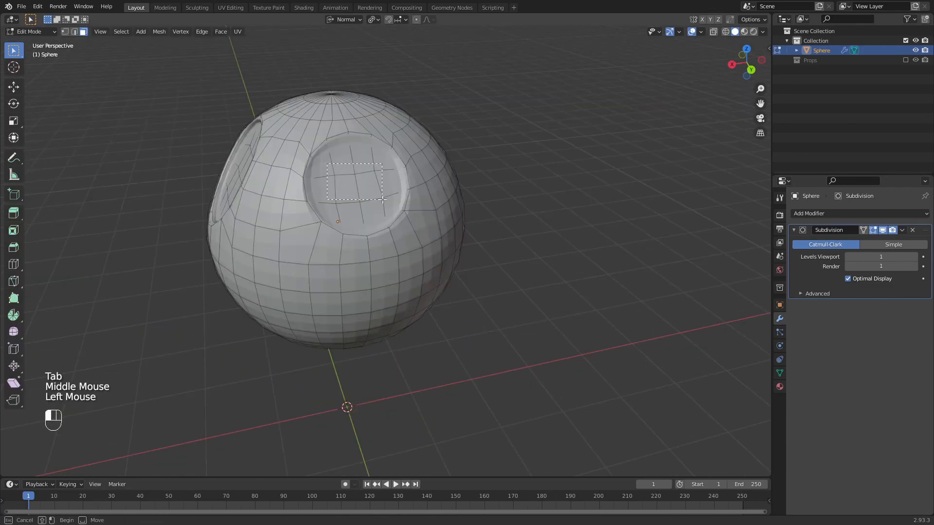
{"action": "middle_click_drag", "start_coordinate": [386, 200], "coordinate": [554, 217]}
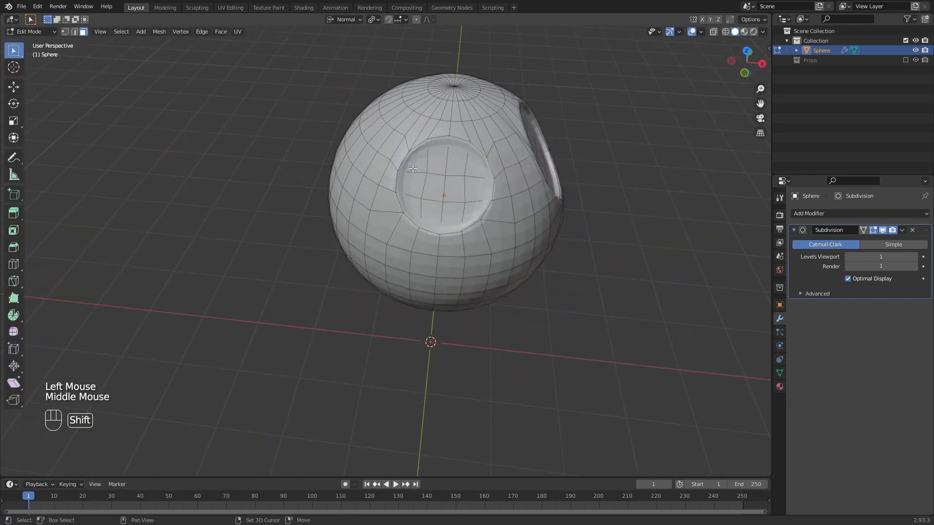
{"action": "left_click", "coordinate": [554, 217], "text": "shift"}
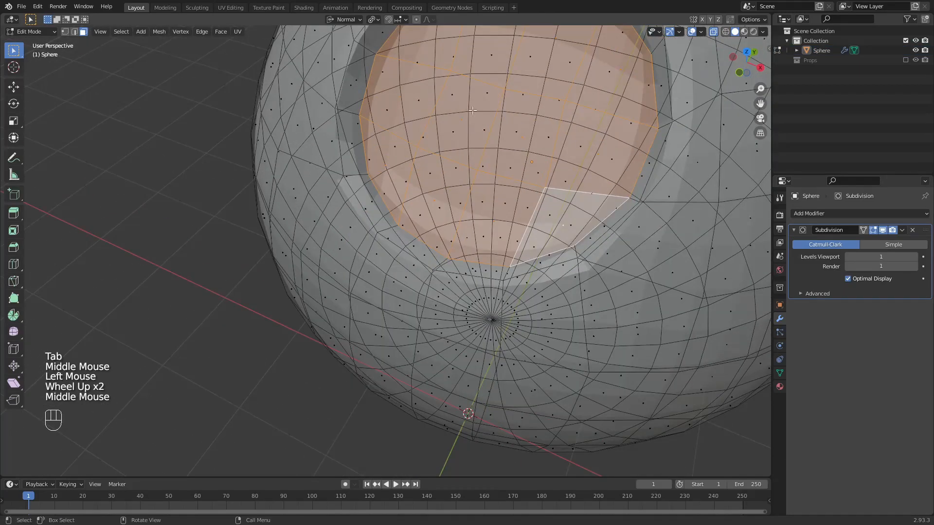
In edge select mode, select the inner edge loops around the floors of both side recesses.
{"action": "key", "text": "2"}
{"action": "left_click", "coordinate": [391, 212], "text": "alt"}
{"action": "left_click", "coordinate": [391, 211], "text": "alt+shift"}
{"action": "middle_click_drag", "start_coordinate": [391, 211], "coordinate": [692, 159]}
{"action": "left_click", "coordinate": [692, 158], "text": "alt+shift"}
{"action": "middle_click_drag", "start_coordinate": [680, 86], "coordinate": [514, 143], "text": "shift"}
{"action": "left_click", "coordinate": [673, 110], "text": "alt+shift"}
{"action": "left_click", "coordinate": [510, 135], "text": "alt+shift"}
{"action": "left_click", "coordinate": [516, 309], "text": "alt+shift"}
{"action": "middle_click_drag", "start_coordinate": [516, 309], "coordinate": [340, 302]}
{"action": "middle_click_drag", "start_coordinate": [340, 302], "coordinate": [115, 287]}
{"action": "left_click", "coordinate": [115, 287], "text": "alt+shift"}
{"action": "left_click", "coordinate": [125, 73], "text": "alt+shift"}
{"action": "scroll", "coordinate": [125, 73], "scroll_direction": "down", "scroll_amount": 2}
{"action": "middle_click_drag", "start_coordinate": [125, 73], "coordinate": [340, 146]}
Turn off X-ray display and select the outer rim edge loops of both side recesses.
{"action": "left_click", "coordinate": [713, 31]}
{"action": "middle_click_drag", "start_coordinate": [382, 237], "coordinate": [428, 214]}
{"action": "left_click", "coordinate": [399, 134], "text": "alt+shift"}
{"action": "middle_click_drag", "start_coordinate": [428, 214], "coordinate": [384, 185]}
{"action": "left_click", "coordinate": [451, 220], "text": "alt+shift"}
{"action": "left_click", "coordinate": [347, 290], "text": "alt+shift"}
{"action": "left_click", "coordinate": [312, 194], "text": "alt+shift"}
{"action": "left_click", "coordinate": [405, 170], "text": "alt+shift"}
{"action": "left_click", "coordinate": [410, 315], "text": "alt+shift"}
Bevel the selected outer rims by about 0.012 m with one segment and return to Object Mode.
{"action": "key", "text": "ctrl+b"}
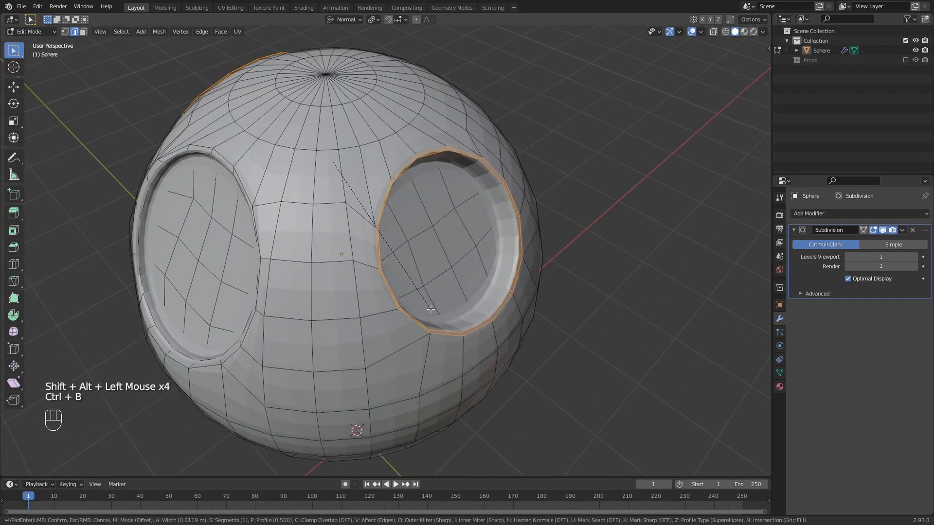
{"action": "left_click", "coordinate": [433, 309]}
{"action": "key", "text": "Tab"}
{"action": "middle_click_drag", "start_coordinate": [535, 304], "coordinate": [594, 299]}
{"action": "middle_click_drag", "start_coordinate": [379, 238], "coordinate": [398, 240]}
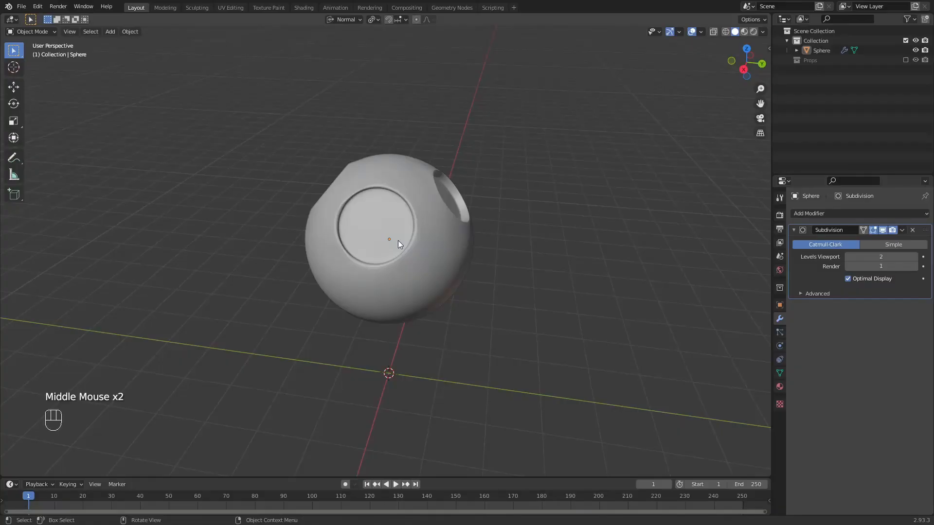
Add a UV sphere, raise it to the height of the front recess and move it forward along X in front of it.
{"action": "key", "text": "shift+a"}
{"action": "mouse_move", "coordinate": [398, 240]}
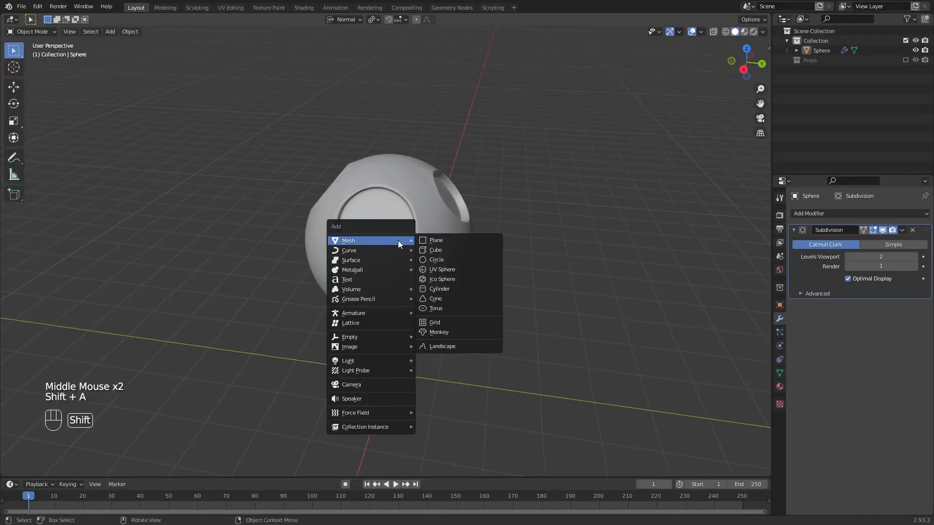
{"action": "left_click", "coordinate": [466, 270]}
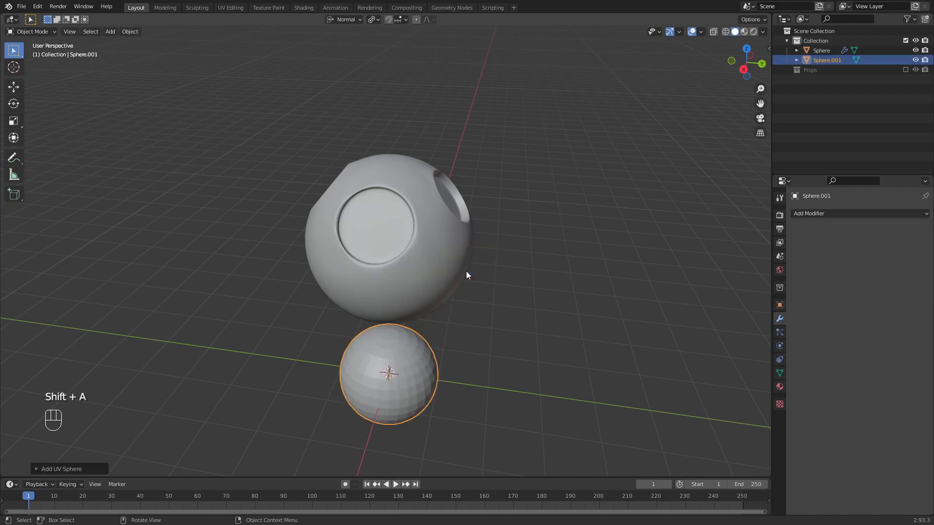
{"action": "left_click", "coordinate": [14, 86]}
{"action": "left_click_drag", "start_coordinate": [388, 351], "coordinate": [422, 187]}
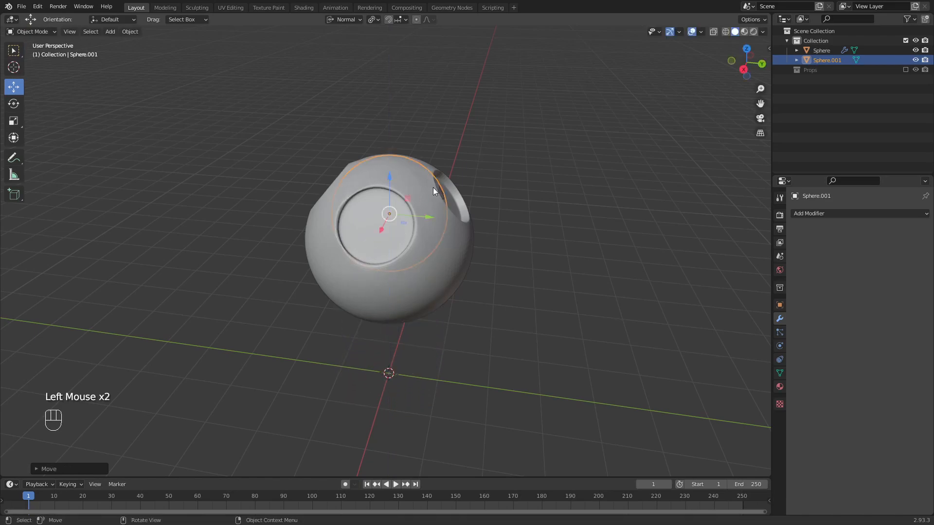
{"action": "middle_click_drag", "start_coordinate": [422, 187], "coordinate": [304, 226]}
{"action": "left_click_drag", "start_coordinate": [305, 226], "coordinate": [252, 221]}
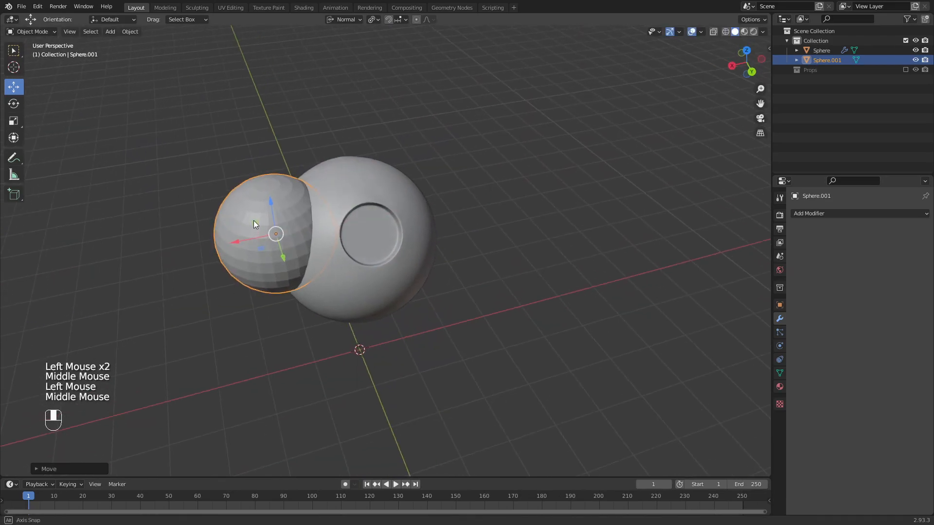
Scale the new sphere down to fit the front recess's opening and adjust its height to centre it there.
{"action": "middle_click_drag", "start_coordinate": [252, 221], "coordinate": [342, 194]}
{"action": "key", "text": "KP_1"}
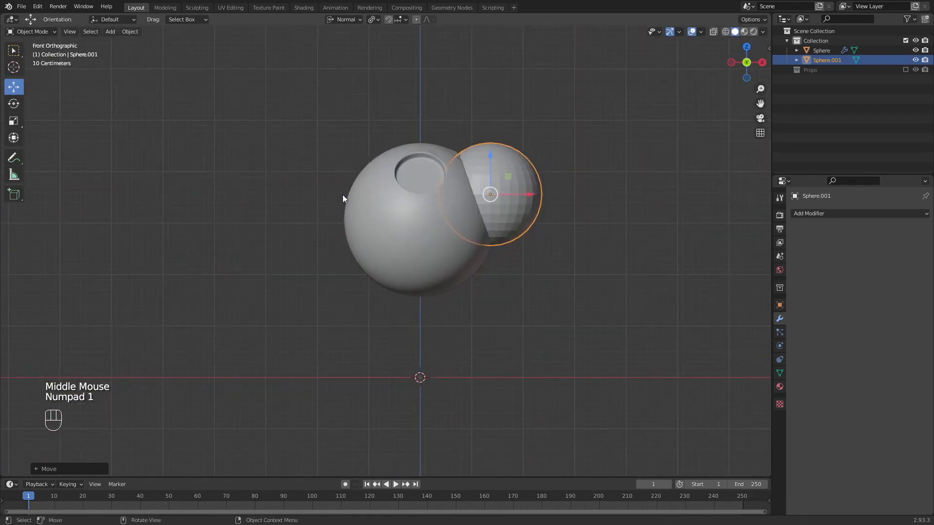
{"action": "key", "text": "KP_3"}
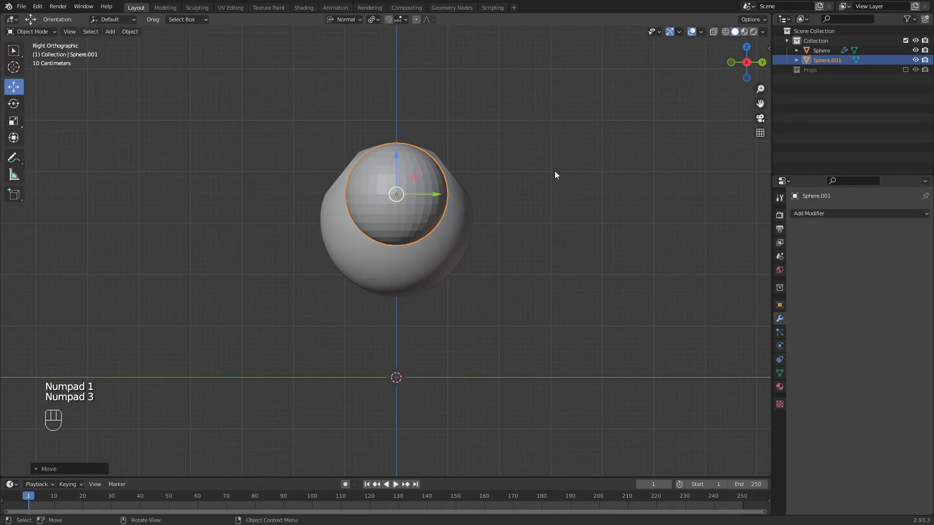
{"action": "key", "text": "s"}
{"action": "left_click", "coordinate": [501, 171]}
{"action": "key", "text": "s"}
{"action": "left_click", "coordinate": [506, 167]}
{"action": "left_click_drag", "start_coordinate": [434, 181], "coordinate": [434, 181]}
{"action": "left_click_drag", "start_coordinate": [393, 138], "coordinate": [394, 141]}
{"action": "key", "text": "s"}
{"action": "left_click", "coordinate": [491, 160]}
Move the small sphere back along X and fine-tune its height so it sits partly inside the front recess.
{"action": "middle_click_drag", "start_coordinate": [395, 141], "coordinate": [524, 194]}
{"action": "left_click_drag", "start_coordinate": [524, 194], "coordinate": [512, 193]}
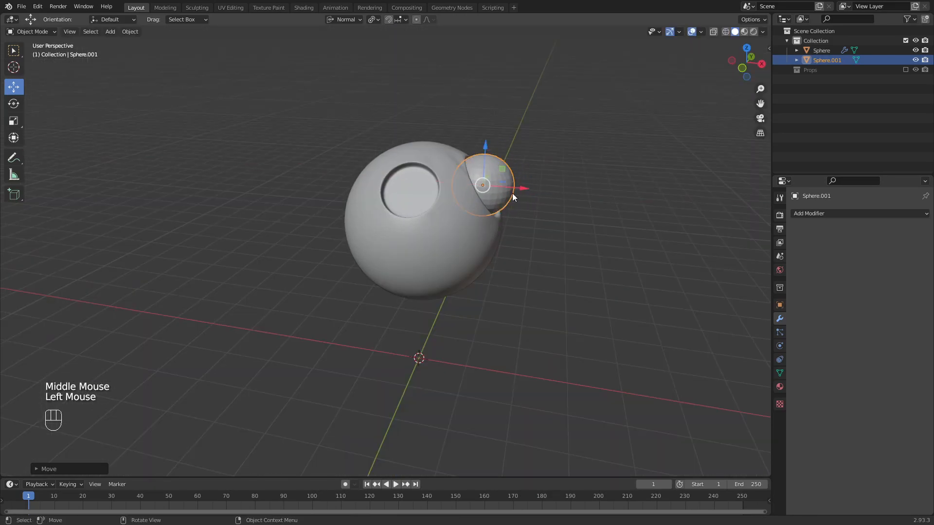
{"action": "key", "text": "KP_1"}
{"action": "left_click_drag", "start_coordinate": [474, 139], "coordinate": [475, 140]}
{"action": "left_click_drag", "start_coordinate": [517, 181], "coordinate": [511, 179]}
Add a Subdivision Surface modifier to the small front sphere and deselect it.
{"action": "middle_click_drag", "start_coordinate": [510, 179], "coordinate": [445, 235]}
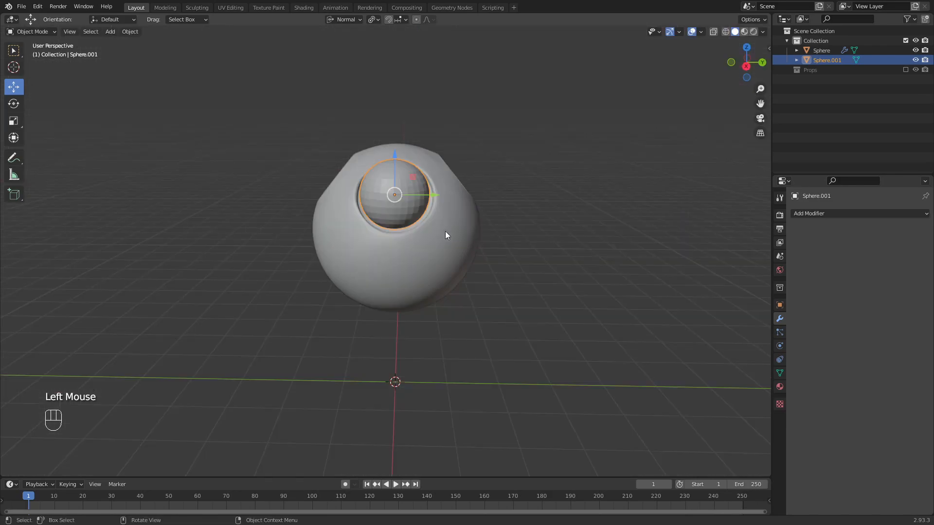
{"action": "left_click", "coordinate": [830, 212]}
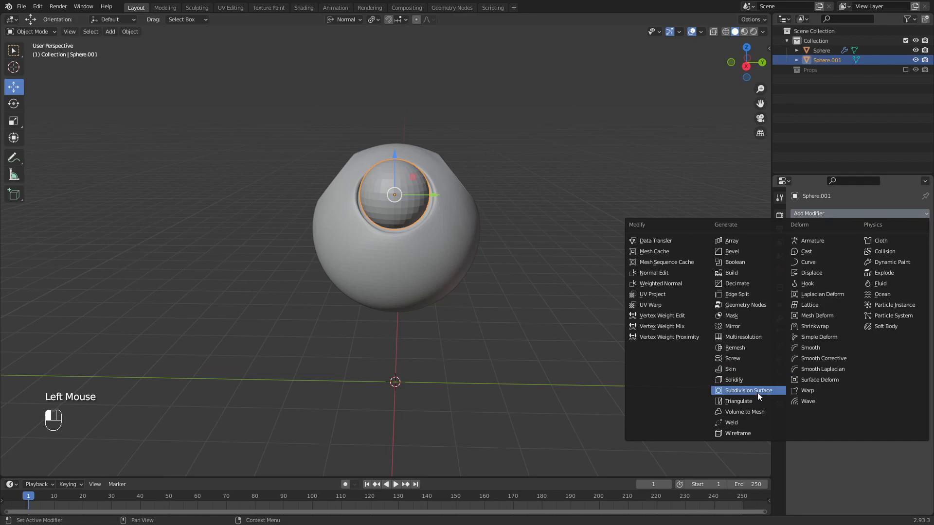
{"action": "left_click", "coordinate": [757, 393]}
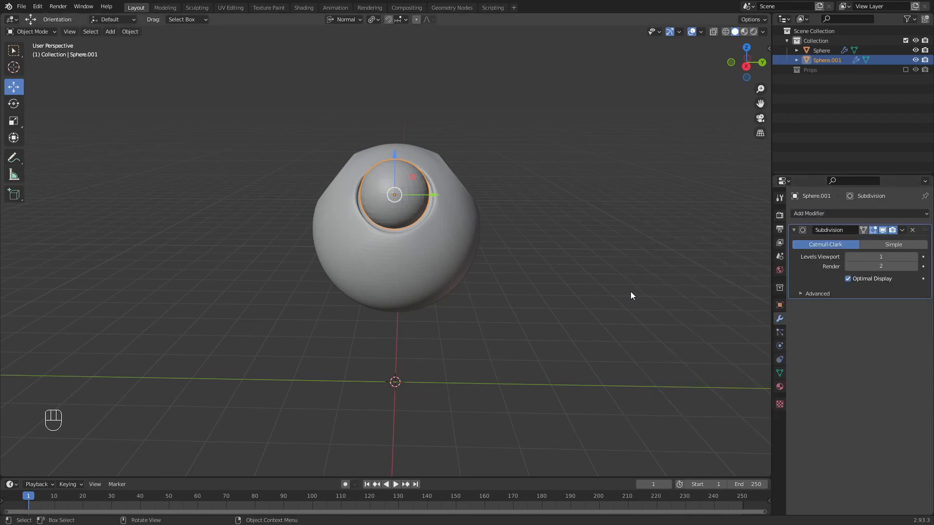
{"action": "left_click", "coordinate": [617, 323]}
Add a cylinder and rotate it 90° about the Y axis.
{"action": "key", "text": "KP_3"}
{"action": "key", "text": "shift+a"}
{"action": "mouse_move", "coordinate": [485, 237]}
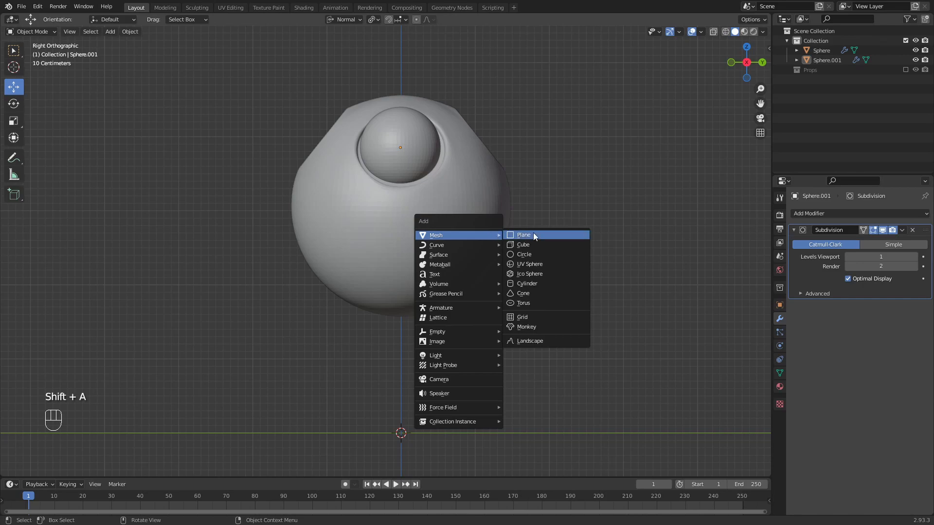
{"action": "left_click", "coordinate": [538, 283]}
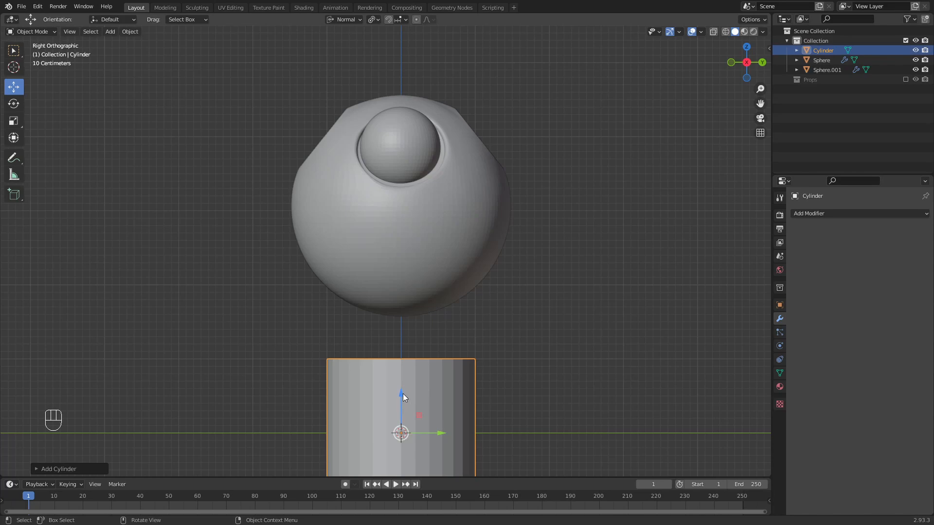
{"action": "middle_click_drag", "start_coordinate": [397, 312], "coordinate": [369, 253]}
{"action": "scroll", "coordinate": [369, 253], "scroll_direction": "down", "scroll_amount": 2}
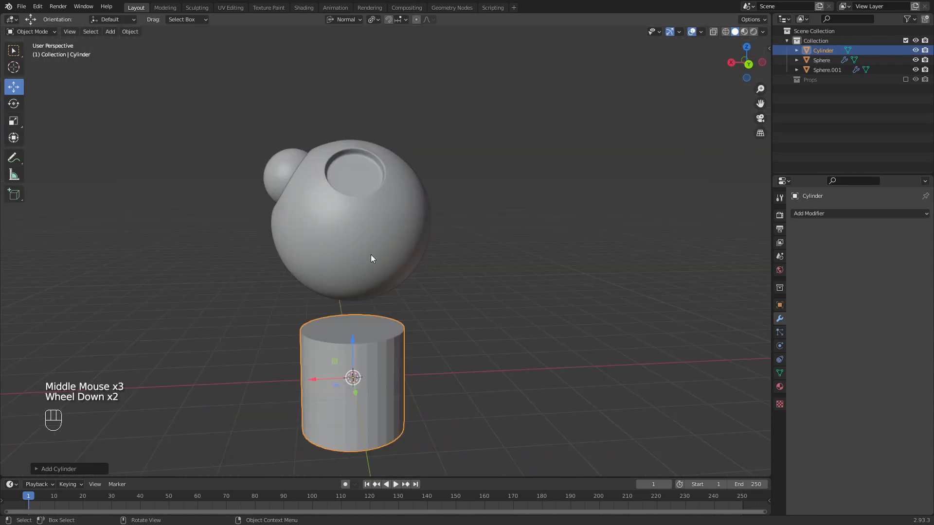
{"action": "key", "text": "r"}
{"action": "type", "text": "y90"}
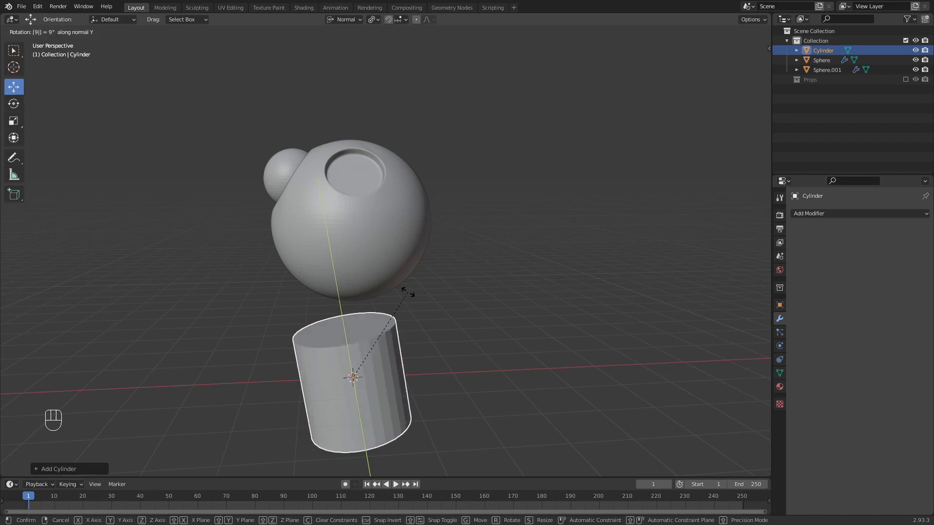
{"action": "key", "text": "Return"}
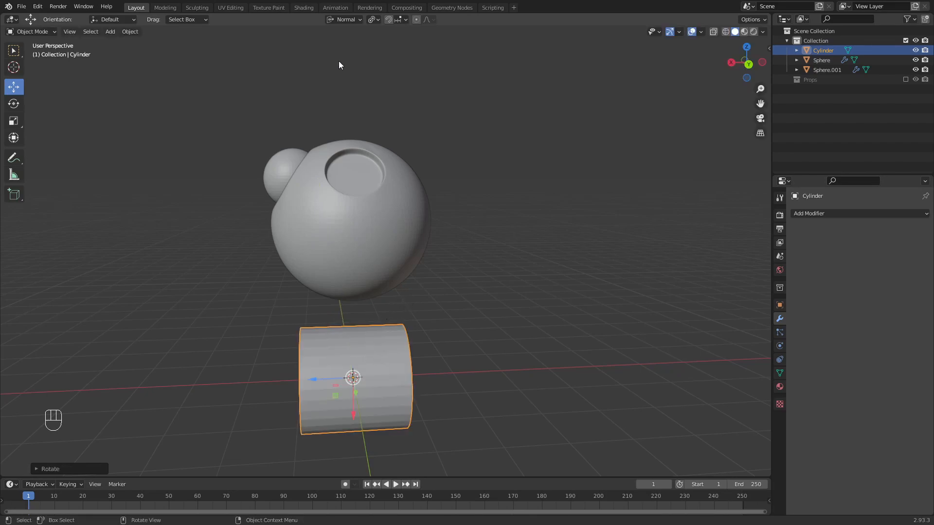
Set the transform orientation to Global and the pivot point to Median Point.
{"action": "left_click", "coordinate": [345, 19]}
{"action": "left_click", "coordinate": [341, 51]}
{"action": "left_click", "coordinate": [370, 19]}
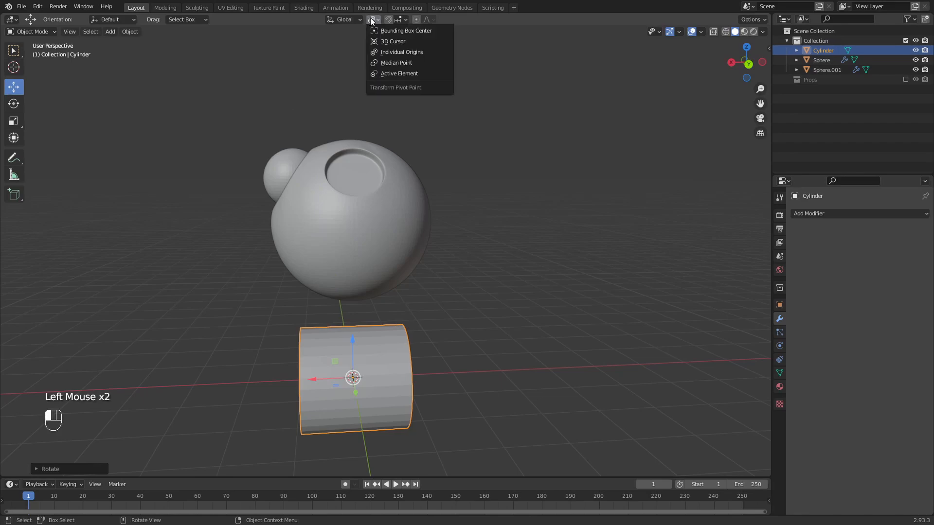
{"action": "left_click", "coordinate": [412, 62]}
Raise the cylinder to about the small sphere's height and move it out in front, undoing the last stray change.
{"action": "left_click_drag", "start_coordinate": [354, 341], "coordinate": [351, 126]}
{"action": "left_click", "coordinate": [317, 157]}
{"action": "middle_click_drag", "start_coordinate": [316, 156], "coordinate": [340, 170]}
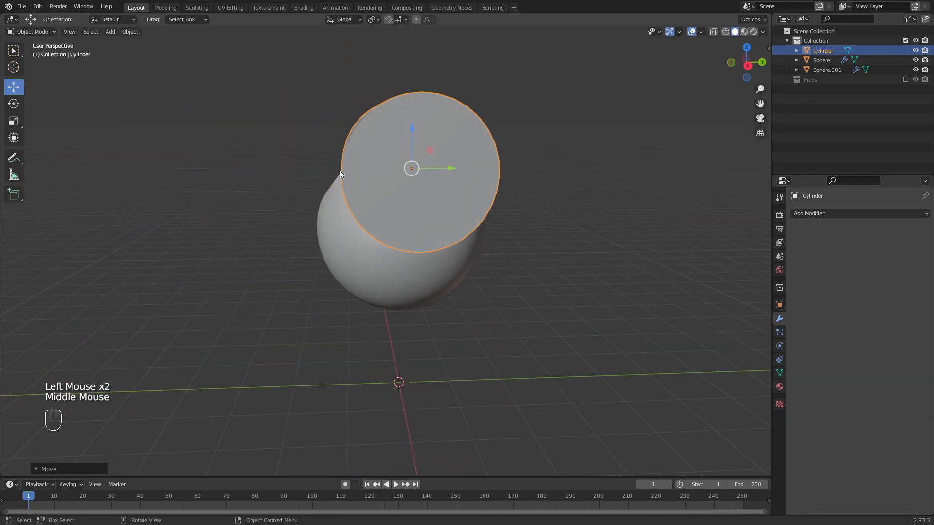
{"action": "key", "text": "KP_3"}
{"action": "key", "text": "ctrl+z"}
Scale the cylinder down to a thin tube and position it off-centre on the front of the small sphere.
{"action": "key", "text": "s"}
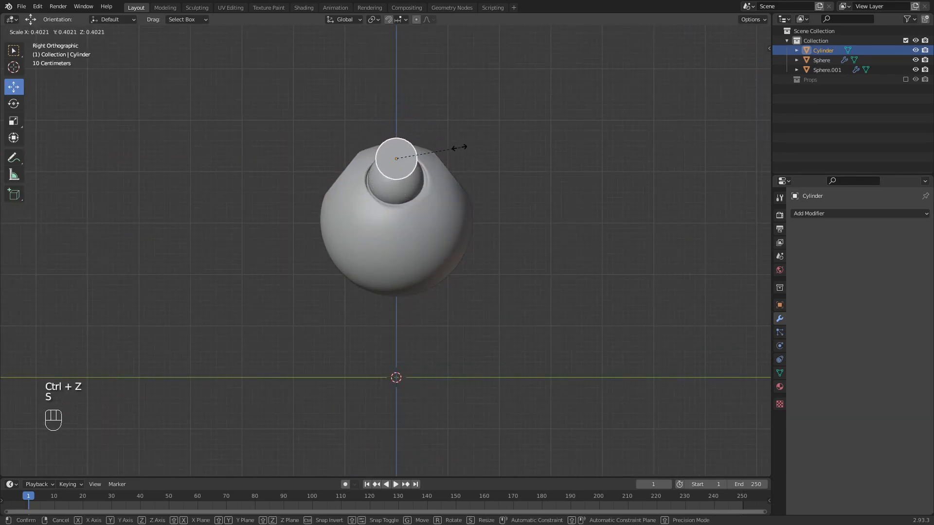
{"action": "left_click", "coordinate": [445, 147]}
{"action": "key", "text": "s"}
{"action": "left_click", "coordinate": [478, 148]}
{"action": "left_click_drag", "start_coordinate": [397, 122], "coordinate": [397, 136]}
{"action": "left_click_drag", "start_coordinate": [431, 171], "coordinate": [420, 171]}
{"action": "key", "text": "s"}
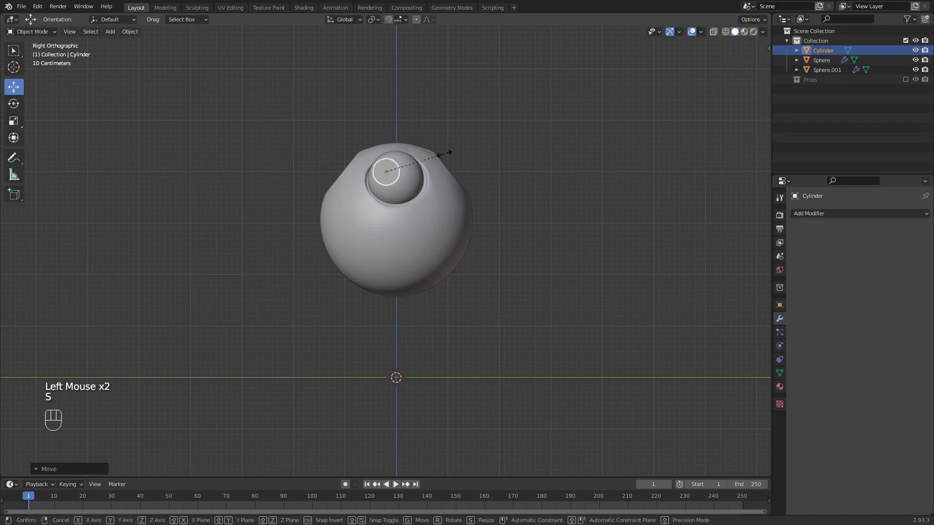
{"action": "left_click", "coordinate": [422, 172]}
{"action": "left_click", "coordinate": [422, 172]}
Stretch the cylinder along X by a factor of about 1.8 and push it partly into the small sphere.
{"action": "middle_click_drag", "start_coordinate": [422, 172], "coordinate": [468, 200]}
{"action": "scroll", "coordinate": [468, 201], "scroll_direction": "up", "scroll_amount": 2}
{"action": "middle_click_drag", "start_coordinate": [557, 208], "coordinate": [503, 227]}
{"action": "scroll", "coordinate": [468, 161], "scroll_direction": "down", "scroll_amount": 1}
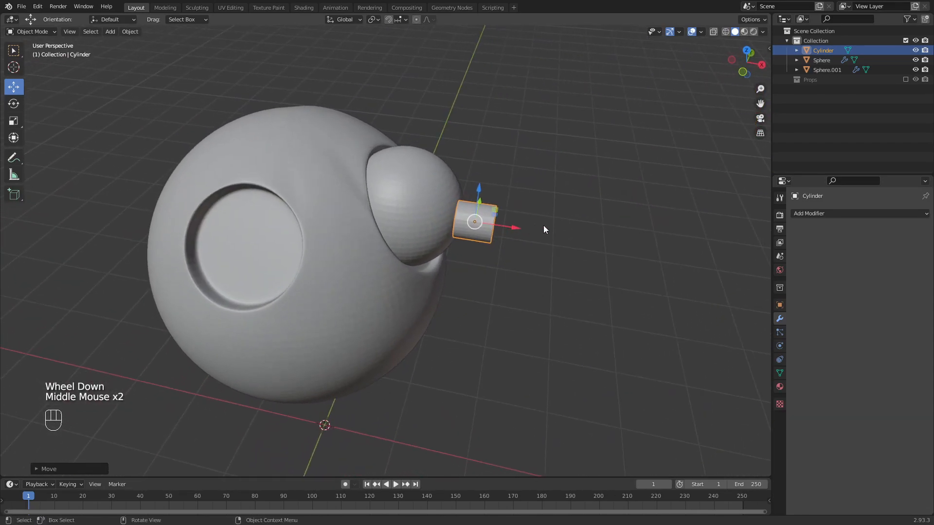
{"action": "key", "text": "s"}
{"action": "key", "text": "x"}
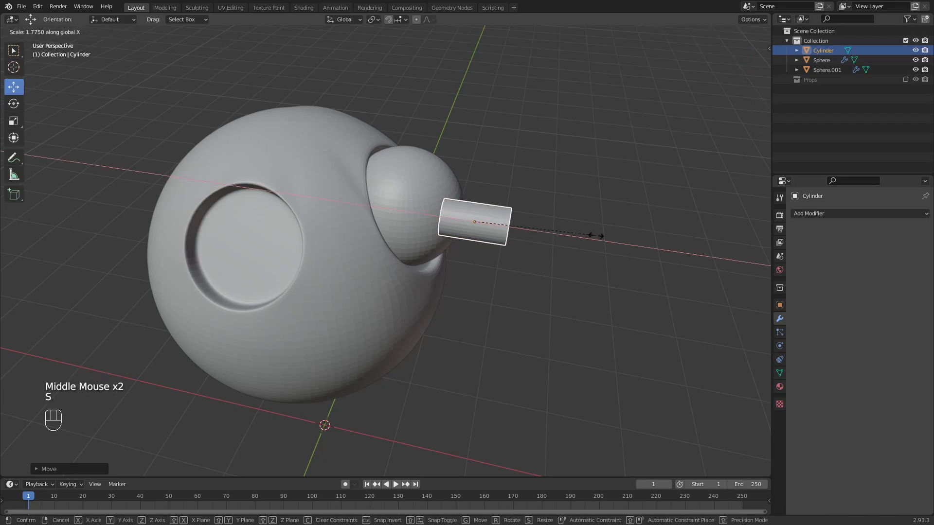
{"action": "left_click", "coordinate": [593, 235]}
{"action": "left_click_drag", "start_coordinate": [509, 227], "coordinate": [474, 227]}
{"action": "middle_click_drag", "start_coordinate": [474, 226], "coordinate": [471, 232]}
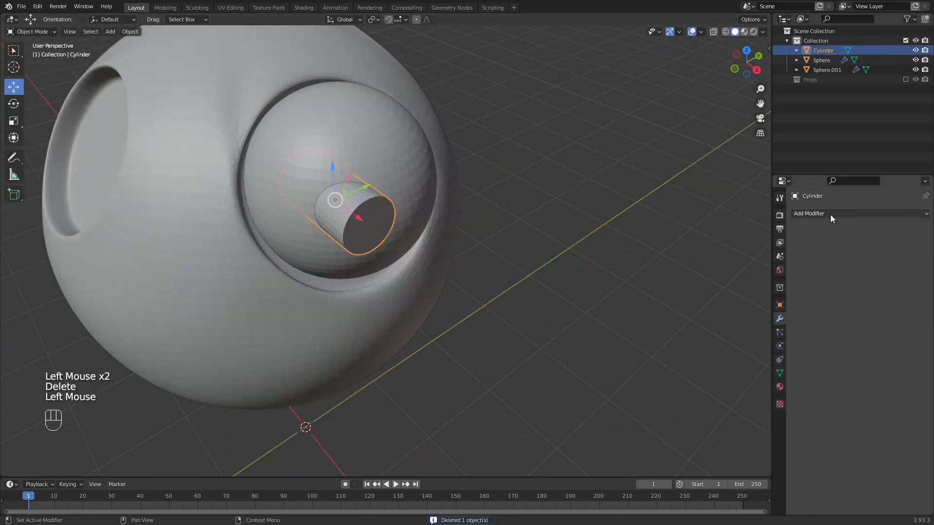
Add a Subdivision Surface modifier to the cylinder.
{"action": "left_click", "coordinate": [829, 215]}
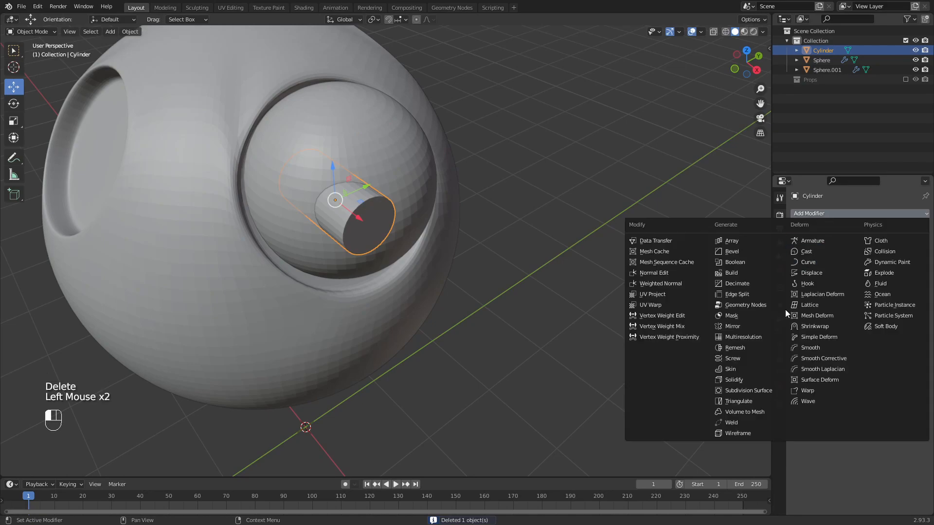
{"action": "left_click", "coordinate": [752, 390]}
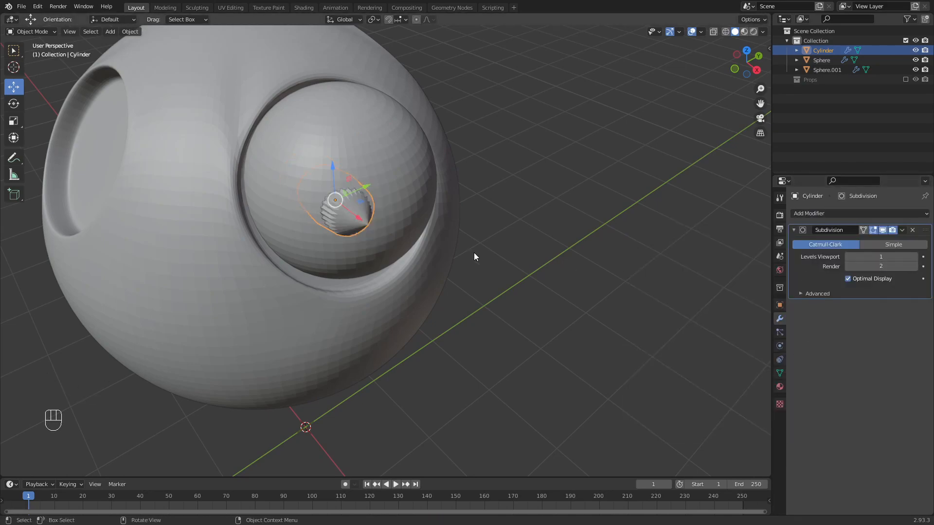
{"action": "left_click", "coordinate": [350, 229]}
{"action": "left_click", "coordinate": [349, 223]}
In Edit Mode, add two loop cuts around the cylinder, sliding one close to its front end and one towards its back end.
{"action": "key", "text": "Tab"}
{"action": "middle_click_drag", "start_coordinate": [350, 225], "coordinate": [377, 225]}
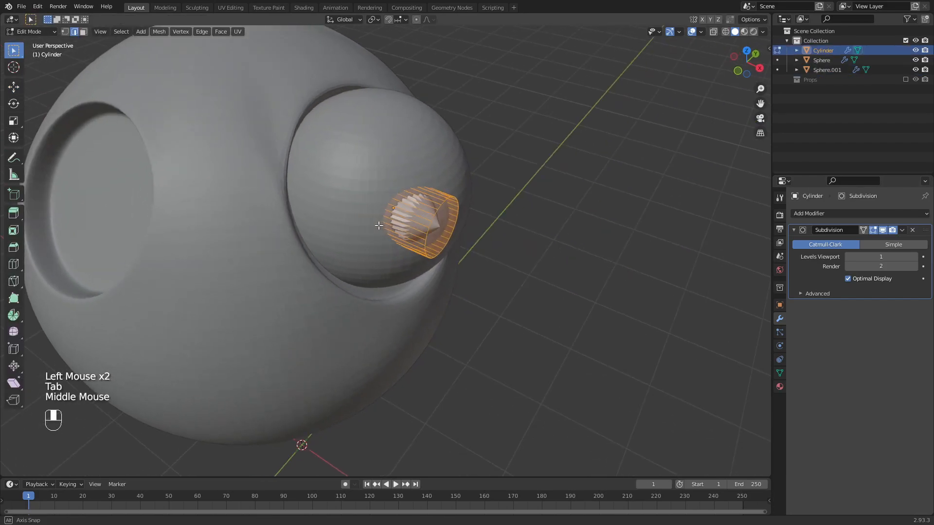
{"action": "key", "text": "ctrl+r"}
{"action": "left_click", "coordinate": [407, 221]}
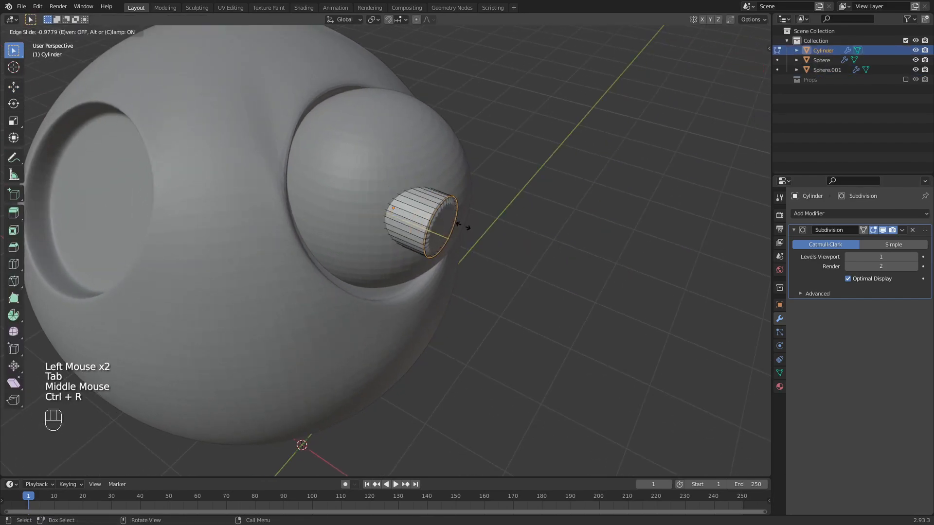
{"action": "left_click", "coordinate": [464, 226]}
{"action": "key", "text": "ctrl+r"}
{"action": "left_click", "coordinate": [411, 216]}
{"action": "left_click", "coordinate": [391, 212]}
In face select mode, select the cylinder's front end face and inset it slightly.
{"action": "scroll", "coordinate": [450, 213], "scroll_direction": "up", "scroll_amount": 2}
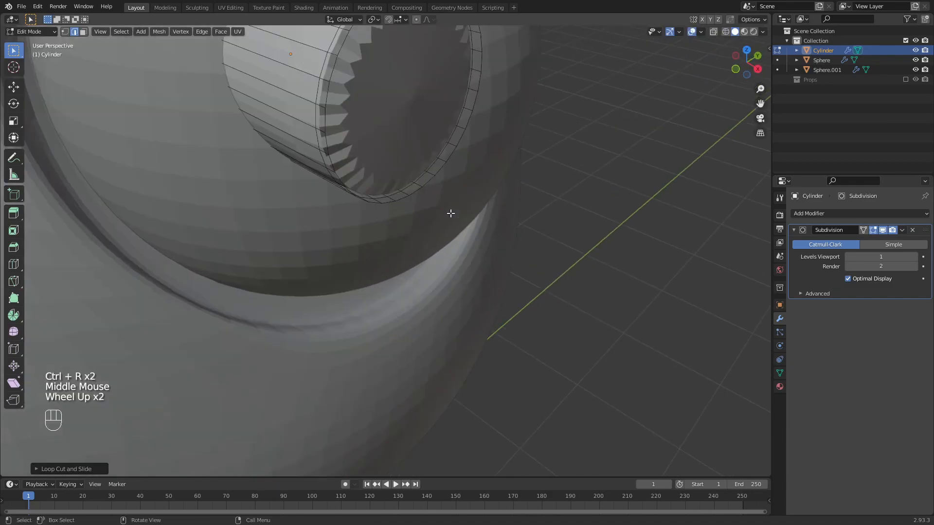
{"action": "scroll", "coordinate": [386, 121], "scroll_direction": "down", "scroll_amount": 1}
{"action": "left_click", "coordinate": [387, 121]}
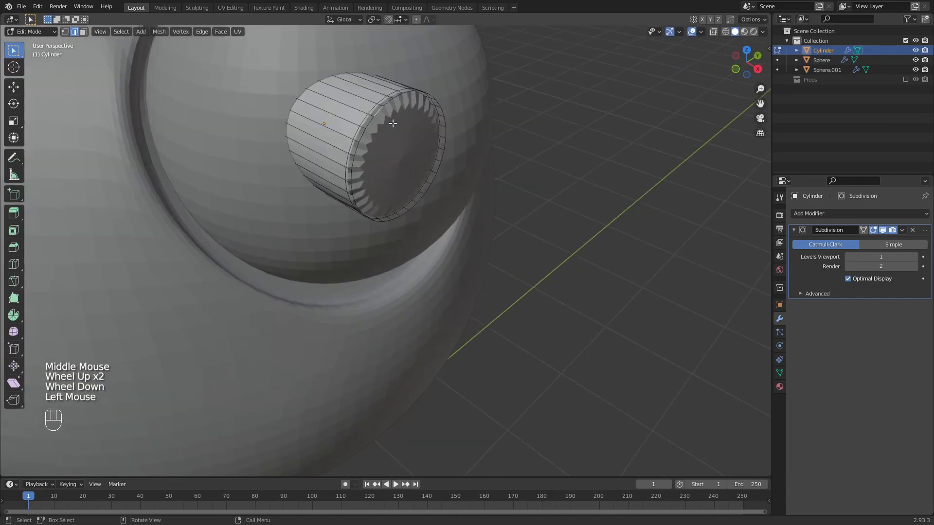
{"action": "key", "text": "3"}
{"action": "left_click", "coordinate": [395, 125]}
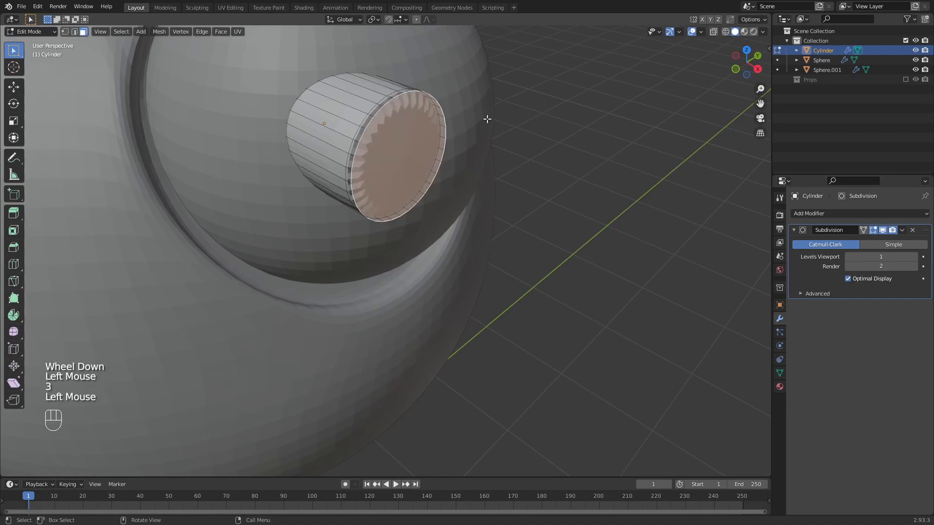
{"action": "key", "text": "i"}
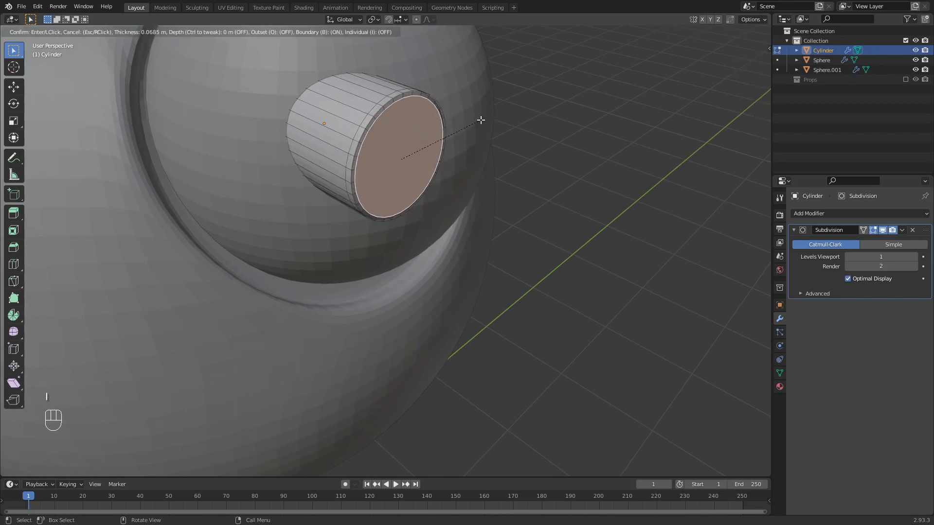
{"action": "left_click", "coordinate": [475, 121]}
Scale the inset front face down a little and extrude it about 0.02 m into the cylinder.
{"action": "mouse_move", "coordinate": [476, 121]}
{"action": "middle_mouse_down"}
{"action": "mouse_move", "coordinate": [468, 133]}
{"action": "mouse_move", "coordinate": [459, 122]}
{"action": "middle_mouse_up"}
{"action": "key", "text": "s"}
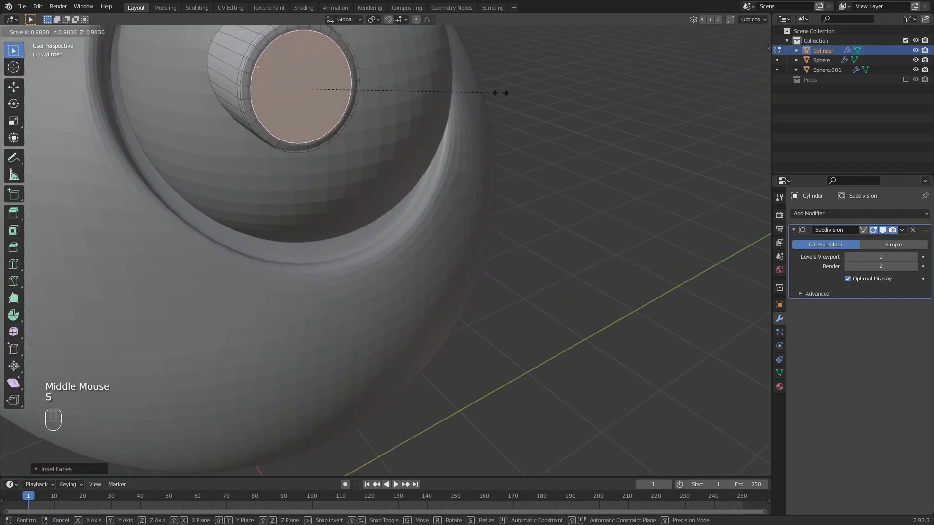
{"action": "left_click", "coordinate": [486, 92]}
{"action": "middle_click_drag", "start_coordinate": [486, 92], "coordinate": [518, 228]}
{"action": "key", "text": "e"}
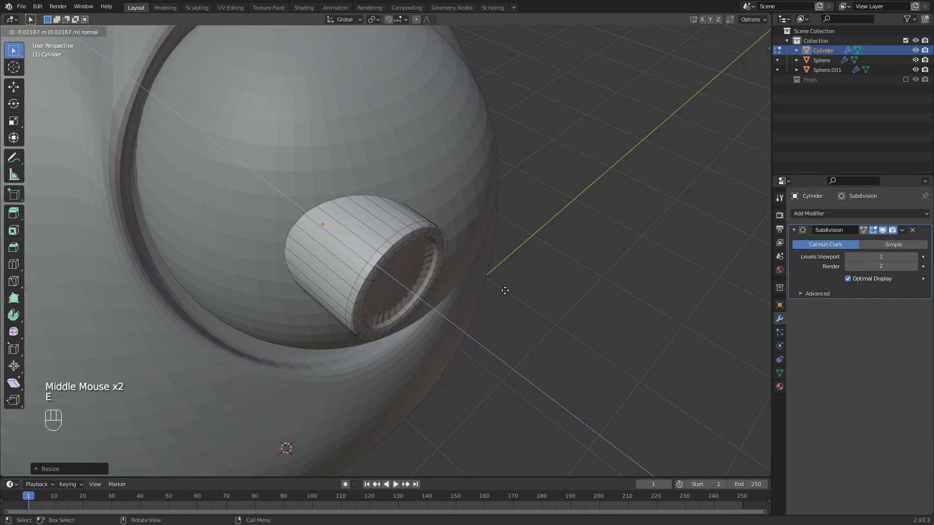
{"action": "left_click", "coordinate": [502, 290]}
Bevel the edges of the recessed face by about 0.038 m with two segments and return to Object Mode.
{"action": "key", "text": "ctrl"}
{"action": "key", "text": "ctrl+b"}
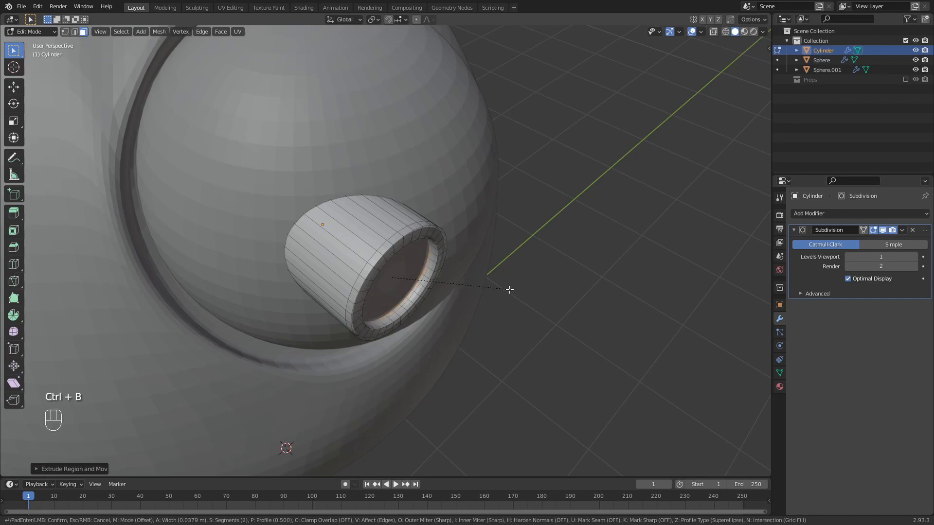
{"action": "left_click", "coordinate": [509, 289]}
{"action": "middle_click_drag", "start_coordinate": [569, 268], "coordinate": [377, 209]}
{"action": "scroll", "coordinate": [489, 321], "scroll_direction": "up", "scroll_amount": 3}
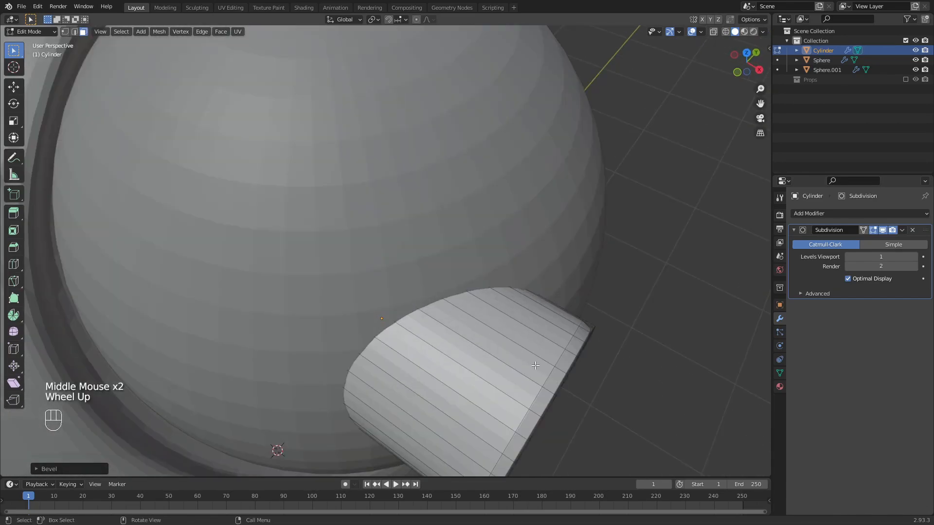
{"action": "key", "text": "Tab"}
{"action": "key", "text": "KP_7"}
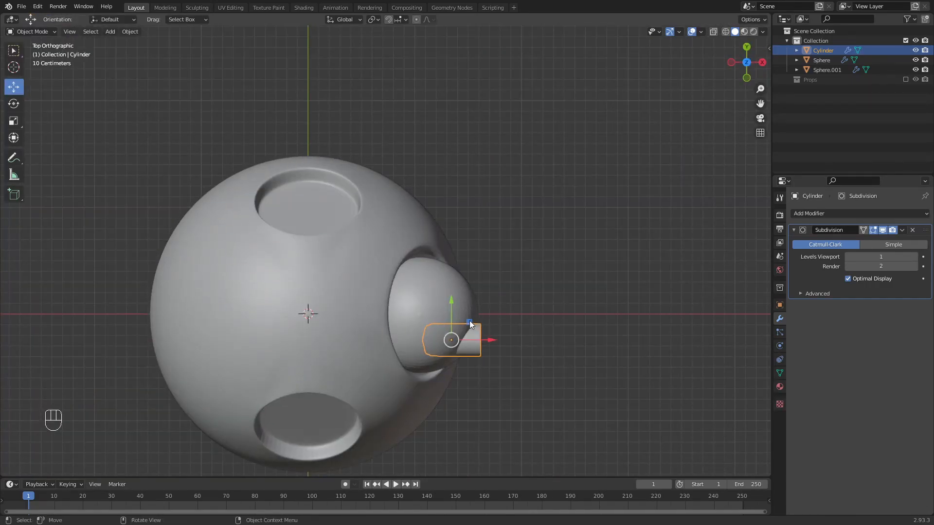
Duplicate the cylinder and move the copy about 0.47 m along the global Y axis, beside the original.
{"action": "scroll", "coordinate": [593, 318], "scroll_direction": "up", "scroll_amount": 6}
{"action": "key", "text": "shift+d"}
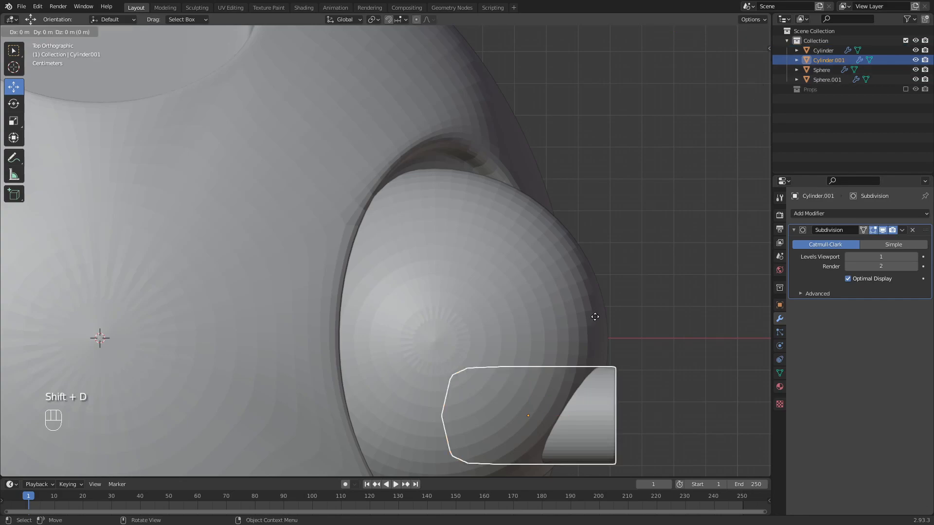
{"action": "key", "text": "y"}
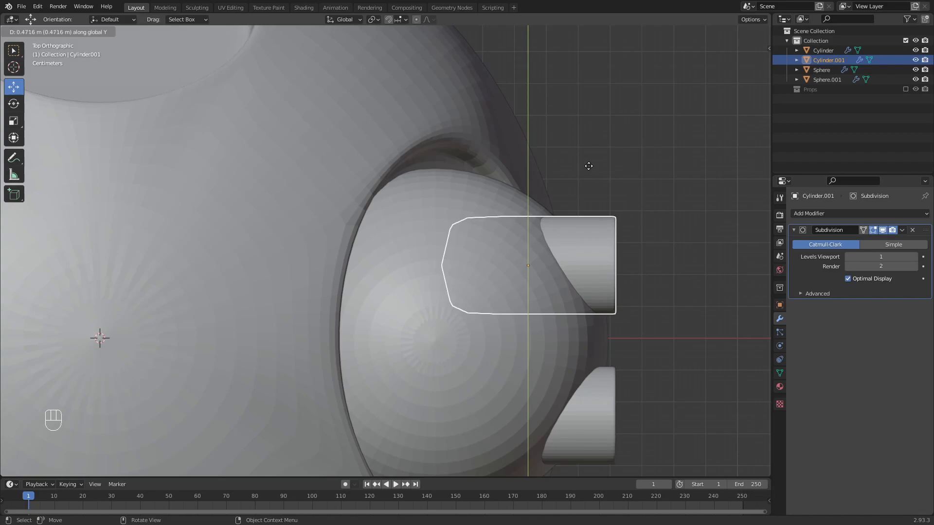
{"action": "left_click", "coordinate": [589, 162]}
{"action": "left_click", "coordinate": [690, 249]}
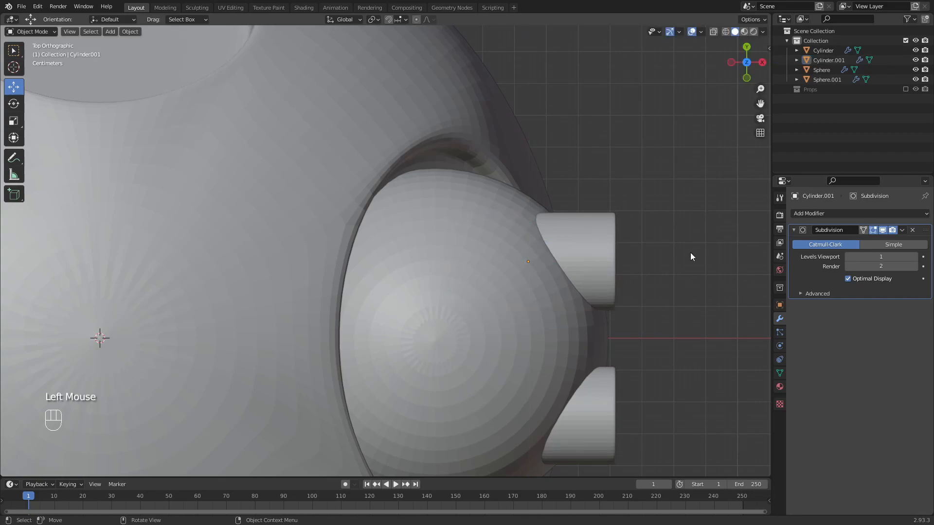
Add a UV sphere at the 3D cursor and rotate it 90 degrees about the X axis.
{"action": "key", "text": "KP_3"}
{"action": "key", "text": "shift+a"}
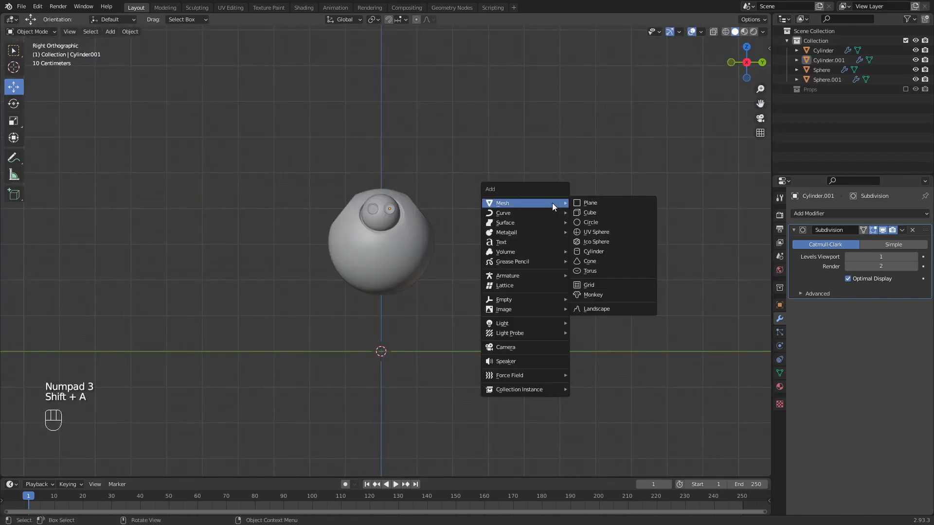
{"action": "left_click", "coordinate": [610, 234]}
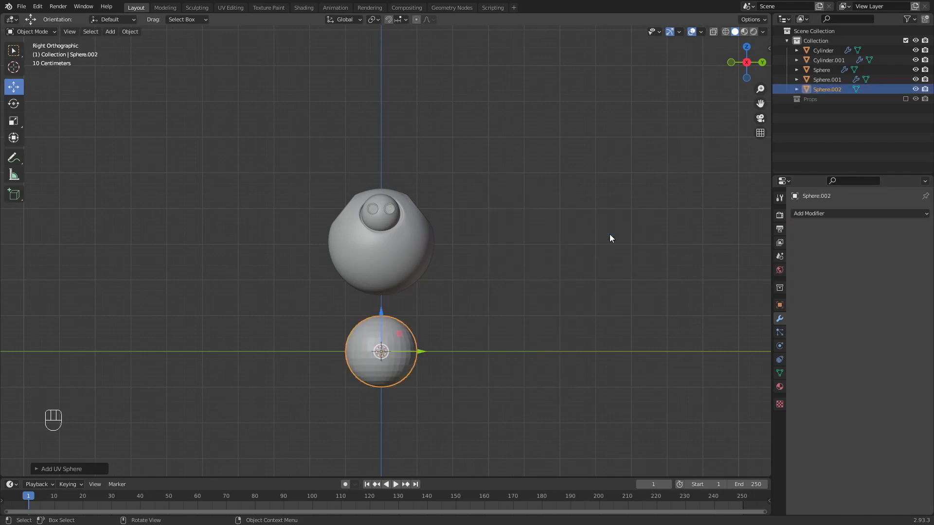
{"action": "key", "text": "r"}
{"action": "type", "text": "x90"}
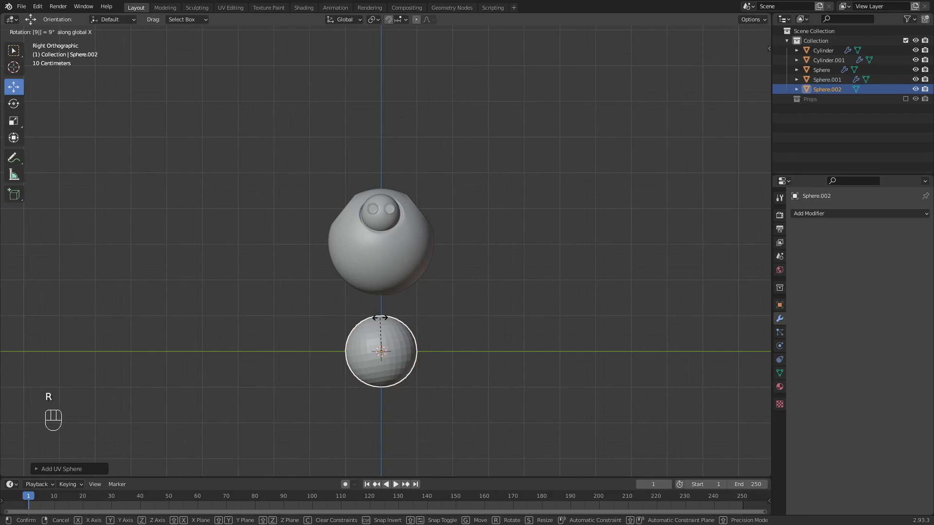
{"action": "key", "text": "Return"}
Move the new sphere up to the body's side recess and scale it down to about half its size.
{"action": "scroll", "coordinate": [543, 323], "scroll_direction": "up", "scroll_amount": 2}
{"action": "middle_click_drag", "start_coordinate": [543, 323], "coordinate": [390, 279]}
{"action": "scroll", "coordinate": [519, 329], "scroll_direction": "down", "scroll_amount": 1}
{"action": "scroll", "coordinate": [390, 280], "scroll_direction": "down", "scroll_amount": 1}
{"action": "left_click_drag", "start_coordinate": [390, 279], "coordinate": [476, 108]}
{"action": "key", "text": "KP_3"}
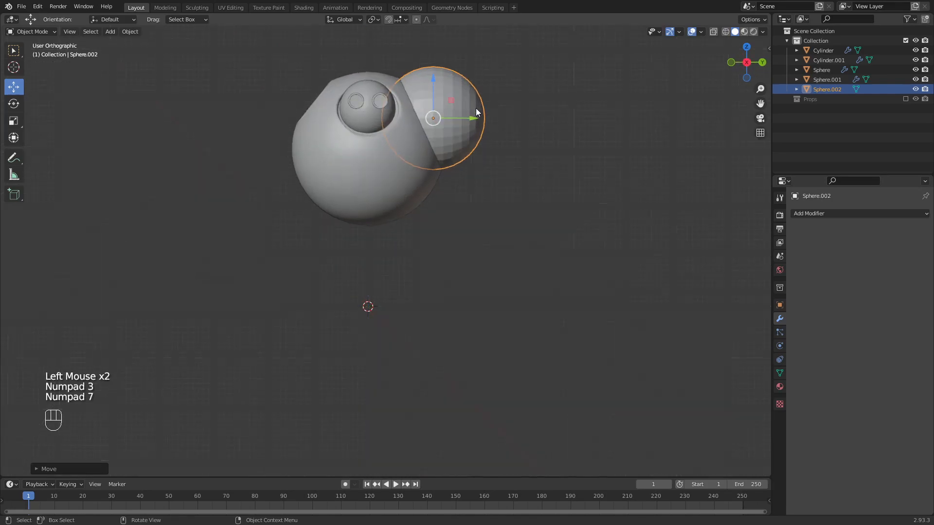
{"action": "key", "text": "KP_7"}
{"action": "key", "text": "s"}
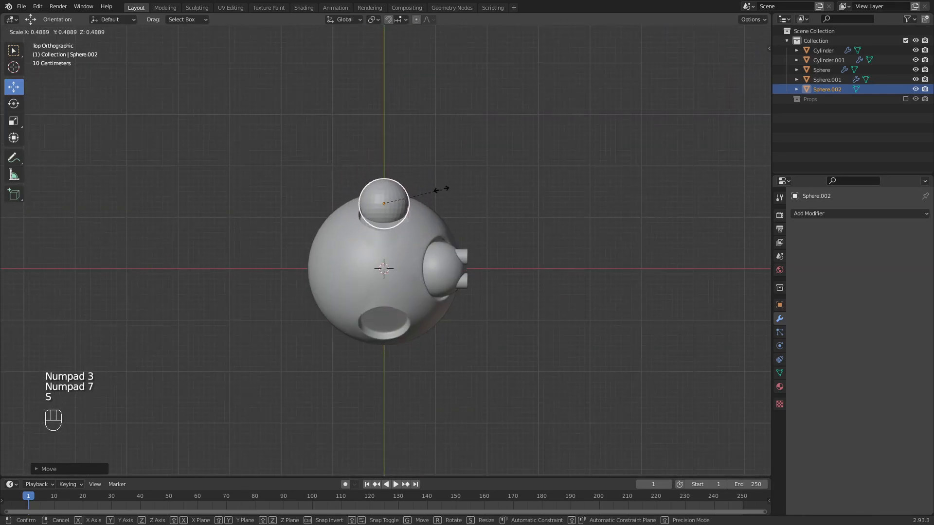
{"action": "left_click", "coordinate": [451, 188]}
{"action": "middle_click_drag", "start_coordinate": [450, 187], "coordinate": [346, 116]}
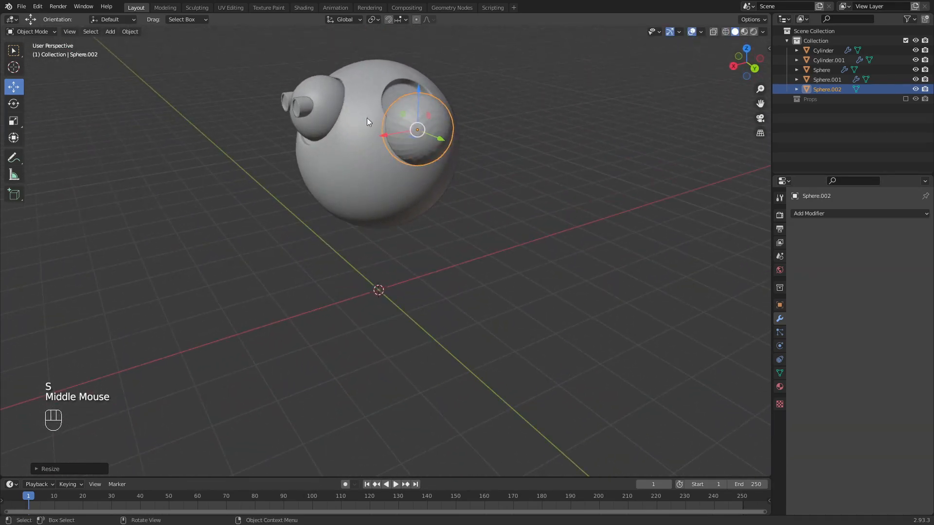
Raise the sphere to the height of the side recess, adjust its scale and shift it inward to seat it.
{"action": "left_click_drag", "start_coordinate": [418, 85], "coordinate": [421, 59]}
{"action": "middle_click_drag", "start_coordinate": [425, 95], "coordinate": [476, 83]}
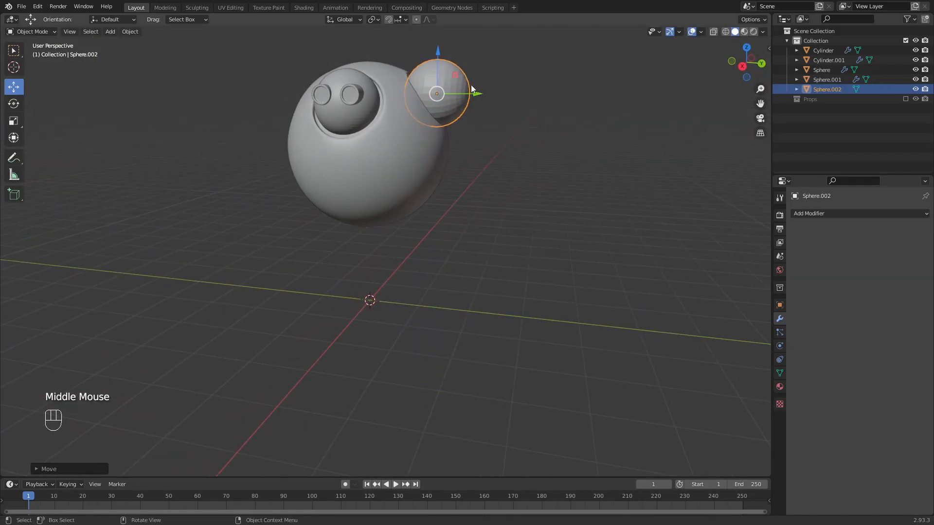
{"action": "key", "text": "s"}
{"action": "left_click", "coordinate": [478, 89]}
{"action": "left_click_drag", "start_coordinate": [478, 89], "coordinate": [463, 94]}
{"action": "middle_click_drag", "start_coordinate": [463, 95], "coordinate": [485, 119]}
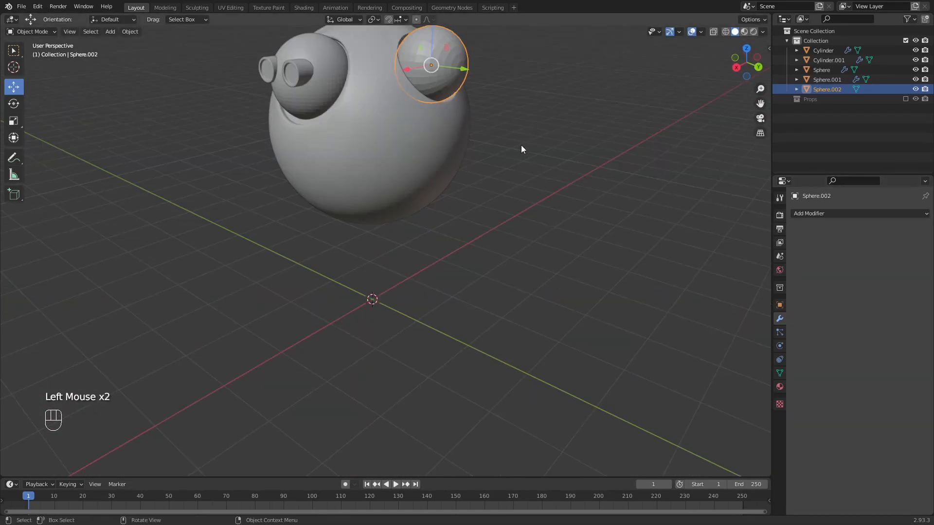
In Edit Mode, select the sphere's outward-facing pole vertex and grow the selection into a circular cap of several rings.
{"action": "key", "text": "Tab"}
{"action": "middle_click_drag", "start_coordinate": [510, 119], "coordinate": [452, 146]}
{"action": "scroll", "coordinate": [462, 201], "scroll_direction": "down", "scroll_amount": 1}
{"action": "scroll", "coordinate": [452, 145], "scroll_direction": "up", "scroll_amount": 5}
{"action": "middle_click_drag", "start_coordinate": [452, 146], "coordinate": [510, 125], "text": "shift"}
{"action": "left_click", "coordinate": [453, 114]}
{"action": "scroll", "coordinate": [475, 109], "scroll_direction": "down", "scroll_amount": 2}
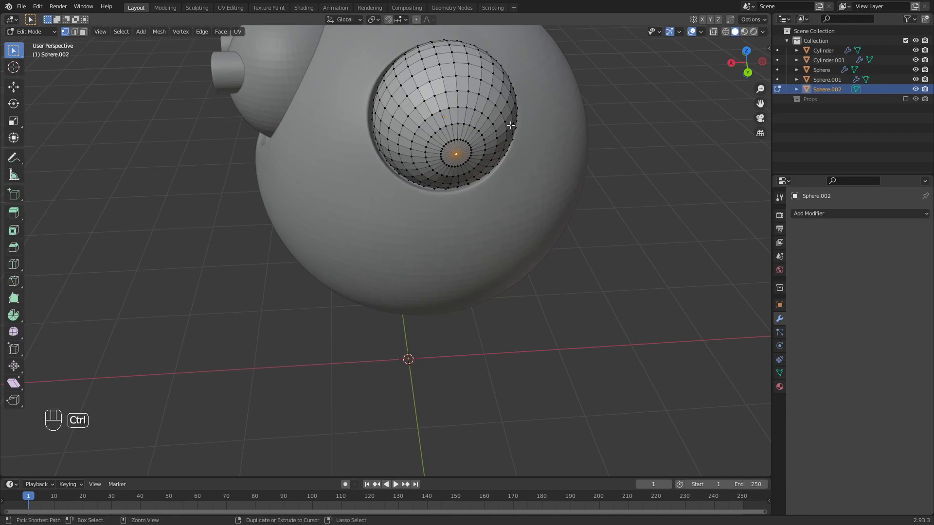
{"action": "key", "text": "ctrl+KP_Add"}
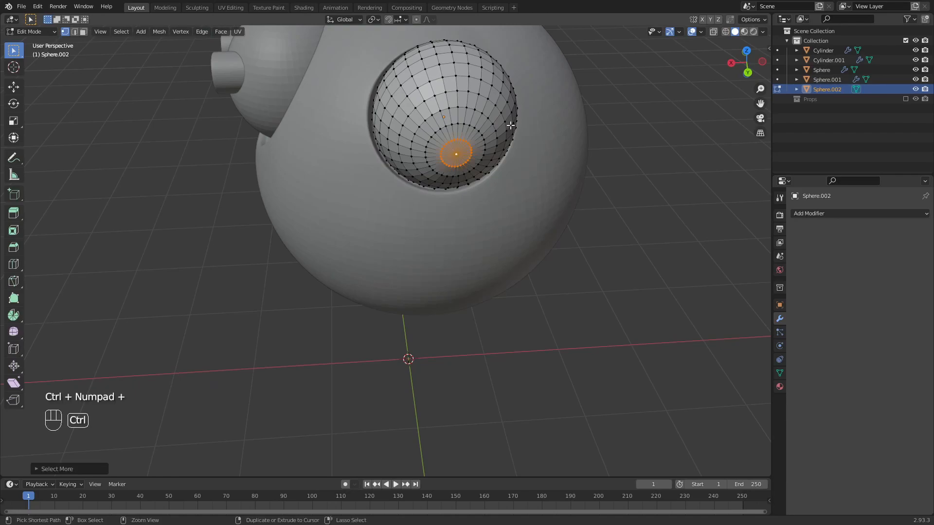
{"action": "key", "text": "ctrl+KP_Add"}
{"action": "key", "text": "ctrl+KP_Add"}
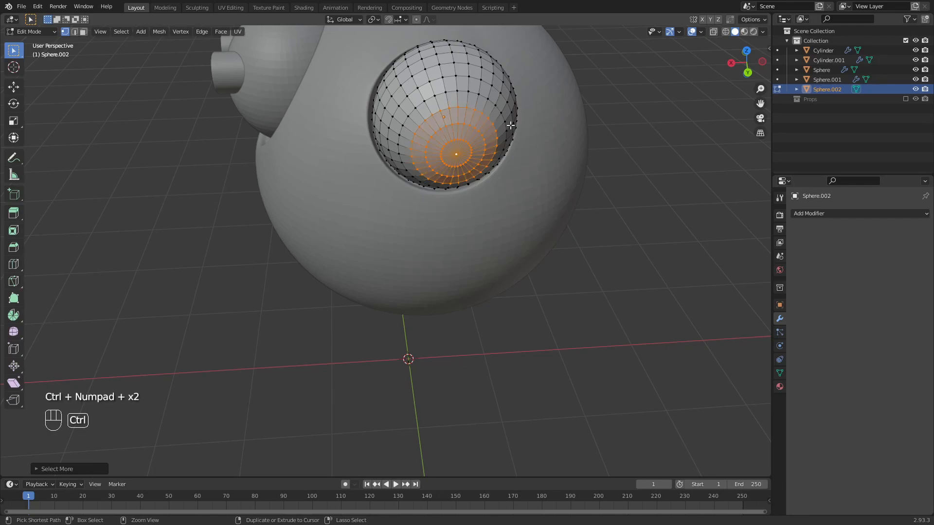
{"action": "key", "text": "ctrl+z"}
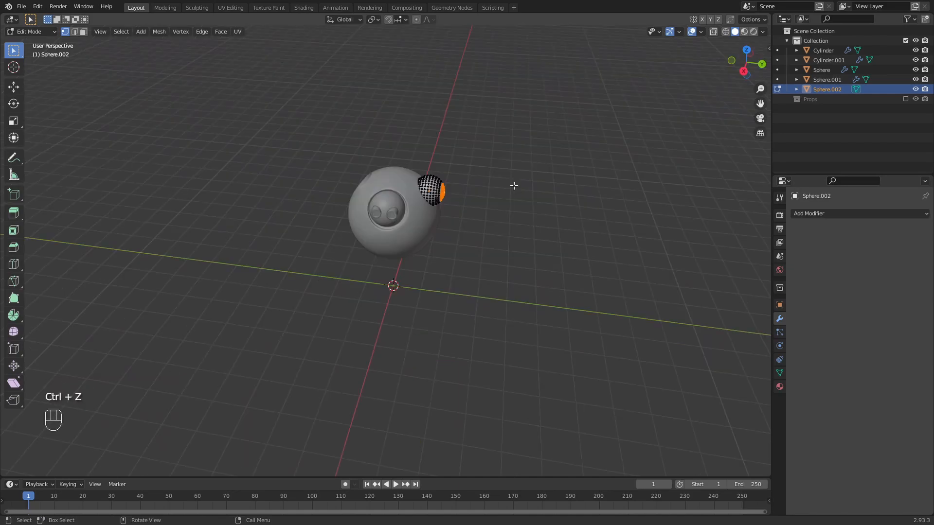
Extrude the selected cap straight outward along its normal to form a cylindrical arm from the sphere.
{"action": "key", "text": "KP_3"}
{"action": "key", "text": "e"}
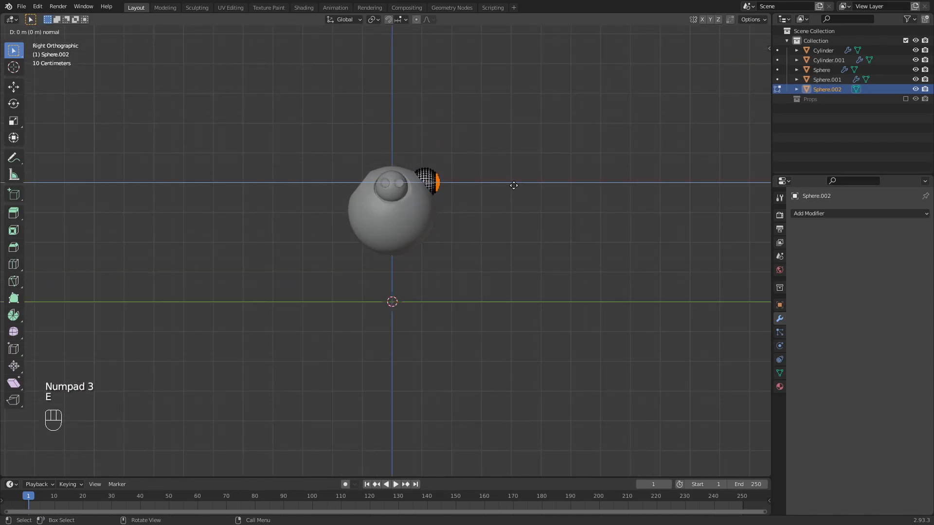
{"action": "left_click", "coordinate": [514, 185]}
{"action": "scroll", "coordinate": [512, 184], "scroll_direction": "up", "scroll_amount": 1}
{"action": "middle_click_drag", "start_coordinate": [513, 183], "coordinate": [433, 247]}
{"action": "scroll", "coordinate": [433, 247], "scroll_direction": "down", "scroll_amount": 2}
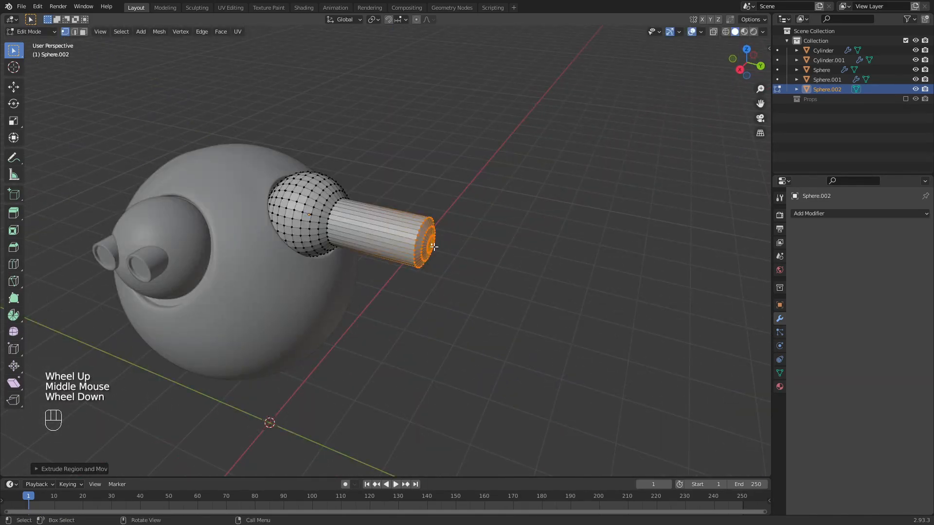
Flatten the arm's extruded end by scaling it to 0 along the local Z axis, then deselect it.
{"action": "key", "text": "s"}
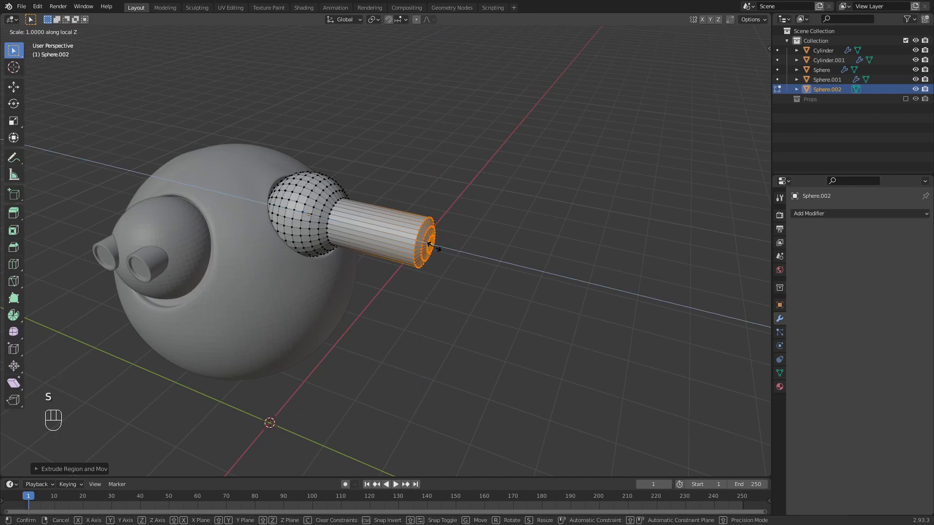
{"action": "key", "text": "0"}
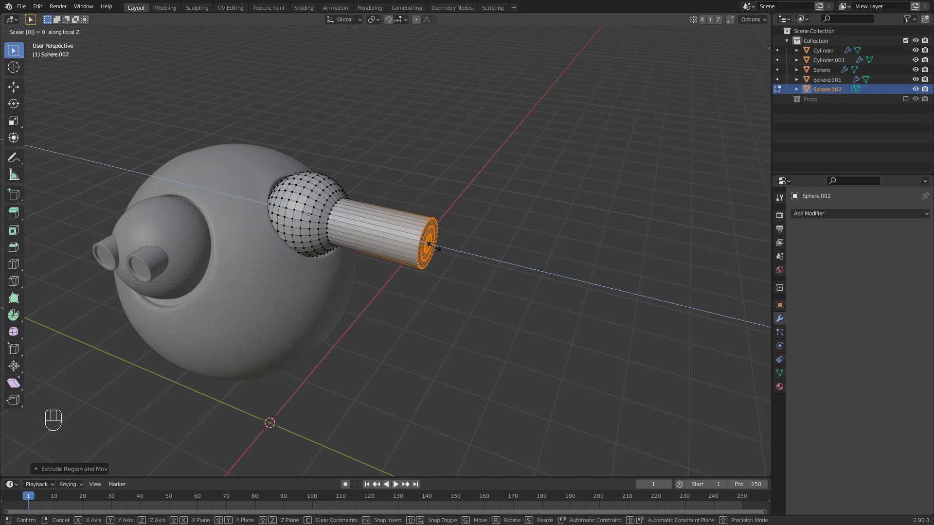
{"action": "key", "text": "Return"}
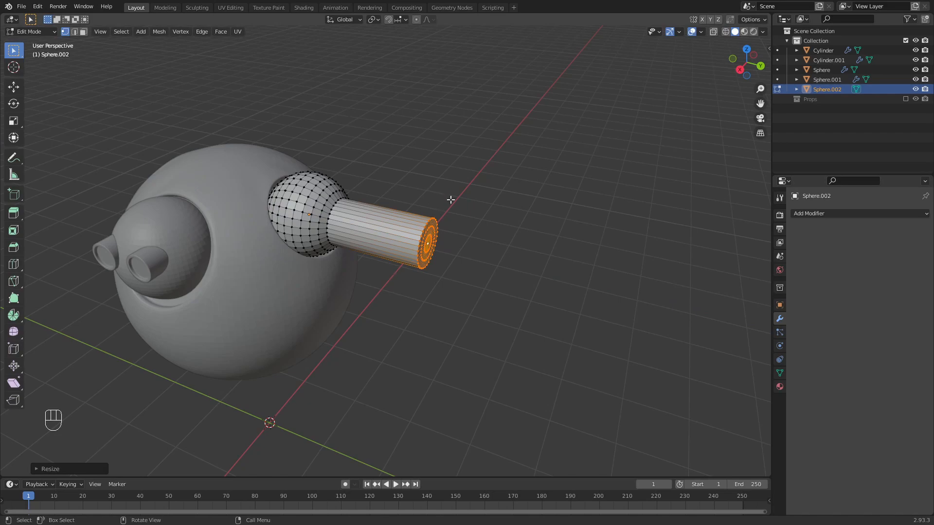
{"action": "scroll", "coordinate": [510, 194], "scroll_direction": "up", "scroll_amount": 4}
{"action": "scroll", "coordinate": [513, 197], "scroll_direction": "down", "scroll_amount": 4}
{"action": "scroll", "coordinate": [516, 199], "scroll_direction": "up", "scroll_amount": 1}
{"action": "middle_click_drag", "start_coordinate": [515, 200], "coordinate": [530, 187]}
{"action": "left_click", "coordinate": [510, 200]}
{"action": "key", "text": "Tab"}
{"action": "scroll", "coordinate": [531, 201], "scroll_direction": "down", "scroll_amount": 1}
{"action": "scroll", "coordinate": [446, 214], "scroll_direction": "down", "scroll_amount": 1}
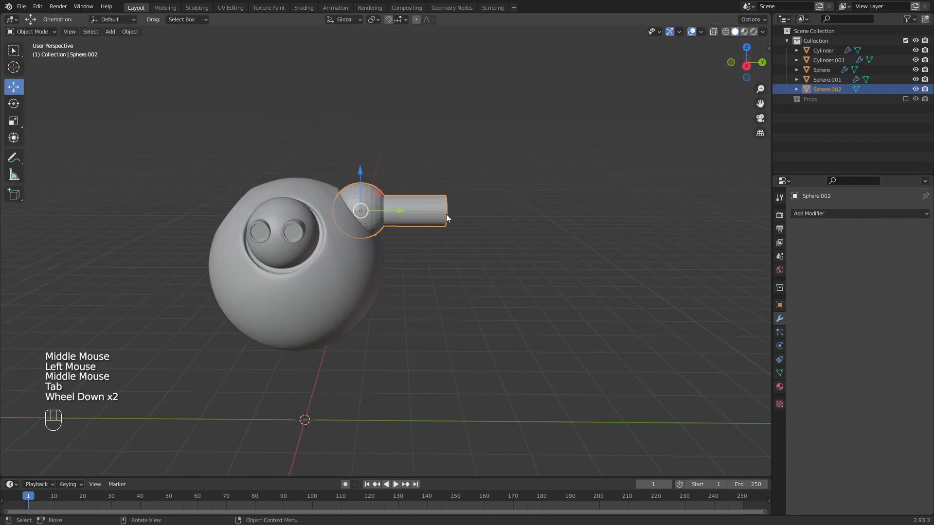
{"action": "left_click", "coordinate": [442, 214]}
{"action": "key", "text": "ctrl+z"}
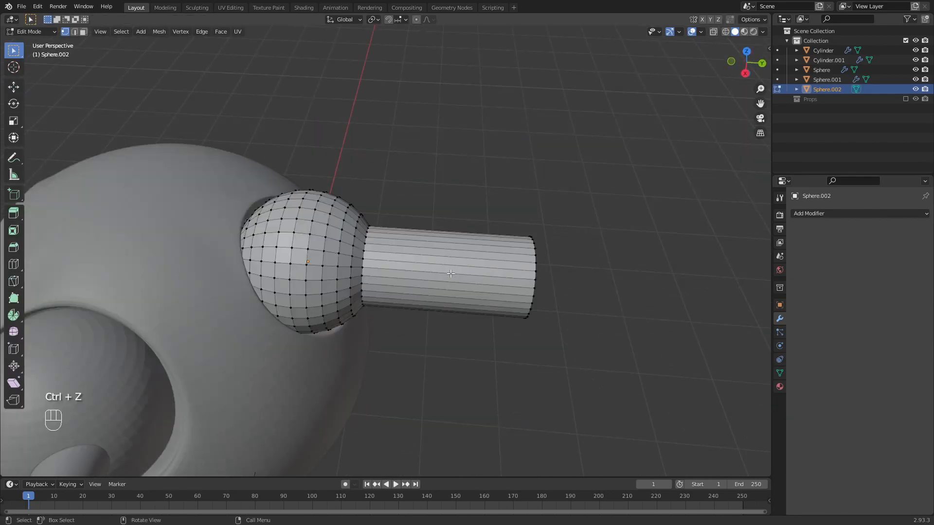
Add two evenly spaced loop cuts around the cylindrical arm, keeping them unslid.
{"action": "key", "text": "ctrl+r"}
{"action": "scroll", "coordinate": [454, 275], "scroll_direction": "up", "scroll_amount": 1}
{"action": "left_click", "coordinate": [454, 275]}
{"action": "right_click", "coordinate": [454, 275]}
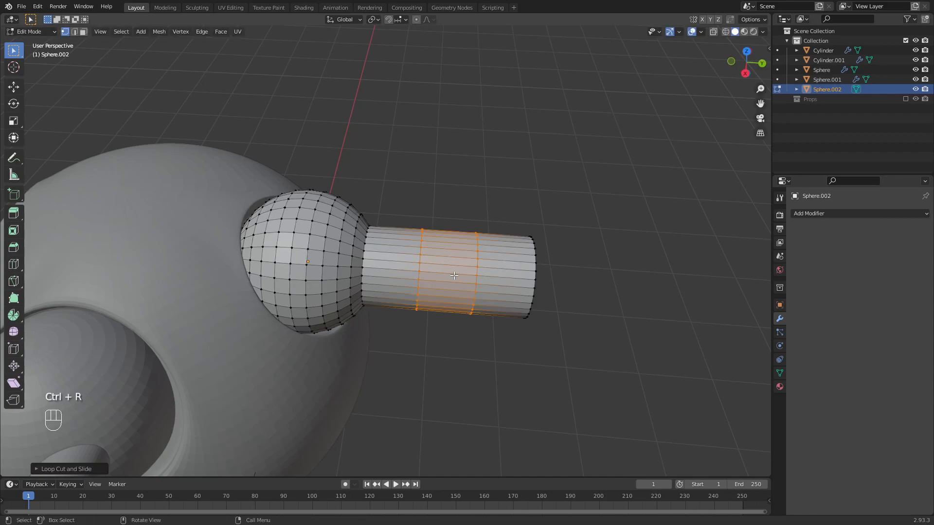
Select the outer of the two new edge loops and slide it towards the inner loop by a factor of about 0.37.
{"action": "scroll", "coordinate": [494, 281], "scroll_direction": "up", "scroll_amount": 1}
{"action": "left_click", "coordinate": [507, 281]}
{"action": "left_click", "coordinate": [510, 280], "text": "alt"}
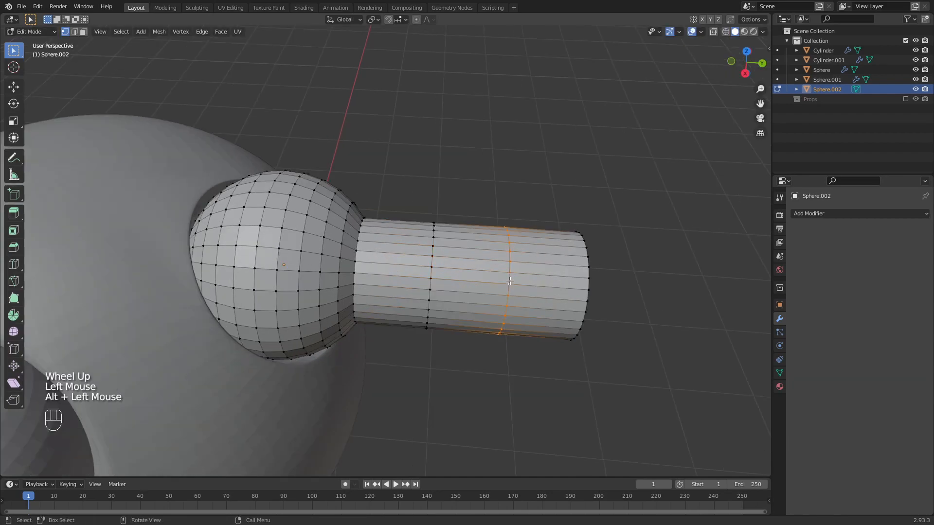
{"action": "key", "text": "g"}
{"action": "key", "text": "g"}
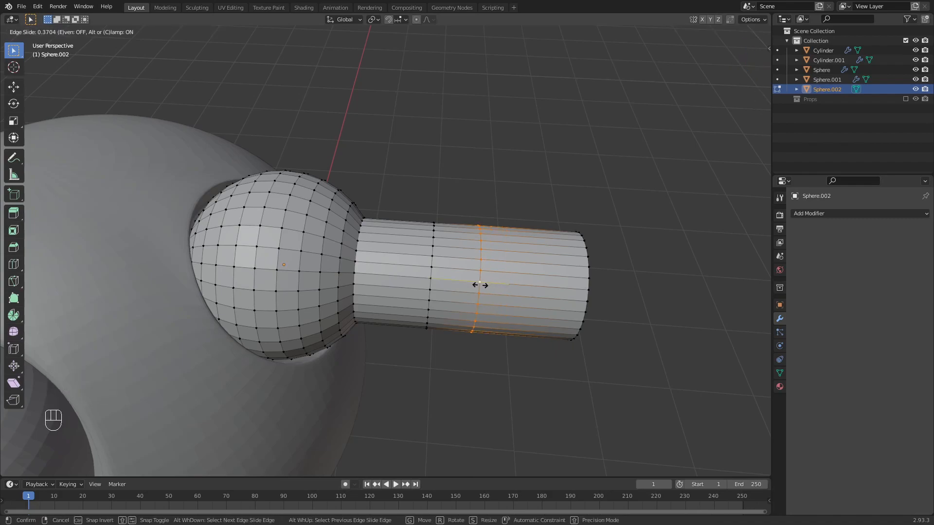
{"action": "left_click", "coordinate": [479, 287]}
Select the outer new edge loop around the arm and remove its vertices on the arm's upper side from the selection.
{"action": "left_click", "coordinate": [554, 172]}
{"action": "middle_click_drag", "start_coordinate": [555, 172], "coordinate": [391, 276]}
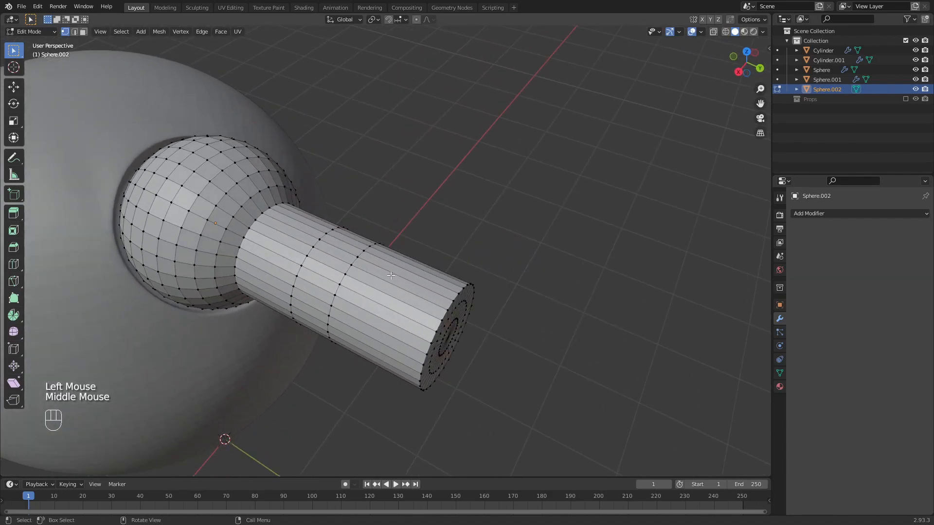
{"action": "left_click", "coordinate": [342, 280], "text": "alt"}
{"action": "middle_click_drag", "start_coordinate": [342, 280], "coordinate": [322, 289]}
{"action": "scroll", "coordinate": [234, 289], "scroll_direction": "up", "scroll_amount": 3}
{"action": "middle_click_drag", "start_coordinate": [234, 289], "coordinate": [346, 267], "text": "shift"}
{"action": "key", "text": "KP_7"}
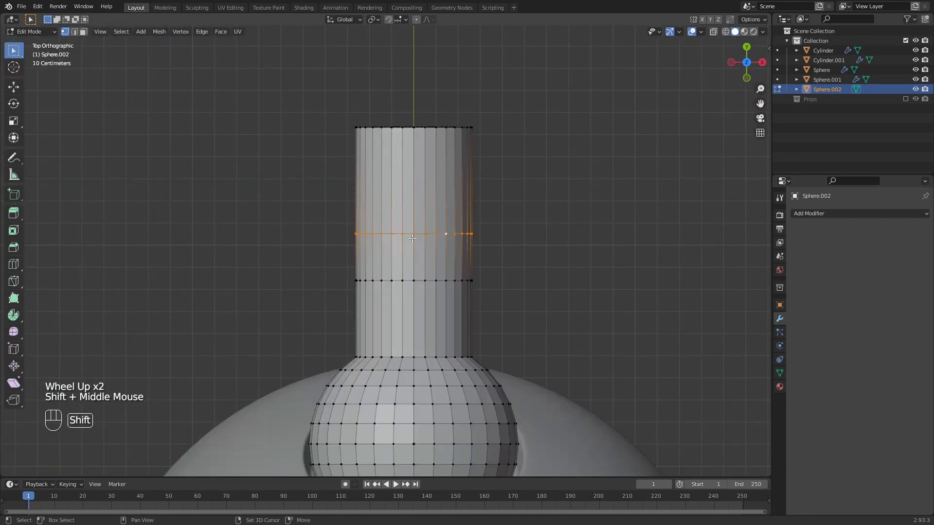
{"action": "left_click", "coordinate": [413, 233], "text": "shift"}
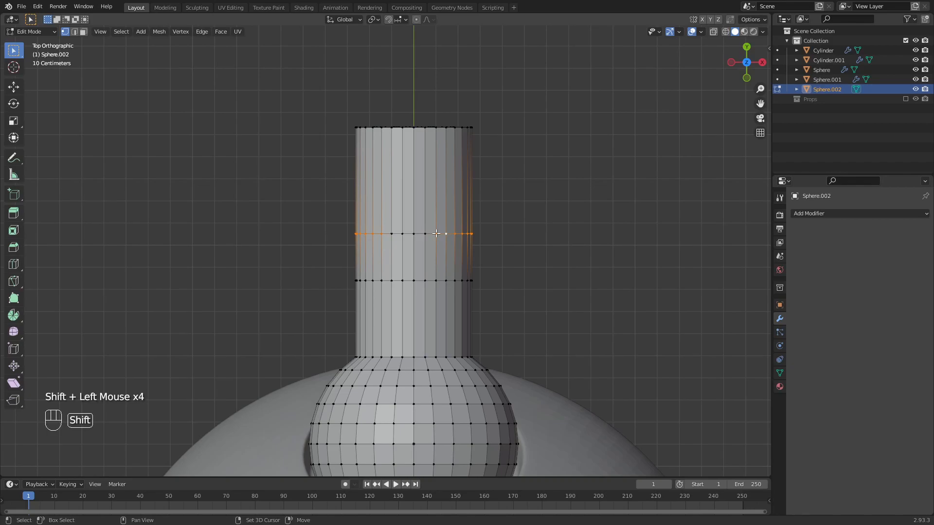
Extend the selection across the inner loop into a stepped path and bevel it about 0.018 m with two segments.
{"action": "middle_click_drag", "start_coordinate": [442, 269], "coordinate": [403, 237]}
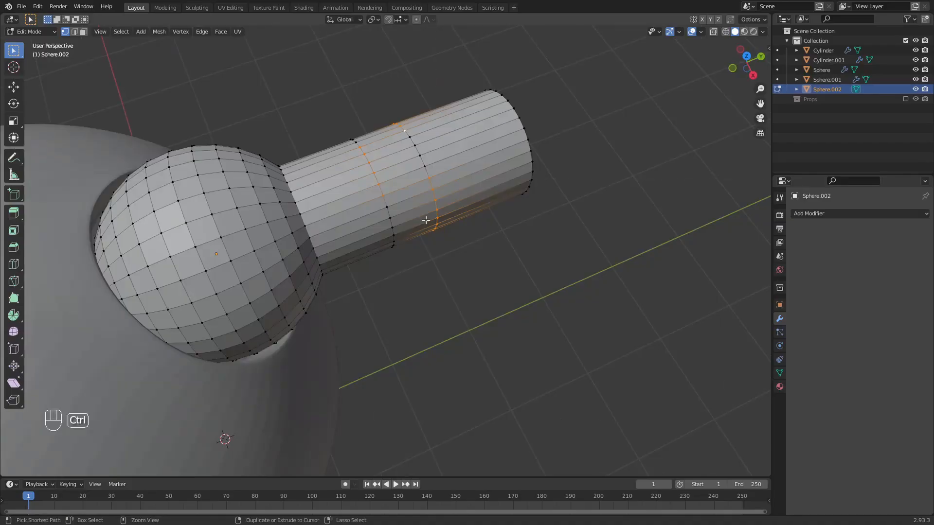
{"action": "key", "text": "ctrl+b"}
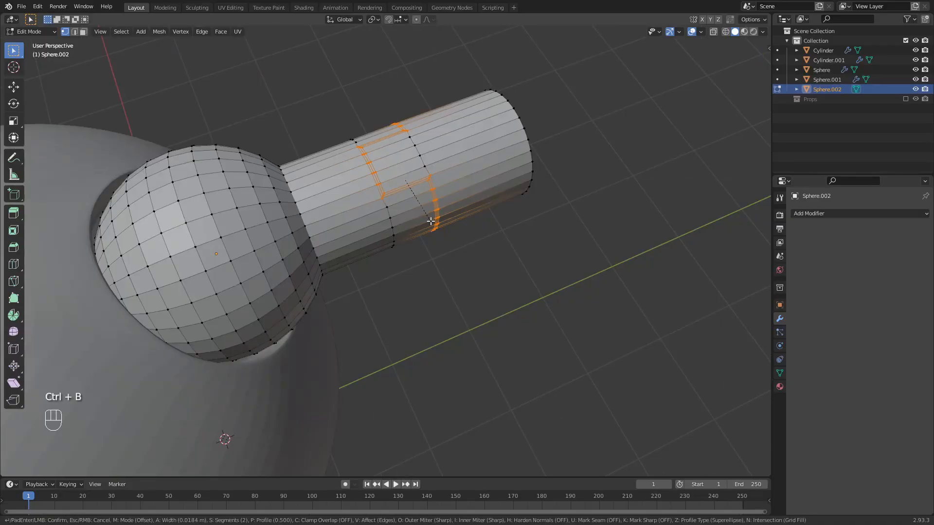
{"action": "left_click", "coordinate": [430, 221]}
{"action": "scroll", "coordinate": [374, 199], "scroll_direction": "up", "scroll_amount": 2}
{"action": "middle_click_drag", "start_coordinate": [430, 221], "coordinate": [392, 202]}
Extrude the bevelled strip's faces slightly inward along their normals to form a stepped groove, and return to Object Mode.
{"action": "key", "text": "alt"}
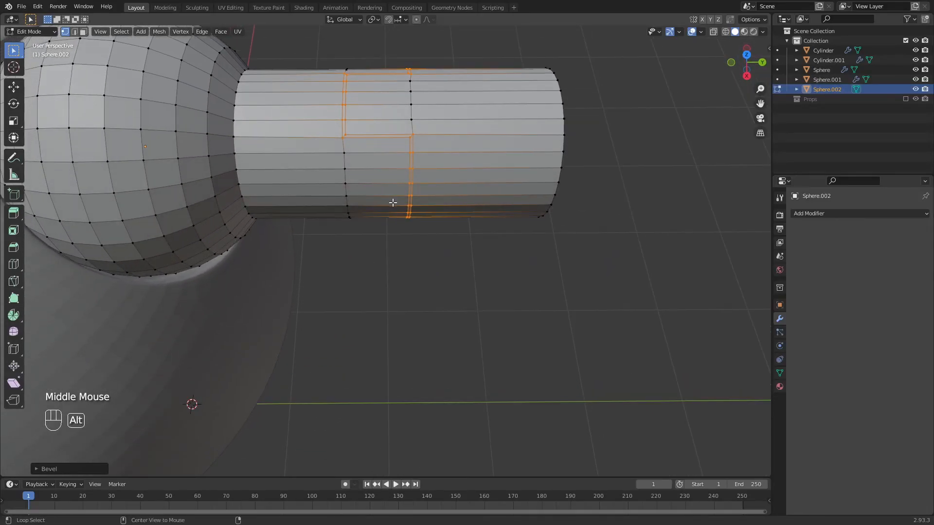
{"action": "key", "text": "alt+e"}
{"action": "left_click", "coordinate": [393, 204]}
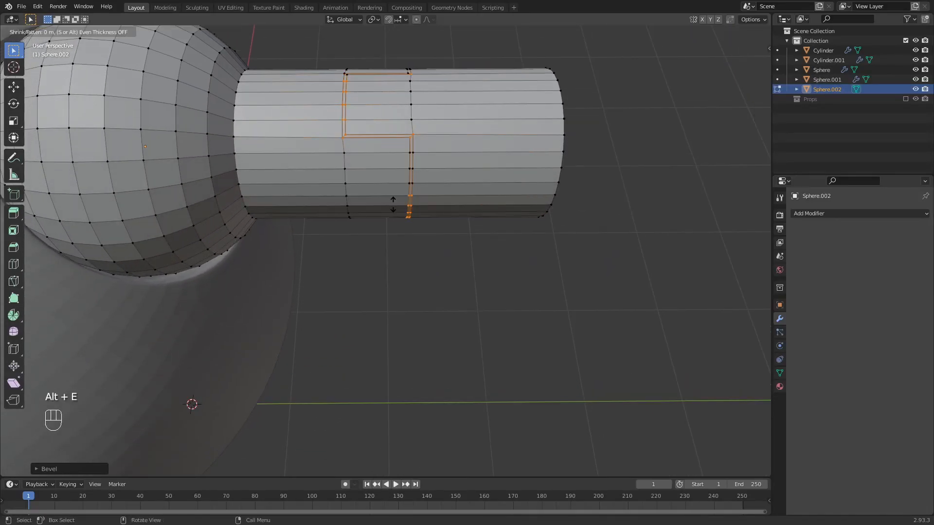
{"action": "left_click", "coordinate": [395, 200]}
{"action": "middle_click_drag", "start_coordinate": [395, 201], "coordinate": [408, 272]}
{"action": "key", "text": "Tab"}
Rotate the arm object about the global Y axis to bring the stepped section of the groove around to the front.
{"action": "middle_click_drag", "start_coordinate": [408, 273], "coordinate": [410, 166]}
{"action": "scroll", "coordinate": [401, 225], "scroll_direction": "down", "scroll_amount": 2}
{"action": "left_click", "coordinate": [407, 131]}
{"action": "key", "text": "r"}
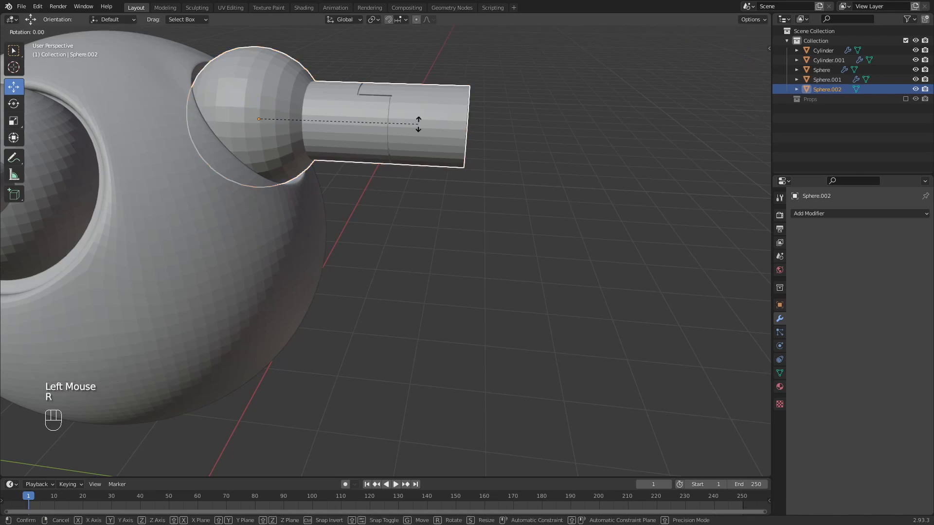
{"action": "key", "text": "y"}
{"action": "left_click", "coordinate": [419, 124]}
{"action": "scroll", "coordinate": [528, 243], "scroll_direction": "down", "scroll_amount": 2}
Subdivide the entire arm mesh with an increased number of cuts and return to Object Mode.
{"action": "key", "text": "Tab"}
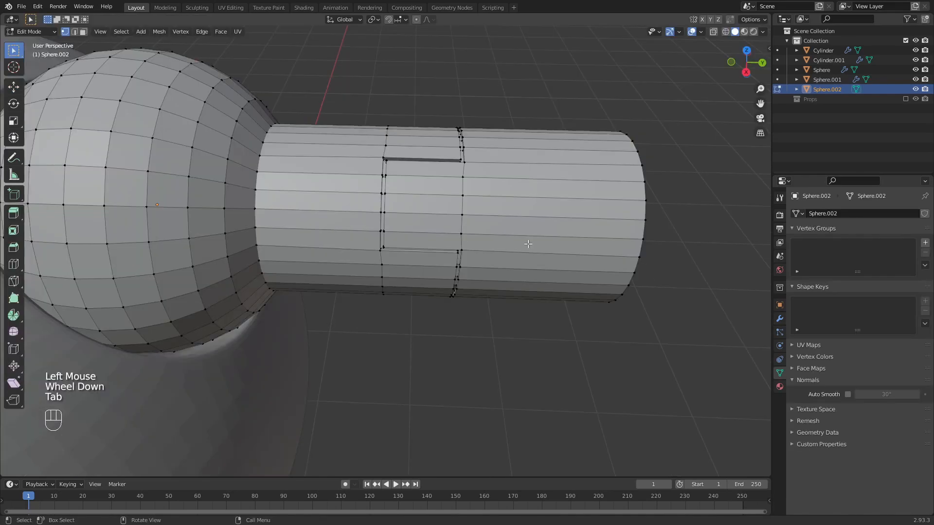
{"action": "key", "text": "a"}
{"action": "right_click", "coordinate": [528, 243]}
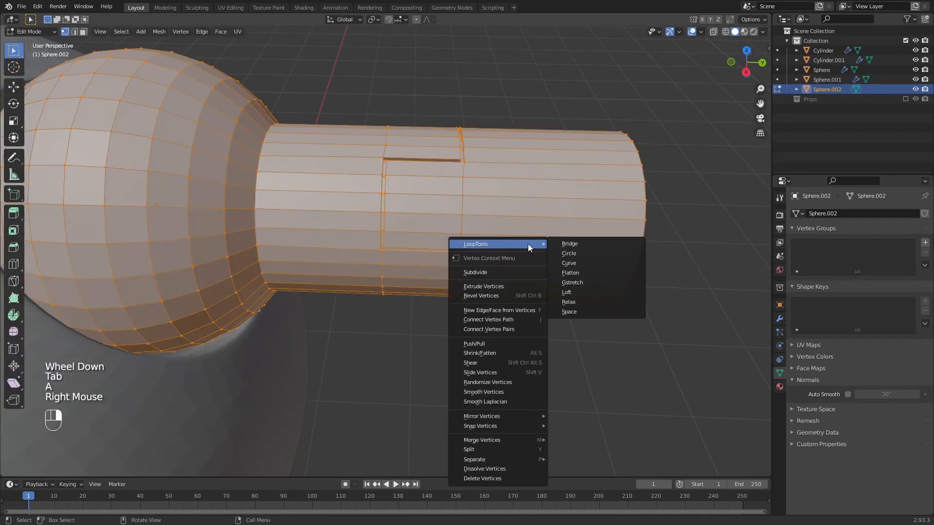
{"action": "left_click", "coordinate": [522, 272]}
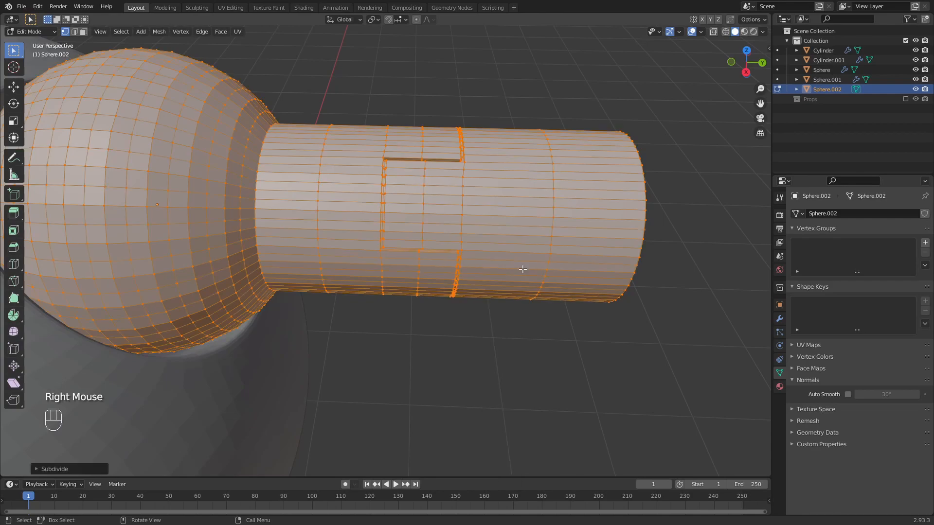
{"action": "left_click", "coordinate": [37, 469]}
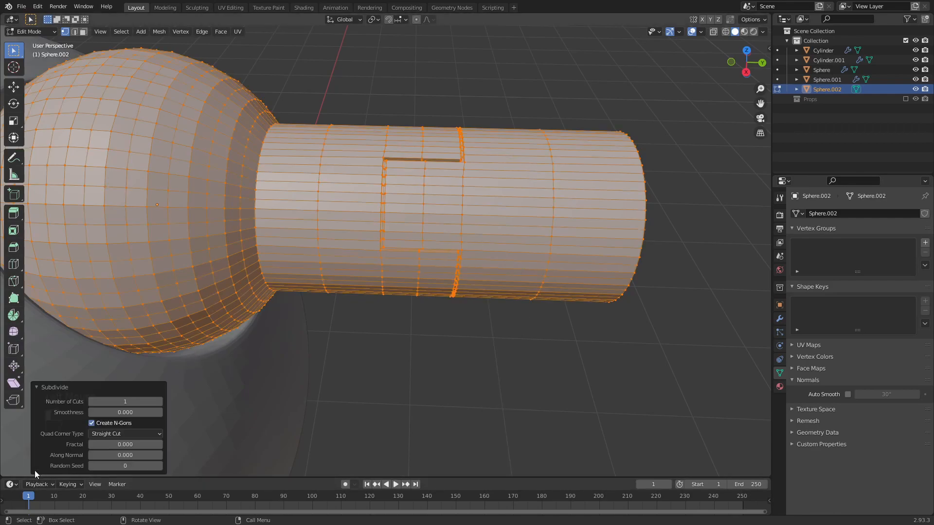
{"action": "left_click", "coordinate": [159, 402]}
{"action": "left_click", "coordinate": [294, 397]}
{"action": "key", "text": "Tab"}
{"action": "scroll", "coordinate": [411, 355], "scroll_direction": "down", "scroll_amount": 2}
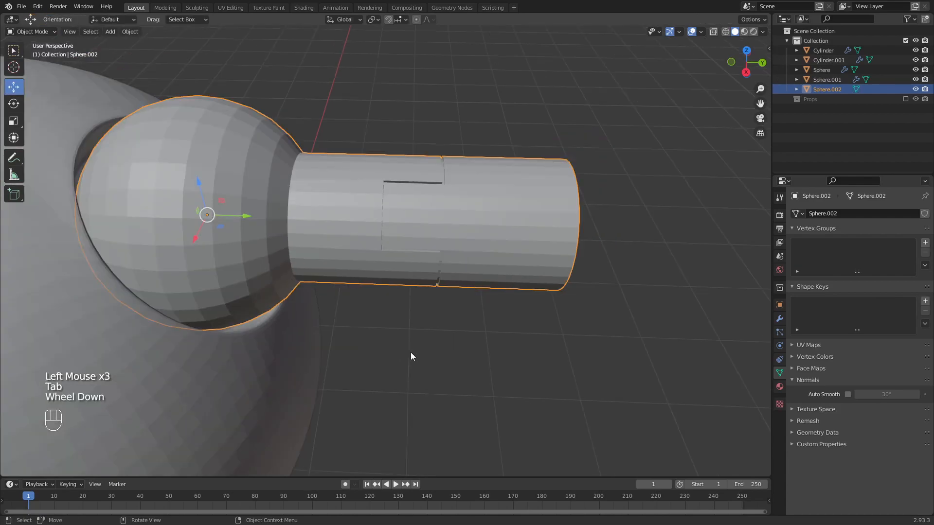
Add a Subdivision Surface modifier to the ball-joint arm.
{"action": "scroll", "coordinate": [410, 356], "scroll_direction": "down", "scroll_amount": 5}
{"action": "middle_click_drag", "start_coordinate": [410, 356], "coordinate": [438, 340]}
{"action": "left_click", "coordinate": [779, 319]}
{"action": "left_click", "coordinate": [810, 213]}
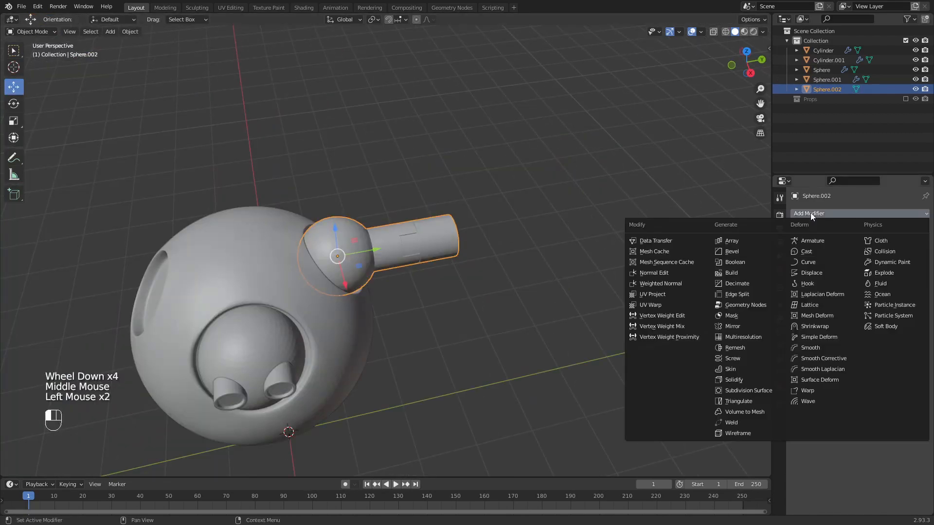
{"action": "left_click", "coordinate": [759, 389]}
{"action": "scroll", "coordinate": [503, 314], "scroll_direction": "up", "scroll_amount": 5}
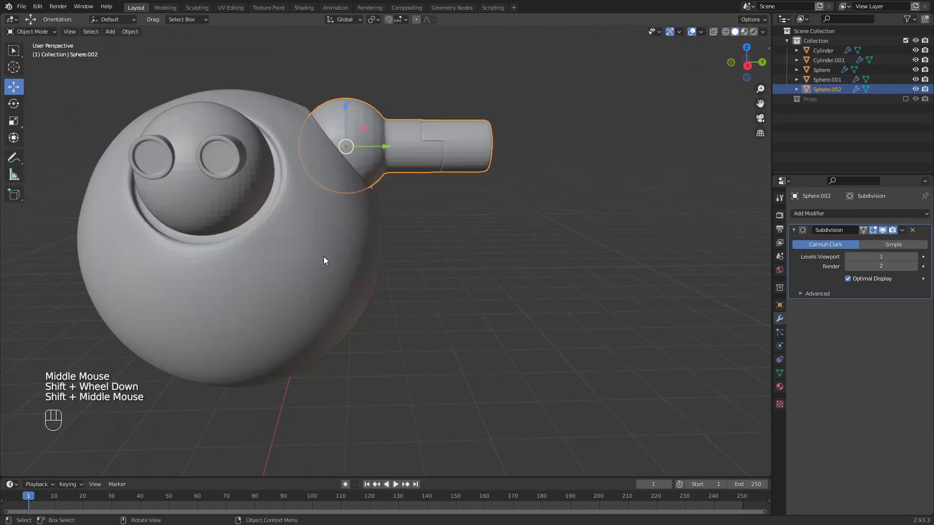
Add a cylinder mesh at the origin and raise it about 3.75 m along Z to the arm's height.
{"action": "key", "text": "shift+a"}
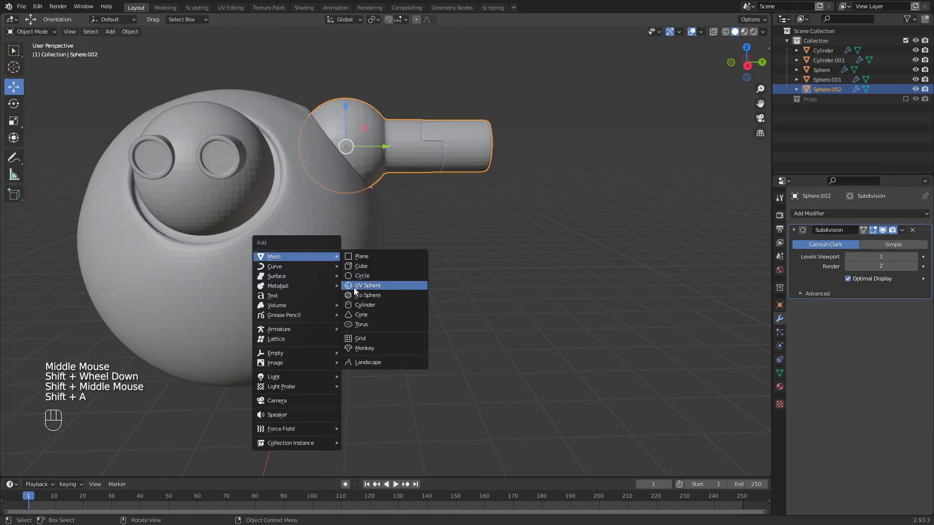
{"action": "left_click", "coordinate": [375, 308]}
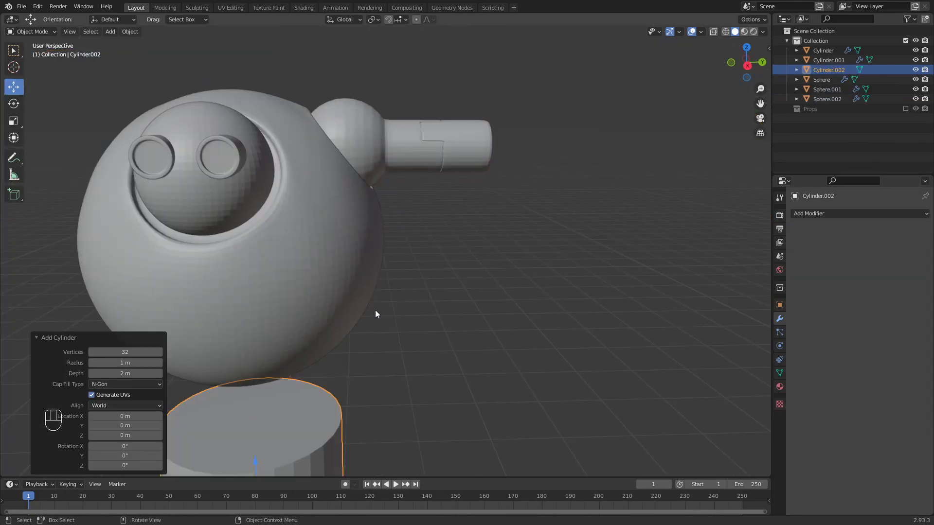
{"action": "scroll", "coordinate": [341, 350], "scroll_direction": "down", "scroll_amount": 3}
{"action": "left_click_drag", "start_coordinate": [306, 370], "coordinate": [305, 173]}
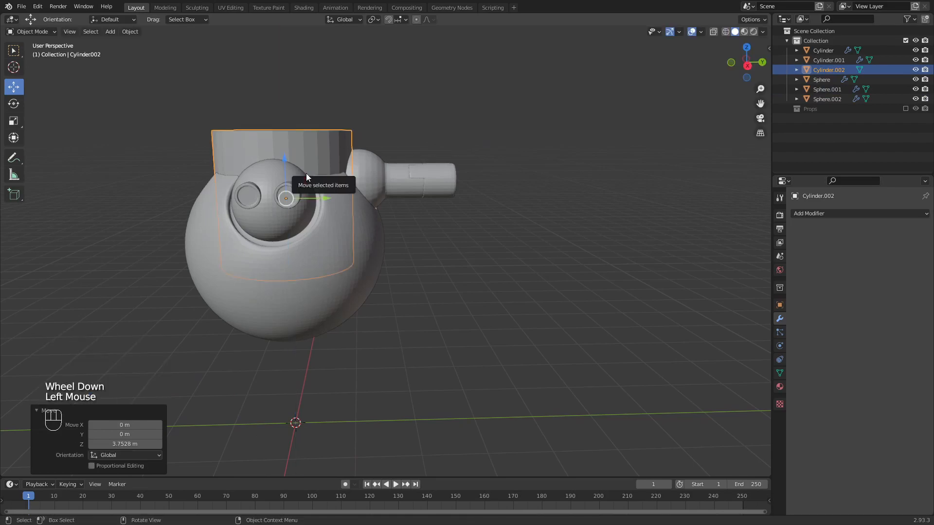
Scale the cylinder down to about 0.163, adjust its thickness along Z into a flat disc, and place it just off the arm's free end.
{"action": "key", "text": "KP_3"}
{"action": "left_click", "coordinate": [284, 142]}
{"action": "key", "text": "s"}
{"action": "key", "text": "s"}
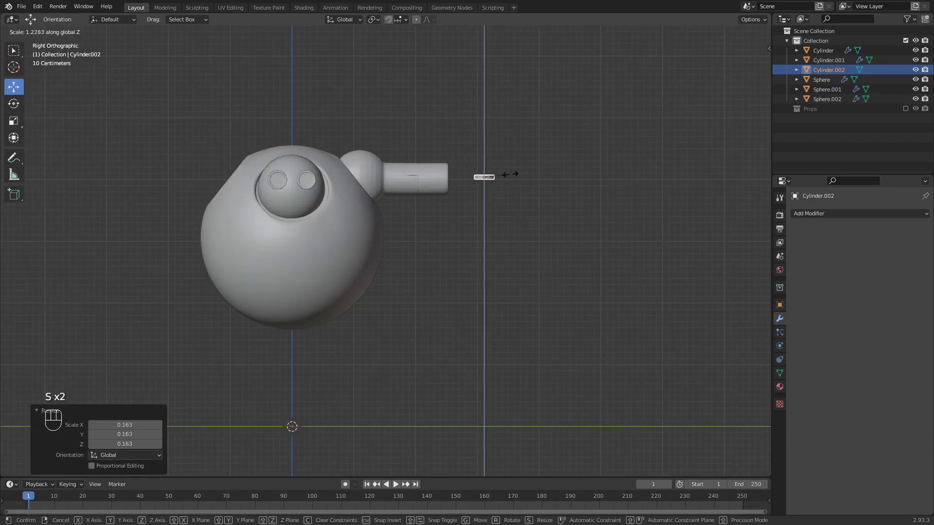
{"action": "left_click", "coordinate": [515, 175]}
{"action": "left_click_drag", "start_coordinate": [524, 177], "coordinate": [459, 180]}
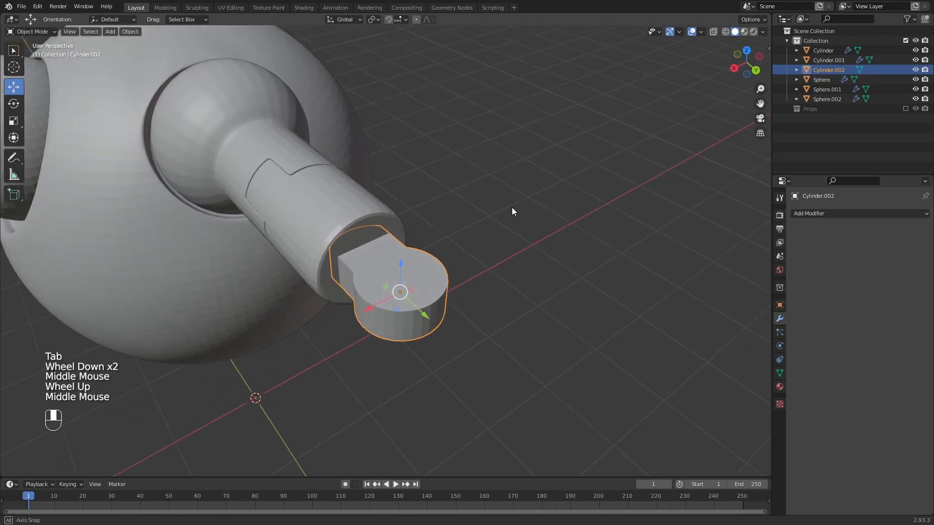
Inset the disc's side faces facing the arm about 0.053 m and extrude them about 0.178 m into the arm's end.
{"action": "left_click", "coordinate": [414, 280]}
{"action": "key", "text": "Tab"}
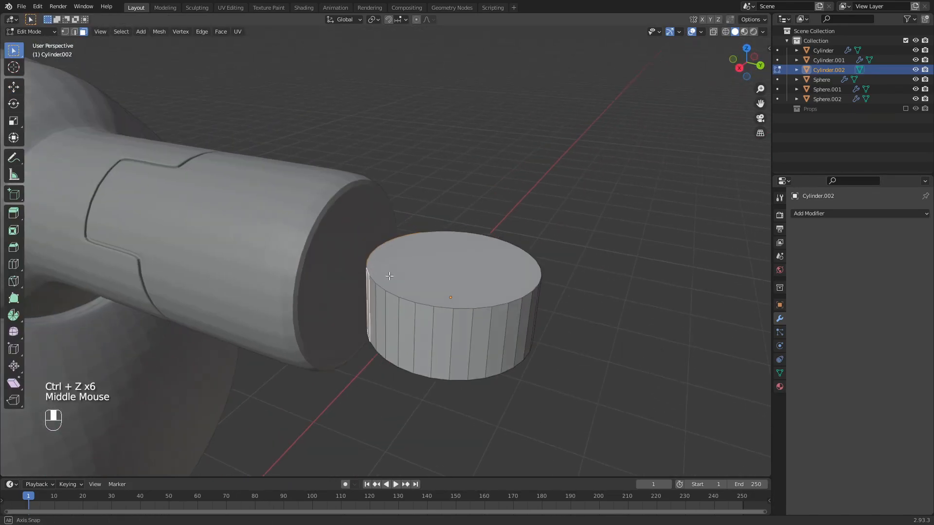
{"action": "middle_click_drag", "start_coordinate": [389, 276], "coordinate": [419, 270]}
{"action": "key", "text": "i"}
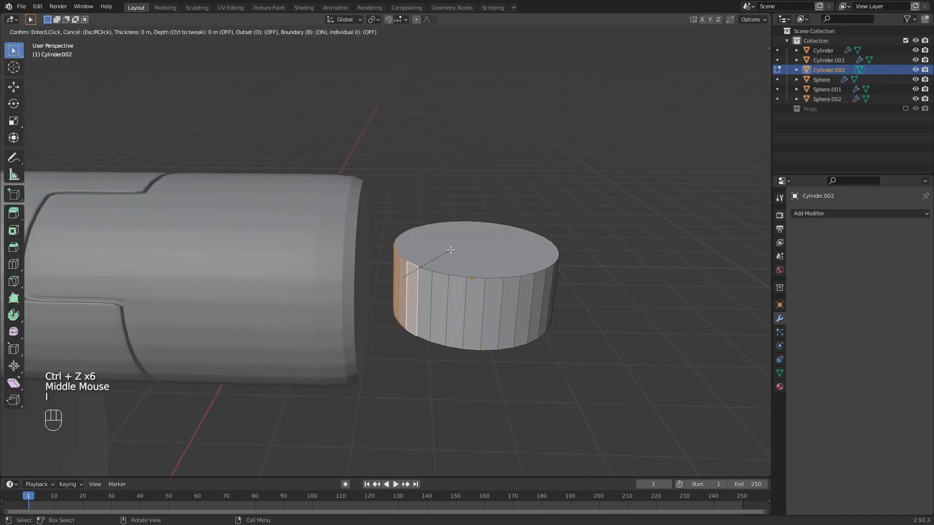
{"action": "left_click", "coordinate": [462, 251]}
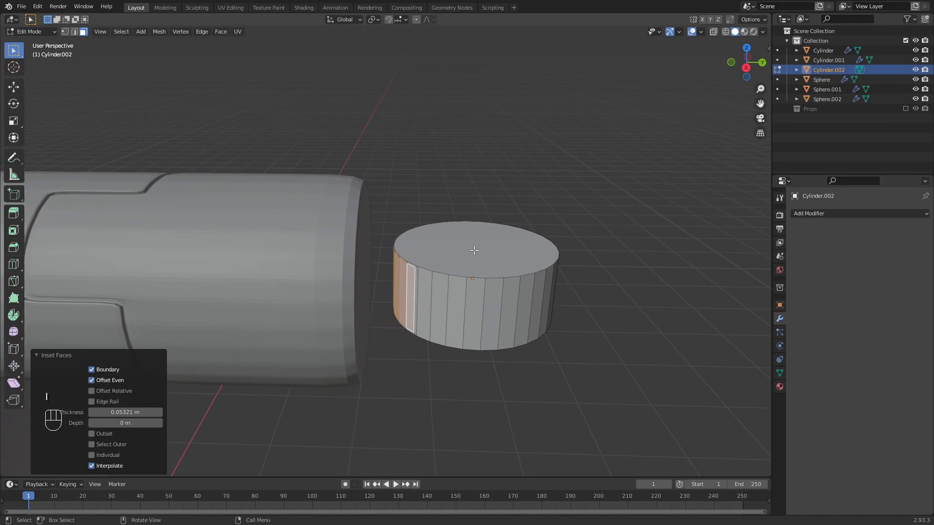
{"action": "key", "text": "e"}
{"action": "left_click", "coordinate": [404, 255]}
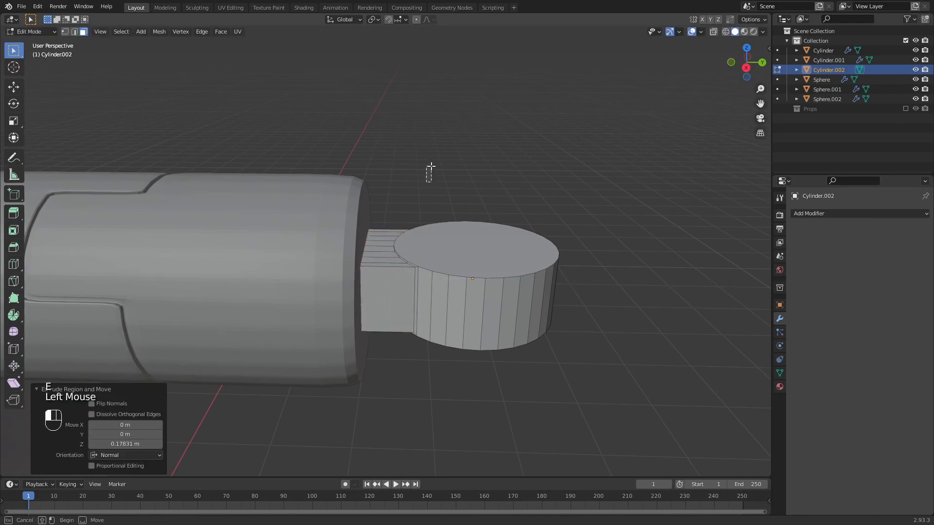
Bevel the full upper and lower rim edge loops of the disc narrowly with two segments.
{"action": "key", "text": "3"}
{"action": "key", "text": "2"}
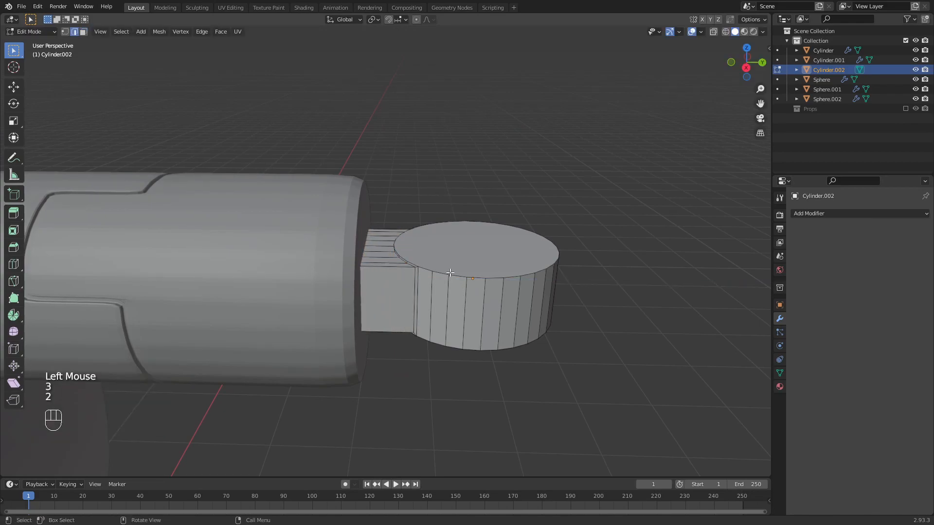
{"action": "left_click", "coordinate": [453, 276], "text": "alt"}
{"action": "scroll", "coordinate": [435, 273], "scroll_direction": "up", "scroll_amount": 3}
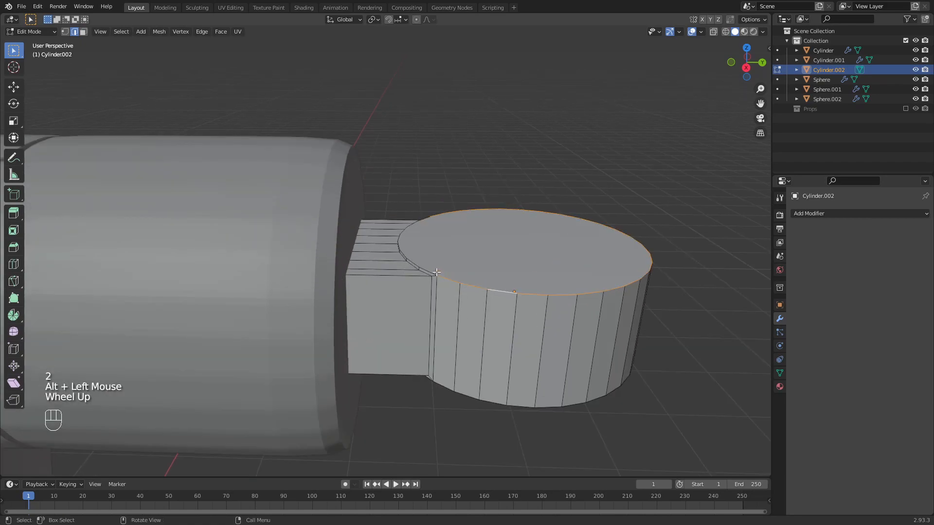
{"action": "left_click", "coordinate": [454, 284], "text": "alt+shift"}
{"action": "scroll", "coordinate": [454, 284], "scroll_direction": "down", "scroll_amount": 1}
{"action": "middle_click_drag", "start_coordinate": [454, 284], "coordinate": [475, 177]}
{"action": "left_click", "coordinate": [502, 152], "text": "alt+shift"}
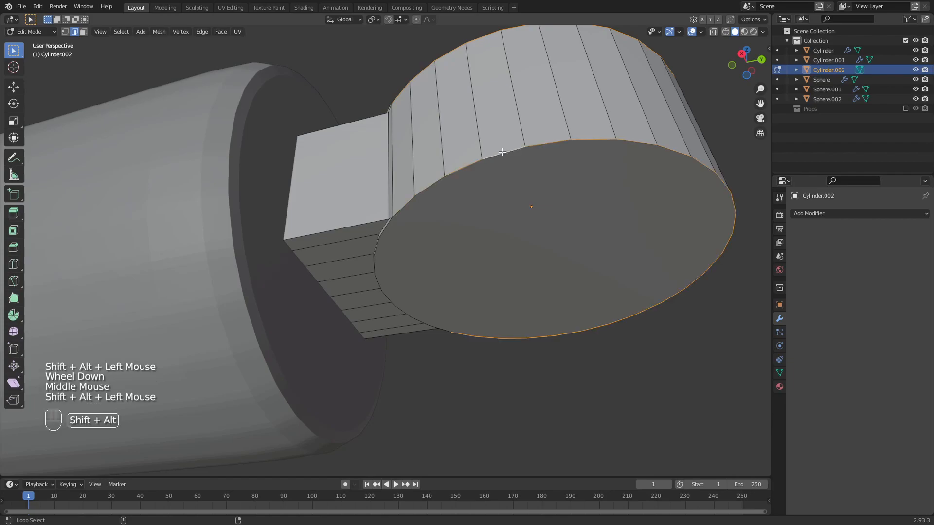
{"action": "left_click", "coordinate": [379, 243], "text": "alt+shift"}
{"action": "scroll", "coordinate": [379, 243], "scroll_direction": "down", "scroll_amount": 1}
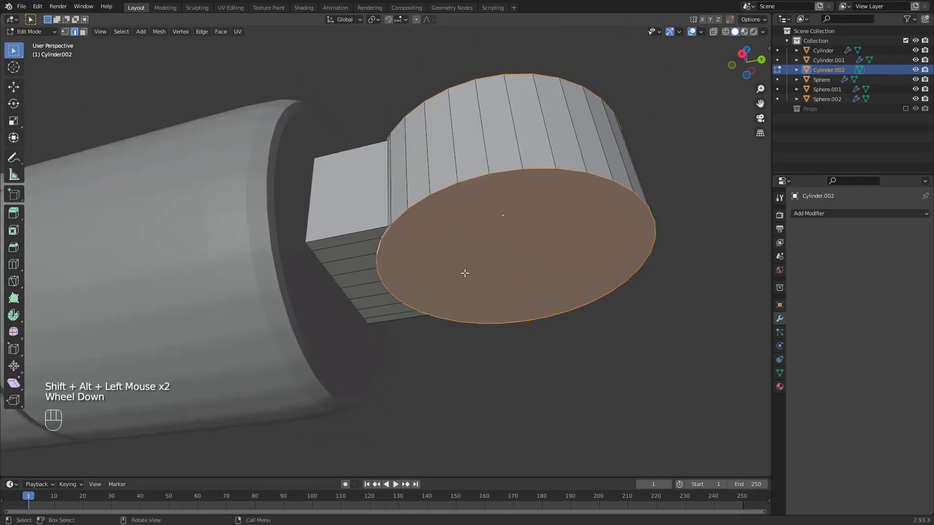
{"action": "middle_click_drag", "start_coordinate": [379, 244], "coordinate": [494, 335]}
{"action": "key", "text": "ctrl+b"}
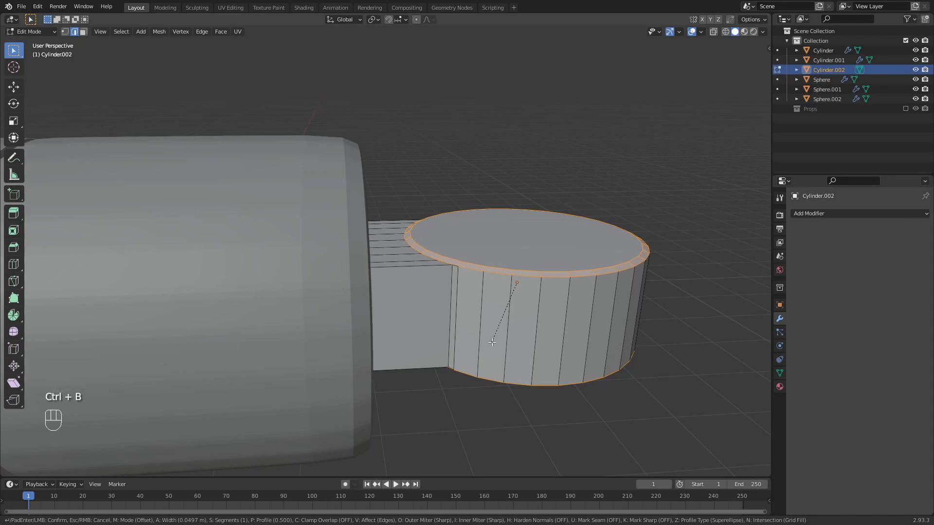
{"action": "scroll", "coordinate": [492, 342], "scroll_direction": "up", "scroll_amount": 1}
{"action": "left_click", "coordinate": [492, 342]}
{"action": "left_click", "coordinate": [652, 318]}
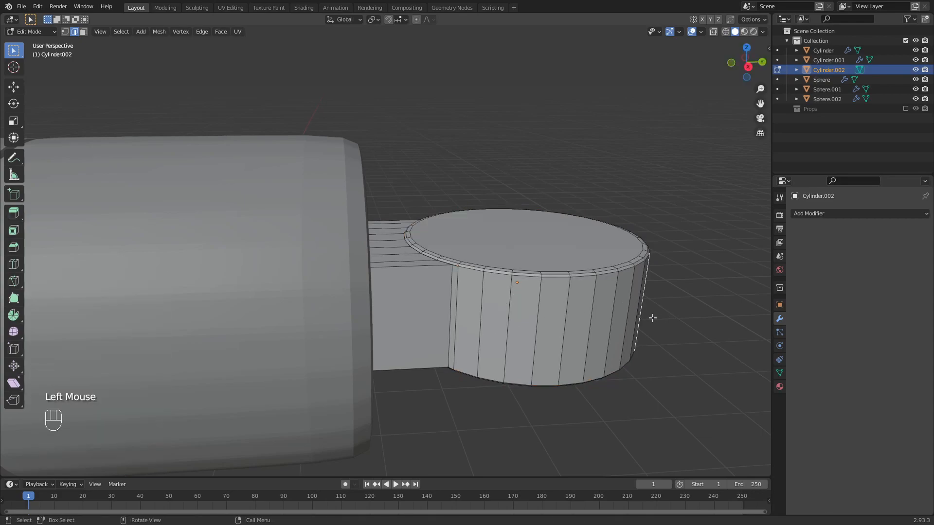
Select the disc's upper and lower cap faces together.
{"action": "key", "text": "3"}
{"action": "left_click", "coordinate": [558, 251]}
{"action": "middle_click_drag", "start_coordinate": [556, 249], "coordinate": [566, 297]}
{"action": "scroll", "coordinate": [576, 291], "scroll_direction": "up", "scroll_amount": 1}
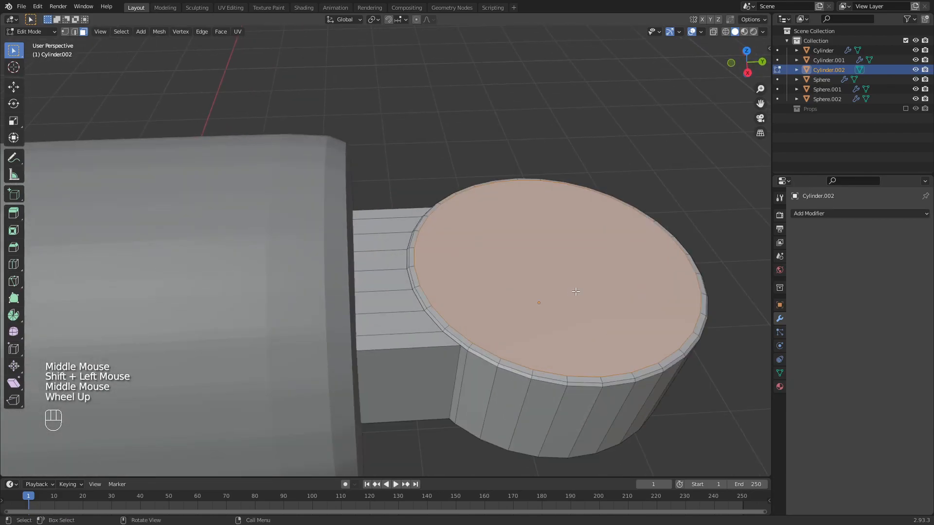
{"action": "key", "text": "alt+e"}
{"action": "left_click", "coordinate": [575, 291]}
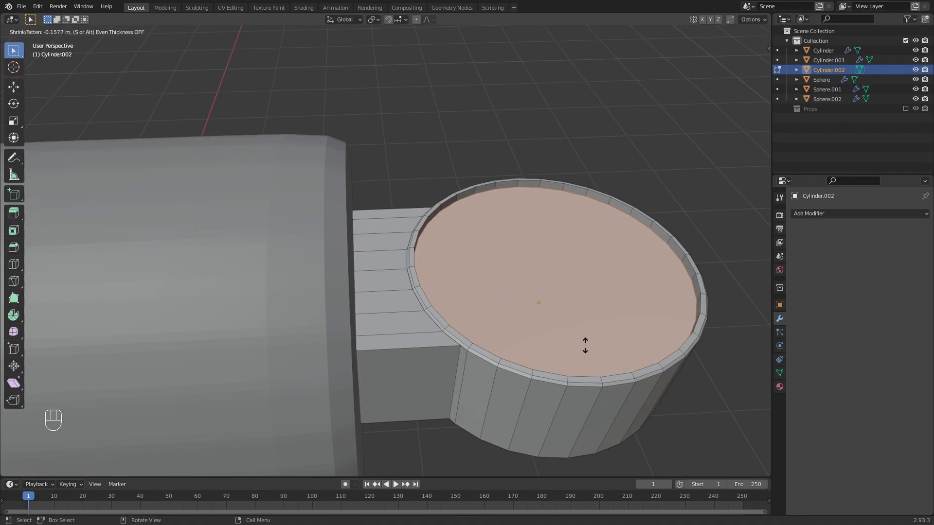
{"action": "key", "text": "ctrl+z"}
Scale new inner faces down within both caps with Z locked, leaving a flat rim around each one.
{"action": "middle_click_drag", "start_coordinate": [664, 315], "coordinate": [709, 307]}
{"action": "key", "text": "s"}
{"action": "right_click", "coordinate": [698, 311]}
{"action": "key", "text": "s"}
{"action": "key", "text": "shift+z"}
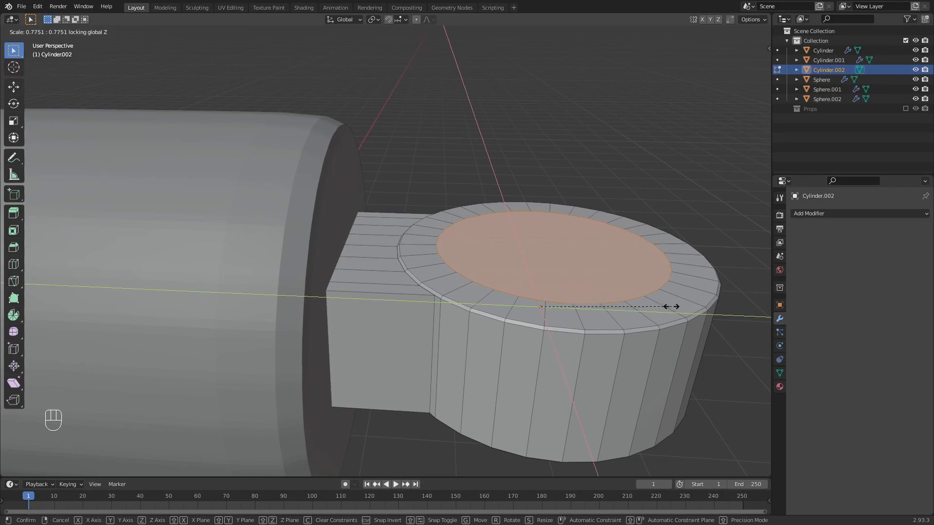
{"action": "left_click", "coordinate": [689, 306]}
Extrude both inner cap faces inward along their normals in two stages to recess them into the disc.
{"action": "key", "text": "alt+e"}
{"action": "left_click", "coordinate": [651, 282]}
{"action": "left_click", "coordinate": [648, 311]}
{"action": "middle_click_drag", "start_coordinate": [646, 326], "coordinate": [567, 338]}
{"action": "key", "text": "alt+e"}
{"action": "left_click", "coordinate": [521, 318]}
{"action": "left_click", "coordinate": [520, 327]}
Inset the recessed floor faces and extrude the centres outward 0.32 m along their normals as raised hubs.
{"action": "key", "text": "i"}
{"action": "left_click", "coordinate": [616, 312]}
{"action": "scroll", "coordinate": [619, 306], "scroll_direction": "up", "scroll_amount": 1}
{"action": "middle_click_drag", "start_coordinate": [620, 302], "coordinate": [638, 265]}
{"action": "key", "text": "alt+e"}
{"action": "left_click", "coordinate": [639, 231]}
{"action": "left_click", "coordinate": [642, 148]}
Bevel the edges of the raised hubs about 0.115 m with three segments.
{"action": "key", "text": "ctrl+b"}
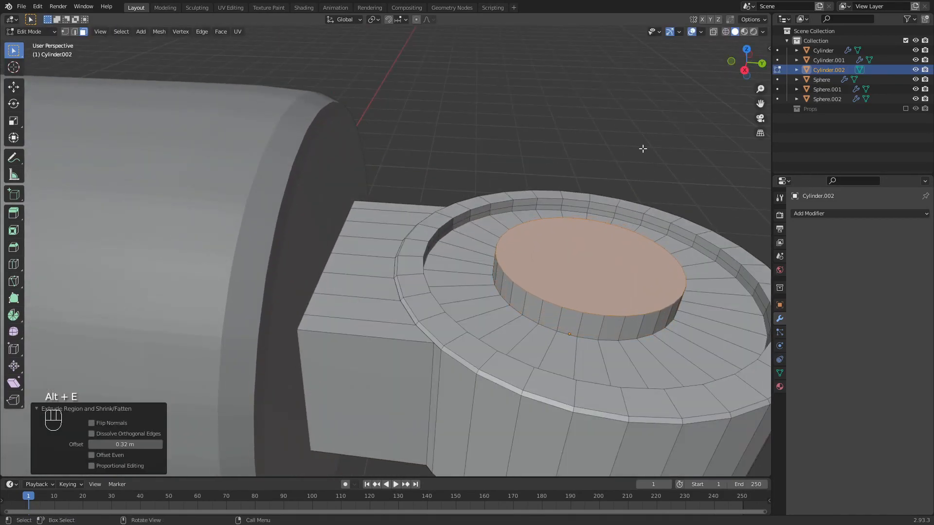
{"action": "scroll", "coordinate": [586, 315], "scroll_direction": "up", "scroll_amount": 2}
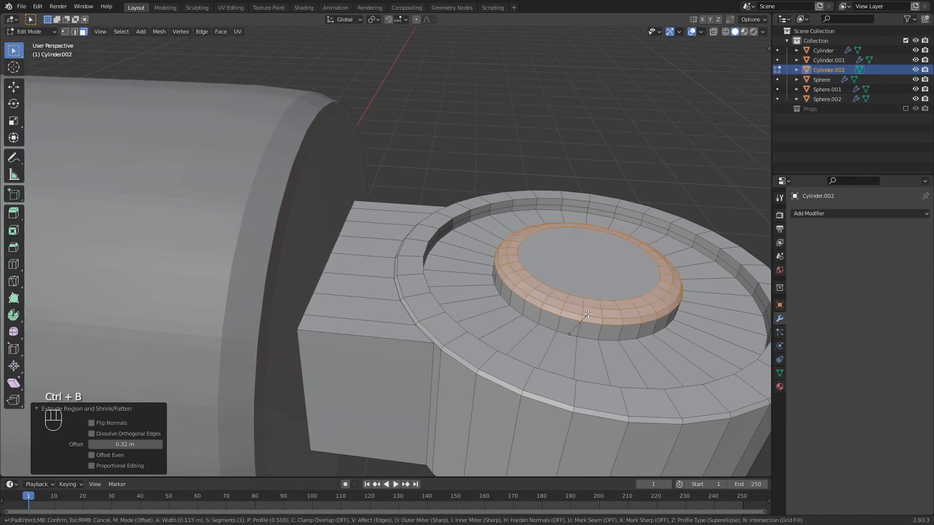
{"action": "left_click", "coordinate": [589, 309]}
{"action": "left_click", "coordinate": [589, 308]}
Bevel further edge loops on both sides of the joint disc, return to Object Mode and deselect the disc.
{"action": "middle_click_drag", "start_coordinate": [589, 308], "coordinate": [502, 347]}
{"action": "key", "text": "2"}
{"action": "left_click", "coordinate": [356, 364], "text": "alt"}
{"action": "left_click", "coordinate": [343, 319], "text": "alt+shift"}
{"action": "middle_click_drag", "start_coordinate": [352, 263], "coordinate": [478, 214]}
{"action": "left_click", "coordinate": [375, 158], "text": "alt+shift"}
{"action": "key", "text": "ctrl+b"}
{"action": "left_click", "coordinate": [481, 198]}
{"action": "scroll", "coordinate": [482, 199], "scroll_direction": "down", "scroll_amount": 2}
{"action": "key", "text": "Tab"}
{"action": "left_click", "coordinate": [479, 380]}
Add a second cylinder and move it outward along Y beyond the arm and up about 4.62 m along Z.
{"action": "scroll", "coordinate": [479, 379], "scroll_direction": "down", "scroll_amount": 4}
{"action": "middle_click_drag", "start_coordinate": [479, 379], "coordinate": [454, 337]}
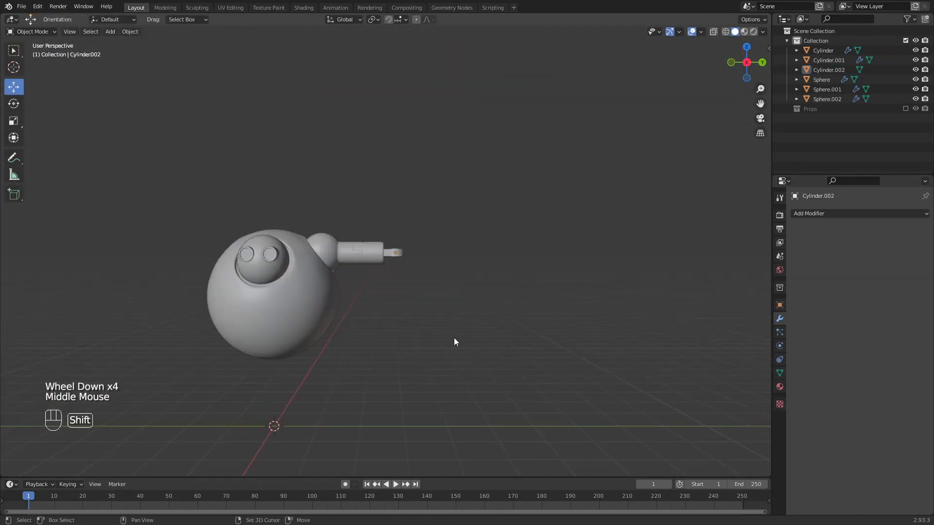
{"action": "key", "text": "shift+a"}
{"action": "mouse_move", "coordinate": [454, 337]}
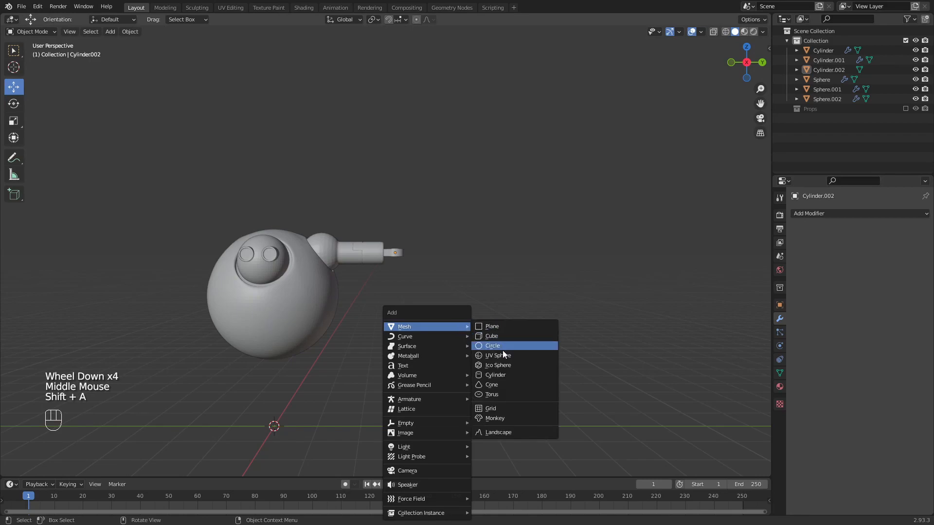
{"action": "left_click", "coordinate": [506, 372]}
{"action": "key", "text": "KP_3"}
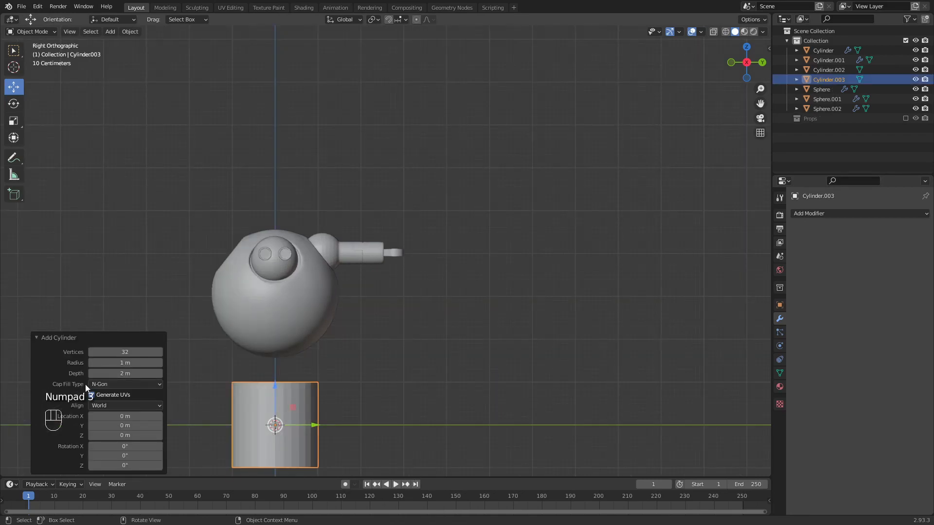
{"action": "left_click_drag", "start_coordinate": [310, 427], "coordinate": [507, 418]}
{"action": "left_click_drag", "start_coordinate": [479, 386], "coordinate": [492, 188]}
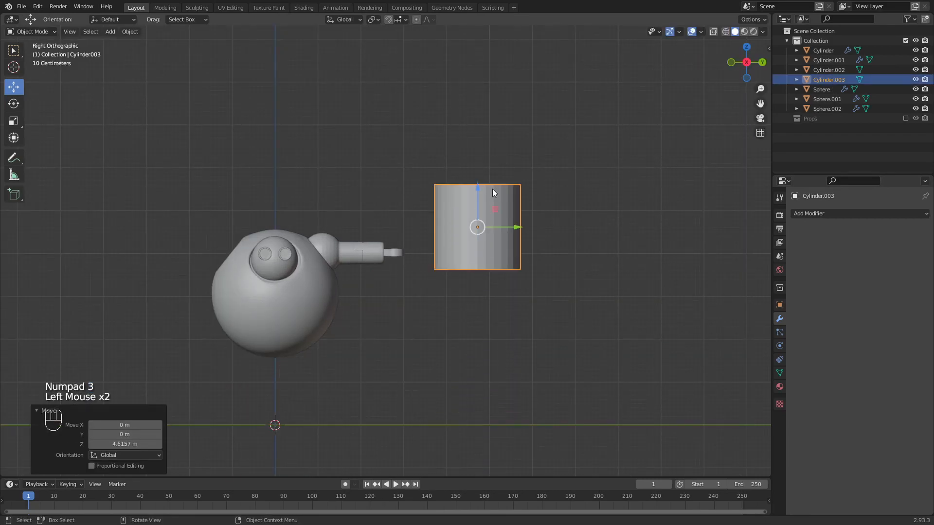
Rotate the new cylinder 90° about the global X axis, lower it to the arm's centreline and move it about 0.6 m closer along Y.
{"action": "type", "text": "r9"}
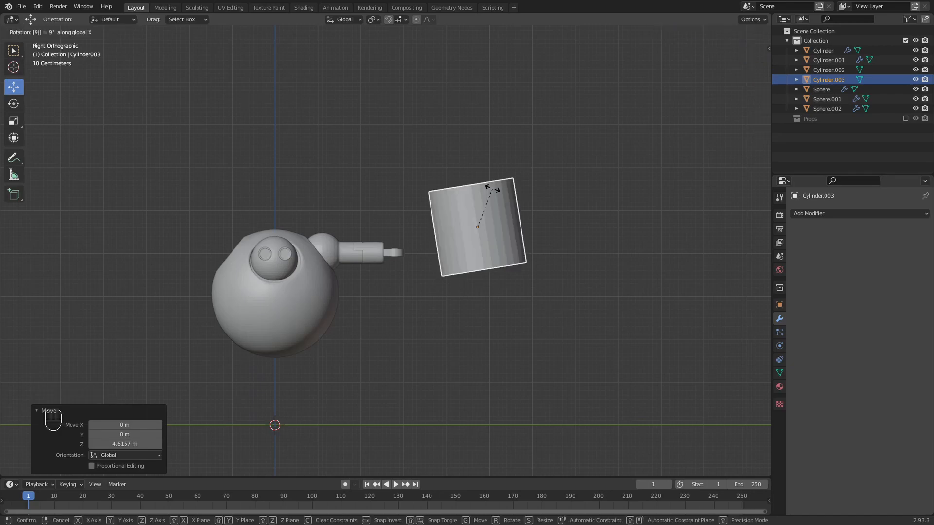
{"action": "type", "text": "0"}
{"action": "key", "text": "Return"}
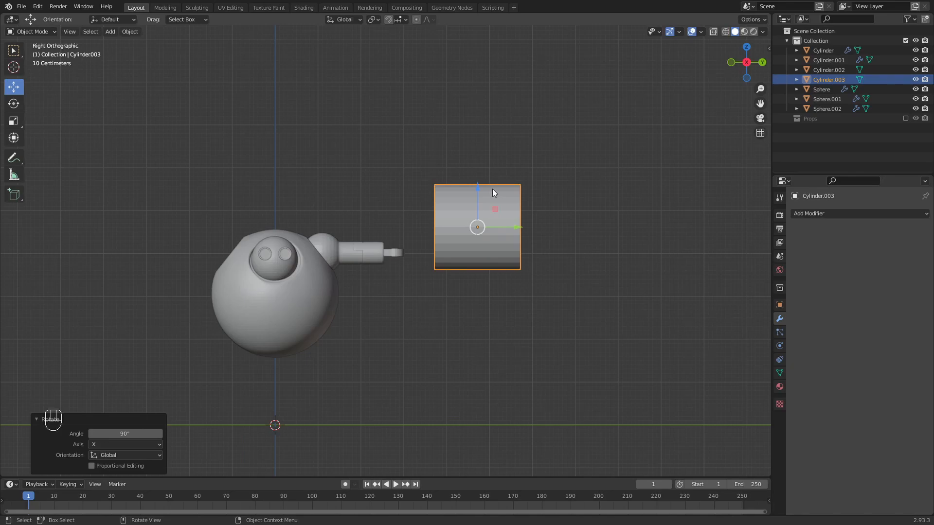
{"action": "left_click_drag", "start_coordinate": [482, 196], "coordinate": [481, 220]}
{"action": "left_click_drag", "start_coordinate": [516, 253], "coordinate": [490, 253]}
Move the new cylinder about 1.73 m inward along Y onto the arm and scale it down uniformly to match the arm's thickness.
{"action": "scroll", "coordinate": [489, 252], "scroll_direction": "up", "scroll_amount": 3}
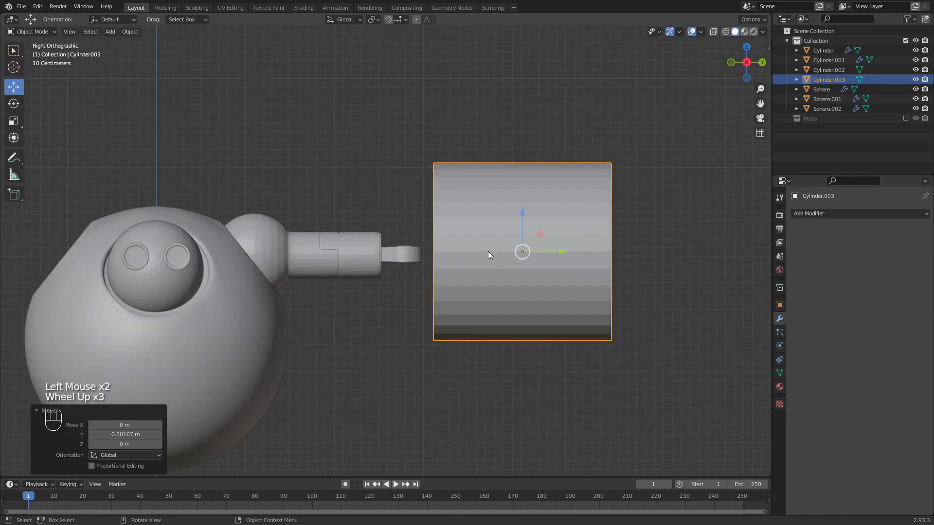
{"action": "left_click_drag", "start_coordinate": [566, 250], "coordinate": [411, 250]}
{"action": "key", "text": "s"}
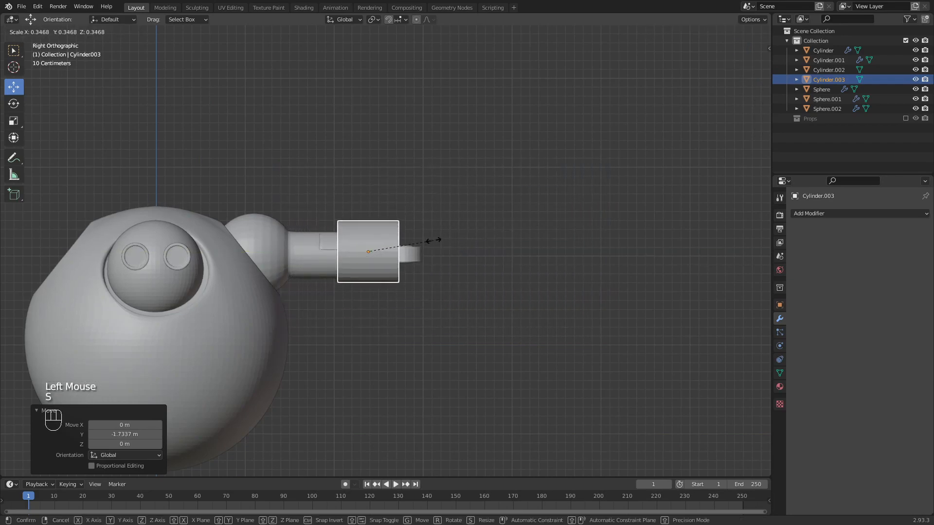
{"action": "left_click", "coordinate": [417, 243]}
Stretch the cylinder along Y to about twice its thickness and move it about 1.82 m outward past the joint disc.
{"action": "left_click_drag", "start_coordinate": [367, 212], "coordinate": [540, 252]}
{"action": "key", "text": "s"}
{"action": "key", "text": "y"}
{"action": "left_click", "coordinate": [387, 255]}
{"action": "key", "text": "s"}
{"action": "key", "text": "y"}
{"action": "left_click", "coordinate": [389, 252]}
{"action": "scroll", "coordinate": [569, 265], "scroll_direction": "up", "scroll_amount": 2}
{"action": "middle_click_drag", "start_coordinate": [569, 265], "coordinate": [484, 261], "text": "shift"}
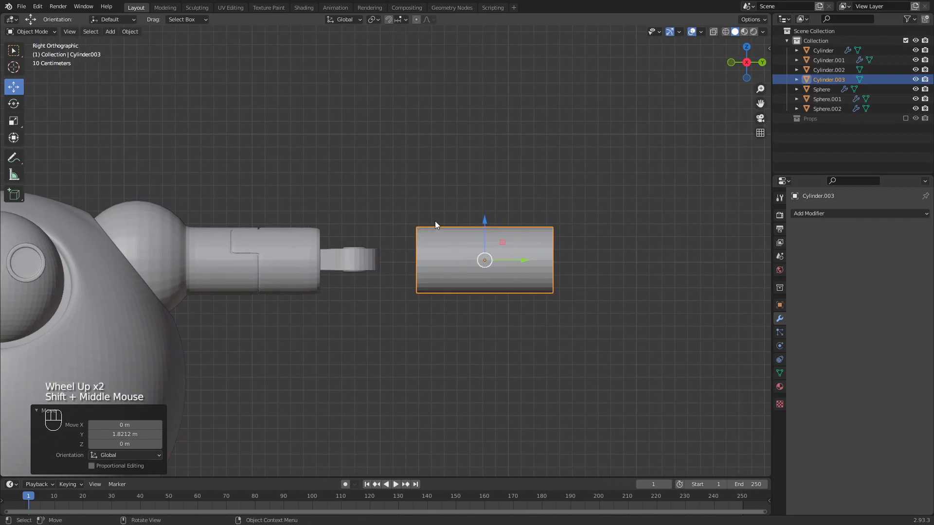
Add one centred loop cut around the cylinder in Edit Mode and scale the loop up by about 2.1.
{"action": "left_click", "coordinate": [570, 233]}
{"action": "left_click", "coordinate": [500, 258]}
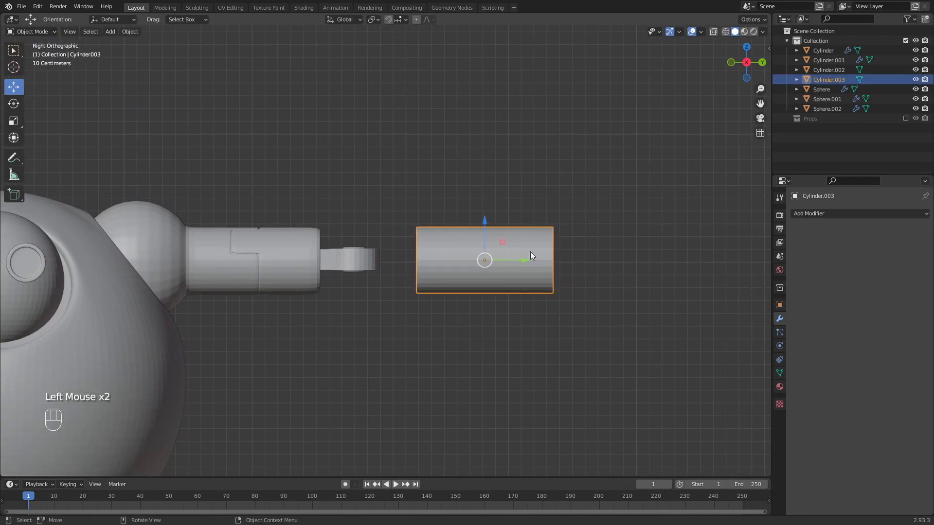
{"action": "key", "text": "Tab"}
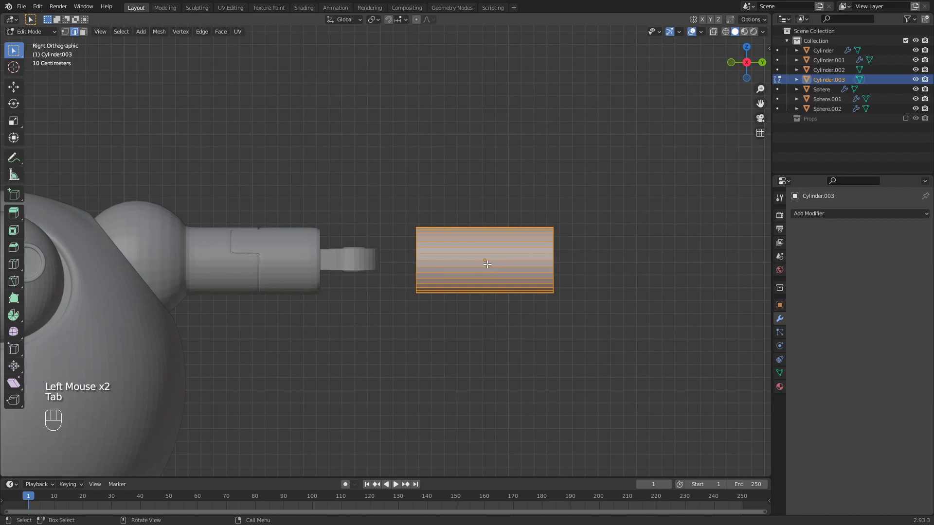
{"action": "left_click", "coordinate": [512, 193]}
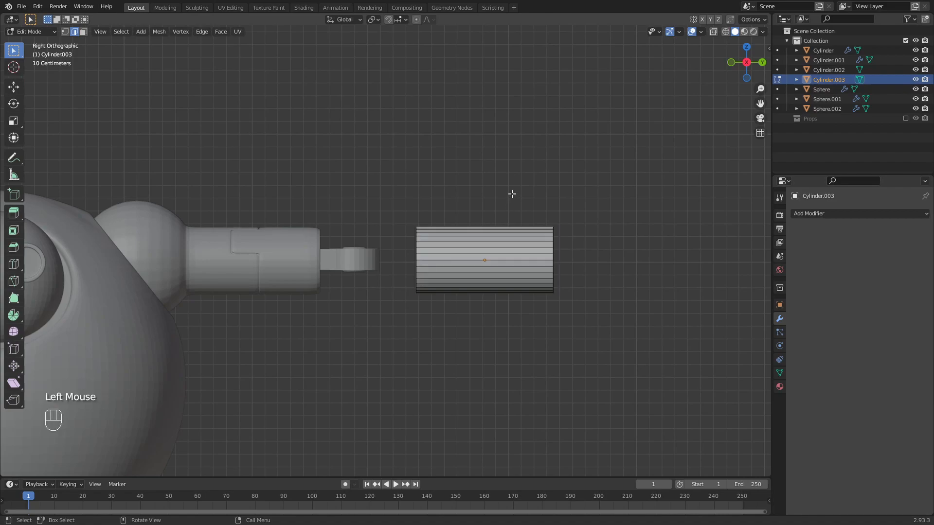
{"action": "key", "text": "ctrl+r"}
{"action": "left_click", "coordinate": [484, 252]}
{"action": "right_click", "coordinate": [484, 252]}
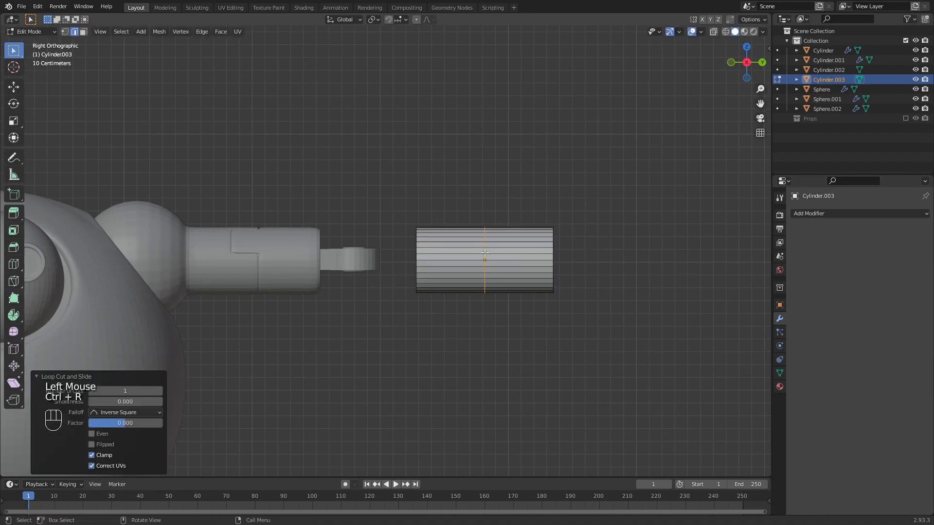
{"action": "key", "text": "s"}
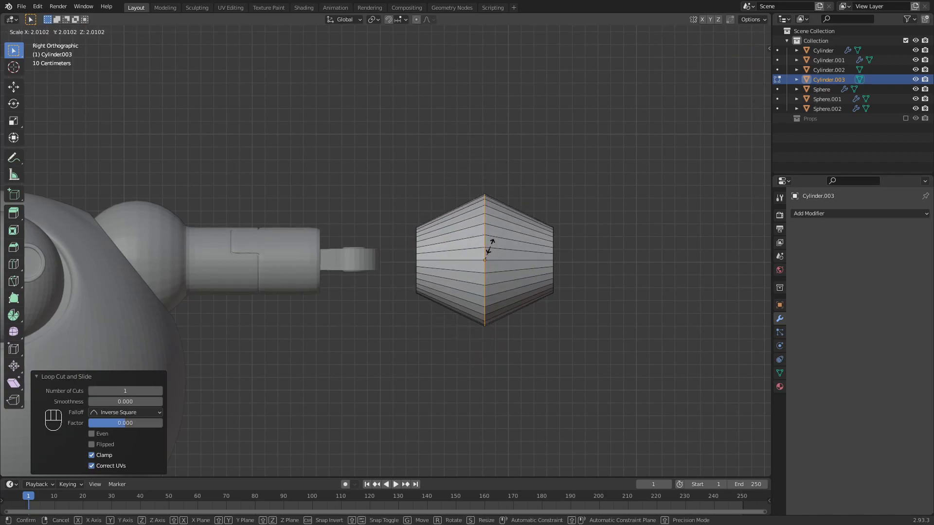
{"action": "left_click", "coordinate": [491, 246]}
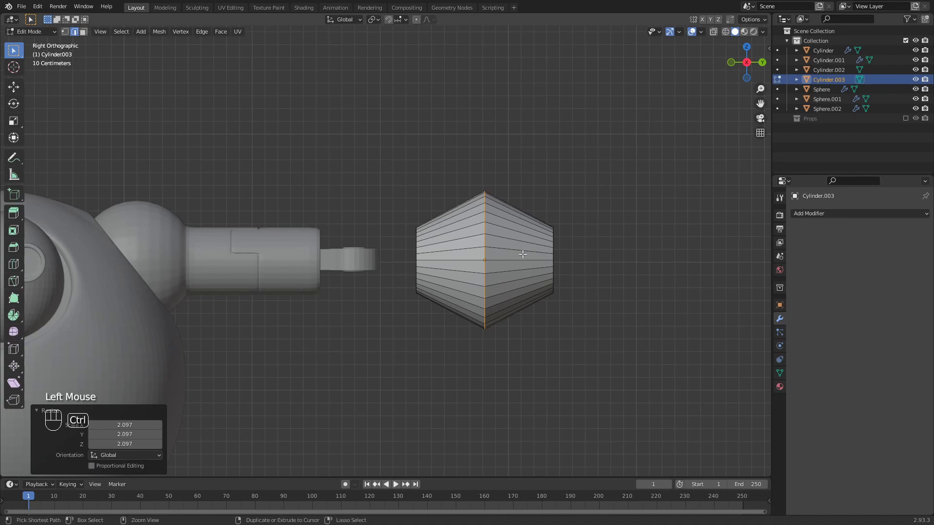
Bevel the widened middle loop by about 1.34 m with eight segments to form a barrel shape, and clear the selection.
{"action": "key", "text": "ctrl+b"}
{"action": "scroll", "coordinate": [535, 255], "scroll_direction": "up", "scroll_amount": 1}
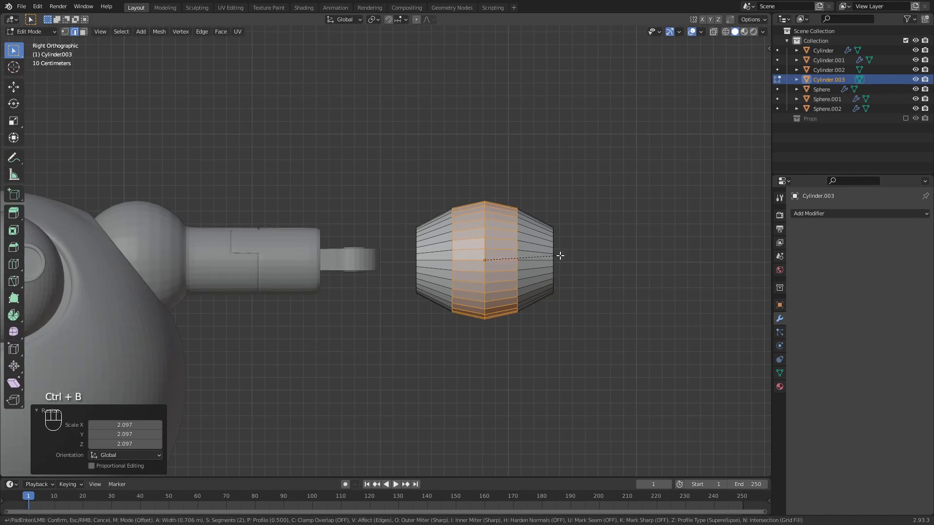
{"action": "scroll", "coordinate": [599, 259], "scroll_direction": "up", "scroll_amount": 5}
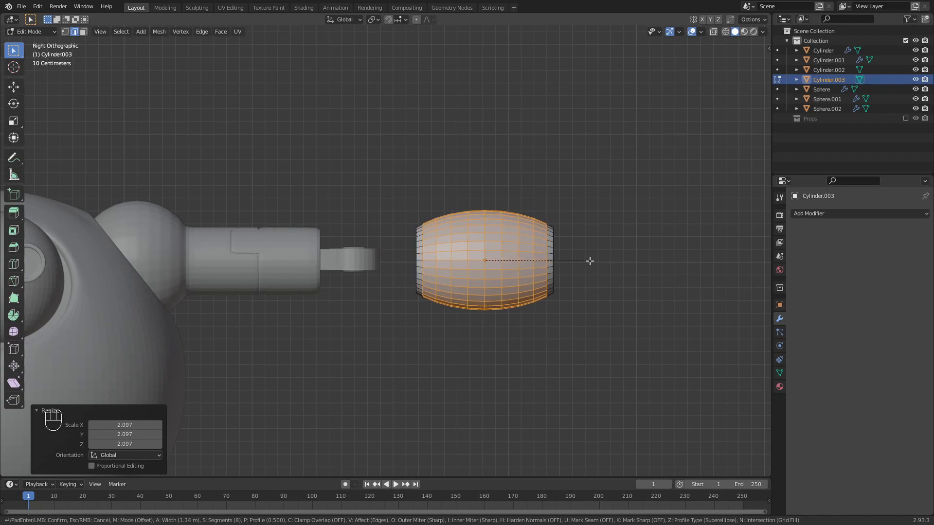
{"action": "left_click", "coordinate": [589, 261]}
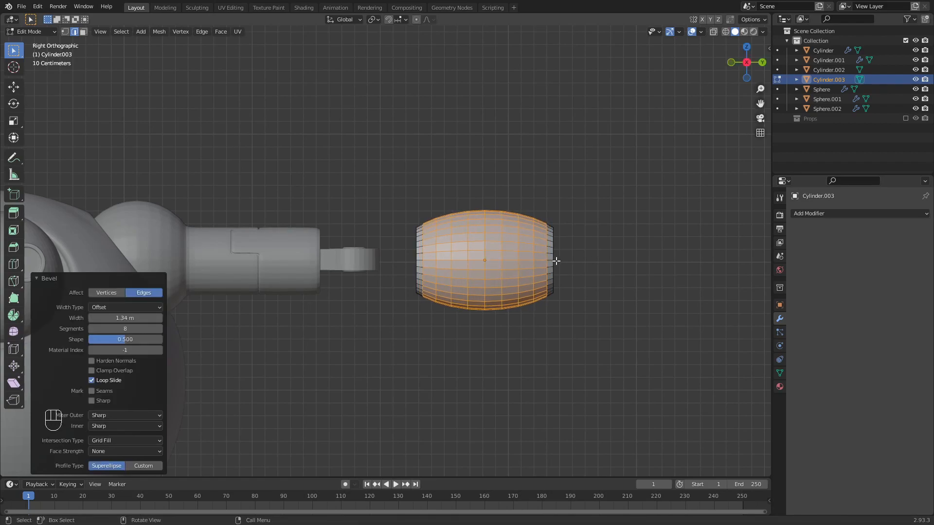
{"action": "left_click", "coordinate": [610, 336]}
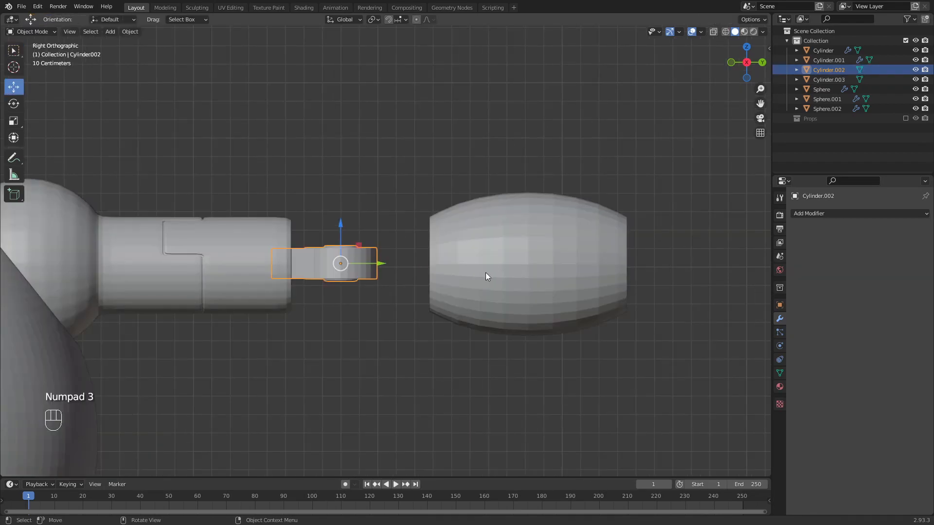
Move the barrel segment inward along Y close to the joint disc, and duplicate the disc about 0.166 m up along Z.
{"action": "left_click", "coordinate": [486, 273]}
{"action": "left_click_drag", "start_coordinate": [562, 265], "coordinate": [528, 266]}
{"action": "left_click", "coordinate": [345, 250]}
{"action": "key", "text": "shift"}
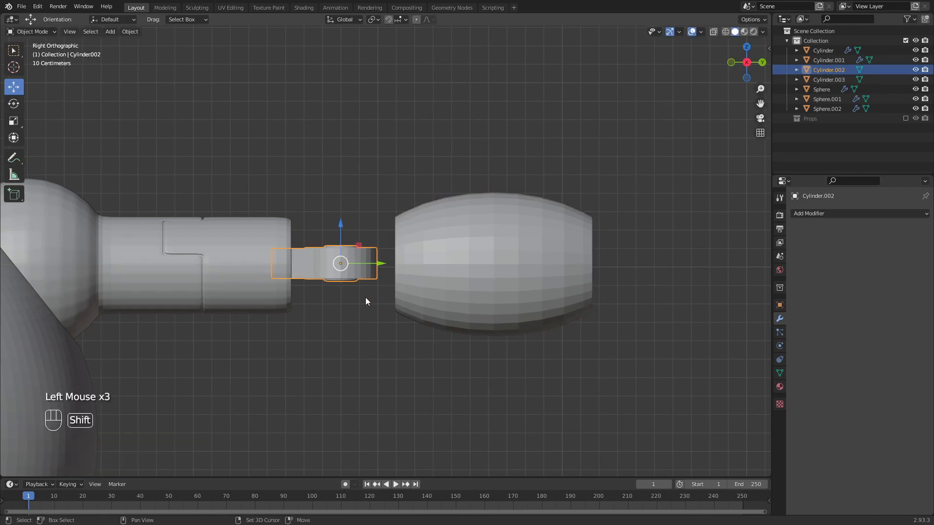
{"action": "key", "text": "shift+d"}
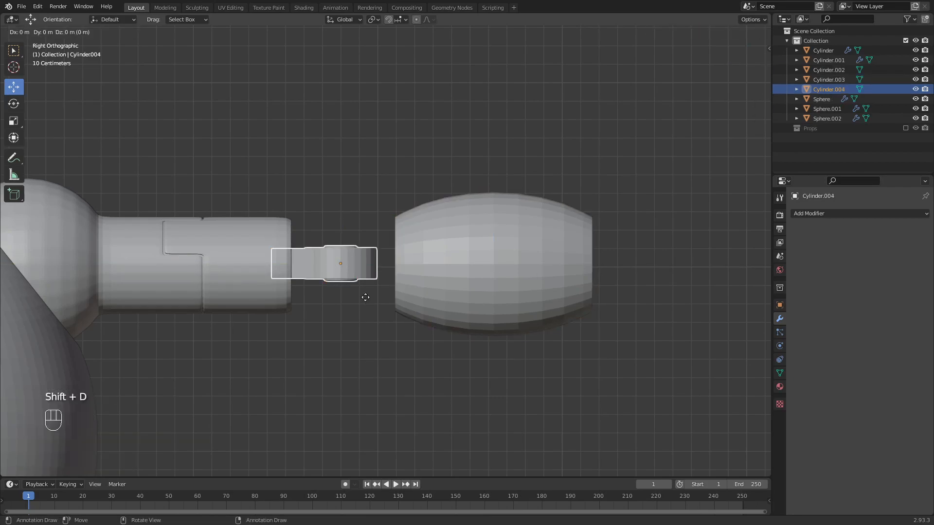
{"action": "key", "text": "z"}
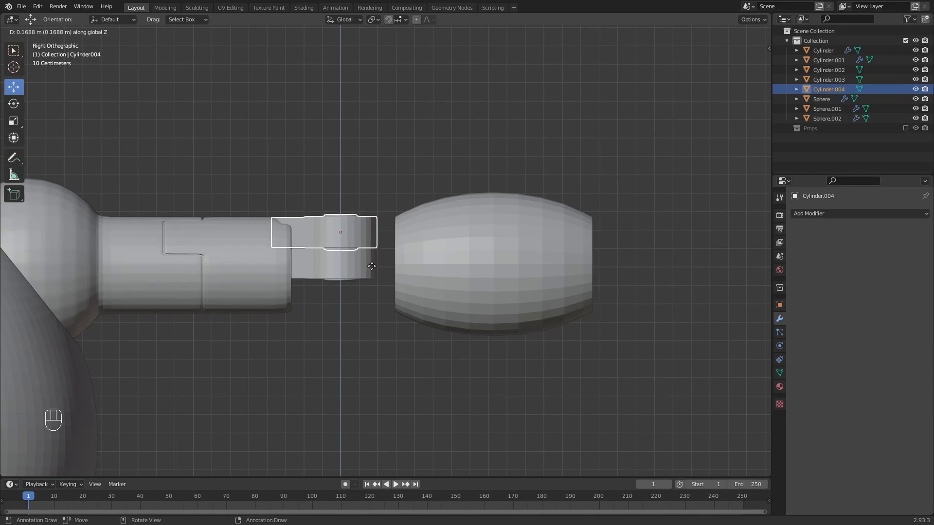
{"action": "left_click", "coordinate": [371, 267]}
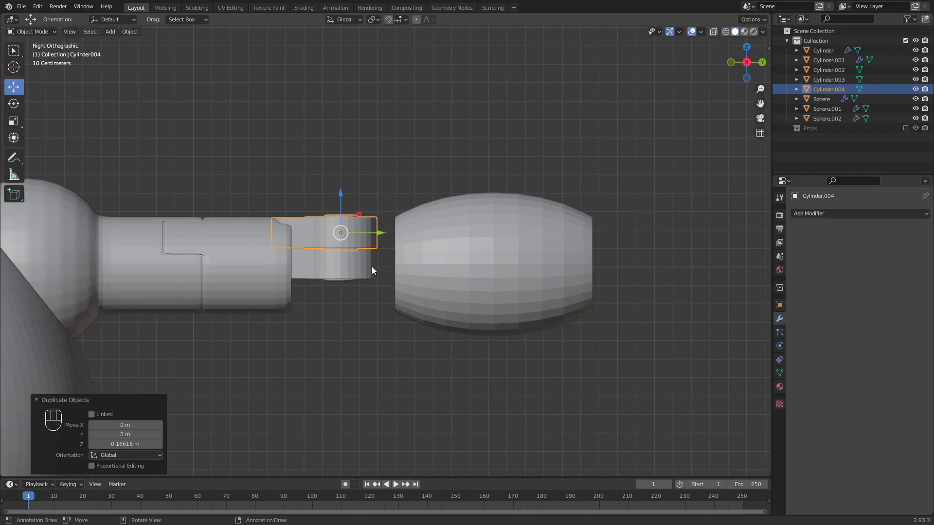
Rotate the duplicated disc 180° about Z so its tab meets the barrel, and duplicate it downward along Z beneath the middle disc.
{"action": "type", "text": "rz180"}
{"action": "left_click", "coordinate": [371, 267]}
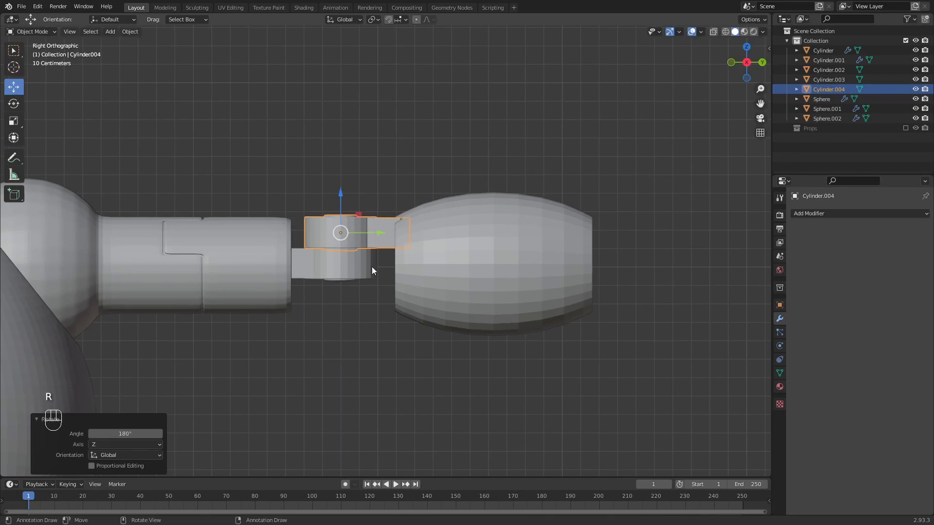
{"action": "left_click", "coordinate": [360, 170]}
{"action": "left_click", "coordinate": [362, 233]}
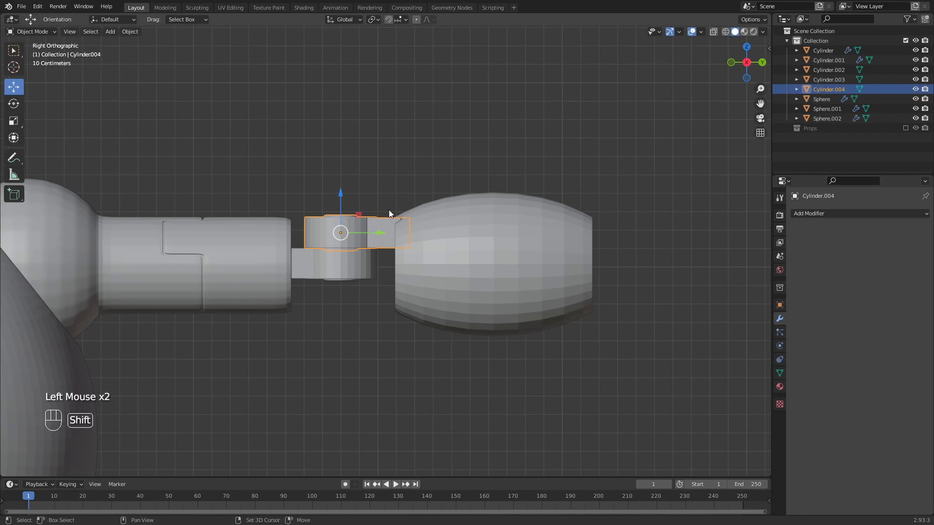
{"action": "key", "text": "shift+d"}
{"action": "key", "text": "z"}
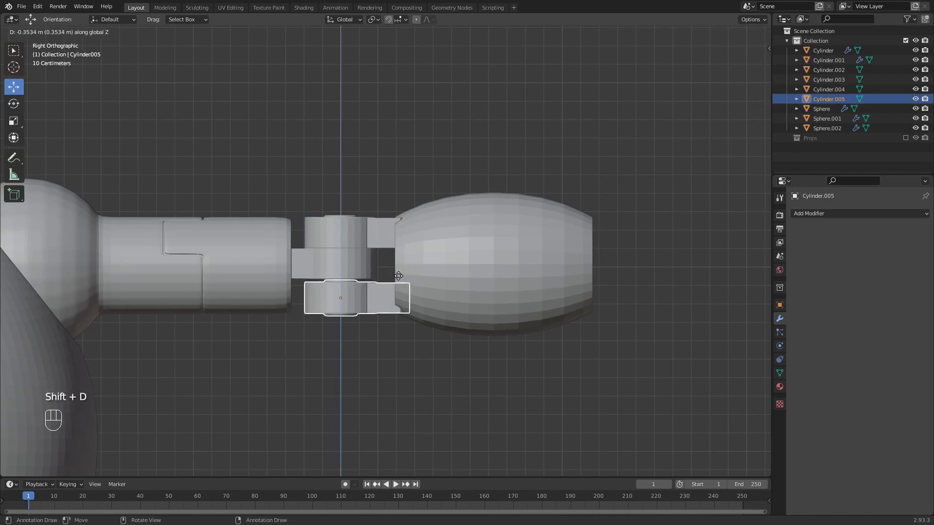
{"action": "left_click", "coordinate": [391, 291]}
{"action": "left_click", "coordinate": [381, 332]}
{"action": "mouse_move", "coordinate": [380, 333]}
{"action": "middle_mouse_down"}
{"action": "mouse_move", "coordinate": [392, 363]}
{"action": "mouse_move", "coordinate": [433, 360]}
{"action": "mouse_move", "coordinate": [390, 345]}
{"action": "middle_mouse_up"}
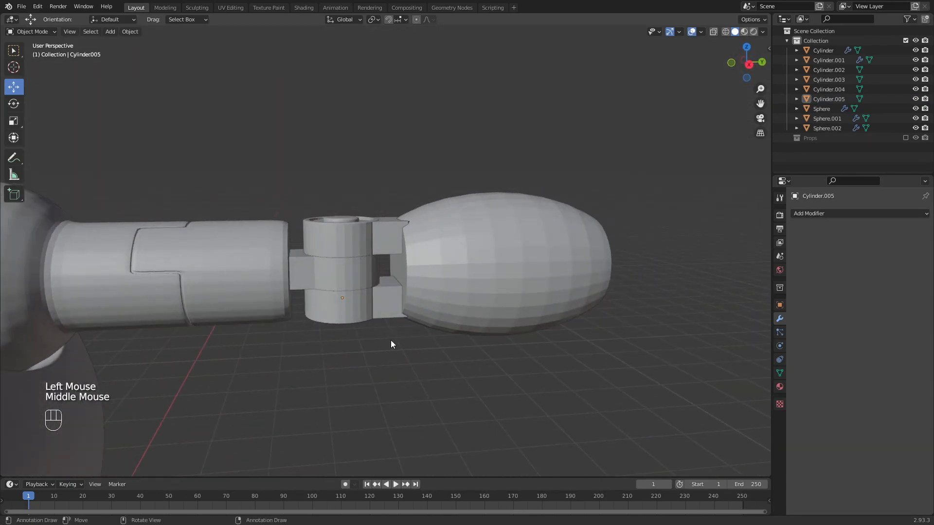
Select all three stacked joint discs, scale them down together along Z and deselect them.
{"action": "key", "text": "KP_3"}
{"action": "left_click", "coordinate": [351, 229]}
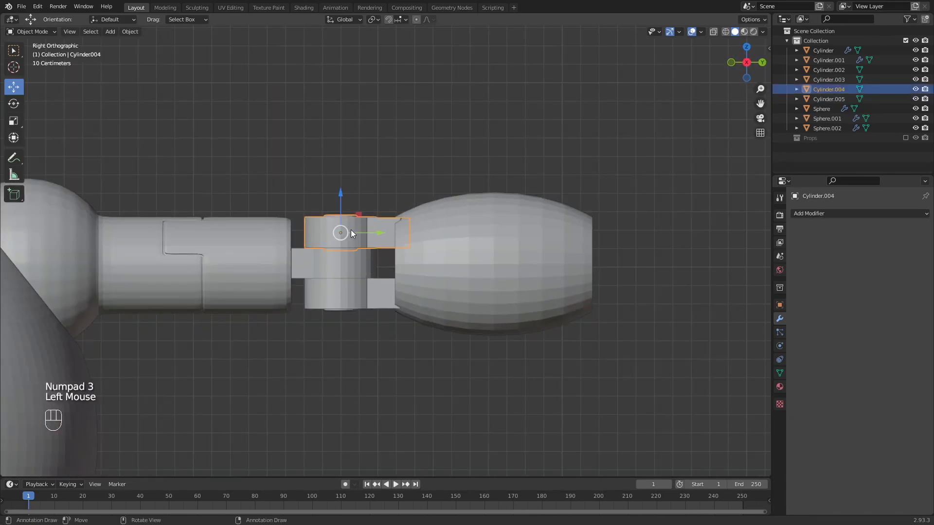
{"action": "left_click", "coordinate": [355, 260], "text": "shift"}
{"action": "left_click", "coordinate": [376, 272], "text": "shift"}
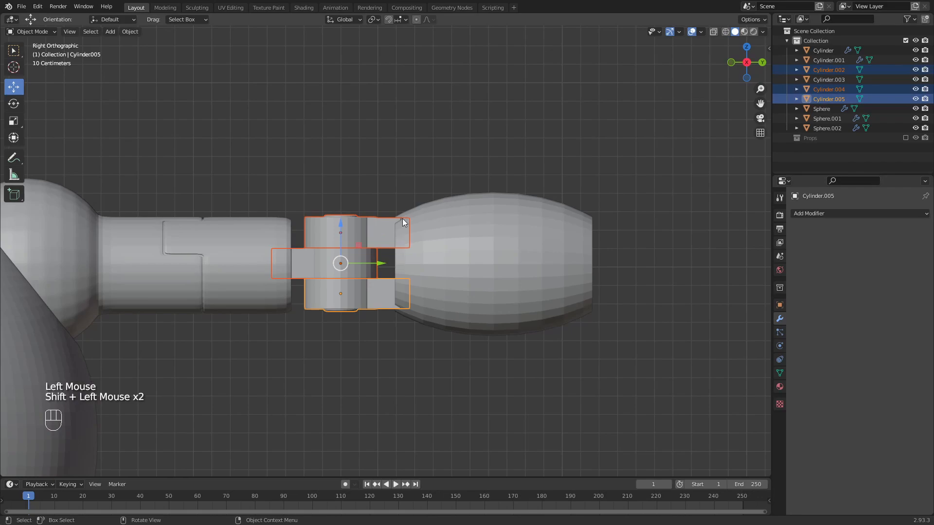
{"action": "key", "text": "z"}
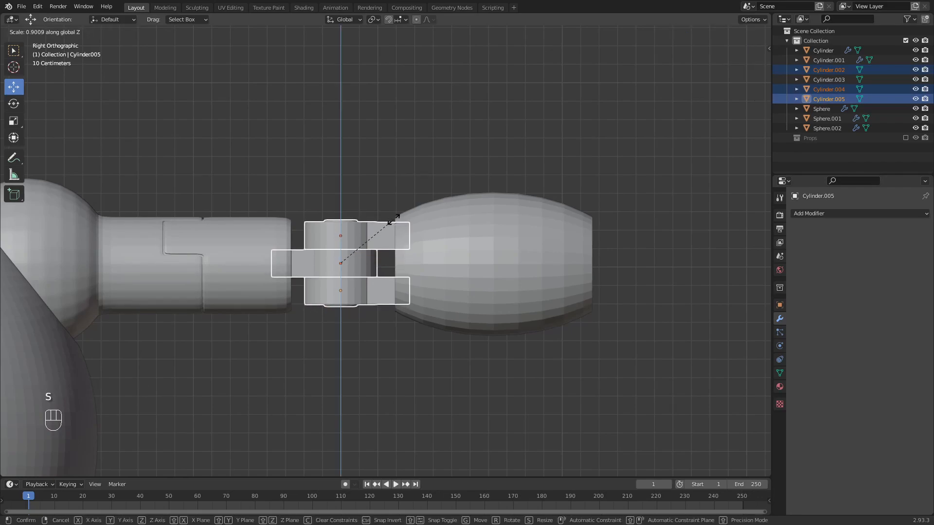
{"action": "left_click", "coordinate": [389, 227]}
{"action": "left_click", "coordinate": [371, 346]}
{"action": "mouse_move", "coordinate": [371, 347]}
{"action": "middle_mouse_down"}
{"action": "mouse_move", "coordinate": [379, 371]}
{"action": "mouse_move", "coordinate": [404, 383]}
{"action": "mouse_move", "coordinate": [444, 371]}
{"action": "mouse_move", "coordinate": [481, 378]}
{"action": "mouse_move", "coordinate": [351, 355]}
{"action": "mouse_move", "coordinate": [363, 353]}
{"action": "middle_mouse_up"}
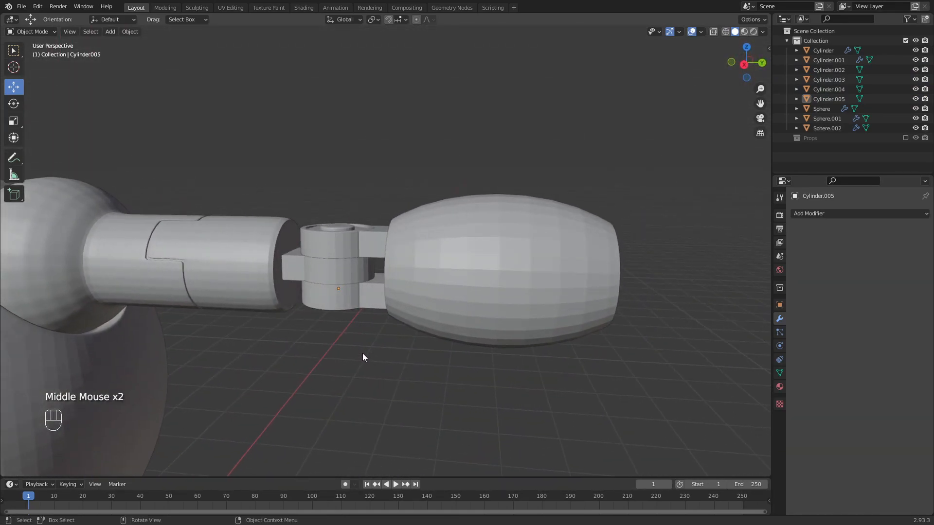
{"action": "middle_click_drag", "start_coordinate": [334, 313], "coordinate": [344, 296]}
{"action": "scroll", "coordinate": [344, 296], "scroll_direction": "up", "scroll_amount": 1}
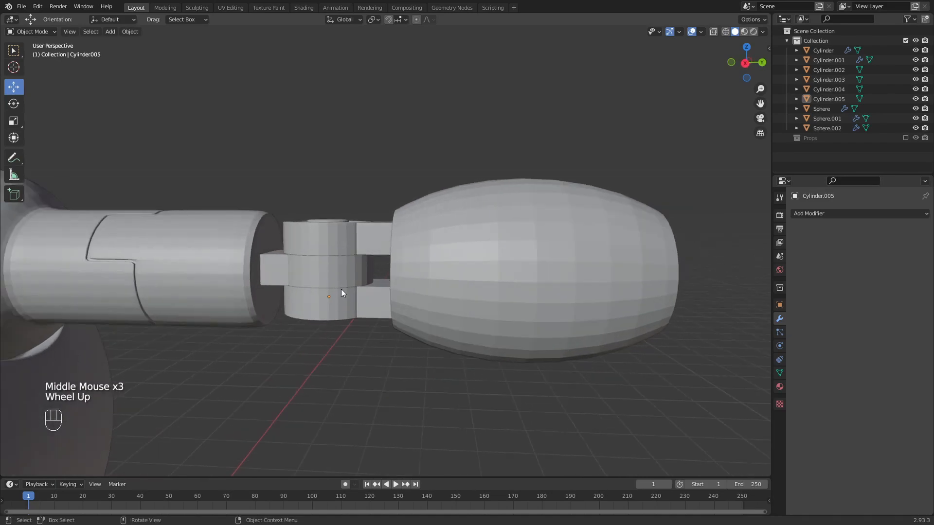
{"action": "scroll", "coordinate": [345, 233], "scroll_direction": "down", "scroll_amount": 1}
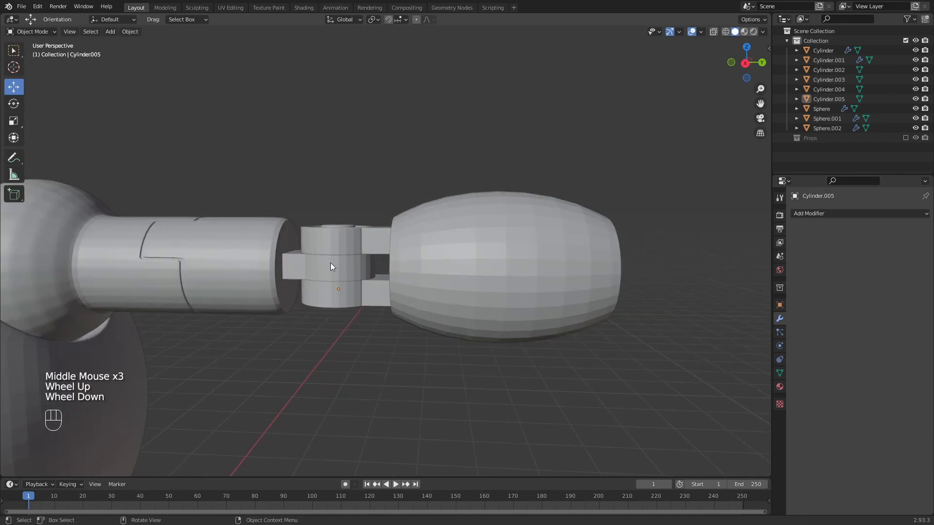
Inset the barrel segment's end face towards the joint by about 0.054 m in face select mode.
{"action": "left_click", "coordinate": [434, 276]}
{"action": "scroll", "coordinate": [433, 275], "scroll_direction": "up", "scroll_amount": 4}
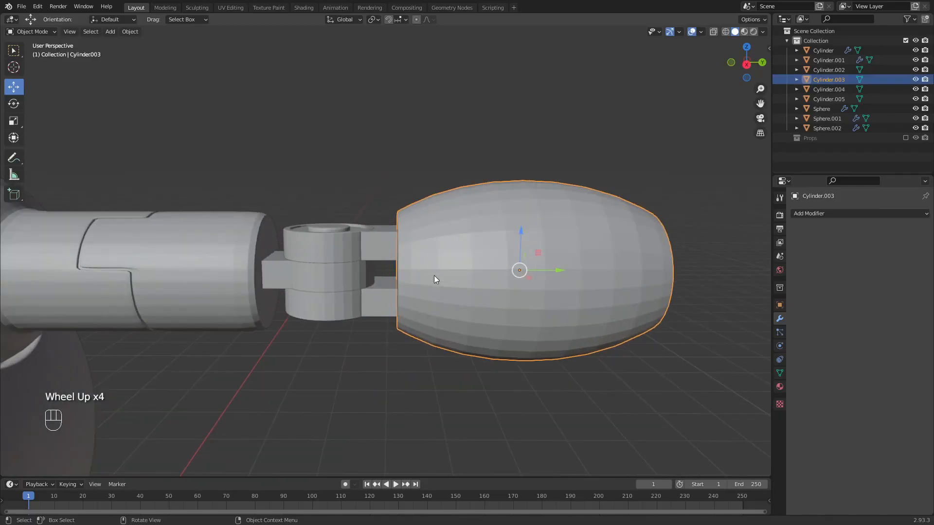
{"action": "middle_click_drag", "start_coordinate": [433, 275], "coordinate": [483, 278]}
{"action": "scroll", "coordinate": [484, 278], "scroll_direction": "up", "scroll_amount": 1}
{"action": "left_click", "coordinate": [486, 275]}
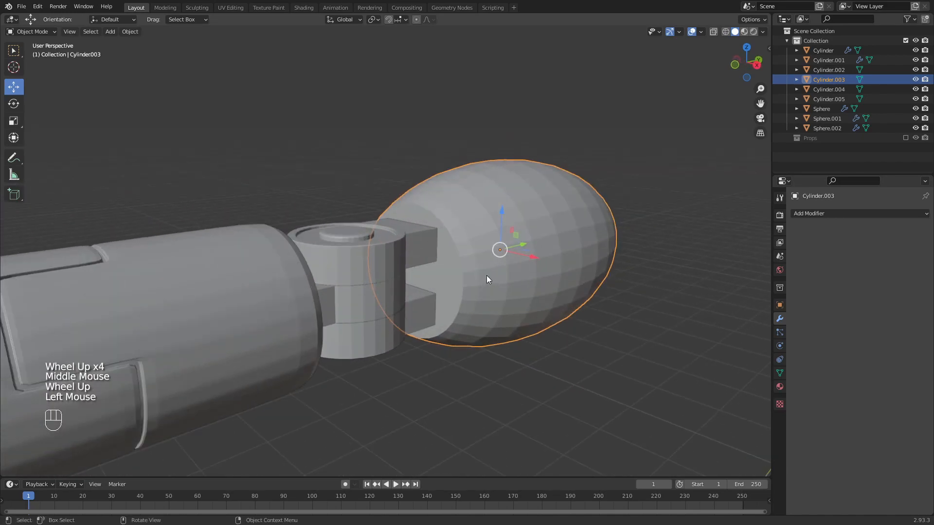
{"action": "key", "text": "Tab"}
{"action": "left_click", "coordinate": [450, 278]}
{"action": "key", "text": "3"}
{"action": "left_click", "coordinate": [451, 279]}
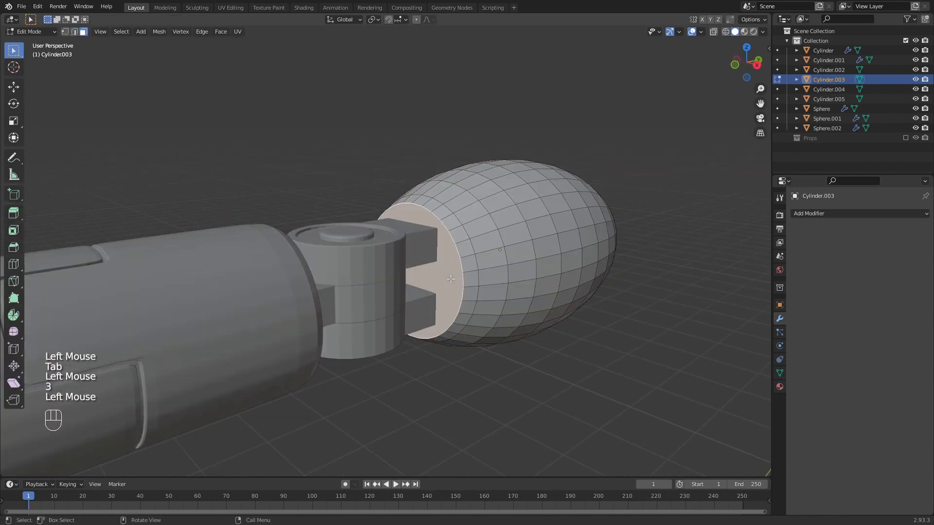
{"action": "key", "text": "i"}
{"action": "left_click", "coordinate": [559, 253]}
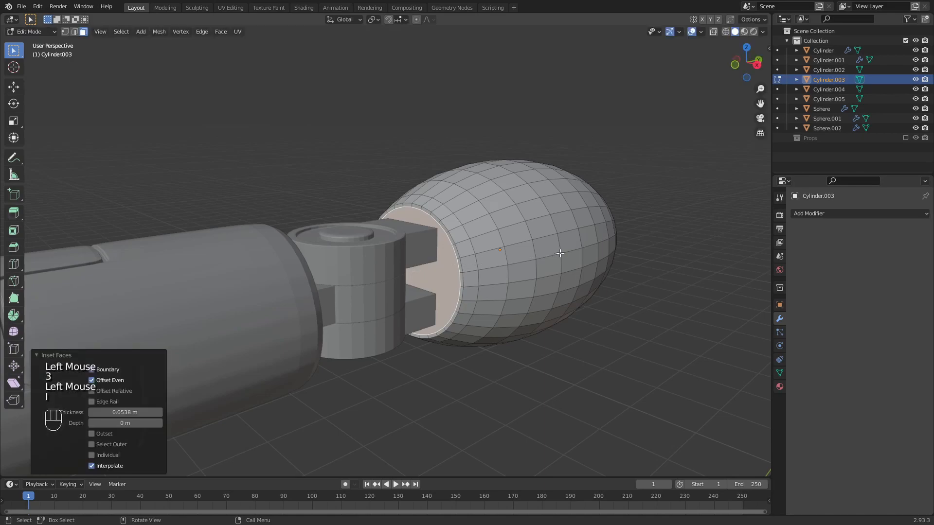
{"action": "key", "text": "e"}
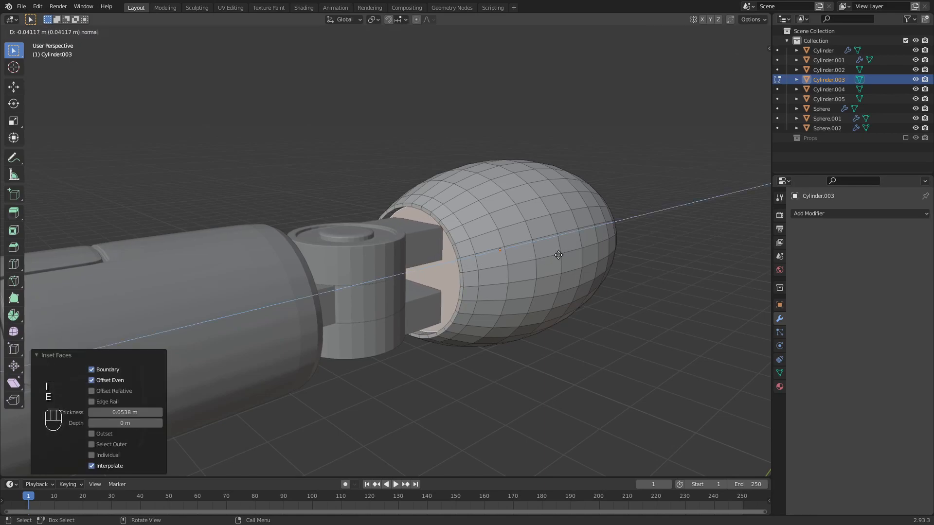
{"action": "left_click", "coordinate": [555, 256]}
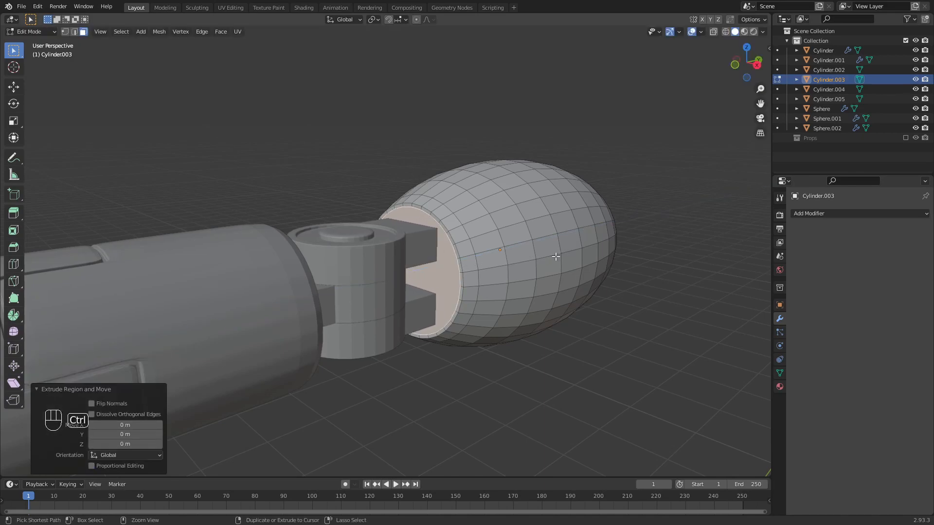
{"action": "key", "text": "ctrl+z"}
Scale the inset end face slightly smaller, extrude it into the barrel, return to Object Mode and select the arm.
{"action": "key", "text": "s"}
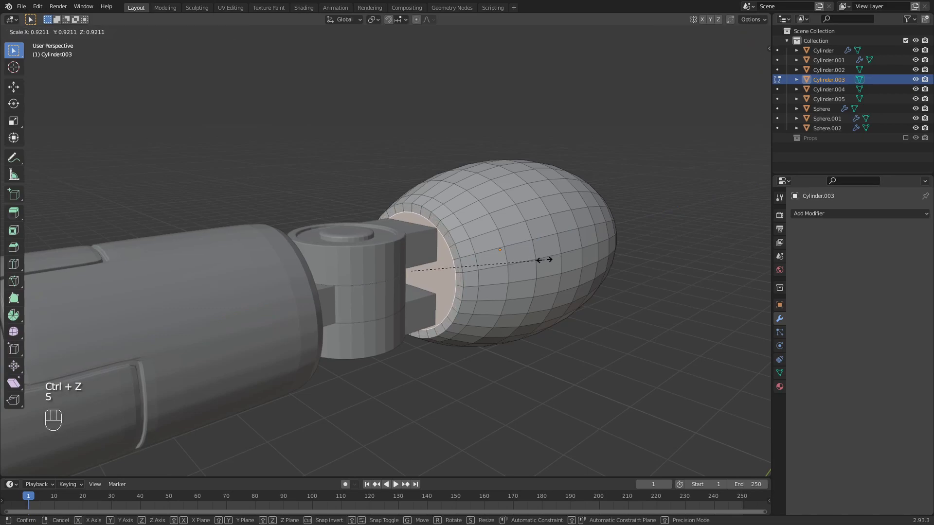
{"action": "left_click", "coordinate": [553, 257]}
{"action": "key", "text": "e"}
{"action": "left_click", "coordinate": [551, 258]}
{"action": "middle_click_drag", "start_coordinate": [551, 258], "coordinate": [222, 258]}
{"action": "left_click", "coordinate": [221, 258]}
{"action": "key", "text": "Tab"}
{"action": "left_click", "coordinate": [227, 253]}
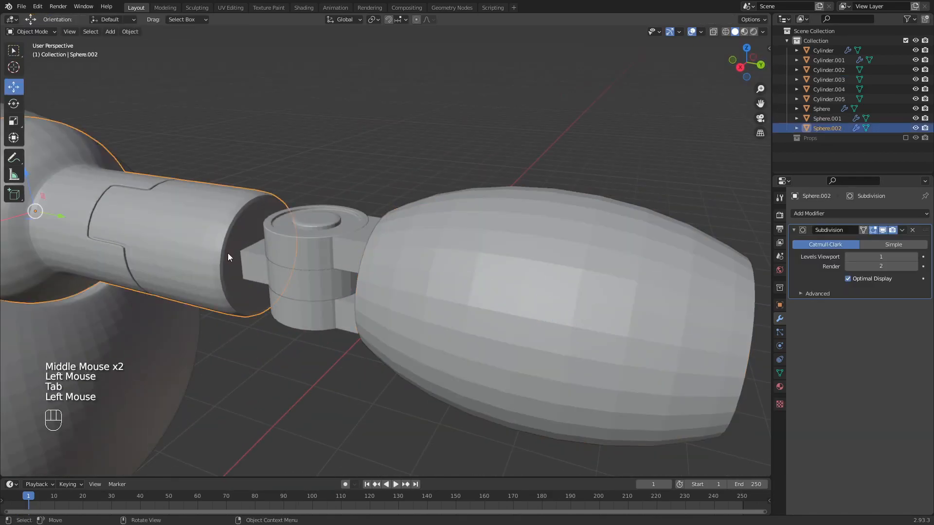
In Edit Mode on the upper arm, select the end cap's centre vertex with X-ray on, expand the selection seven times, then disable X-ray.
{"action": "key", "text": "Tab"}
{"action": "scroll", "coordinate": [237, 250], "scroll_direction": "up", "scroll_amount": 2}
{"action": "middle_click_drag", "start_coordinate": [239, 249], "coordinate": [298, 230]}
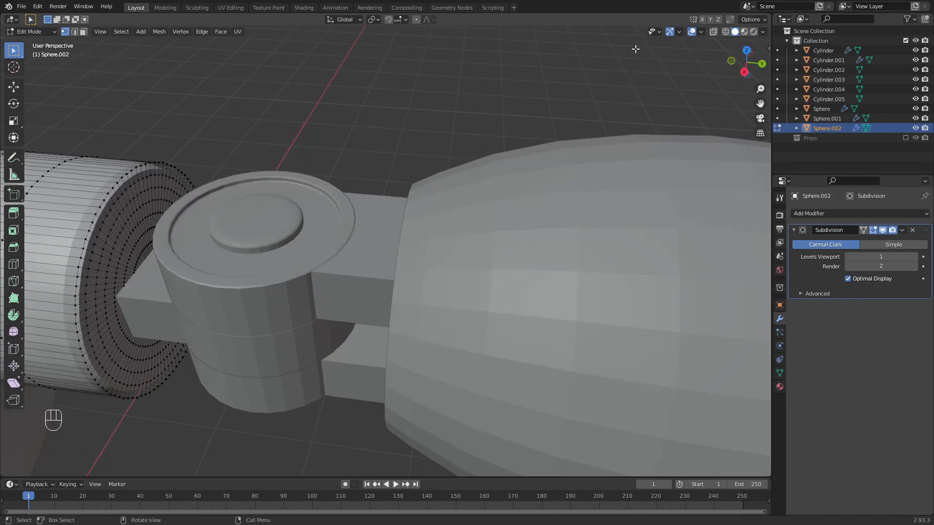
{"action": "left_click", "coordinate": [714, 32]}
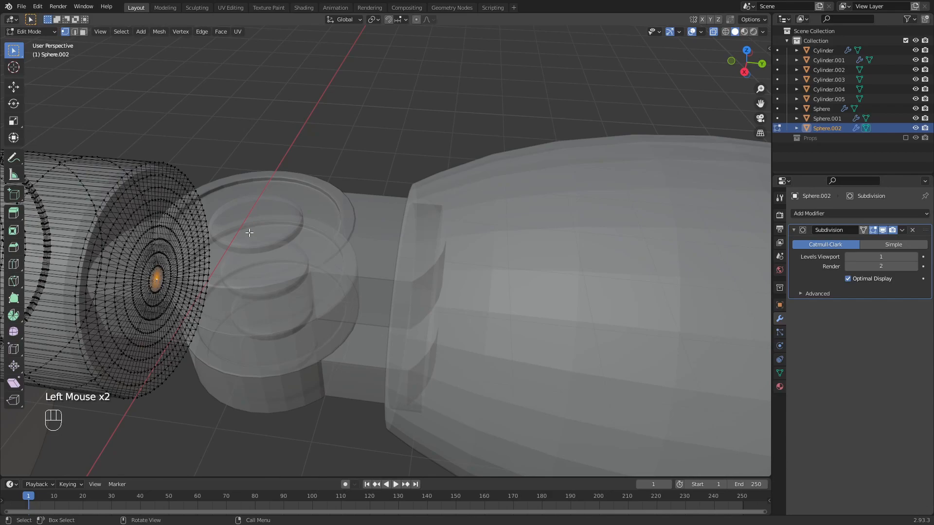
{"action": "key", "text": "ctrl+KP_Add"}
{"action": "key", "text": "ctrl+KP_Add"}
{"action": "key", "text": "ctrl+KP_Add"}
{"action": "key", "text": "ctrl+KP_Add"}
{"action": "key", "text": "ctrl+KP_Add"}
{"action": "key", "text": "ctrl+KP_Add"}
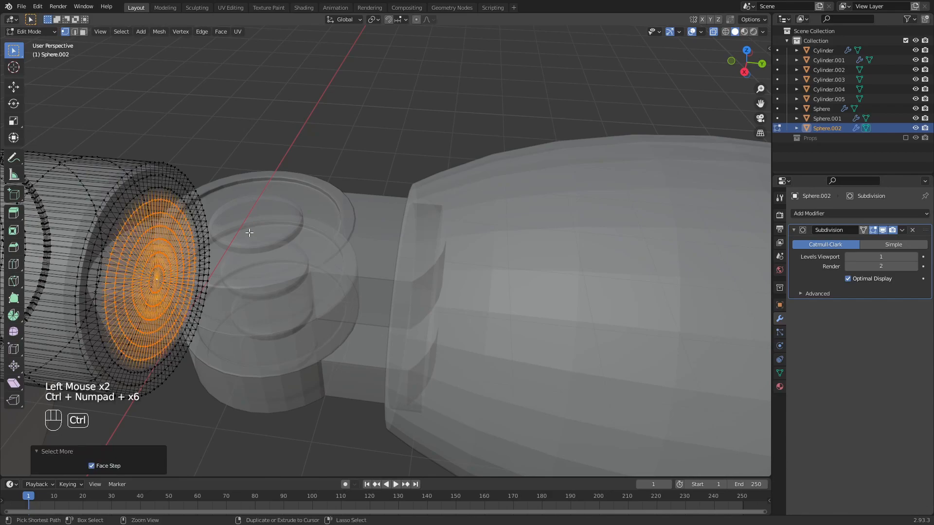
{"action": "key", "text": "ctrl+KP_Add"}
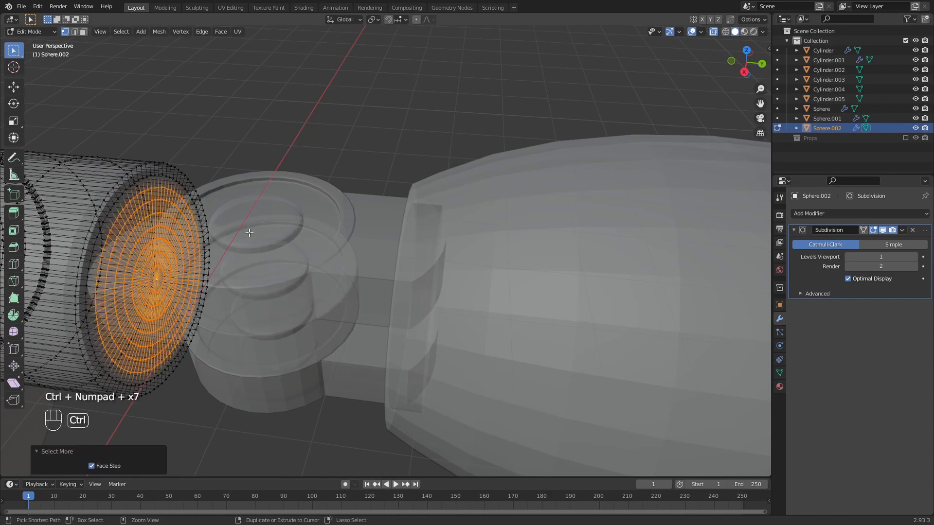
{"action": "left_click", "coordinate": [713, 32]}
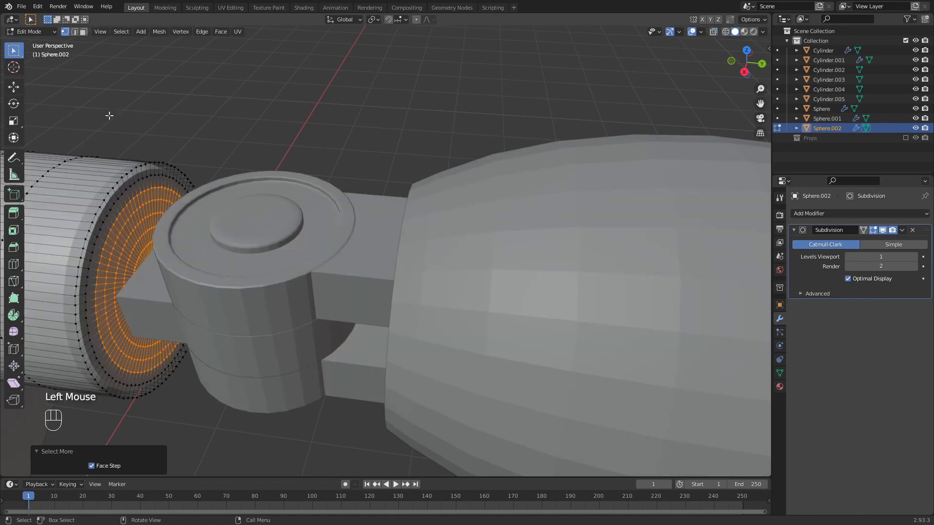
Extrude the selected end cap area slightly into the upper arm tube, return to Object Mode and deselect the arm.
{"action": "key", "text": "e"}
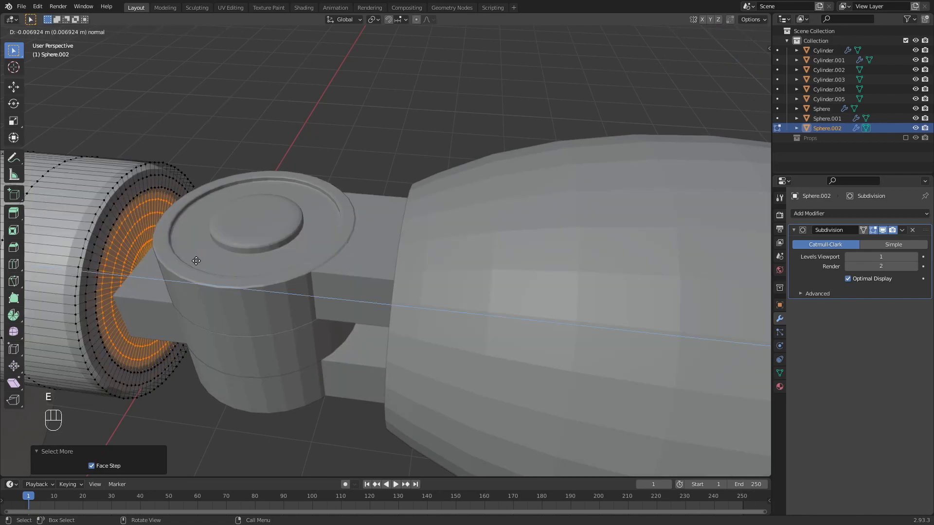
{"action": "left_click", "coordinate": [192, 260]}
{"action": "scroll", "coordinate": [267, 224], "scroll_direction": "down", "scroll_amount": 2}
{"action": "middle_click_drag", "start_coordinate": [267, 224], "coordinate": [346, 139]}
{"action": "key", "text": "Tab"}
{"action": "scroll", "coordinate": [322, 188], "scroll_direction": "down", "scroll_amount": 2}
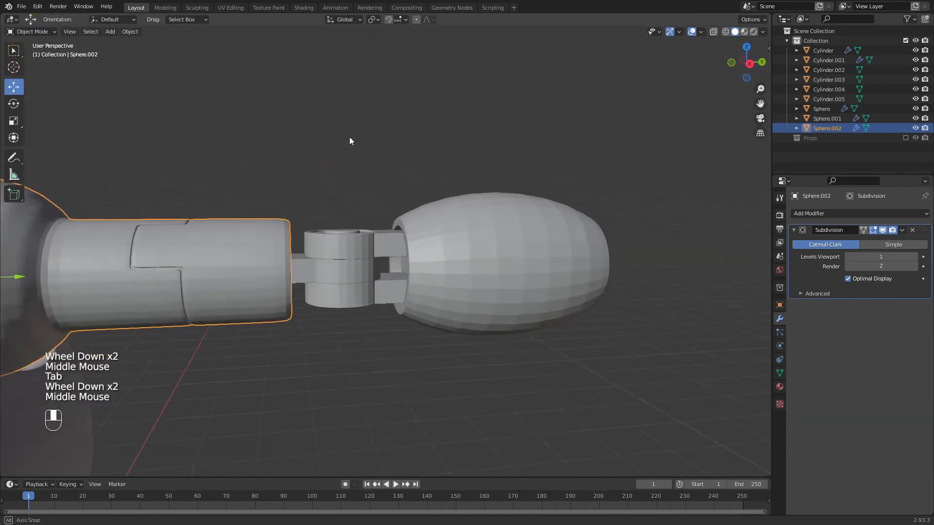
{"action": "left_click", "coordinate": [363, 123]}
Add a Subdivision Surface modifier to the forearm barrel, try viewport level 2 and set it back to 1.
{"action": "middle_click_drag", "start_coordinate": [425, 198], "coordinate": [454, 239]}
{"action": "left_click", "coordinate": [454, 238]}
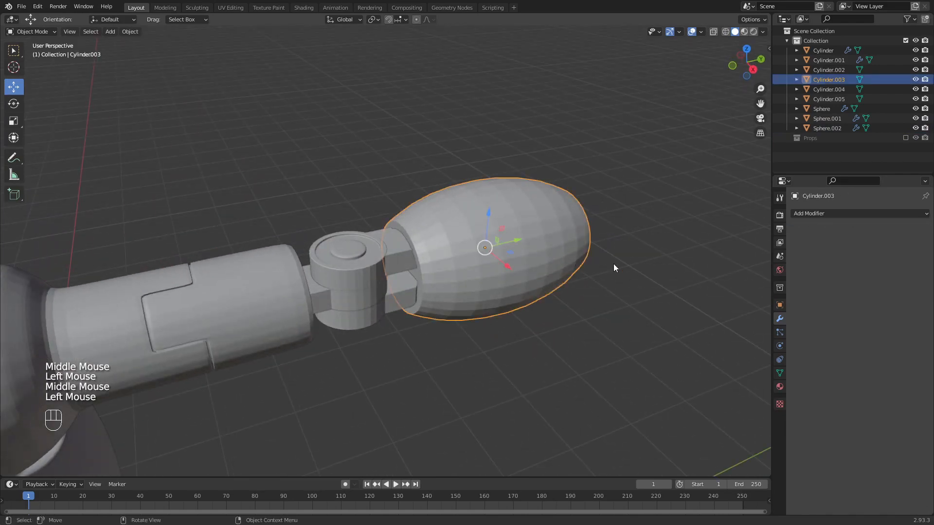
{"action": "left_click", "coordinate": [826, 213]}
{"action": "left_click", "coordinate": [755, 392]}
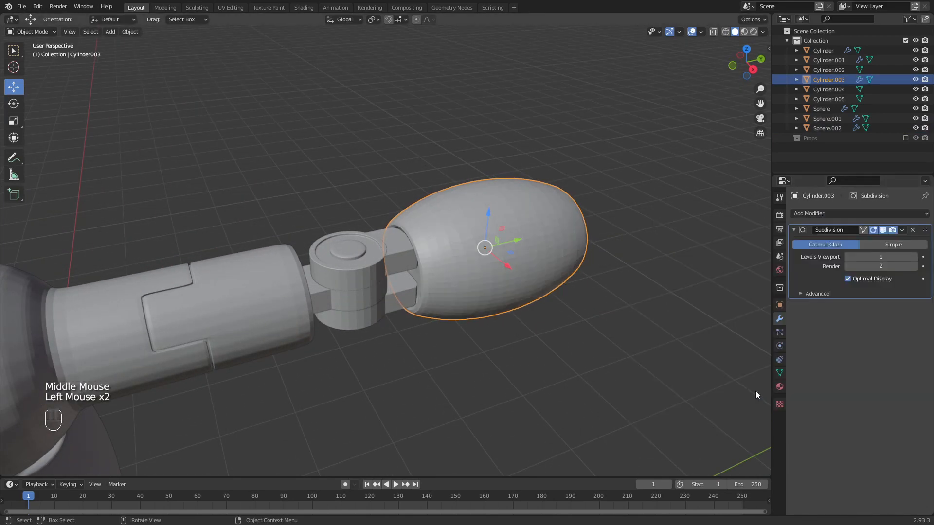
{"action": "left_click", "coordinate": [914, 258]}
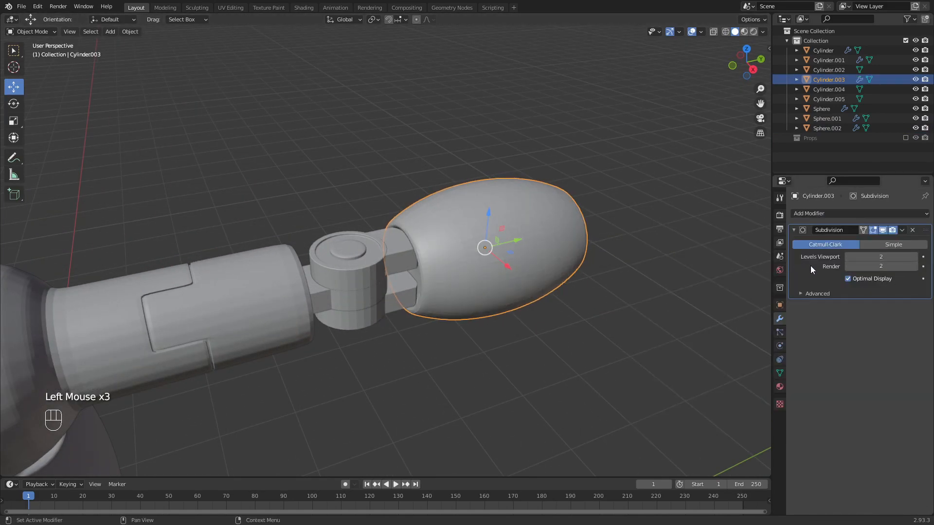
{"action": "left_click", "coordinate": [848, 256]}
In Edit Mode on the forearm barrel, select the edge loop around the recessed opening facing the joint in edge select mode.
{"action": "scroll", "coordinate": [564, 259], "scroll_direction": "up", "scroll_amount": 1}
{"action": "middle_click_drag", "start_coordinate": [564, 259], "coordinate": [522, 281]}
{"action": "left_click", "coordinate": [529, 246]}
{"action": "key", "text": "Tab"}
{"action": "scroll", "coordinate": [500, 266], "scroll_direction": "up", "scroll_amount": 3}
{"action": "key", "text": "3"}
{"action": "left_click", "coordinate": [525, 289], "text": "alt"}
{"action": "key", "text": "2"}
{"action": "left_click", "coordinate": [525, 287], "text": "alt"}
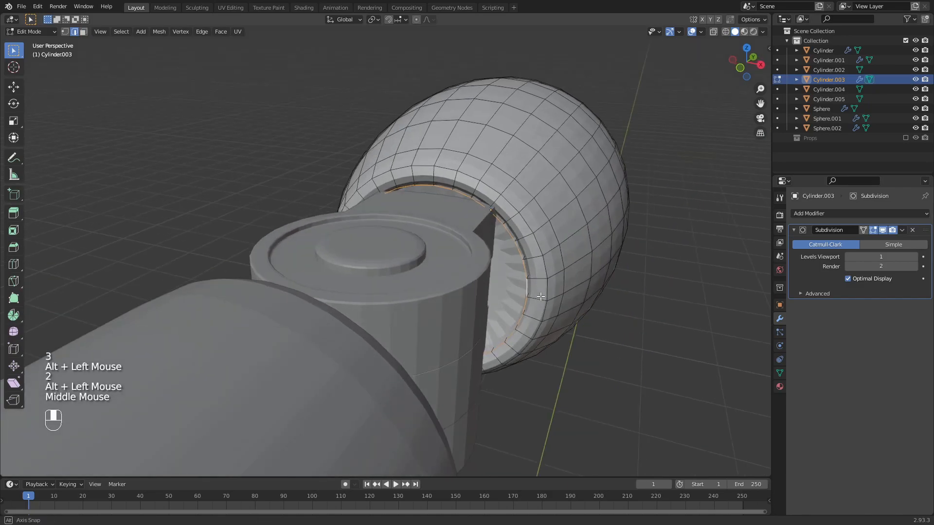
Add the barrel's other sharp rim loops, including the far end's, to the selection using X-ray and bevel them.
{"action": "left_click", "coordinate": [713, 32]}
{"action": "middle_click_drag", "start_coordinate": [437, 185], "coordinate": [418, 218]}
{"action": "left_click", "coordinate": [352, 256], "text": "alt+shift"}
{"action": "left_click", "coordinate": [713, 31]}
{"action": "middle_click_drag", "start_coordinate": [632, 146], "coordinate": [627, 199]}
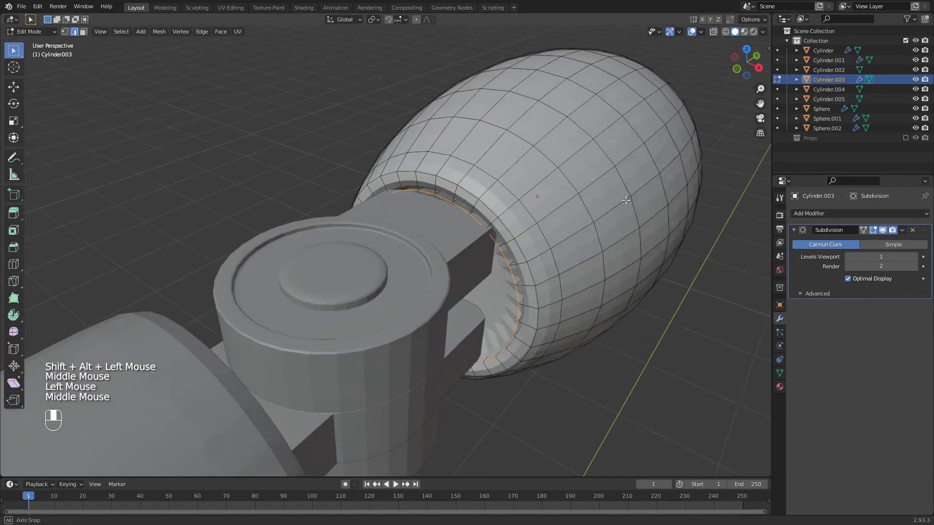
{"action": "scroll", "coordinate": [584, 234], "scroll_direction": "down", "scroll_amount": 2}
{"action": "middle_click_drag", "start_coordinate": [584, 234], "coordinate": [535, 229]}
{"action": "left_click", "coordinate": [608, 277], "text": "alt+shift"}
{"action": "key", "text": "ctrl+b"}
{"action": "left_click", "coordinate": [646, 238]}
{"action": "middle_click_drag", "start_coordinate": [646, 238], "coordinate": [645, 239]}
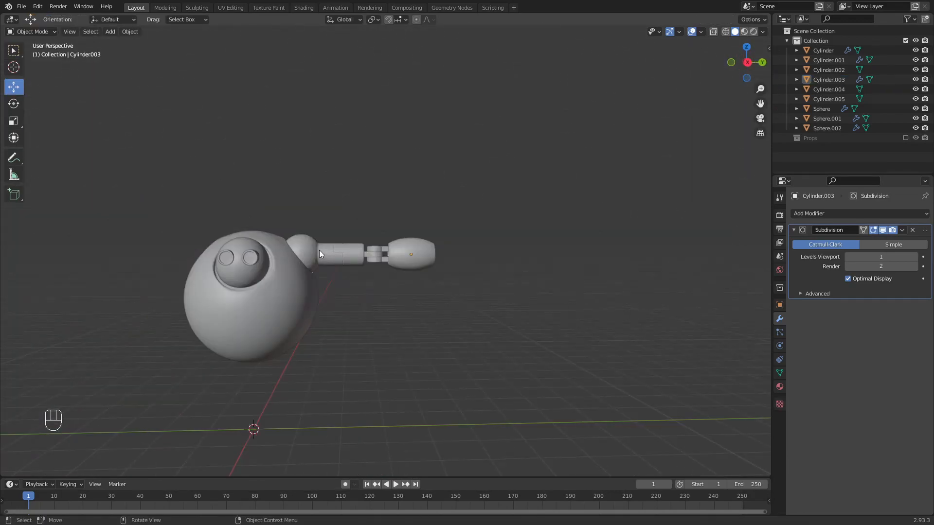
Rename the forearm barrel as Lower arm and the ball-joint arm segment as Upper arm.
{"action": "scroll", "coordinate": [319, 250], "scroll_direction": "up", "scroll_amount": 3}
{"action": "left_click", "coordinate": [405, 262]}
{"action": "double_click", "coordinate": [829, 79]}
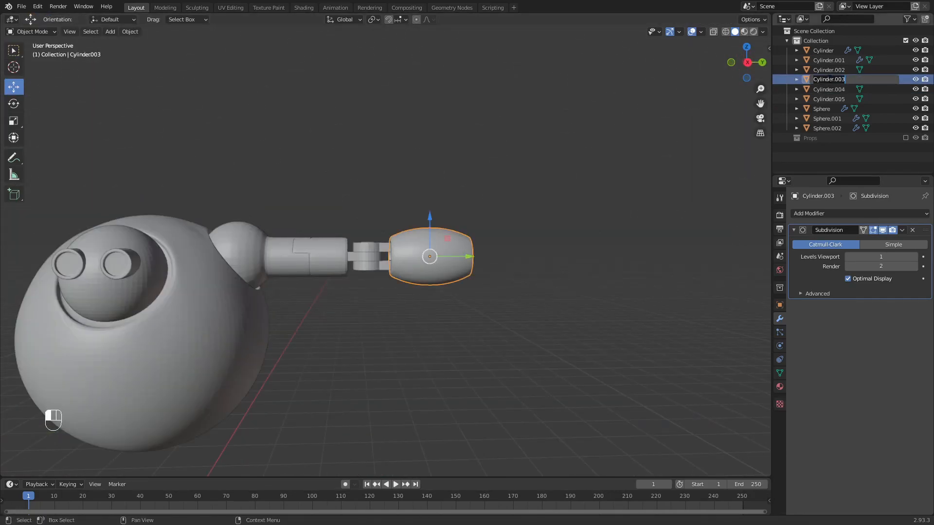
{"action": "type", "text": "Lower arm"}
{"action": "key", "text": "Return"}
{"action": "left_click", "coordinate": [831, 129]}
{"action": "double_click", "coordinate": [831, 132]}
{"action": "type", "text": "Upper arm"}
{"action": "key", "text": "Return"}
Select the three stacked joint discs and join them into one object.
{"action": "left_click", "coordinate": [368, 247]}
{"action": "left_click_drag", "start_coordinate": [377, 287], "coordinate": [367, 239]}
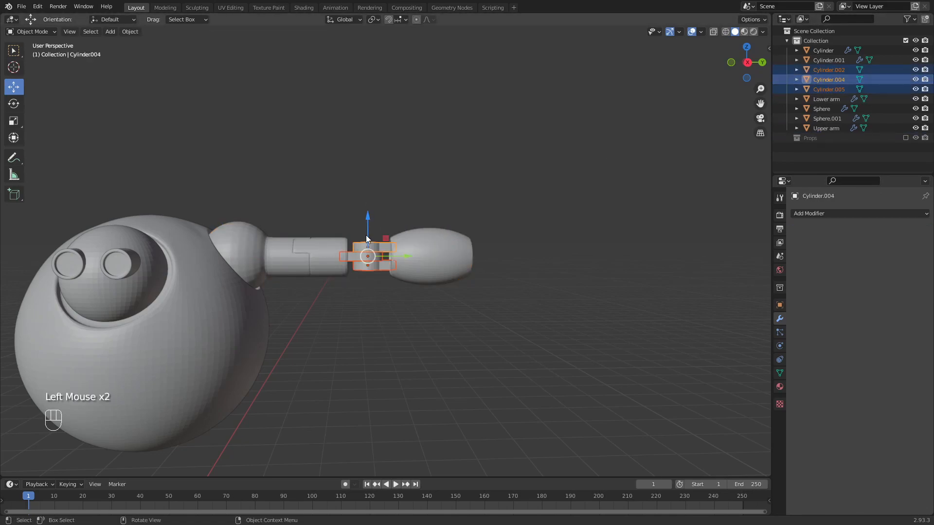
{"action": "key", "text": "ctrl+j"}
{"action": "left_click", "coordinate": [375, 281]}
{"action": "scroll", "coordinate": [375, 280], "scroll_direction": "up", "scroll_amount": 4}
{"action": "middle_click_drag", "start_coordinate": [375, 279], "coordinate": [382, 292]}
Rename the joined elbow discs as Arm Joint.
{"action": "left_click", "coordinate": [376, 290]}
{"action": "double_click", "coordinate": [838, 74]}
{"action": "type", "text": "J"}
{"action": "key", "text": "BackSpace"}
{"action": "type", "text": "Arm Joint"}
{"action": "key", "text": "Return"}
Select the upper arm, joint and lower arm together and move them into a new collection named Arm.
{"action": "scroll", "coordinate": [413, 358], "scroll_direction": "down", "scroll_amount": 2}
{"action": "middle_click_drag", "start_coordinate": [408, 361], "coordinate": [379, 344]}
{"action": "scroll", "coordinate": [379, 343], "scroll_direction": "down", "scroll_amount": 2}
{"action": "left_click_drag", "start_coordinate": [313, 333], "coordinate": [454, 166]}
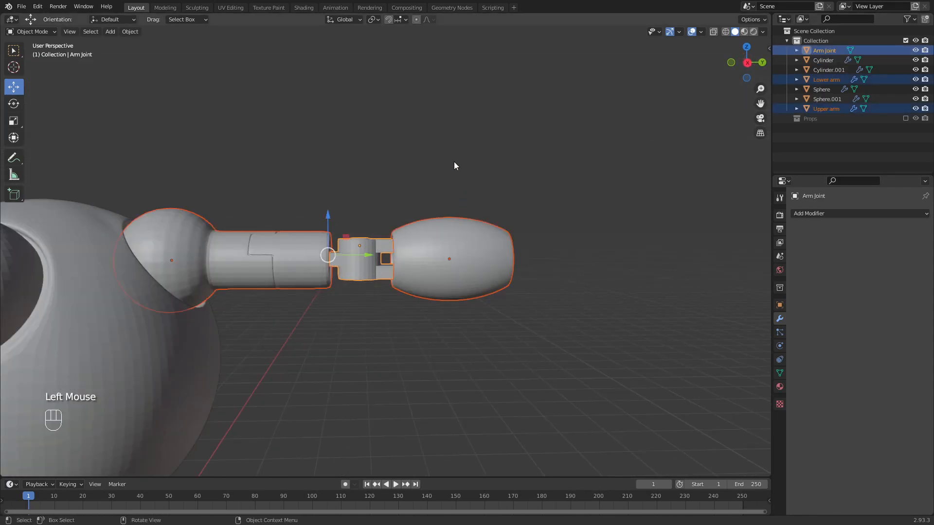
{"action": "key", "text": "m"}
{"action": "left_click", "coordinate": [454, 161]}
{"action": "type", "text": "Arm"}
{"action": "key", "text": "Return"}
{"action": "left_click", "coordinate": [462, 190]}
Rename the two eye cylinders as Right eye and Left eye.
{"action": "scroll", "coordinate": [552, 195], "scroll_direction": "down", "scroll_amount": 3}
{"action": "middle_click_drag", "start_coordinate": [555, 195], "coordinate": [576, 200]}
{"action": "double_click", "coordinate": [820, 61]}
{"action": "type", "text": "Right eye"}
{"action": "key", "text": "Return"}
{"action": "left_click", "coordinate": [209, 281]}
{"action": "left_click", "coordinate": [209, 282]}
{"action": "double_click", "coordinate": [823, 51]}
{"action": "type", "text": "Left eye"}
{"action": "key", "text": "Return"}
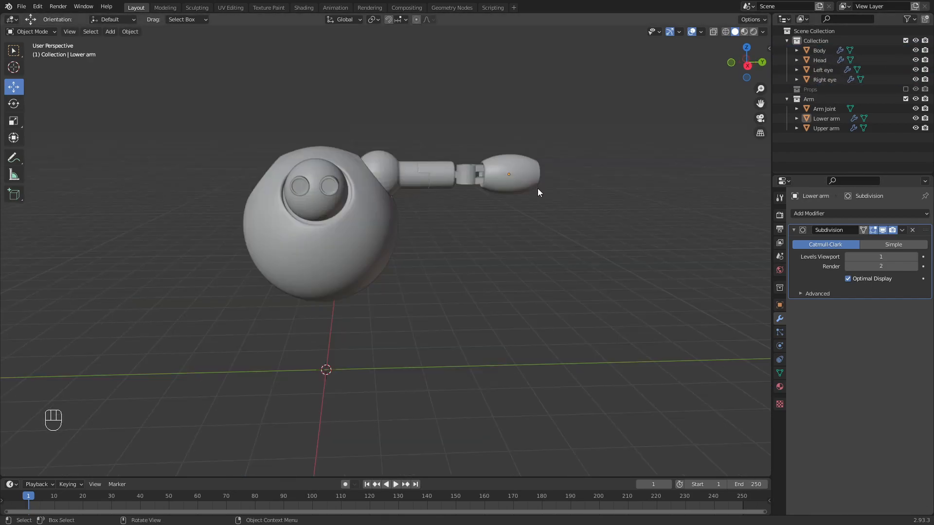
Add a 2 m cube mesh at the world origin for the hand.
{"action": "scroll", "coordinate": [537, 192], "scroll_direction": "down", "scroll_amount": 1}
{"action": "middle_click_drag", "start_coordinate": [537, 191], "coordinate": [482, 205]}
{"action": "scroll", "coordinate": [482, 205], "scroll_direction": "up", "scroll_amount": 1}
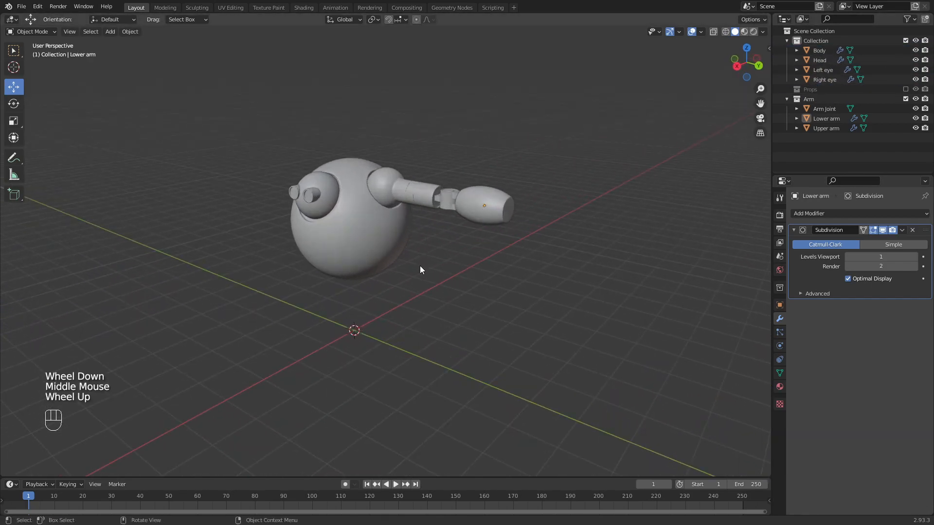
{"action": "scroll", "coordinate": [419, 265], "scroll_direction": "up", "scroll_amount": 1}
{"action": "key", "text": "shift+a"}
{"action": "mouse_move", "coordinate": [418, 280]}
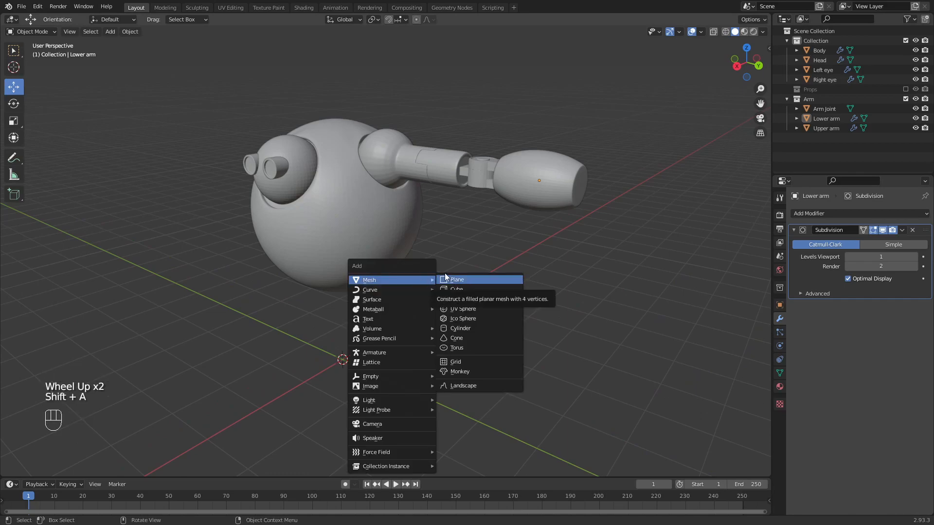
{"action": "left_click", "coordinate": [450, 289]}
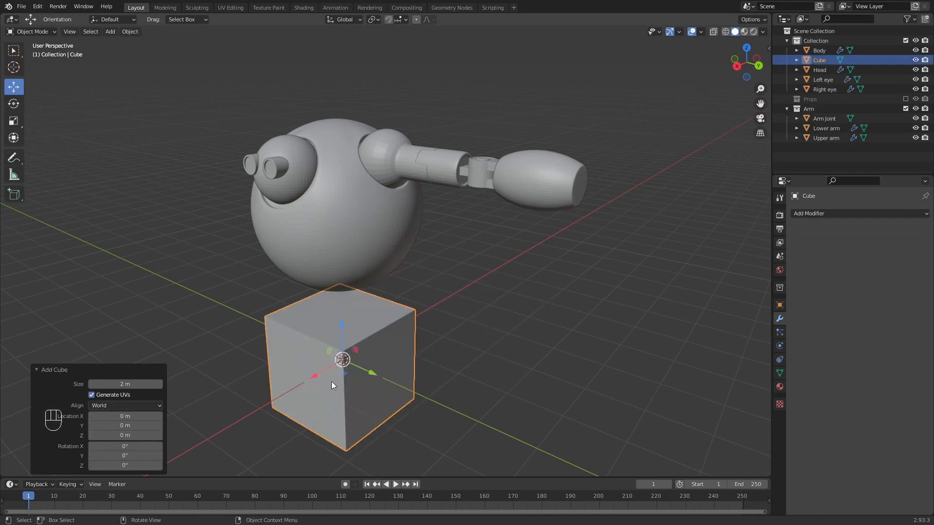
In top view, move the cube along Y beyond the forearm's end and scale it down to roughly a third.
{"action": "left_click_drag", "start_coordinate": [367, 371], "coordinate": [597, 399]}
{"action": "key", "text": "KP_7"}
{"action": "scroll", "coordinate": [464, 109], "scroll_direction": "down", "scroll_amount": 1}
{"action": "middle_click_drag", "start_coordinate": [465, 109], "coordinate": [431, 226], "text": "shift"}
{"action": "left_click_drag", "start_coordinate": [358, 211], "coordinate": [364, 159]}
{"action": "scroll", "coordinate": [402, 153], "scroll_direction": "up", "scroll_amount": 2}
{"action": "key", "text": "s"}
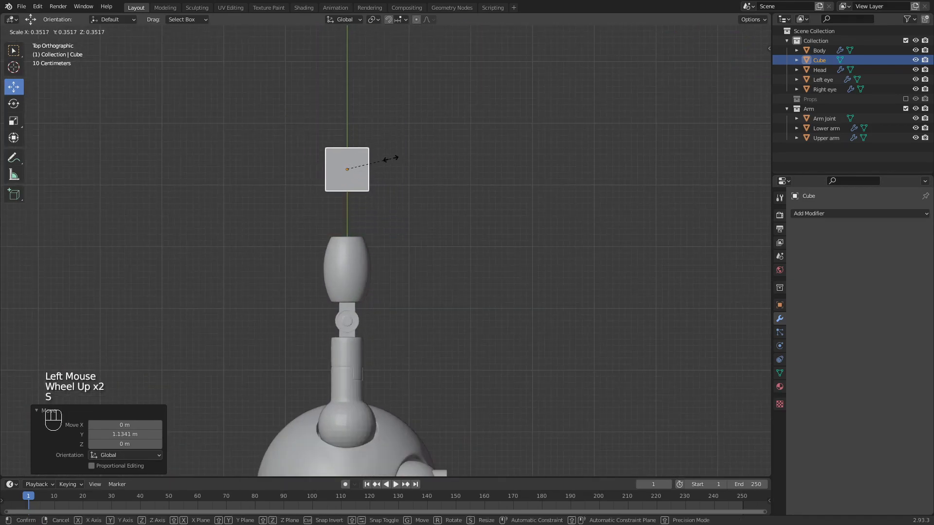
{"action": "left_click", "coordinate": [385, 164]}
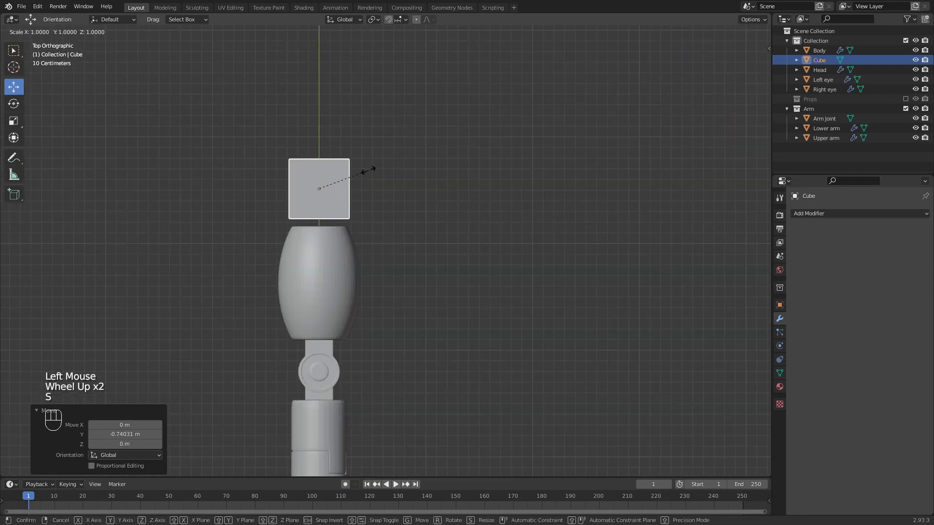
{"action": "left_click", "coordinate": [368, 170]}
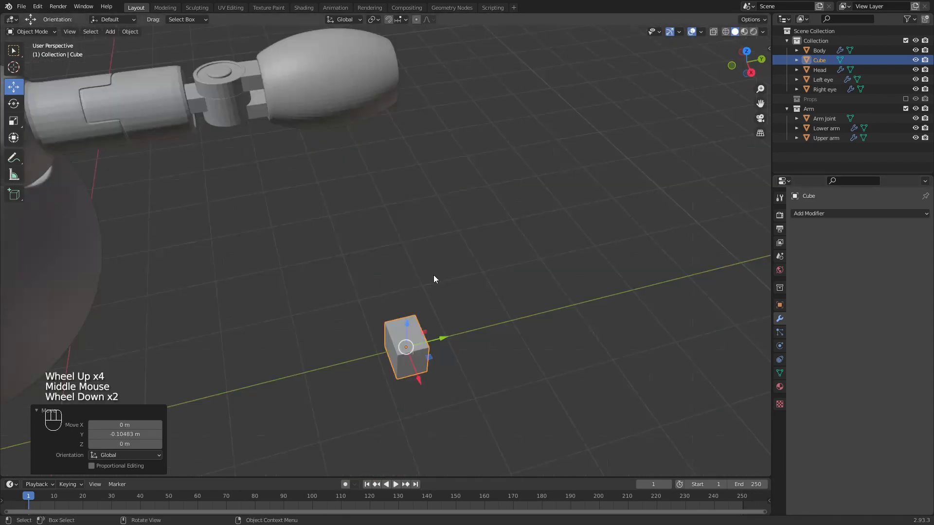
Raise the cube about 4.05 m along Z to the forearm's end and flatten it along Z to about half its height.
{"action": "scroll", "coordinate": [433, 275], "scroll_direction": "down", "scroll_amount": 2}
{"action": "middle_click_drag", "start_coordinate": [434, 275], "coordinate": [421, 243]}
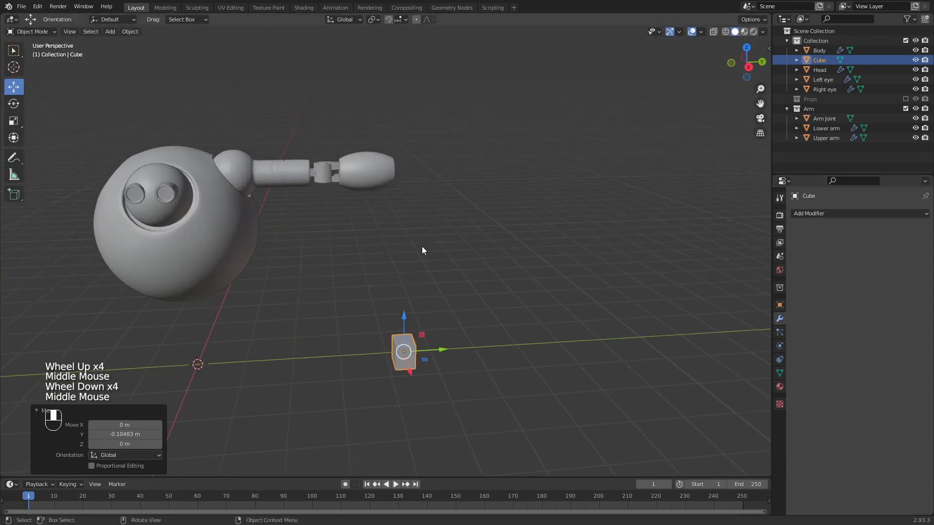
{"action": "left_click_drag", "start_coordinate": [404, 319], "coordinate": [407, 138]}
{"action": "key", "text": "s"}
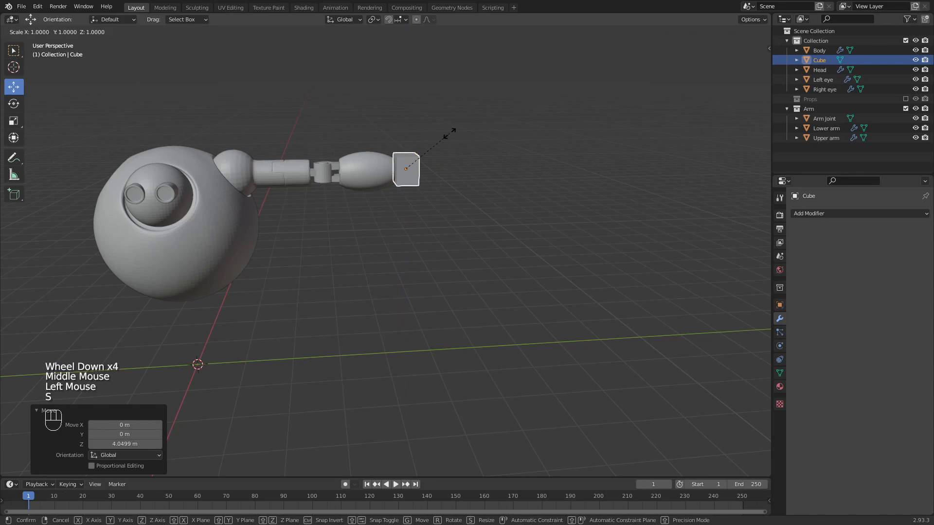
{"action": "key", "text": "z"}
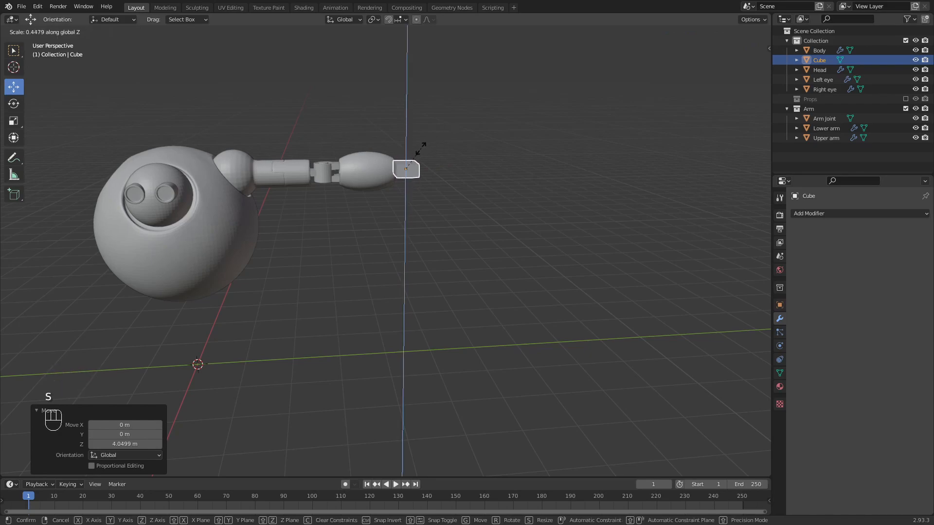
{"action": "left_click", "coordinate": [423, 148]}
Rescale the hand cube along Z again to refine its thickness against the forearm.
{"action": "middle_click_drag", "start_coordinate": [453, 160], "coordinate": [296, 168]}
{"action": "left_click", "coordinate": [474, 142]}
{"action": "scroll", "coordinate": [378, 194], "scroll_direction": "up", "scroll_amount": 3}
{"action": "left_click", "coordinate": [340, 87]}
{"action": "key", "text": "s"}
{"action": "key", "text": "z"}
{"action": "left_click", "coordinate": [345, 85]}
In Edit Mode, add two evenly spaced loop cuts along the hand block's length and one centred cut across its width.
{"action": "left_click", "coordinate": [273, 128]}
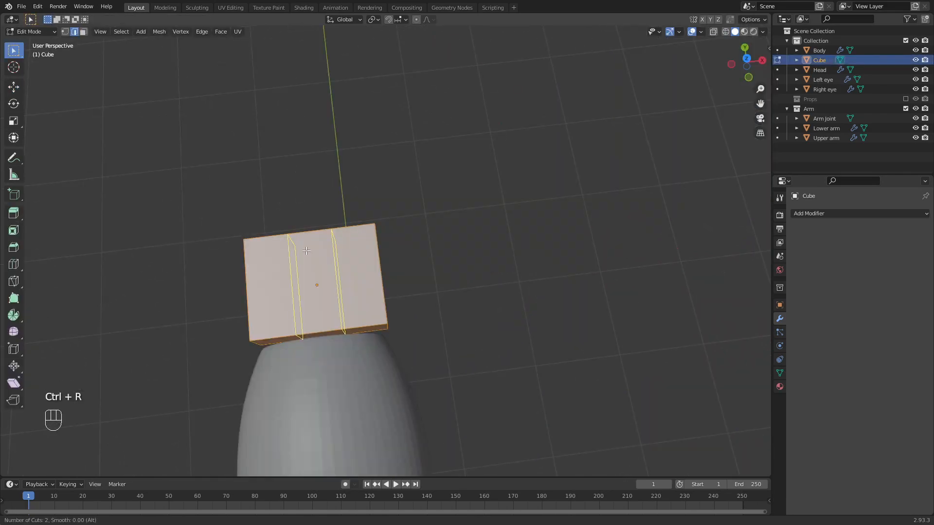
{"action": "left_click", "coordinate": [306, 250]}
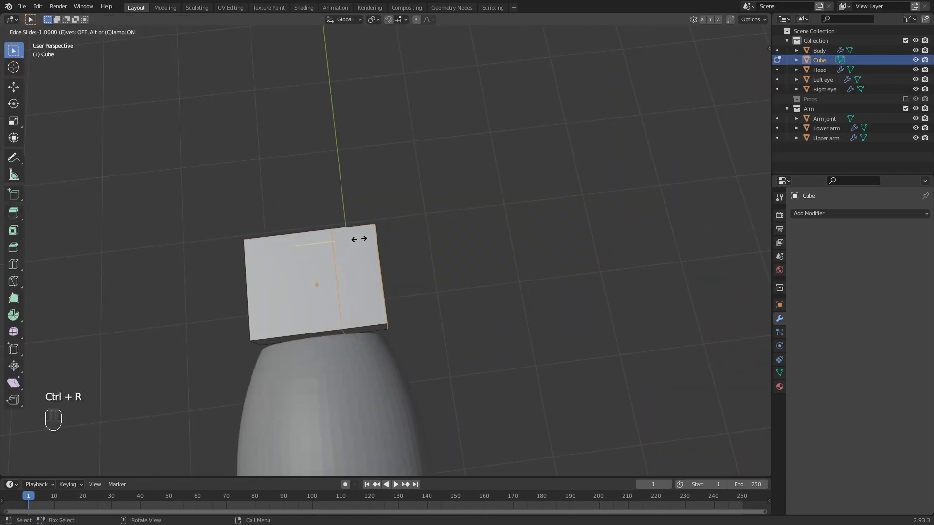
{"action": "right_click", "coordinate": [317, 250]}
{"action": "key", "text": "ctrl+r"}
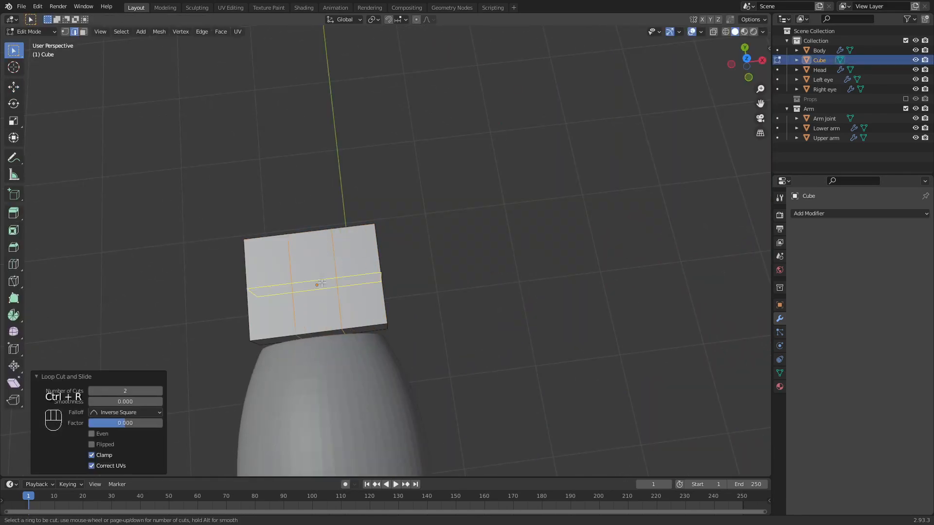
{"action": "left_click", "coordinate": [321, 283]}
{"action": "right_click", "coordinate": [321, 283]}
From top view with X-ray on in vertex mode, pull the two negative-X vertex columns of the hand block's far edge back along Y.
{"action": "scroll", "coordinate": [393, 247], "scroll_direction": "up", "scroll_amount": 1}
{"action": "scroll", "coordinate": [393, 247], "scroll_direction": "down", "scroll_amount": 1}
{"action": "scroll", "coordinate": [393, 247], "scroll_direction": "down", "scroll_amount": 3}
{"action": "middle_click_drag", "start_coordinate": [392, 246], "coordinate": [383, 252]}
{"action": "key", "text": "KP_7"}
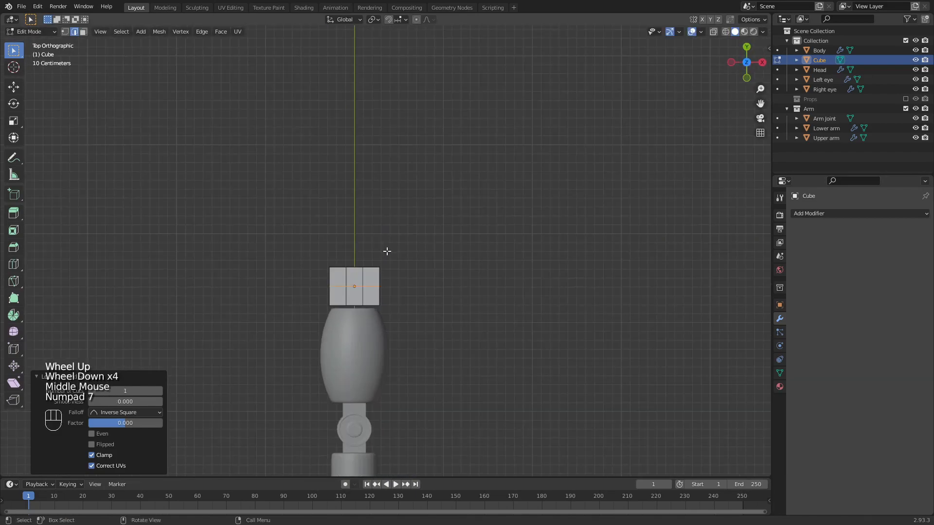
{"action": "scroll", "coordinate": [395, 269], "scroll_direction": "up", "scroll_amount": 3}
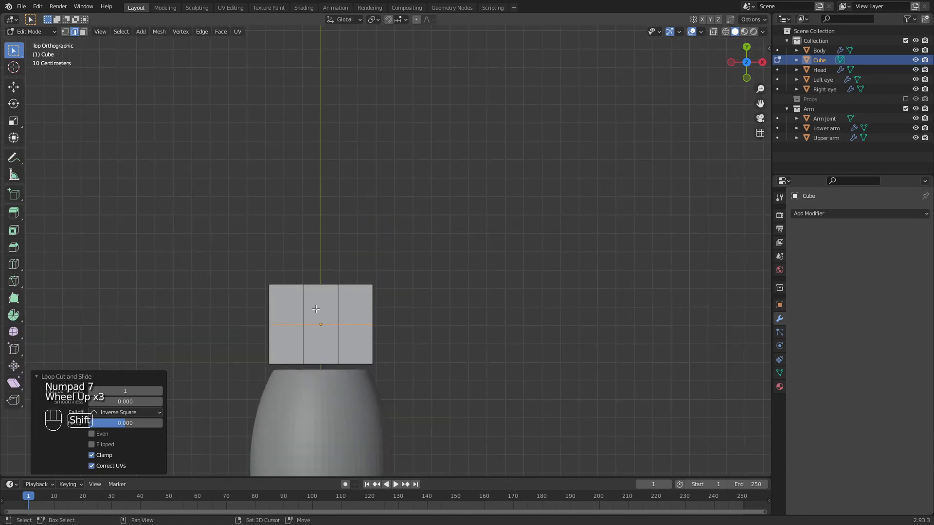
{"action": "scroll", "coordinate": [316, 309], "scroll_direction": "up", "scroll_amount": 2}
{"action": "middle_click_drag", "start_coordinate": [427, 223], "coordinate": [487, 130], "text": "shift"}
{"action": "left_click", "coordinate": [713, 33]}
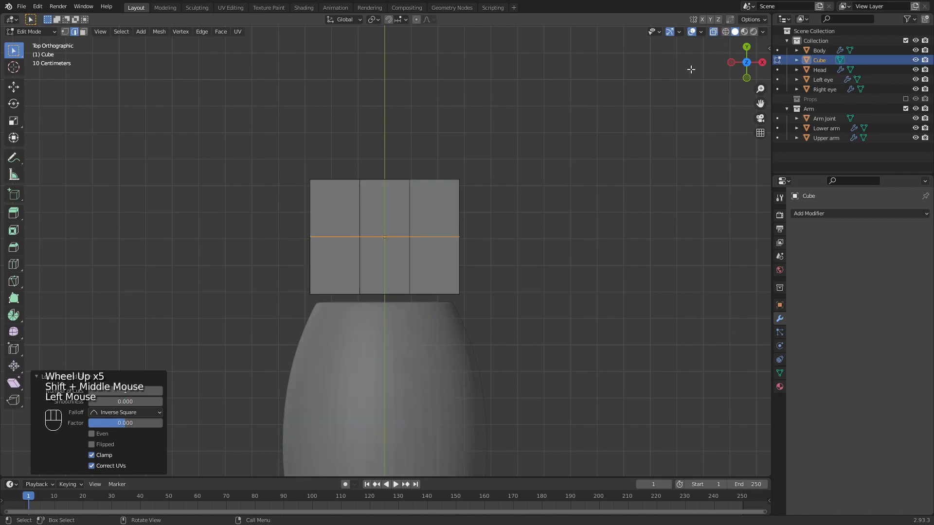
{"action": "key", "text": "1"}
{"action": "left_click_drag", "start_coordinate": [236, 198], "coordinate": [373, 188]}
{"action": "left_click", "coordinate": [13, 86]}
{"action": "left_click", "coordinate": [364, 176]}
{"action": "left_click_drag", "start_coordinate": [360, 148], "coordinate": [361, 153]}
Pull the positive-X corner vertices of the hand block's far edge back about 0.02 m along Y.
{"action": "left_click_drag", "start_coordinate": [401, 200], "coordinate": [463, 151]}
{"action": "left_click", "coordinate": [459, 180]}
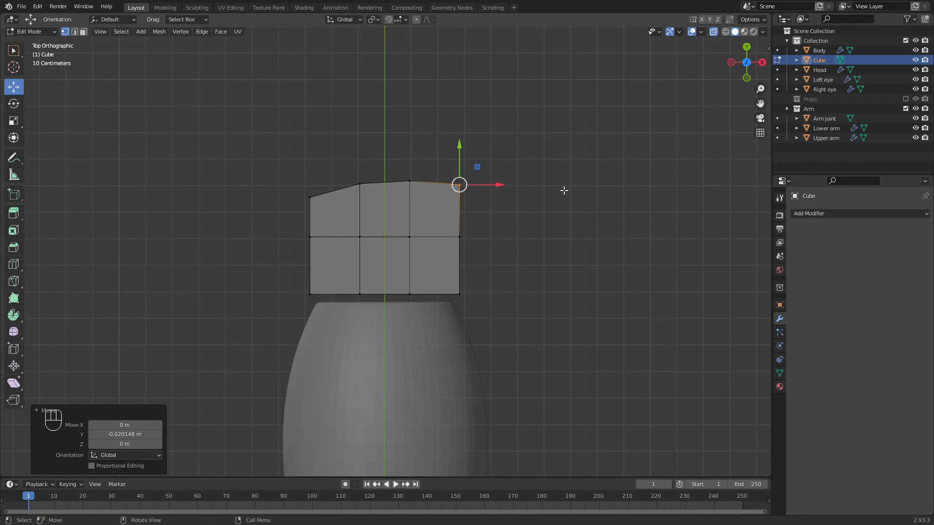
{"action": "middle_click_drag", "start_coordinate": [561, 192], "coordinate": [523, 183]}
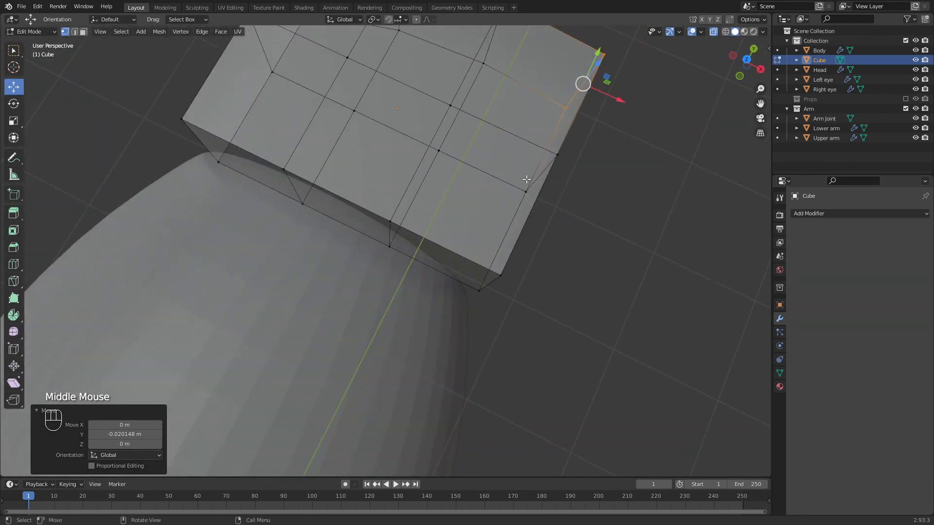
{"action": "key", "text": "KP_7"}
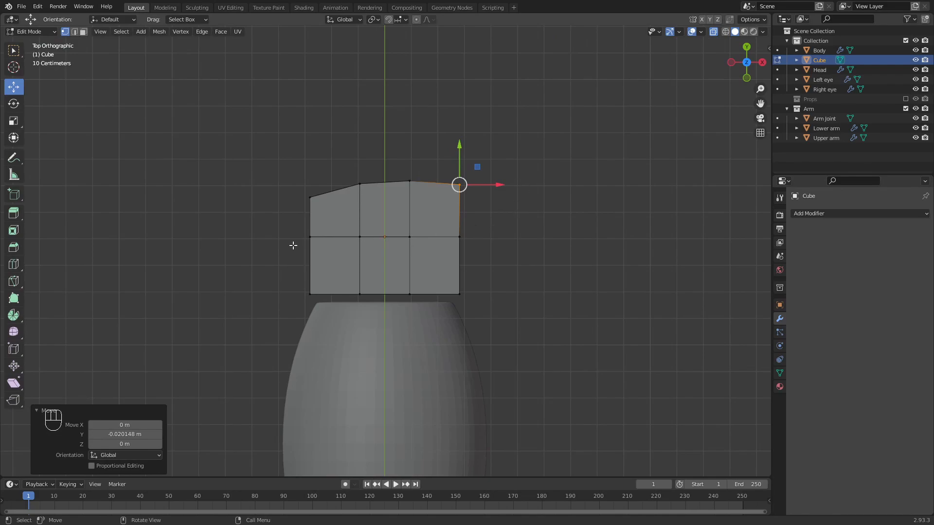
Move the hand block's side midpoint vertices slightly outward along X and its negative-X wrist corner about 0.005 m inward.
{"action": "left_click", "coordinate": [309, 236]}
{"action": "left_click_drag", "start_coordinate": [332, 238], "coordinate": [330, 238]}
{"action": "left_click_drag", "start_coordinate": [298, 282], "coordinate": [333, 295]}
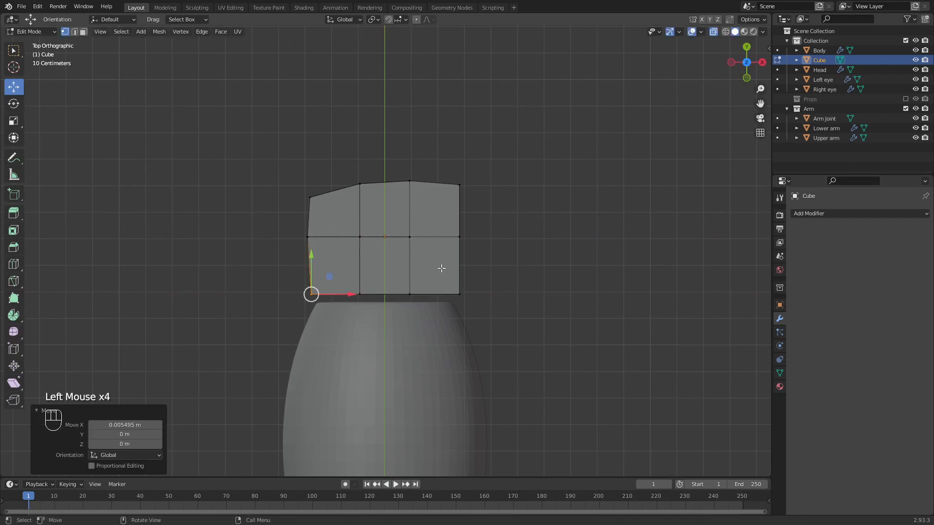
{"action": "left_click", "coordinate": [453, 247]}
{"action": "left_click_drag", "start_coordinate": [486, 237], "coordinate": [489, 236]}
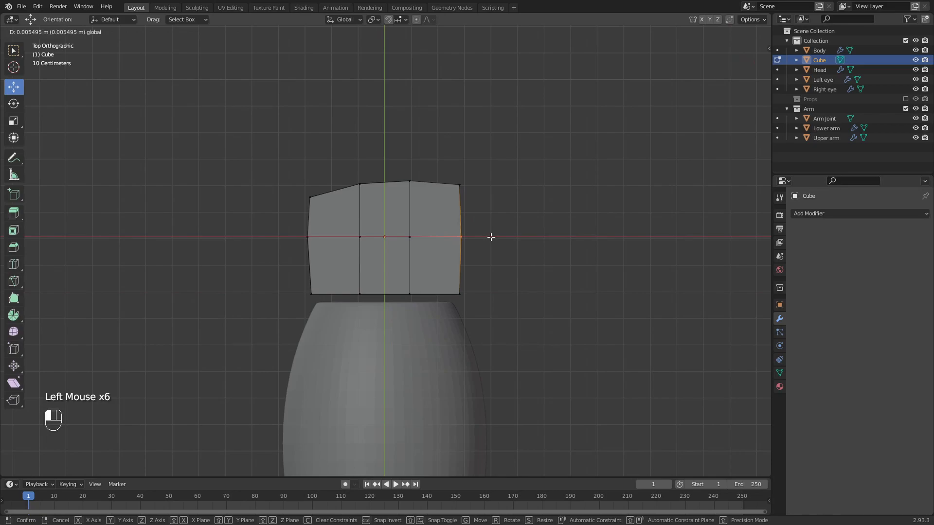
{"action": "left_click", "coordinate": [492, 239]}
Turn off X-ray and subdivide all faces of the hand block with 3 cuts.
{"action": "middle_click_drag", "start_coordinate": [511, 268], "coordinate": [470, 235]}
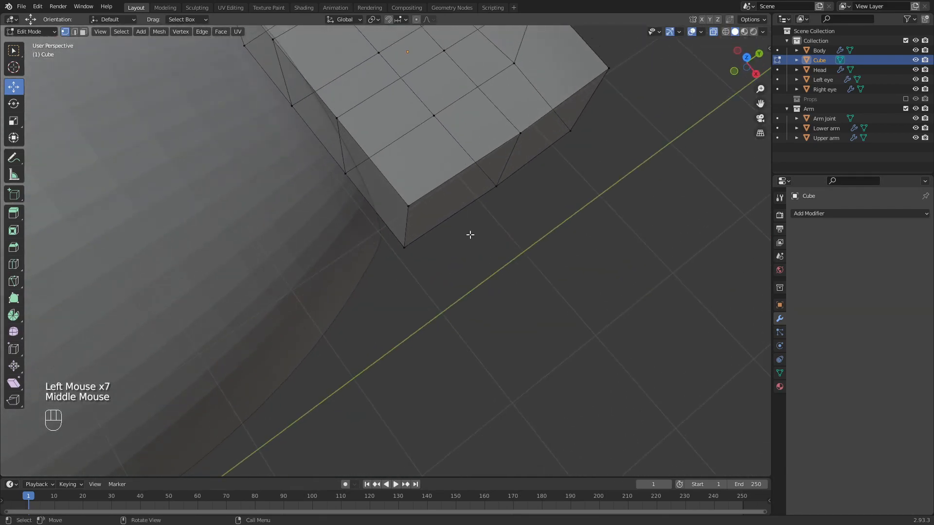
{"action": "left_click", "coordinate": [713, 32]}
{"action": "left_click", "coordinate": [556, 270]}
{"action": "middle_click_drag", "start_coordinate": [556, 271], "coordinate": [415, 165]}
{"action": "scroll", "coordinate": [515, 260], "scroll_direction": "down", "scroll_amount": 2}
{"action": "key", "text": "a"}
{"action": "right_click", "coordinate": [416, 176]}
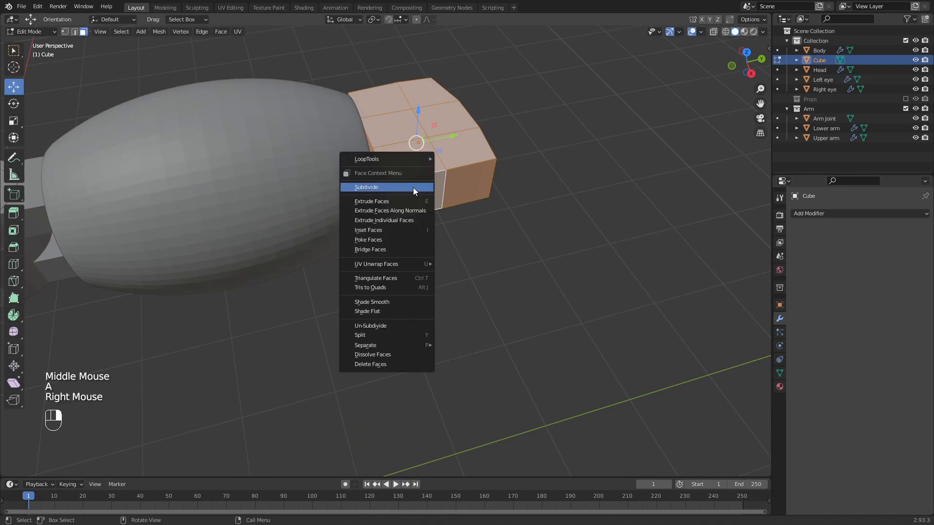
{"action": "left_click", "coordinate": [413, 187]}
{"action": "left_click", "coordinate": [160, 402]}
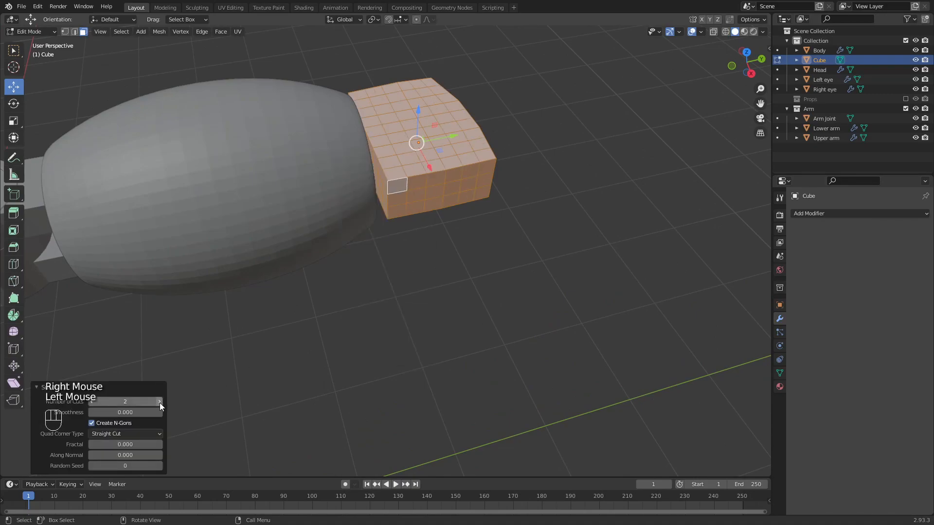
{"action": "left_click", "coordinate": [159, 403]}
Apply the hand block's transforms in Object Mode and return to Edit Mode.
{"action": "left_click", "coordinate": [379, 316]}
{"action": "middle_click_drag", "start_coordinate": [379, 316], "coordinate": [375, 294]}
{"action": "key", "text": "Tab"}
{"action": "key", "text": "ctrl+z"}
{"action": "key", "text": "ctrl+z"}
{"action": "left_click", "coordinate": [562, 128]}
{"action": "key", "text": "Tab"}
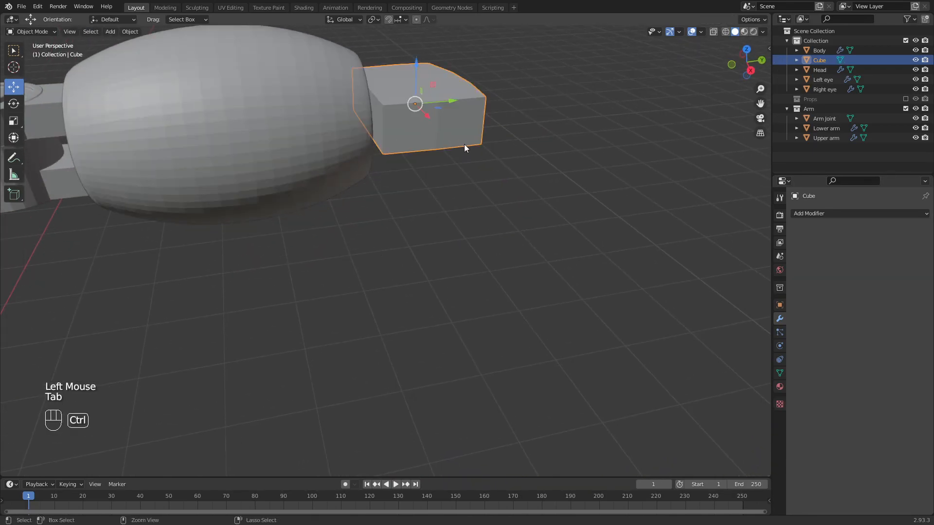
{"action": "key", "text": "ctrl+a"}
{"action": "left_click", "coordinate": [464, 175]}
{"action": "key", "text": "Tab"}
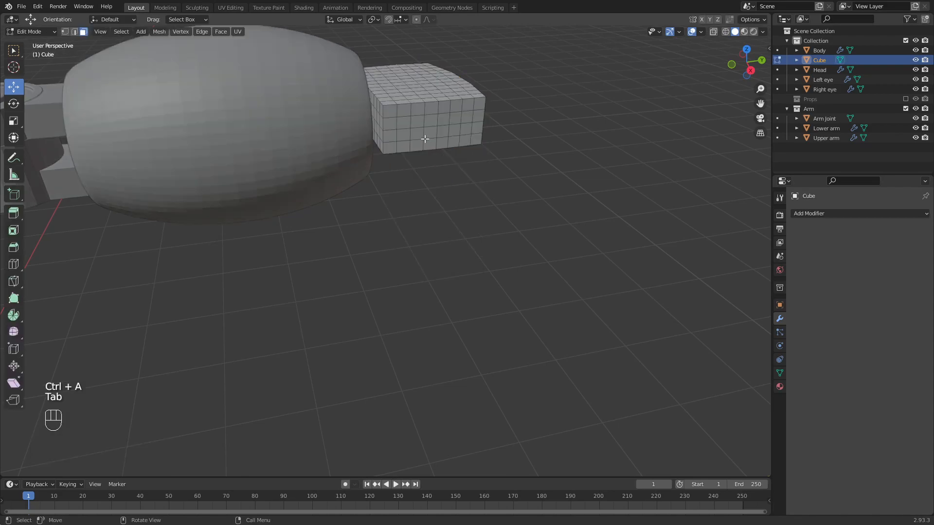
Shape a square group of faces on the hand block's positive-X side near the wrist into a LoopTools circle.
{"action": "left_click_drag", "start_coordinate": [390, 148], "coordinate": [429, 111]}
{"action": "right_click", "coordinate": [403, 132]}
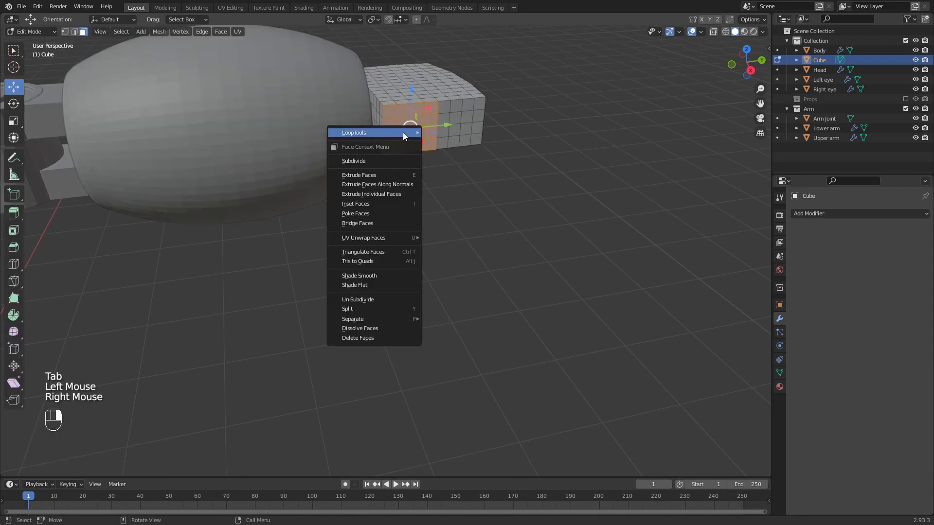
{"action": "mouse_move", "coordinate": [405, 131]}
{"action": "left_click", "coordinate": [469, 142]}
From top view, rotate the circular thumb patch about 11° and shift it about 0.011 m toward the forearm along Y.
{"action": "scroll", "coordinate": [489, 134], "scroll_direction": "up", "scroll_amount": 2}
{"action": "middle_click_drag", "start_coordinate": [489, 134], "coordinate": [542, 150]}
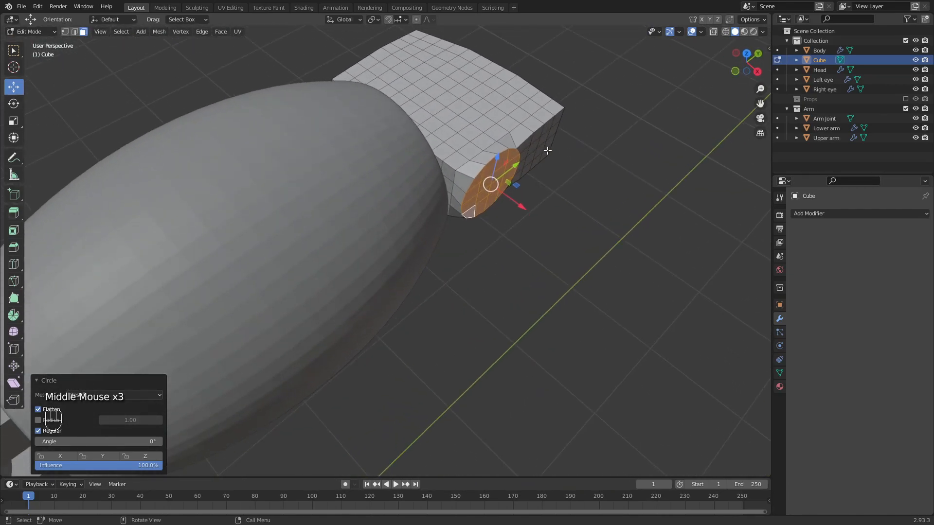
{"action": "key", "text": "KP_7"}
{"action": "scroll", "coordinate": [579, 219], "scroll_direction": "up", "scroll_amount": 2}
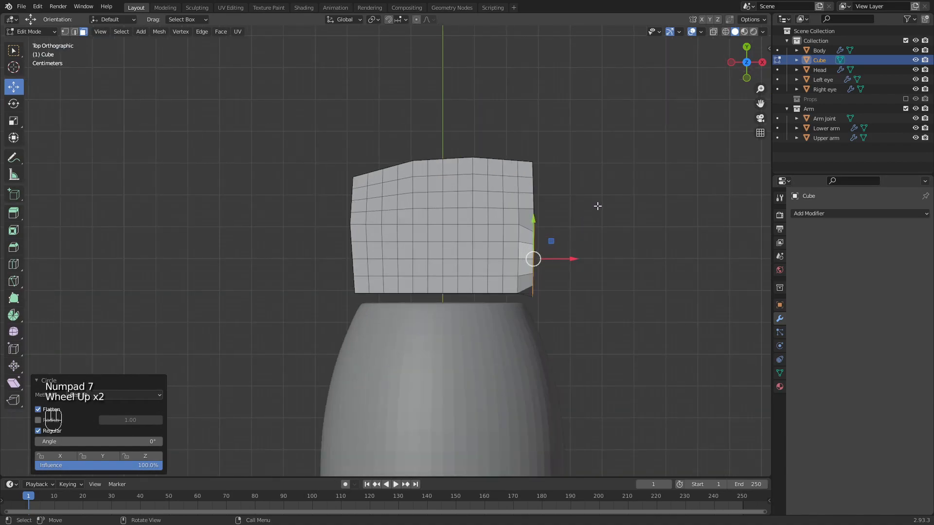
{"action": "key", "text": "r"}
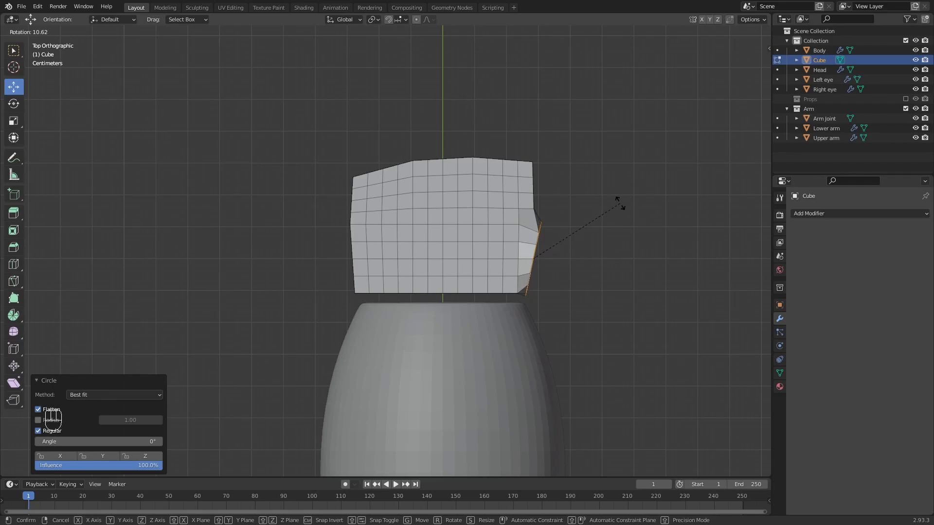
{"action": "left_click", "coordinate": [618, 209]}
{"action": "left_click_drag", "start_coordinate": [535, 223], "coordinate": [535, 229]}
Tilt the circular thumb patch about 10° and lower it about 0.011 m along Z.
{"action": "middle_click_drag", "start_coordinate": [535, 228], "coordinate": [404, 182]}
{"action": "key", "text": "r"}
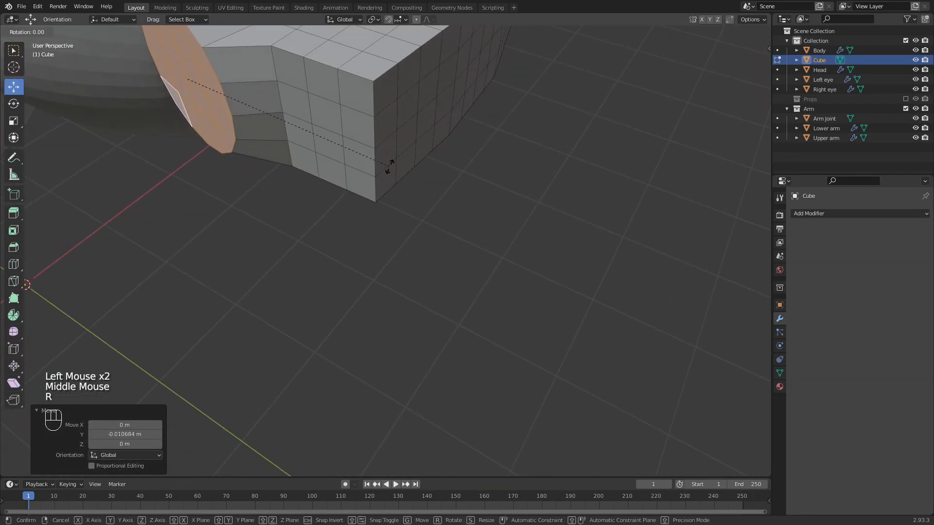
{"action": "left_click", "coordinate": [394, 141]}
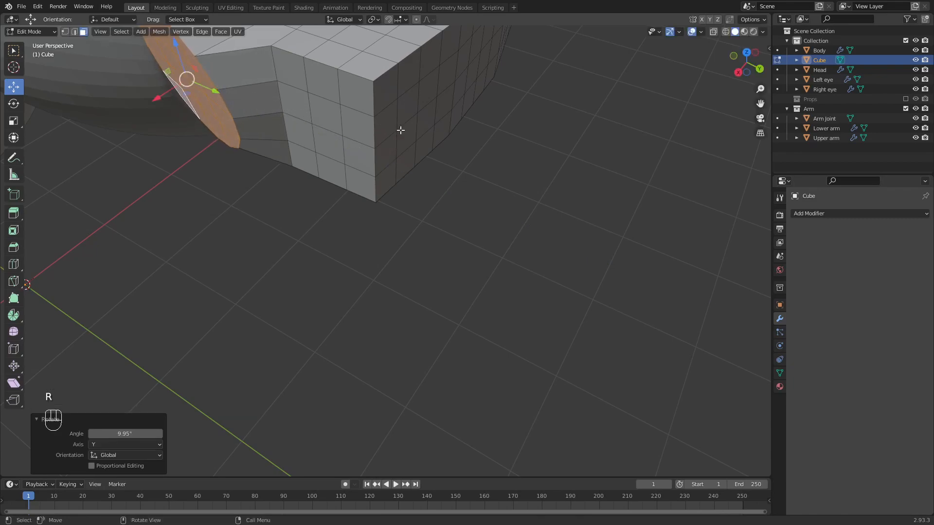
{"action": "scroll", "coordinate": [335, 147], "scroll_direction": "down", "scroll_amount": 3}
{"action": "left_click", "coordinate": [282, 142]}
Rescale the circular thumb patch slightly and return to Object Mode.
{"action": "middle_click_drag", "start_coordinate": [283, 142], "coordinate": [441, 108]}
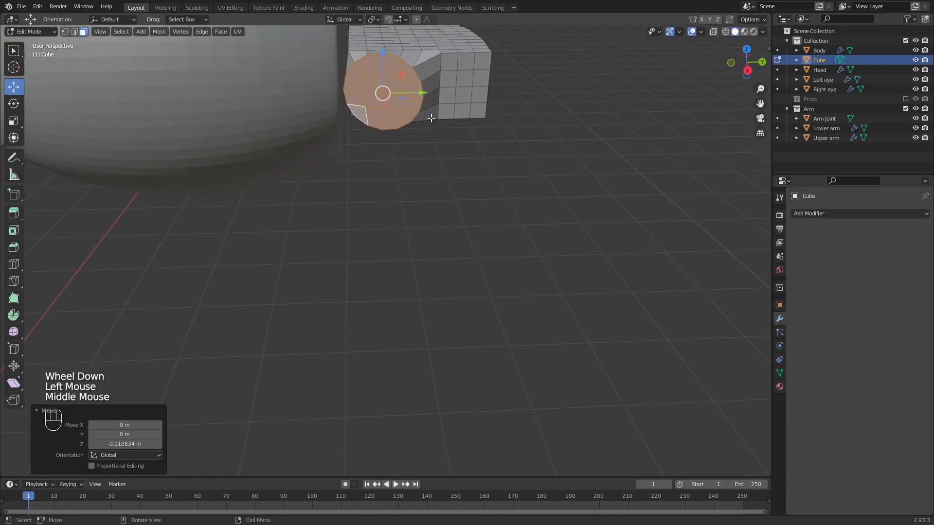
{"action": "key", "text": "s"}
{"action": "middle_click_drag", "start_coordinate": [448, 106], "coordinate": [421, 109]}
{"action": "left_click", "coordinate": [559, 92]}
{"action": "key", "text": "Tab"}
{"action": "middle_click_drag", "start_coordinate": [564, 204], "coordinate": [483, 193]}
{"action": "left_click", "coordinate": [483, 192]}
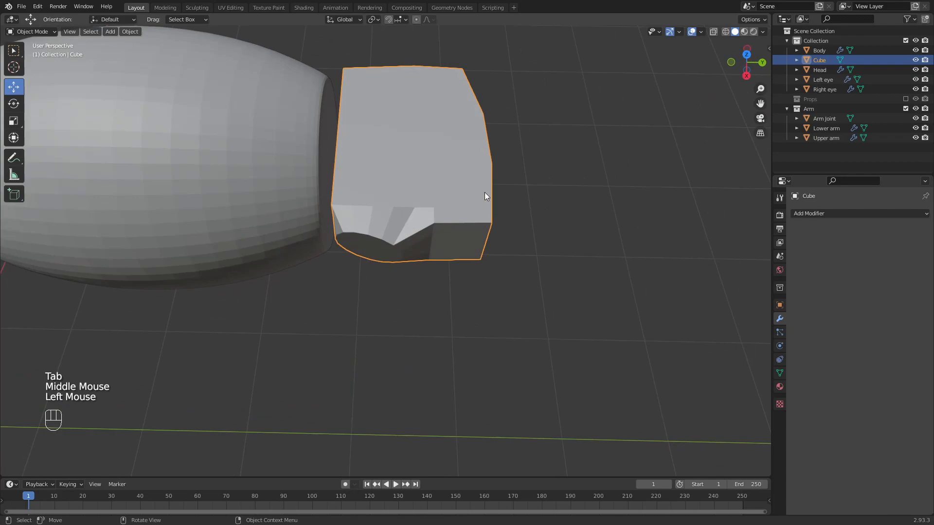
Add a Subdivision modifier to the hand block with 2 viewport levels.
{"action": "left_click", "coordinate": [832, 213]}
{"action": "left_click", "coordinate": [778, 390]}
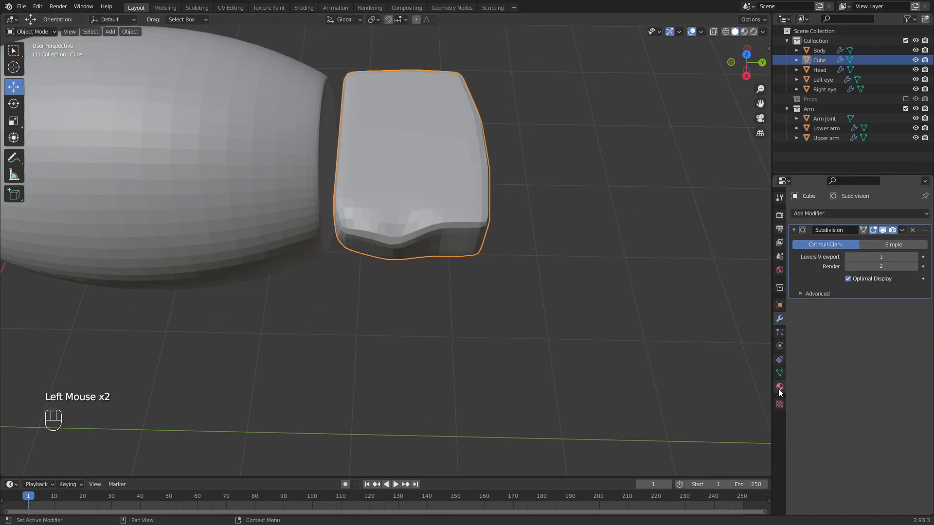
{"action": "left_click", "coordinate": [914, 257]}
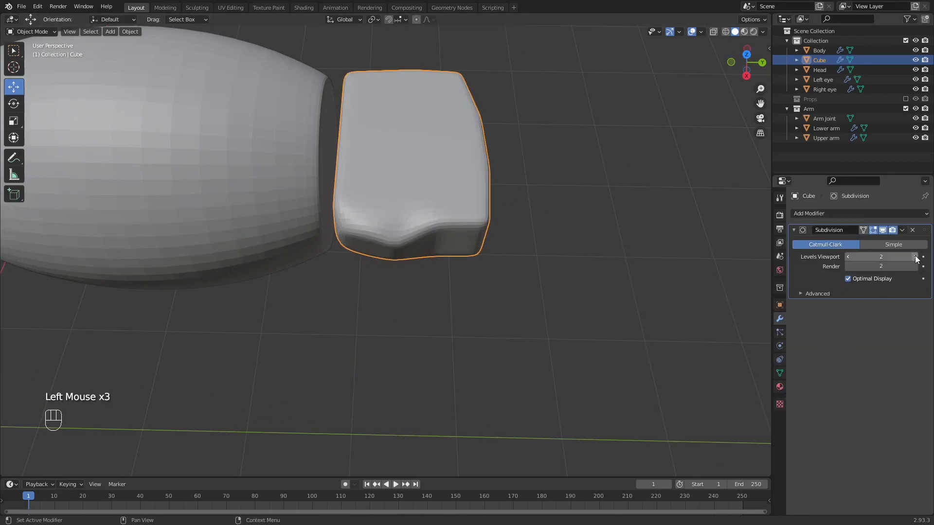
In Edit Mode, inset the faces of the hand block's finger end by about 0.027 m.
{"action": "middle_click_drag", "start_coordinate": [561, 272], "coordinate": [317, 212]}
{"action": "left_click", "coordinate": [355, 199]}
{"action": "key", "text": "Tab"}
{"action": "scroll", "coordinate": [369, 209], "scroll_direction": "up", "scroll_amount": 2}
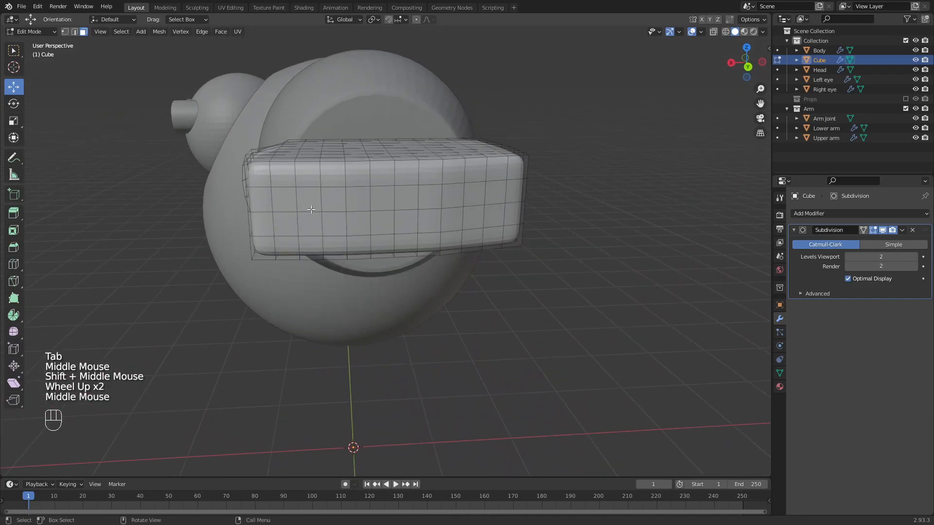
{"action": "key", "text": "3"}
{"action": "left_click_drag", "start_coordinate": [251, 176], "coordinate": [257, 173]}
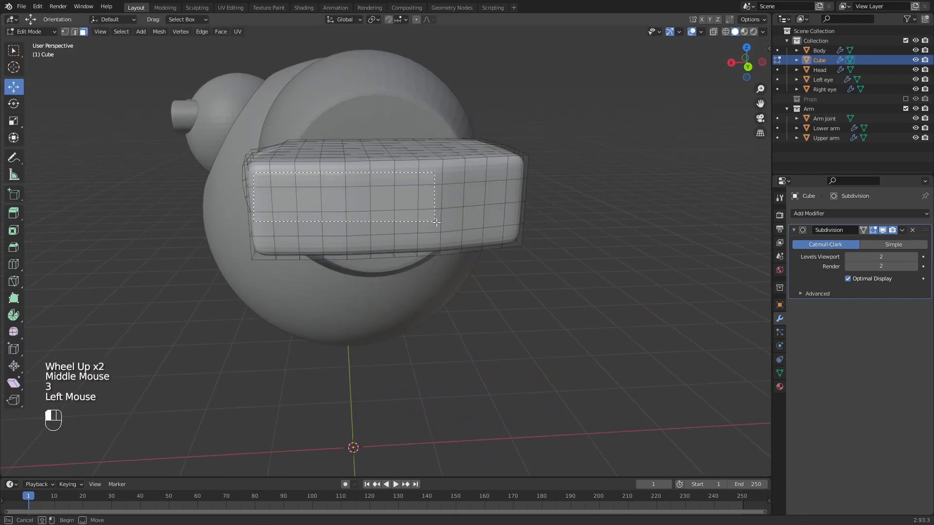
{"action": "left_click_drag", "start_coordinate": [507, 237], "coordinate": [514, 235]}
{"action": "key", "text": "i"}
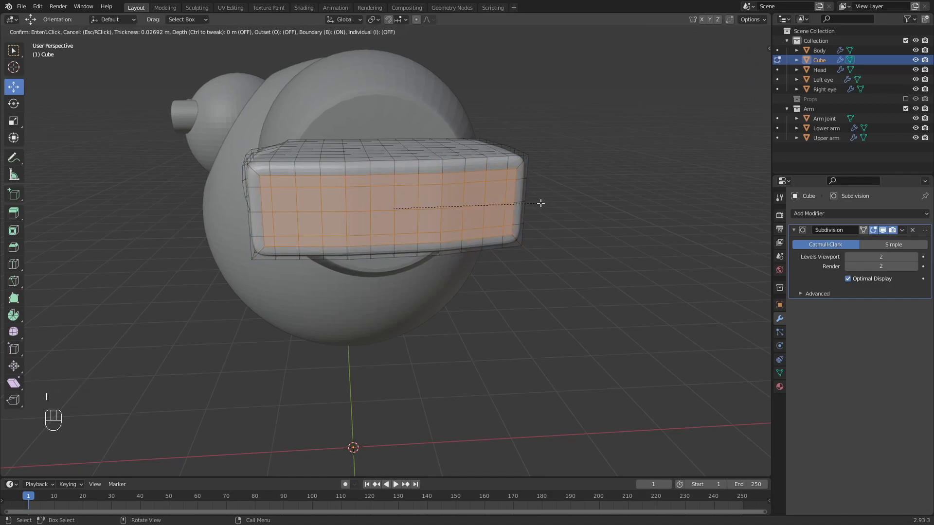
{"action": "left_click", "coordinate": [541, 202]}
Isolate the hand block in local view and inset the central square of faces on its wrist end about 0.008 m.
{"action": "middle_click_drag", "start_coordinate": [541, 202], "coordinate": [551, 292]}
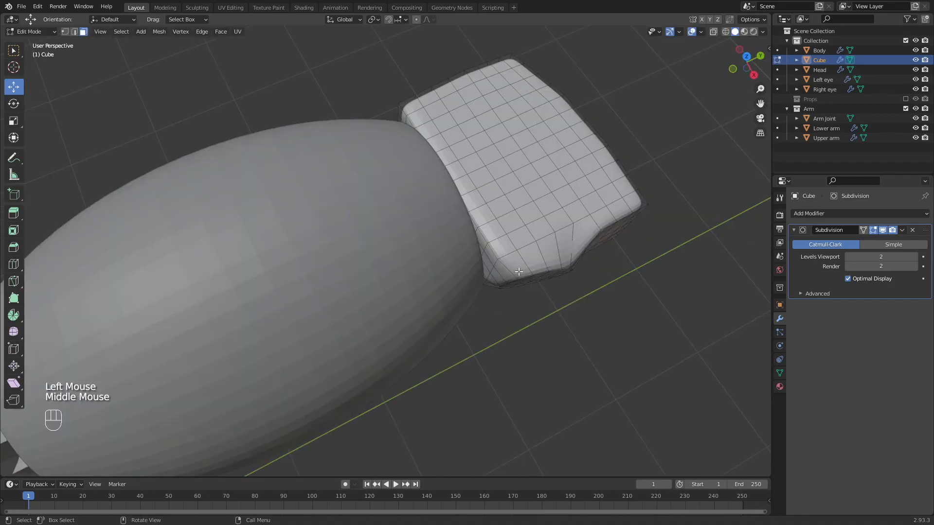
{"action": "key", "text": "KP_Divide"}
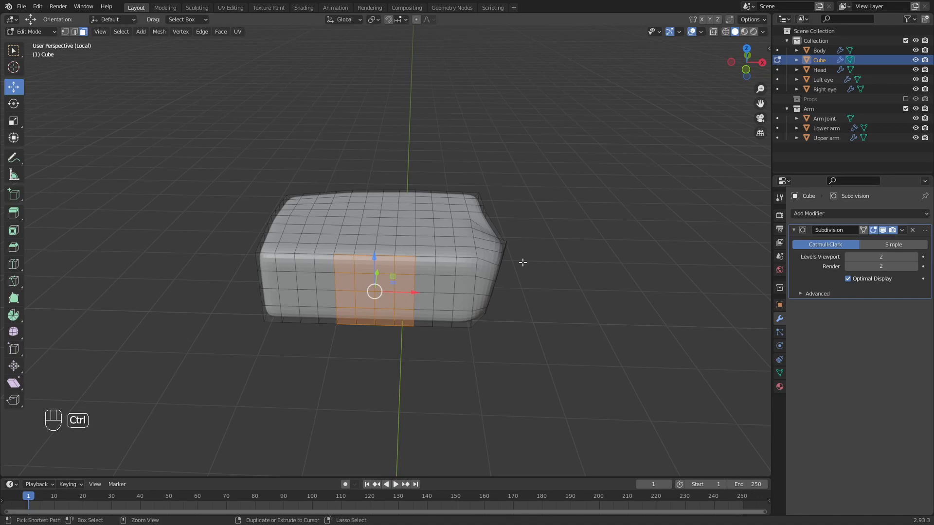
{"action": "key", "text": "ctrl+z"}
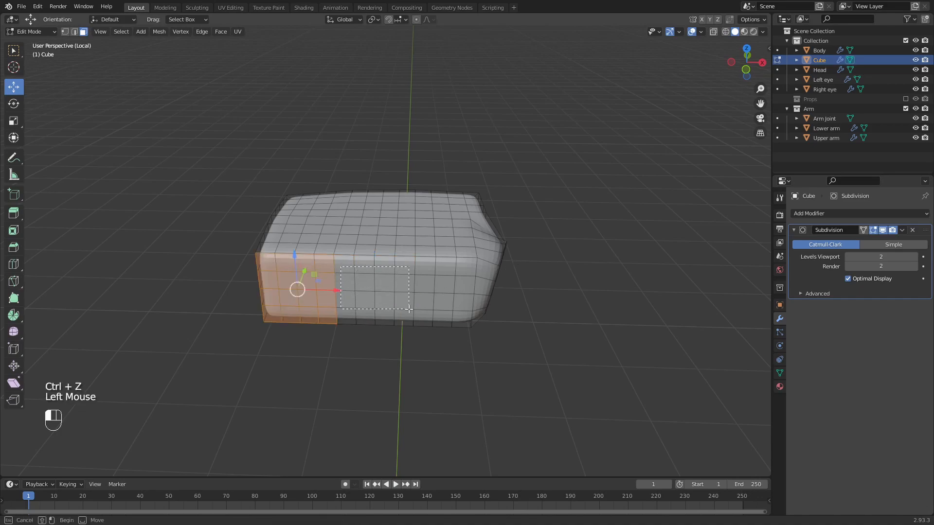
{"action": "left_click", "coordinate": [374, 289]}
{"action": "key", "text": "i"}
{"action": "left_click", "coordinate": [521, 267]}
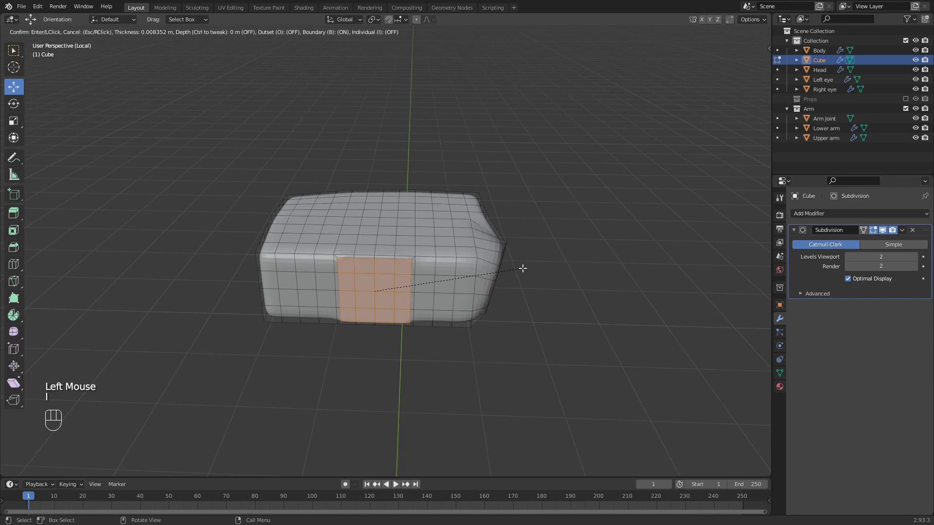
Turn the inset wrist faces into a circle with LoopTools and scale it down slightly.
{"action": "right_click", "coordinate": [400, 298]}
{"action": "mouse_move", "coordinate": [398, 296]}
{"action": "left_click", "coordinate": [445, 304]}
{"action": "key", "text": "s"}
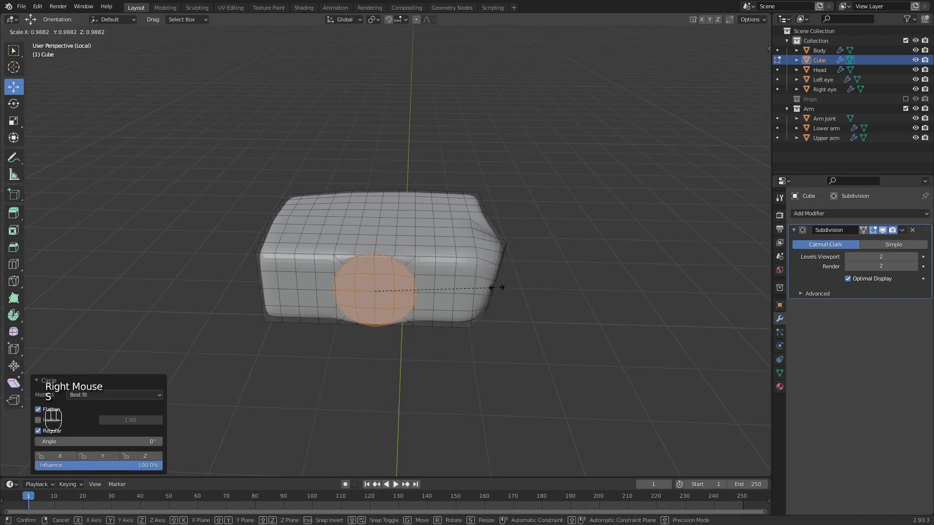
{"action": "left_click", "coordinate": [563, 263]}
Extrude the circular wrist patch into the hand block to form a recessed socket.
{"action": "middle_click_drag", "start_coordinate": [563, 263], "coordinate": [520, 286]}
{"action": "middle_click_drag", "start_coordinate": [323, 273], "coordinate": [341, 256]}
{"action": "left_click", "coordinate": [340, 255]}
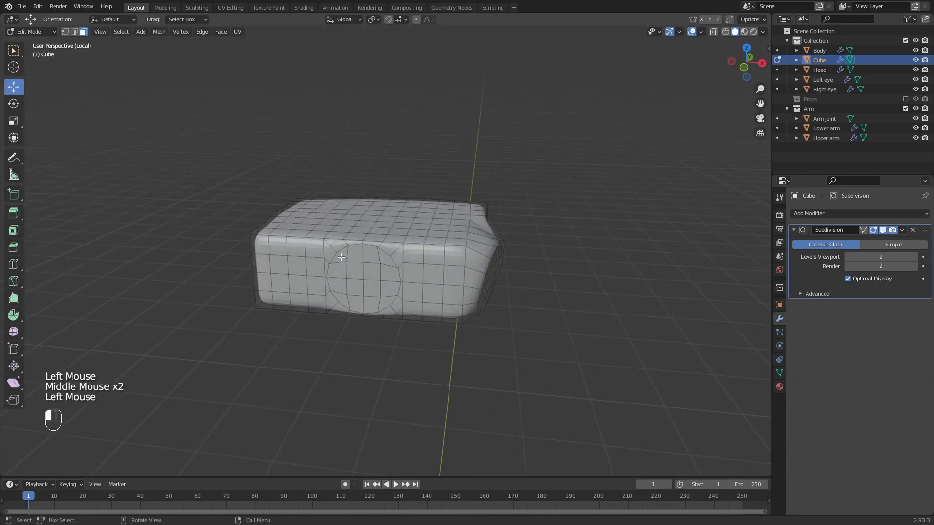
{"action": "left_click_drag", "start_coordinate": [382, 301], "coordinate": [382, 301]}
{"action": "middle_click", "coordinate": [450, 265]}
{"action": "left_click", "coordinate": [434, 270], "text": "shift"}
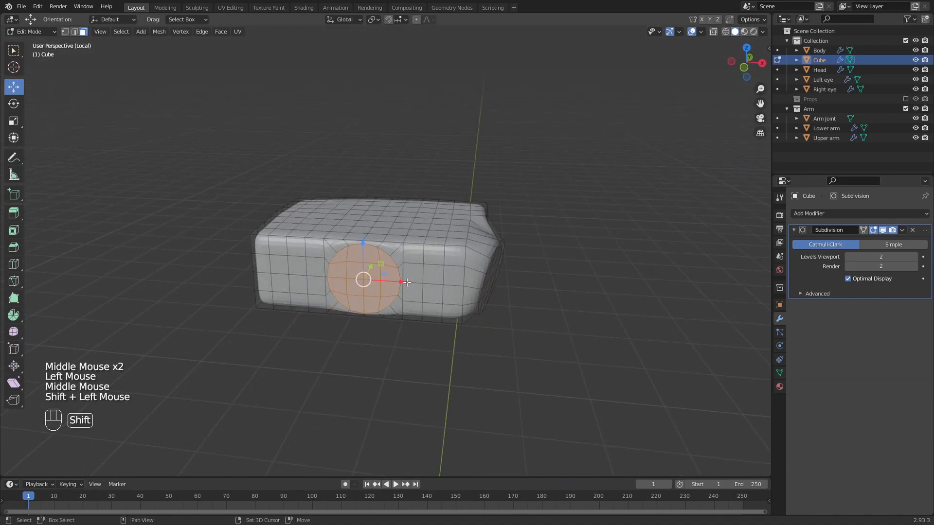
{"action": "key", "text": "e"}
{"action": "left_click", "coordinate": [436, 269]}
Inset the circular thumb patch on the block's side and extrude it inward as a socket, finishing in Object Mode.
{"action": "middle_click_drag", "start_coordinate": [589, 256], "coordinate": [478, 246]}
{"action": "left_click_drag", "start_coordinate": [365, 252], "coordinate": [411, 299]}
{"action": "left_click", "coordinate": [416, 263], "text": "shift"}
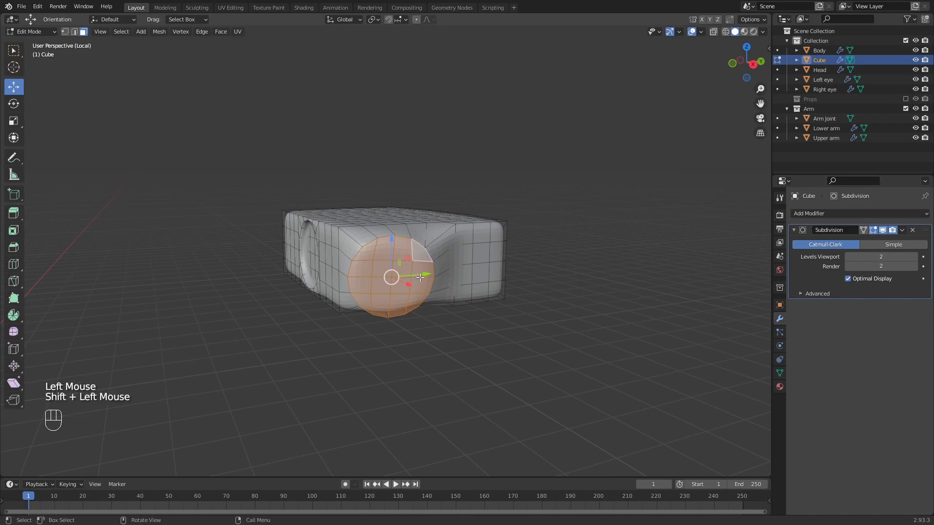
{"action": "key", "text": "ctrl+z"}
{"action": "key", "text": "s"}
{"action": "right_click", "coordinate": [558, 278]}
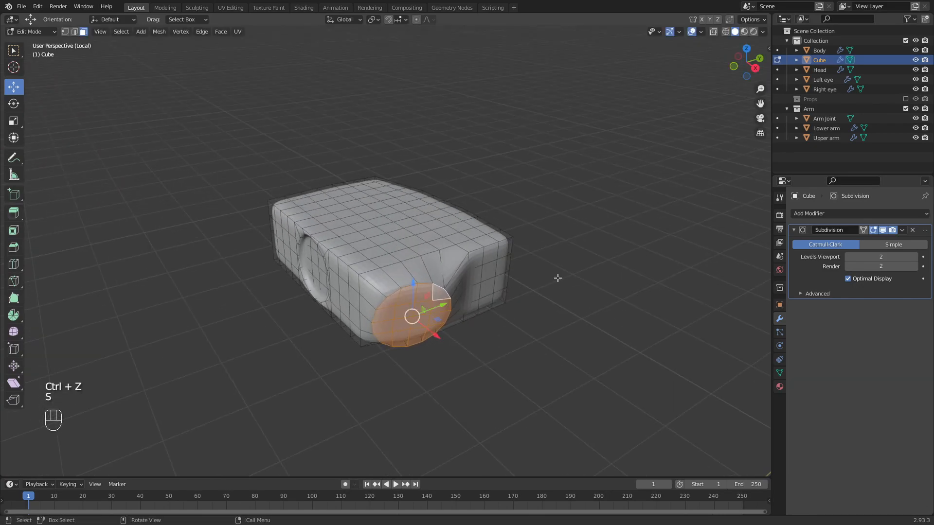
{"action": "key", "text": "i"}
{"action": "left_click", "coordinate": [553, 277]}
{"action": "key", "text": "e"}
{"action": "left_click", "coordinate": [559, 275]}
{"action": "key", "text": "Tab"}
Leave local view so the hand block is shown together with the rest of the character.
{"action": "middle_click_drag", "start_coordinate": [568, 276], "coordinate": [500, 290]}
{"action": "scroll", "coordinate": [414, 296], "scroll_direction": "down", "scroll_amount": 2}
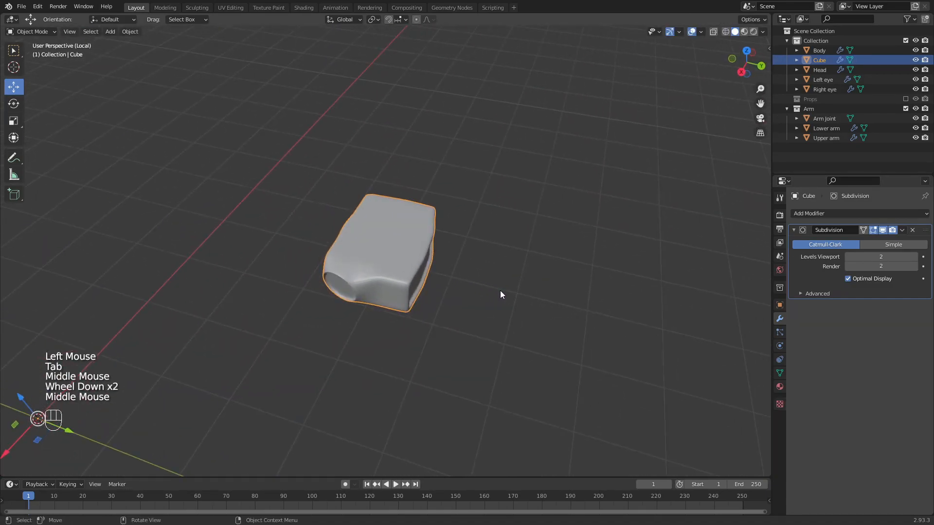
{"action": "key", "text": "KP_7"}
{"action": "scroll", "coordinate": [500, 291], "scroll_direction": "down", "scroll_amount": 2}
{"action": "key", "text": "KP_Divide"}
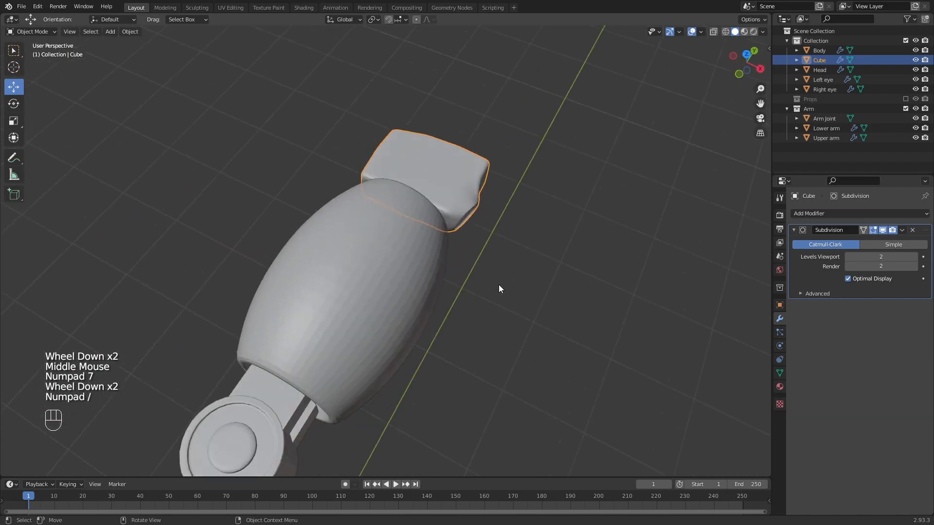
Set the hand block's origin to its geometry.
{"action": "left_click", "coordinate": [562, 306]}
{"action": "middle_click_drag", "start_coordinate": [563, 306], "coordinate": [481, 265]}
{"action": "left_click", "coordinate": [482, 234]}
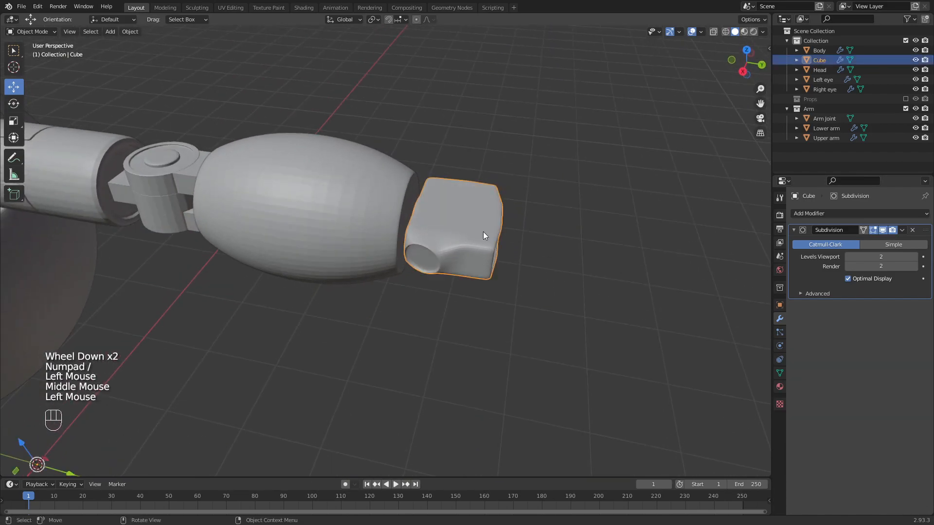
{"action": "scroll", "coordinate": [259, 198], "scroll_direction": "down", "scroll_amount": 3}
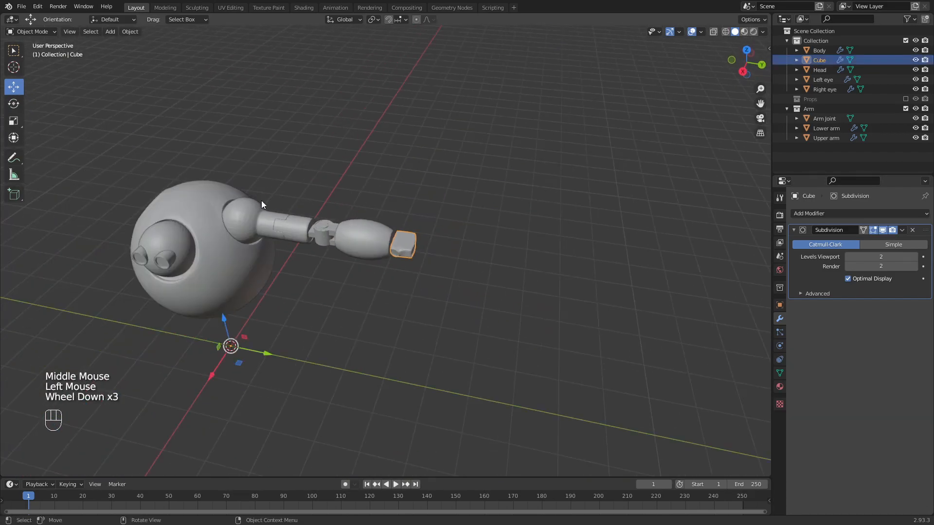
{"action": "right_click", "coordinate": [407, 241]}
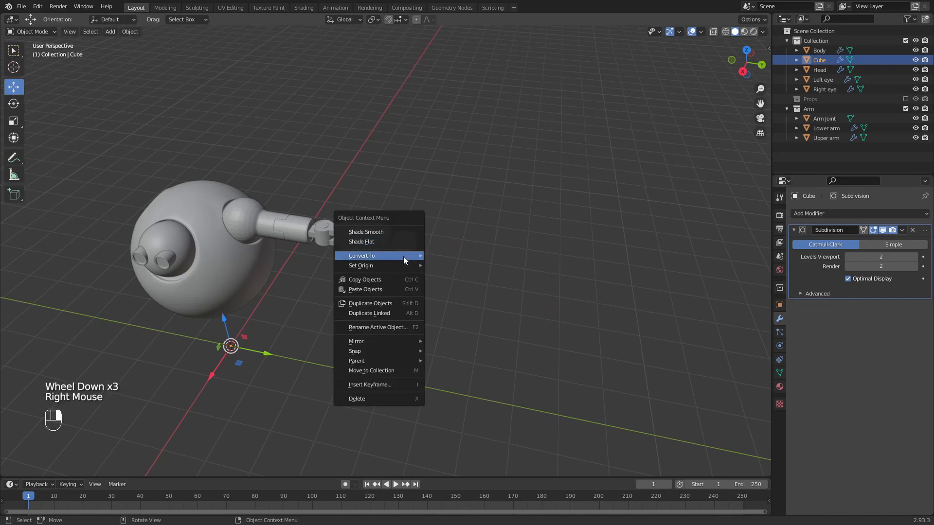
{"action": "mouse_move", "coordinate": [401, 264]}
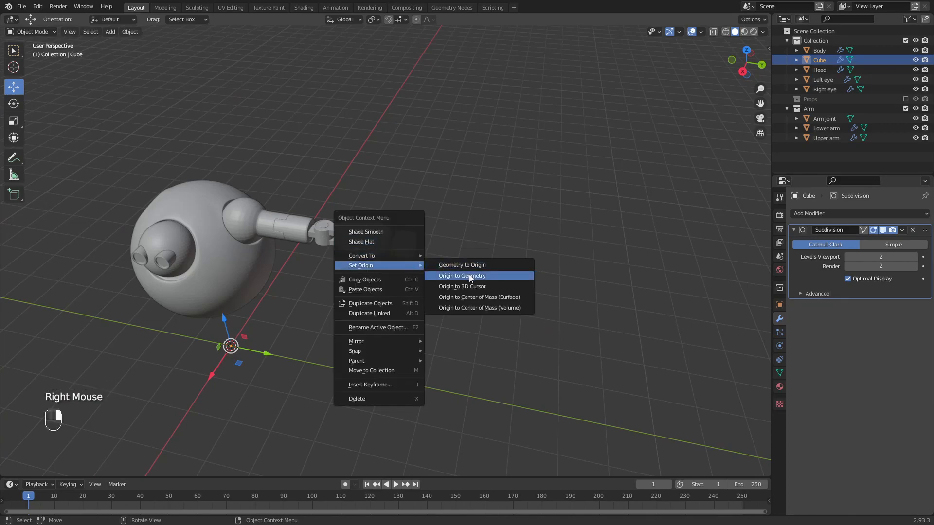
{"action": "left_click", "coordinate": [469, 275]}
{"action": "scroll", "coordinate": [462, 260], "scroll_direction": "up", "scroll_amount": 1}
{"action": "left_click", "coordinate": [440, 239]}
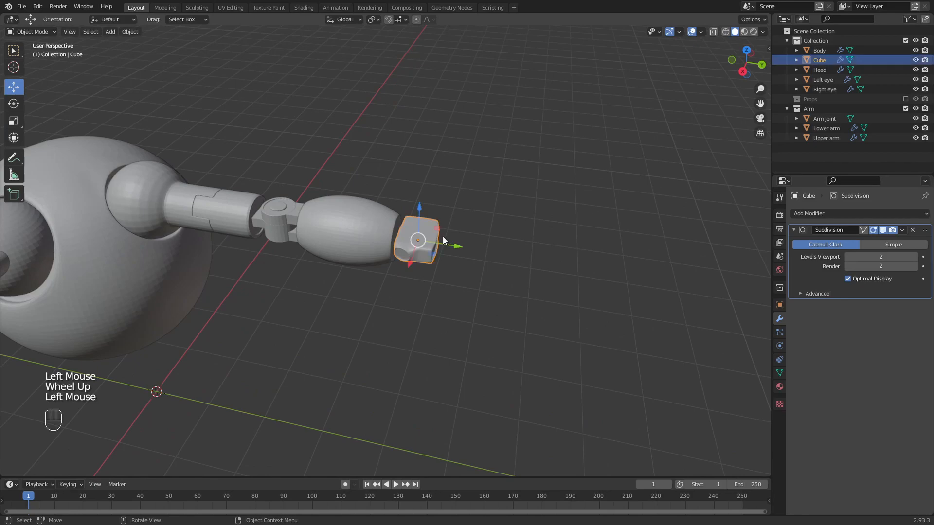
Move the hand block outward along Y to leave a gap between it and the lower arm.
{"action": "left_click_drag", "start_coordinate": [455, 248], "coordinate": [470, 250]}
{"action": "middle_click_drag", "start_coordinate": [470, 254], "coordinate": [499, 282]}
{"action": "left_click", "coordinate": [481, 274]}
{"action": "scroll", "coordinate": [484, 276], "scroll_direction": "up", "scroll_amount": 1}
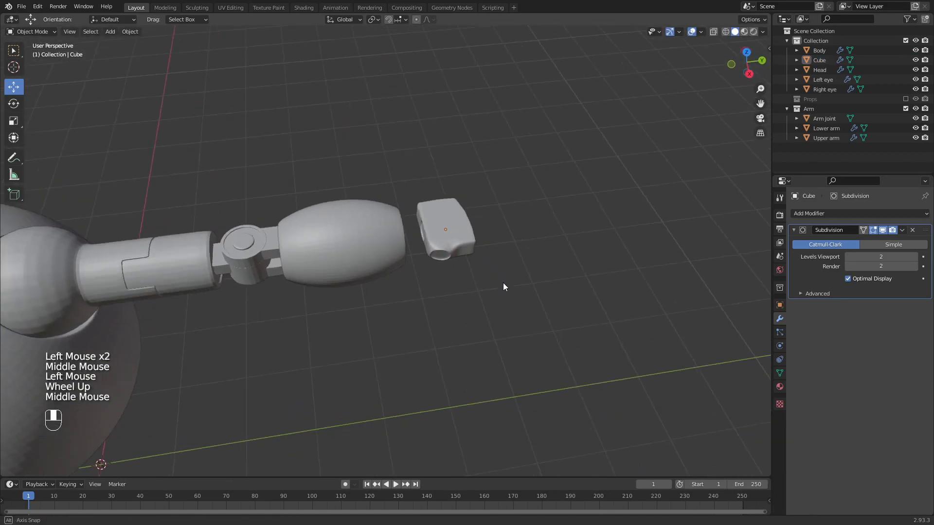
{"action": "scroll", "coordinate": [588, 203], "scroll_direction": "up", "scroll_amount": 2}
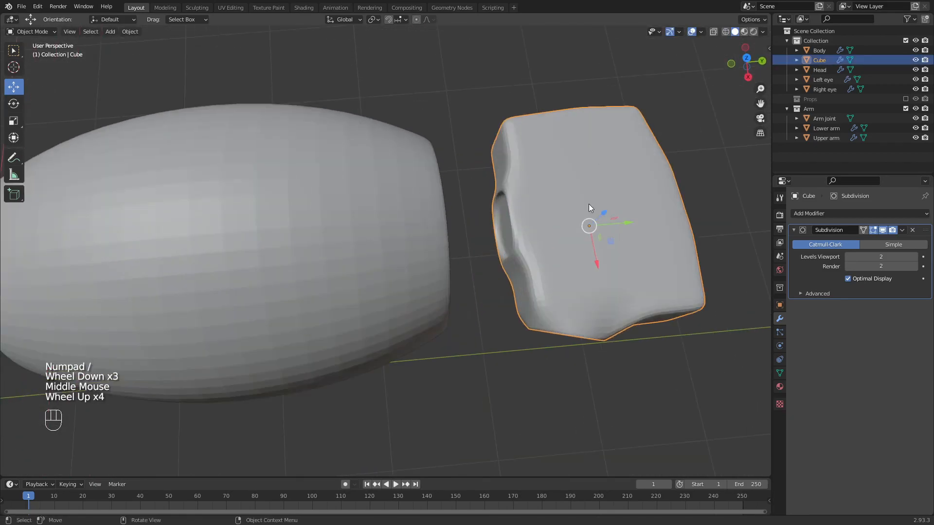
Undo the latest edits on the hand block and return to Object Mode.
{"action": "key", "text": "ctrl+z"}
{"action": "key", "text": "ctrl+z"}
{"action": "key", "text": "ctrl+z"}
{"action": "key", "text": "ctrl+z"}
{"action": "key", "text": "ctrl+z"}
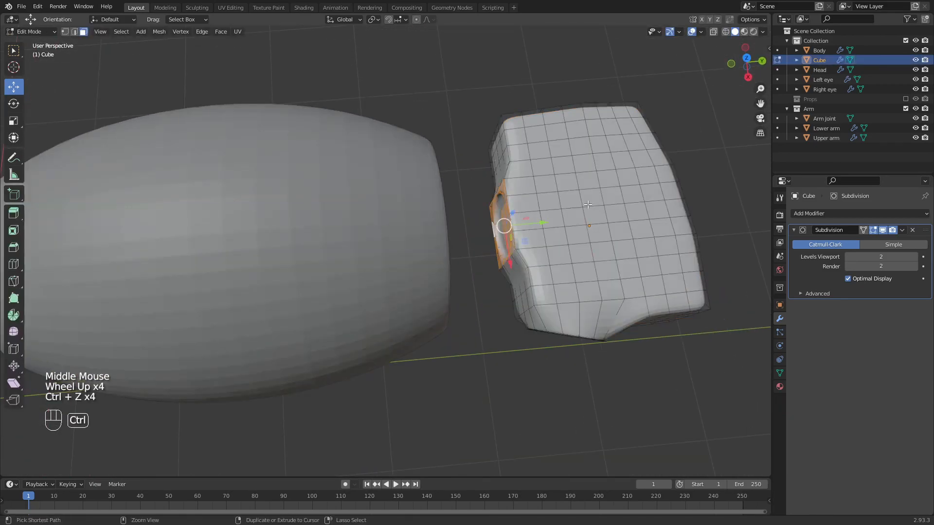
{"action": "left_click", "coordinate": [474, 200]}
{"action": "key", "text": "Tab"}
{"action": "scroll", "coordinate": [452, 200], "scroll_direction": "down", "scroll_amount": 3}
{"action": "middle_click_drag", "start_coordinate": [484, 202], "coordinate": [464, 183]}
{"action": "scroll", "coordinate": [507, 154], "scroll_direction": "up", "scroll_amount": 2}
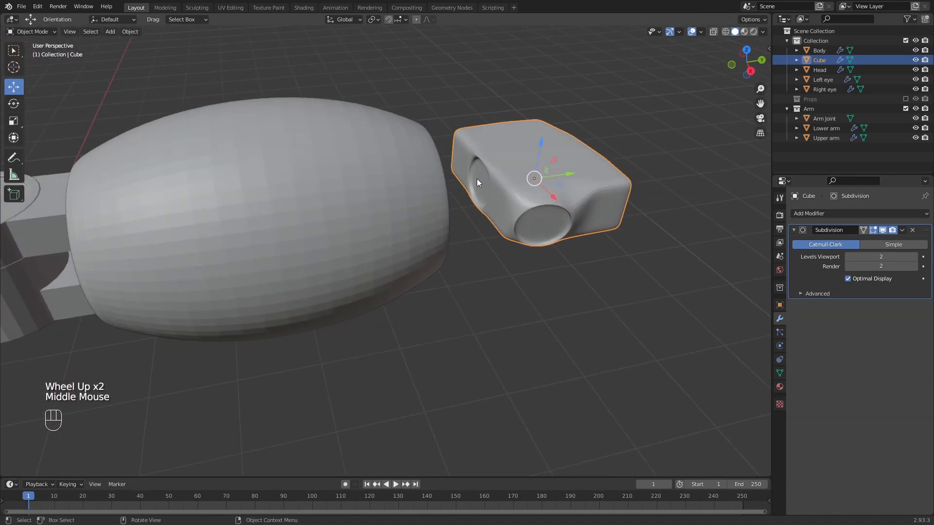
Place the 3D cursor at the hand's wrist socket, add a UV sphere there and scale it down to about 0.07.
{"action": "right_click", "coordinate": [476, 179], "text": "shift"}
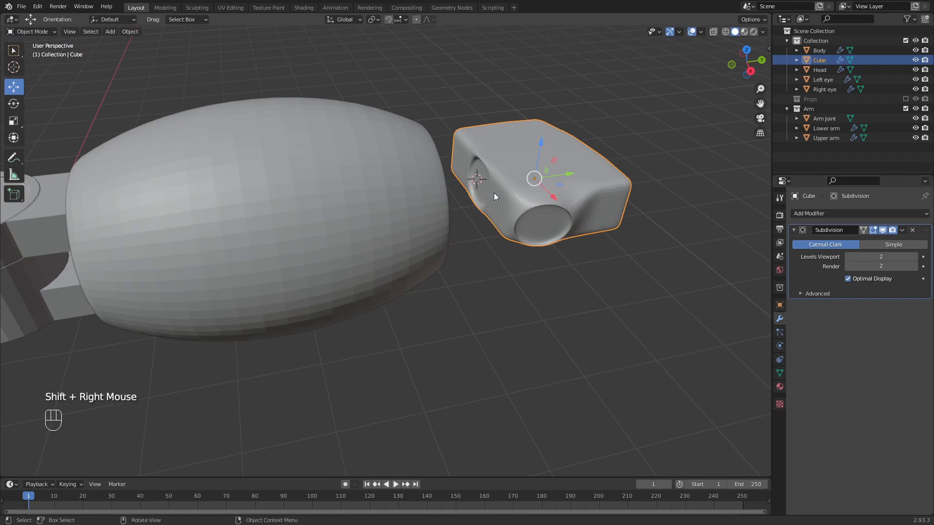
{"action": "key", "text": "shift+a"}
{"action": "mouse_move", "coordinate": [494, 192]}
{"action": "key", "text": "Escape"}
{"action": "key", "text": "shift+a"}
{"action": "mouse_move", "coordinate": [470, 181]}
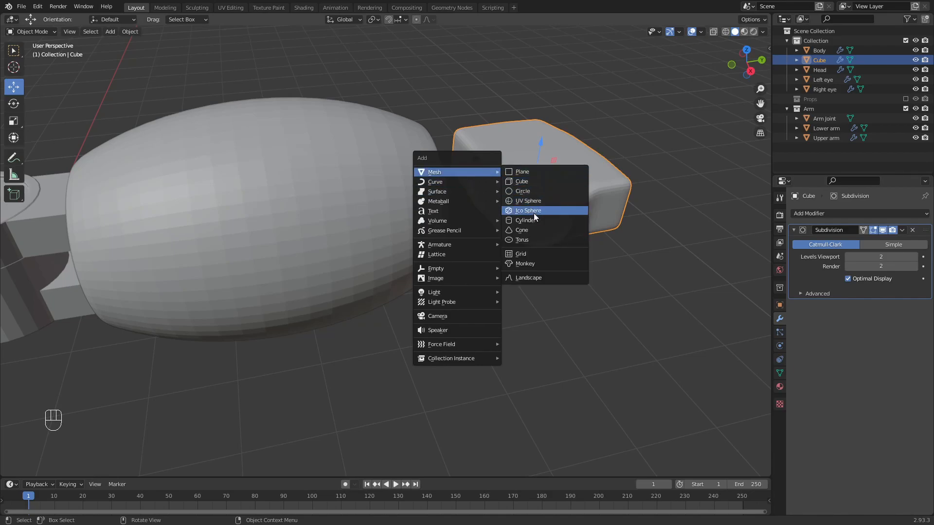
{"action": "left_click", "coordinate": [540, 201]}
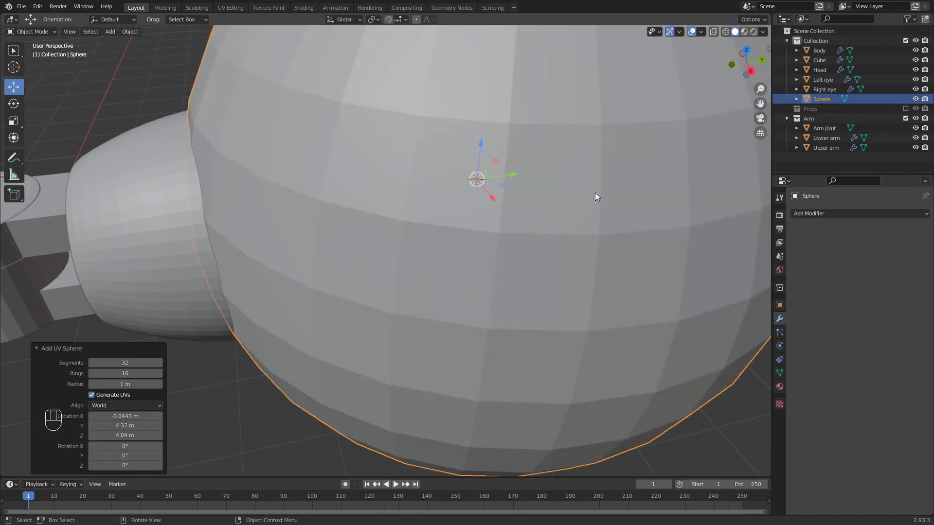
{"action": "key", "text": "s"}
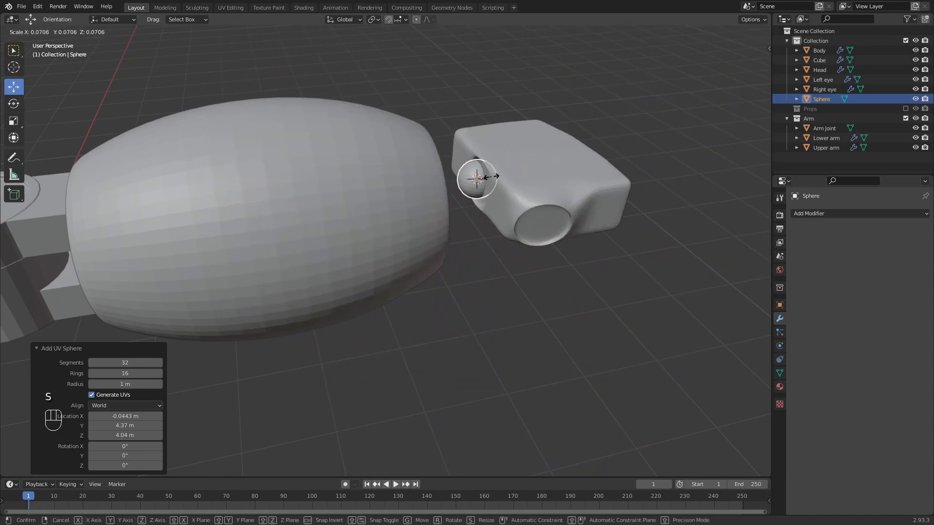
{"action": "left_click", "coordinate": [496, 180]}
Shift the small sphere toward the wrist socket and isolate it with the hand block in local view.
{"action": "middle_click_drag", "start_coordinate": [496, 180], "coordinate": [553, 199]}
{"action": "left_click_drag", "start_coordinate": [435, 142], "coordinate": [450, 145]}
{"action": "scroll", "coordinate": [450, 144], "scroll_direction": "up", "scroll_amount": 3}
{"action": "middle_click_drag", "start_coordinate": [450, 144], "coordinate": [565, 80]}
{"action": "key", "text": "KP_Divide"}
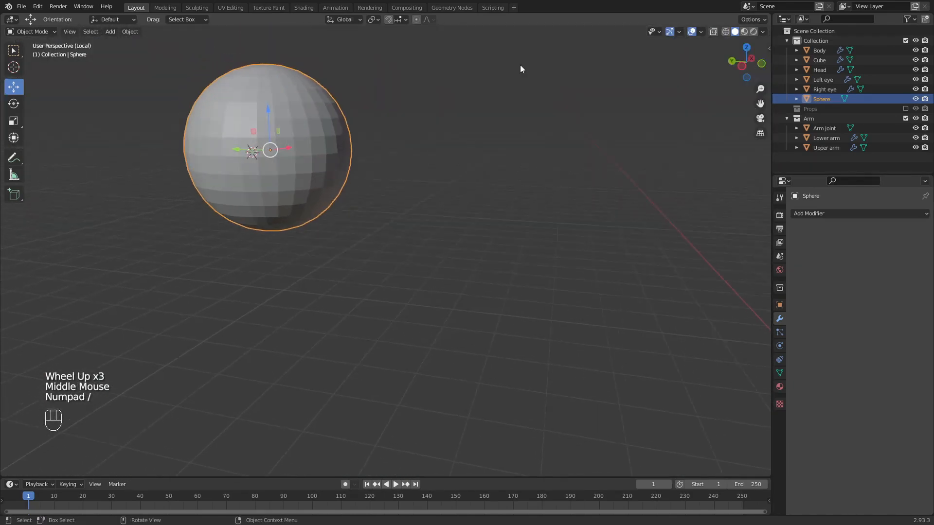
{"action": "scroll", "coordinate": [514, 85], "scroll_direction": "down", "scroll_amount": 1}
{"action": "key", "text": "KP_Divide"}
{"action": "left_click", "coordinate": [162, 95], "text": "shift"}
{"action": "key", "text": "KP_Divide"}
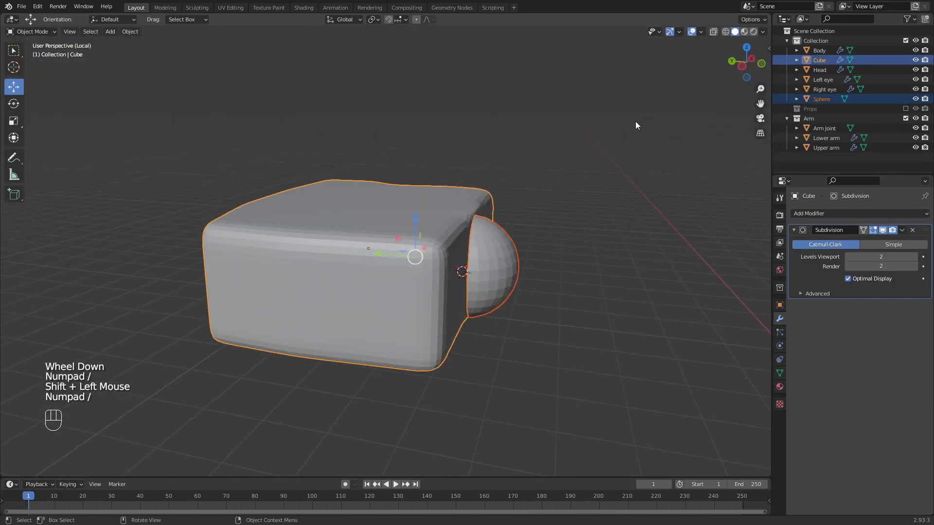
Adjust the sphere's position and scale so it sits in the hand block's wrist socket.
{"action": "left_click", "coordinate": [496, 267]}
{"action": "middle_click_drag", "start_coordinate": [559, 219], "coordinate": [413, 214]}
{"action": "left_click_drag", "start_coordinate": [389, 266], "coordinate": [379, 265]}
{"action": "middle_click_drag", "start_coordinate": [438, 218], "coordinate": [423, 209]}
{"action": "left_click_drag", "start_coordinate": [353, 224], "coordinate": [353, 216]}
{"action": "key", "text": "s"}
{"action": "middle_click_drag", "start_coordinate": [493, 204], "coordinate": [389, 258]}
{"action": "left_click_drag", "start_coordinate": [342, 252], "coordinate": [338, 252]}
{"action": "left_click", "coordinate": [338, 252]}
{"action": "scroll", "coordinate": [583, 188], "scroll_direction": "down", "scroll_amount": 2}
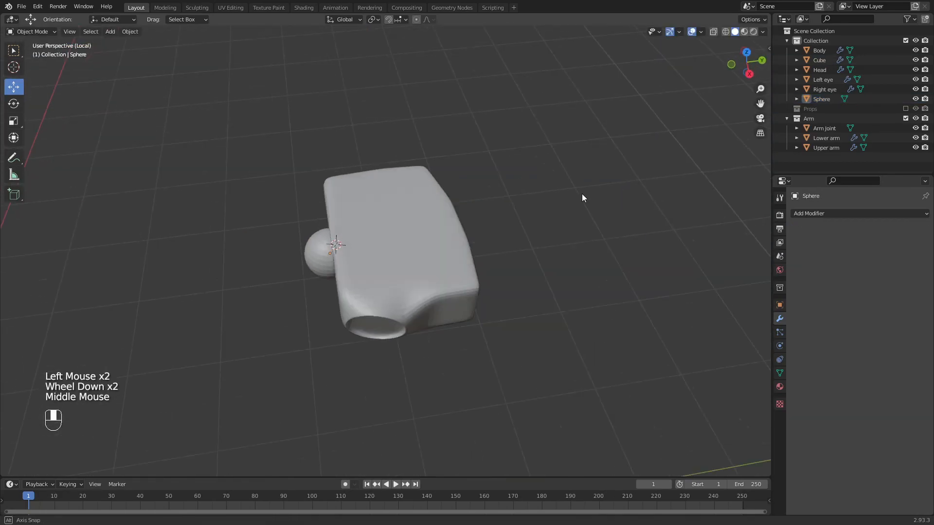
Leave local view and move the hand block together with its wrist sphere along Y toward the lower arm.
{"action": "key", "text": "KP_Divide"}
{"action": "scroll", "coordinate": [580, 194], "scroll_direction": "down", "scroll_amount": 1}
{"action": "mouse_move", "coordinate": [579, 194]}
{"action": "middle_mouse_down"}
{"action": "mouse_move", "coordinate": [528, 270]}
{"action": "mouse_move", "coordinate": [588, 179]}
{"action": "mouse_move", "coordinate": [574, 194]}
{"action": "middle_mouse_up"}
{"action": "left_click", "coordinate": [588, 179]}
{"action": "key", "text": "w"}
{"action": "key", "text": "s"}
{"action": "left_click", "coordinate": [617, 177]}
{"action": "scroll", "coordinate": [617, 177], "scroll_direction": "down", "scroll_amount": 3}
{"action": "left_click", "coordinate": [564, 199], "text": "shift"}
{"action": "left_click", "coordinate": [14, 87]}
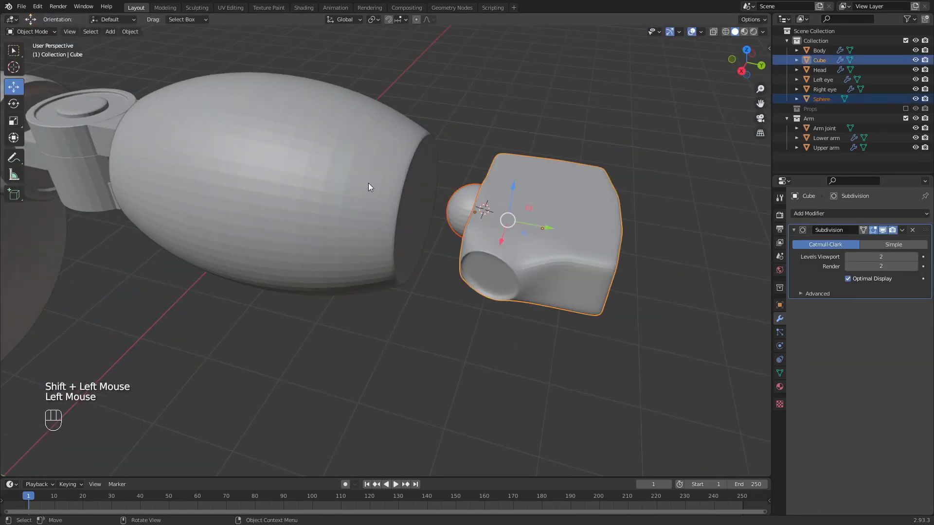
{"action": "left_click_drag", "start_coordinate": [545, 229], "coordinate": [525, 223]}
Select the lower arm's end face at the wrist in Edit Mode and scale it to about 0.9.
{"action": "left_click", "coordinate": [409, 190]}
{"action": "middle_click_drag", "start_coordinate": [413, 152], "coordinate": [390, 229]}
{"action": "key", "text": "Tab"}
{"action": "left_click", "coordinate": [390, 212]}
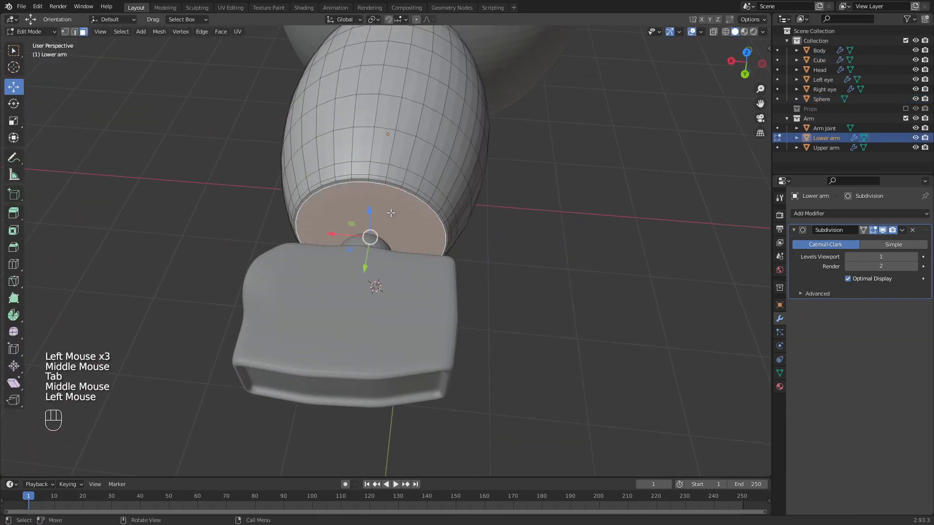
{"action": "middle_click_drag", "start_coordinate": [467, 209], "coordinate": [439, 189]}
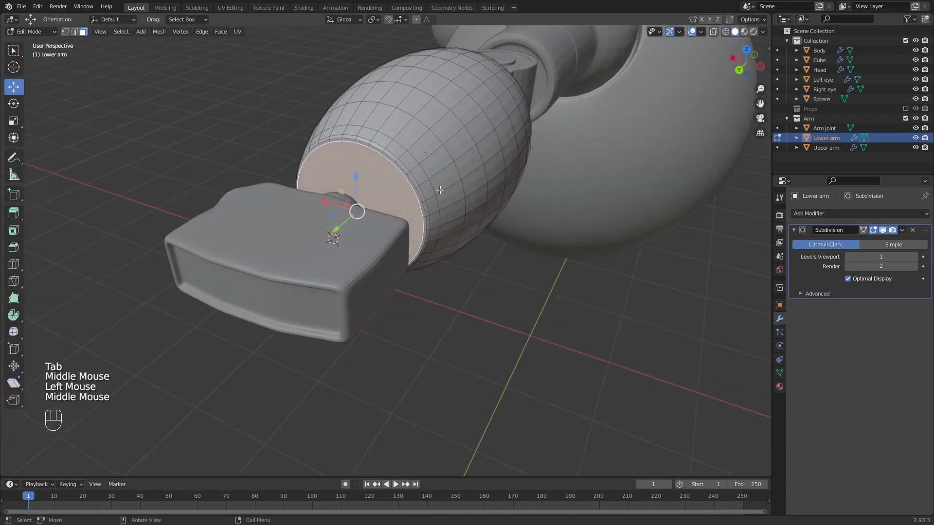
{"action": "key", "text": "s"}
{"action": "left_click", "coordinate": [531, 173]}
Extrude the lower arm's end face about 0.07 m inward and inset it by about 0.146 m.
{"action": "middle_click_drag", "start_coordinate": [532, 174], "coordinate": [416, 201]}
{"action": "key", "text": "e"}
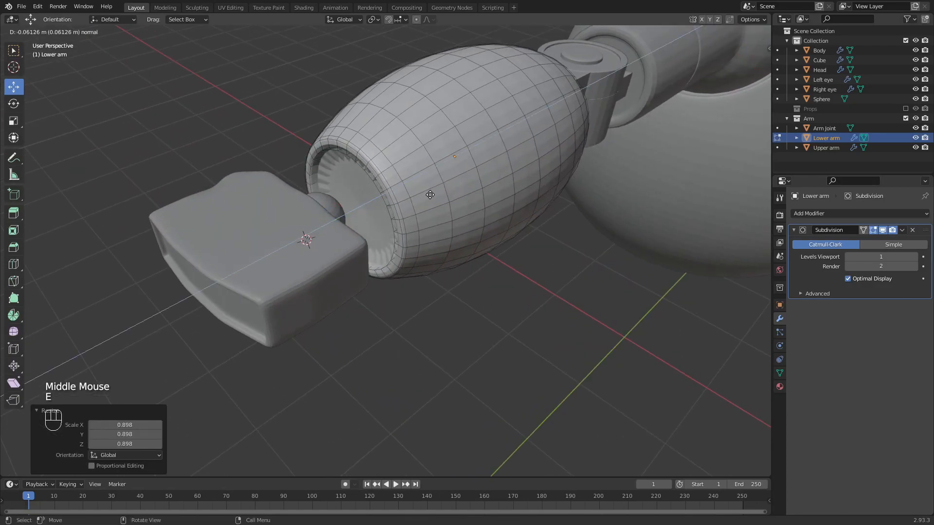
{"action": "left_click", "coordinate": [432, 193]}
{"action": "key", "text": "i"}
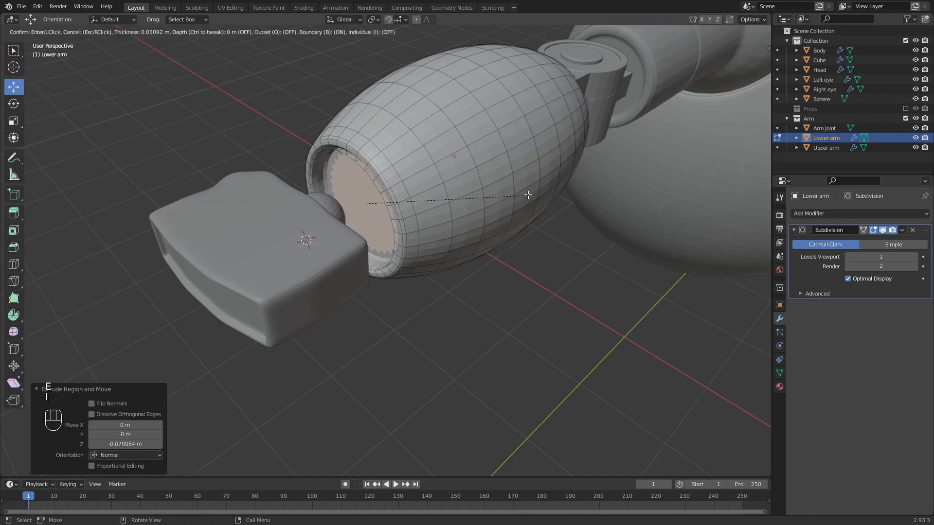
{"action": "left_click", "coordinate": [519, 192]}
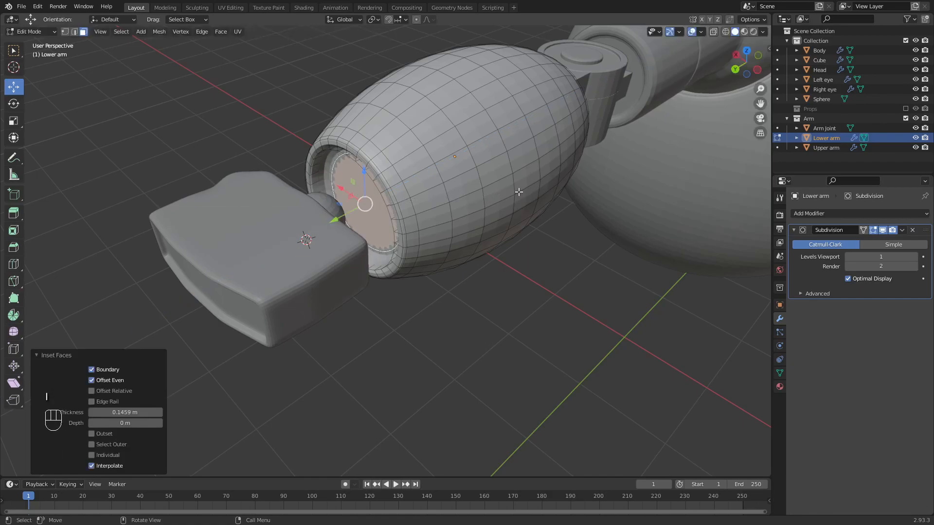
Extrude the inset wrist face about 0.068 m outward, then inset it again and recess it about 0.049 m.
{"action": "key", "text": "e"}
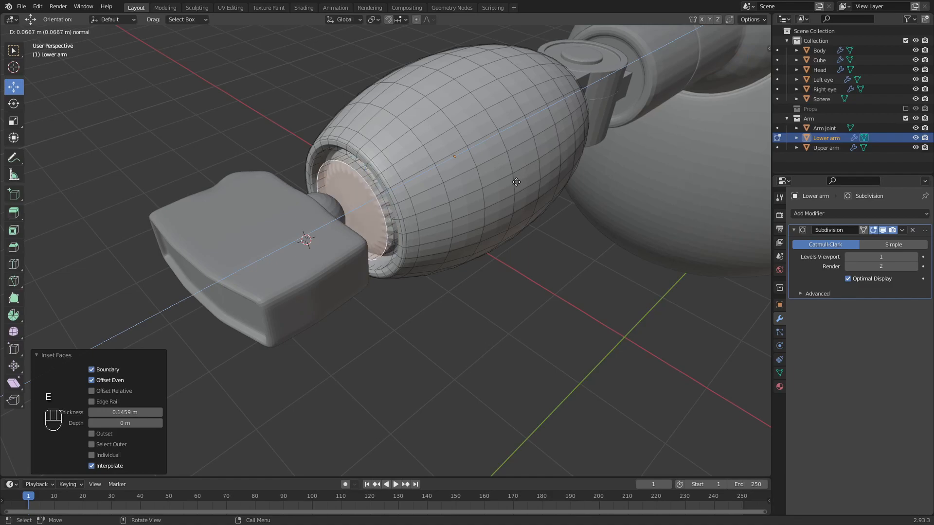
{"action": "left_click", "coordinate": [517, 182]}
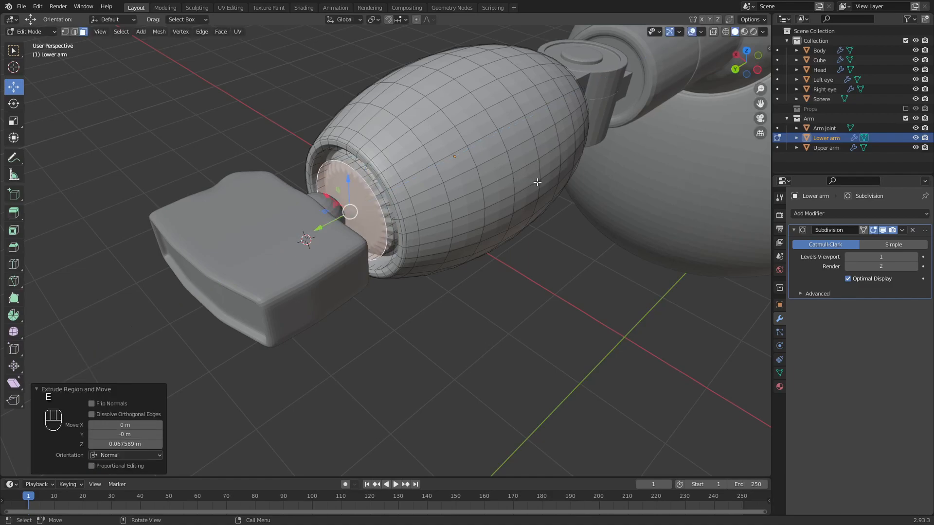
{"action": "key", "text": "i"}
{"action": "left_click", "coordinate": [506, 171]}
{"action": "middle_click_drag", "start_coordinate": [506, 171], "coordinate": [483, 198]}
{"action": "key", "text": "e"}
{"action": "left_click", "coordinate": [484, 191]}
Bevel the recessed wrist face of the lower arm and return to Object Mode.
{"action": "key", "text": "ctrl+b"}
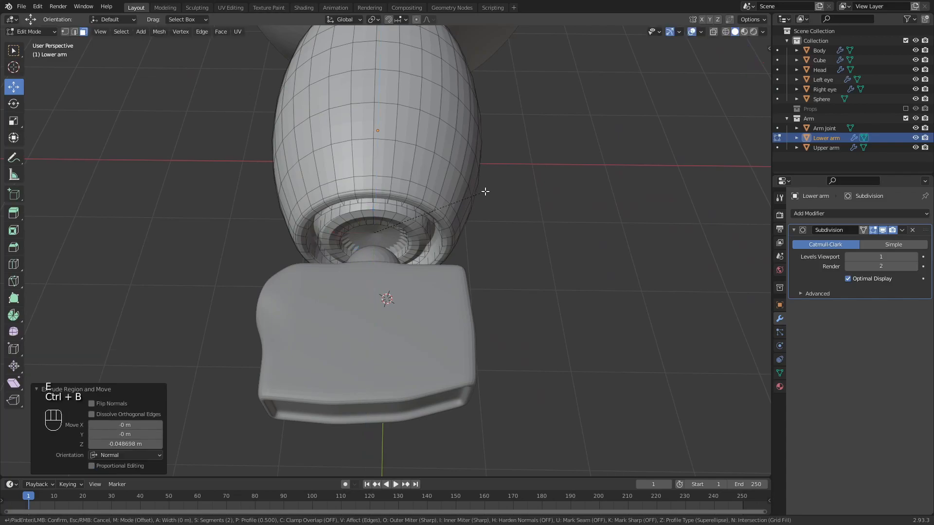
{"action": "left_click", "coordinate": [491, 191]}
{"action": "middle_click_drag", "start_coordinate": [519, 203], "coordinate": [640, 196]}
{"action": "key", "text": "Tab"}
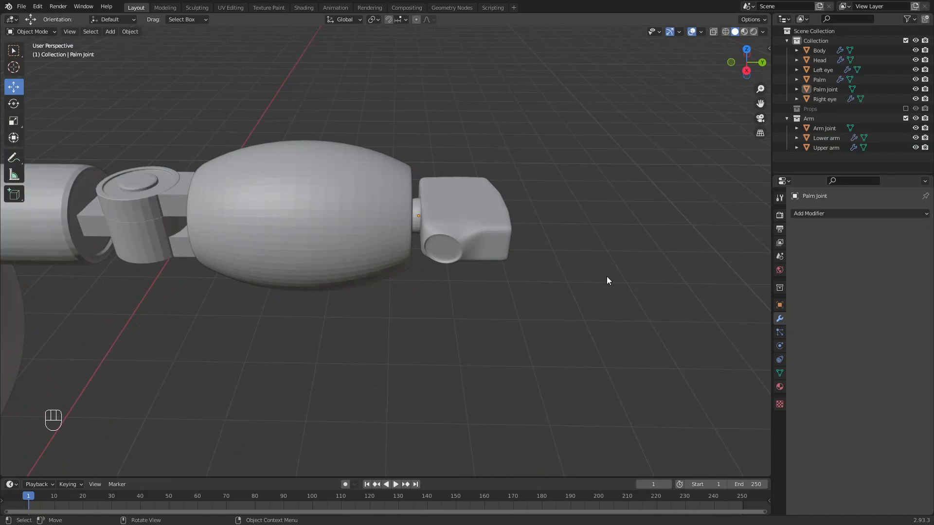
Place the 3D cursor in the palm's front finger slot on the thumb side and add a UV sphere there.
{"action": "scroll", "coordinate": [607, 281], "scroll_direction": "down", "scroll_amount": 5}
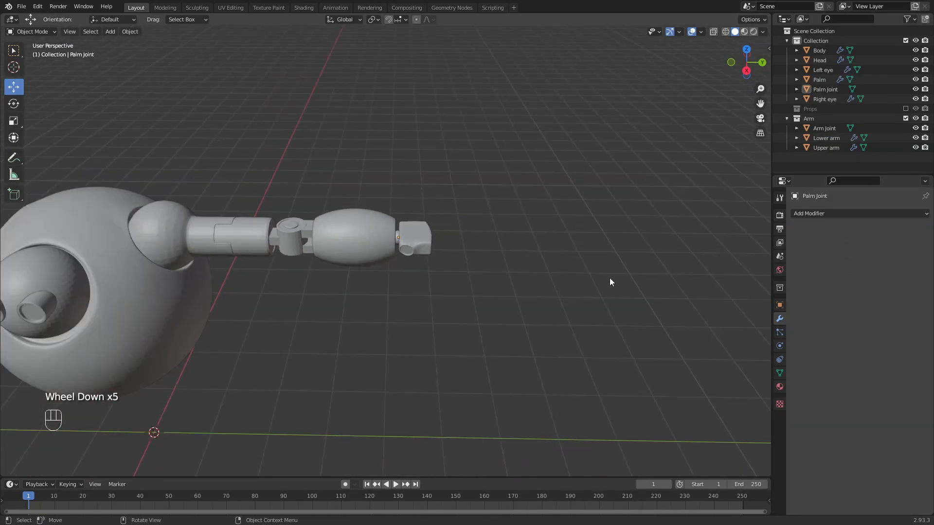
{"action": "scroll", "coordinate": [611, 282], "scroll_direction": "down", "scroll_amount": 1}
{"action": "scroll", "coordinate": [611, 282], "scroll_direction": "up", "scroll_amount": 4}
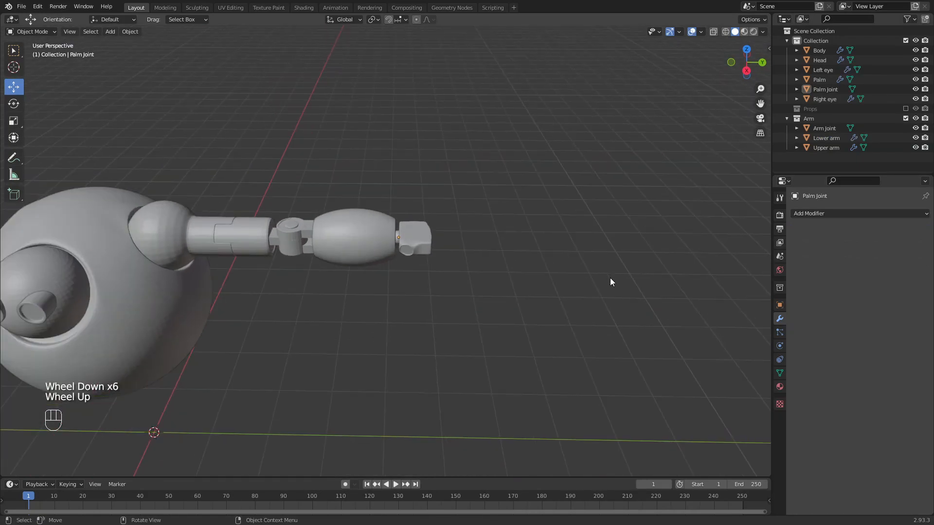
{"action": "scroll", "coordinate": [611, 282], "scroll_direction": "down", "scroll_amount": 2}
{"action": "middle_click_drag", "start_coordinate": [611, 282], "coordinate": [490, 240]}
{"action": "scroll", "coordinate": [574, 280], "scroll_direction": "up", "scroll_amount": 3}
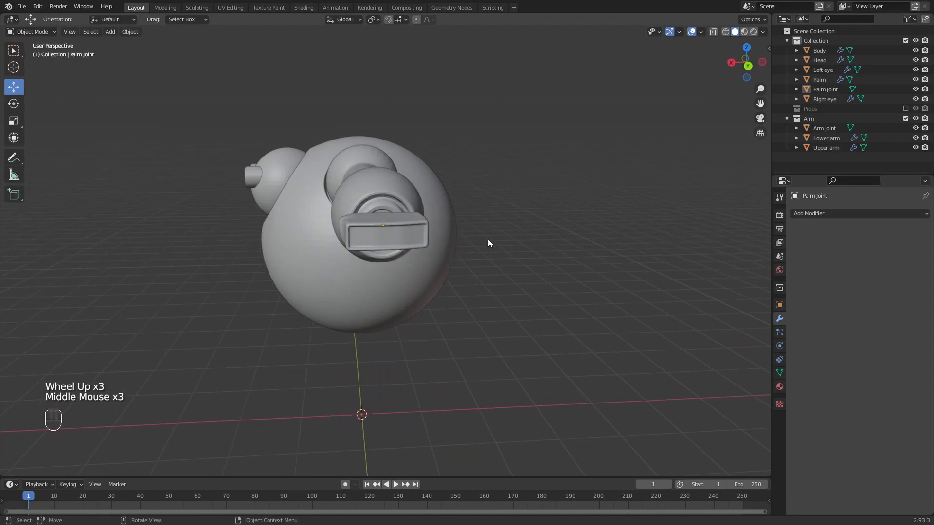
{"action": "right_click", "coordinate": [359, 238], "text": "shift"}
{"action": "middle_click_drag", "start_coordinate": [413, 244], "coordinate": [460, 284]}
{"action": "key", "text": "shift+a"}
{"action": "mouse_move", "coordinate": [469, 283]}
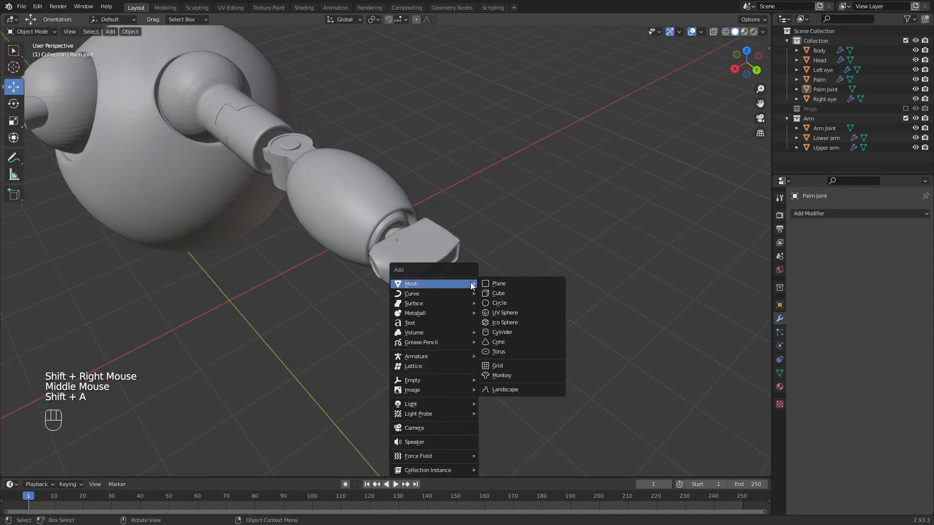
{"action": "left_click", "coordinate": [512, 314]}
Scale the new sphere down to about 0.058 to fit the palm's finger slot, then deselect it.
{"action": "middle_click_drag", "start_coordinate": [512, 314], "coordinate": [603, 245]}
{"action": "key", "text": "s"}
{"action": "mouse_move", "coordinate": [373, 243]}
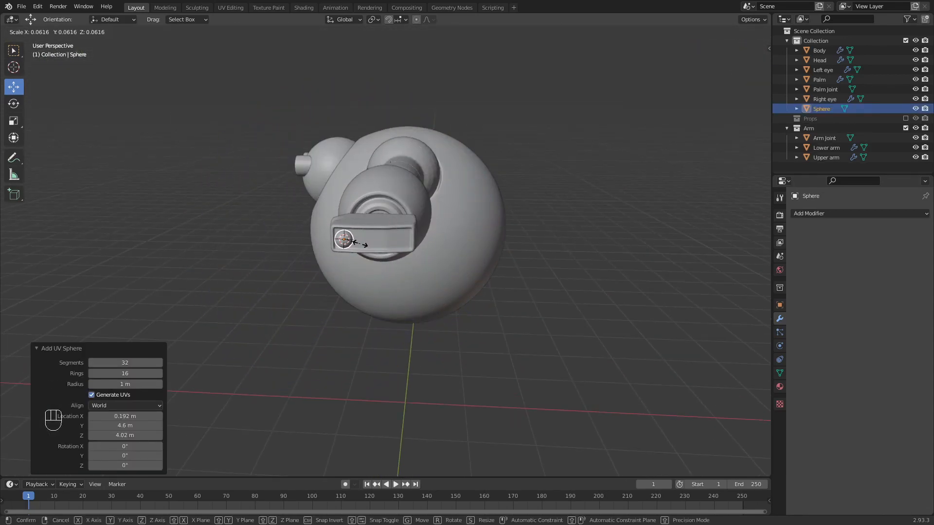
{"action": "key", "text": "s"}
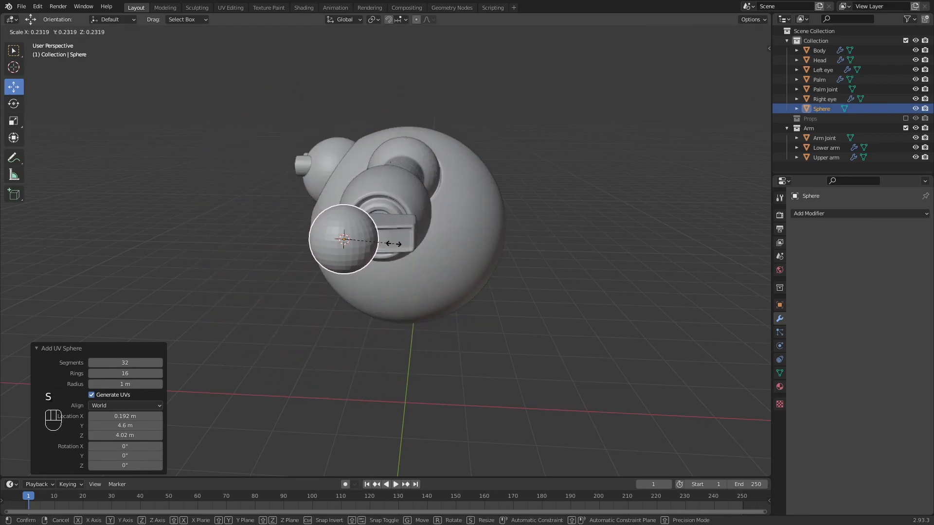
{"action": "left_click", "coordinate": [350, 239]}
{"action": "middle_click_drag", "start_coordinate": [353, 239], "coordinate": [288, 239]}
{"action": "scroll", "coordinate": [380, 233], "scroll_direction": "up", "scroll_amount": 2}
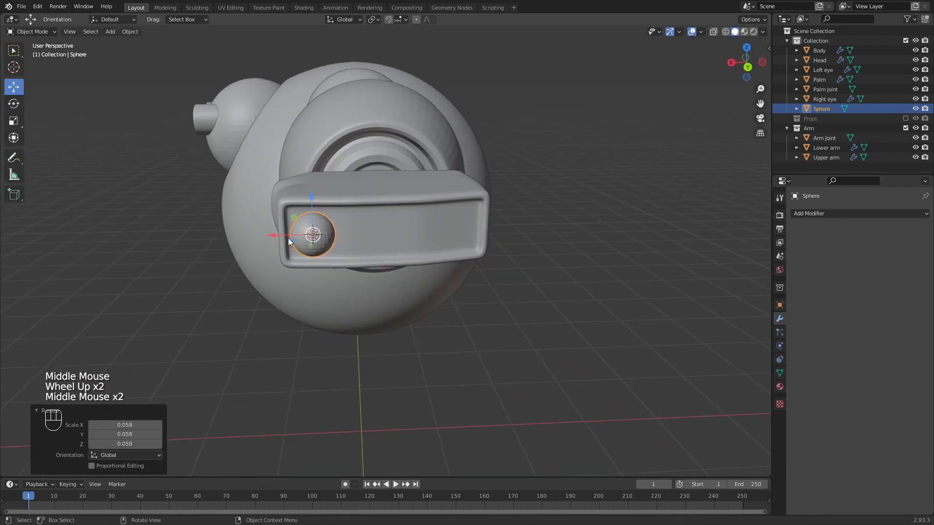
{"action": "left_click", "coordinate": [309, 236]}
{"action": "key", "text": "s"}
{"action": "middle_click_drag", "start_coordinate": [411, 219], "coordinate": [505, 228]}
{"action": "scroll", "coordinate": [468, 297], "scroll_direction": "down", "scroll_amount": 2}
{"action": "key", "text": "s"}
{"action": "left_click", "coordinate": [469, 305]}
{"action": "mouse_move", "coordinate": [469, 306]}
{"action": "middle_mouse_down"}
{"action": "mouse_move", "coordinate": [538, 322]}
{"action": "mouse_move", "coordinate": [460, 308]}
{"action": "middle_mouse_up"}
Add a cube at the 3D cursor in the palm's finger slot and scale it down to about 0.059.
{"action": "key", "text": "shift+a"}
{"action": "mouse_move", "coordinate": [460, 308]}
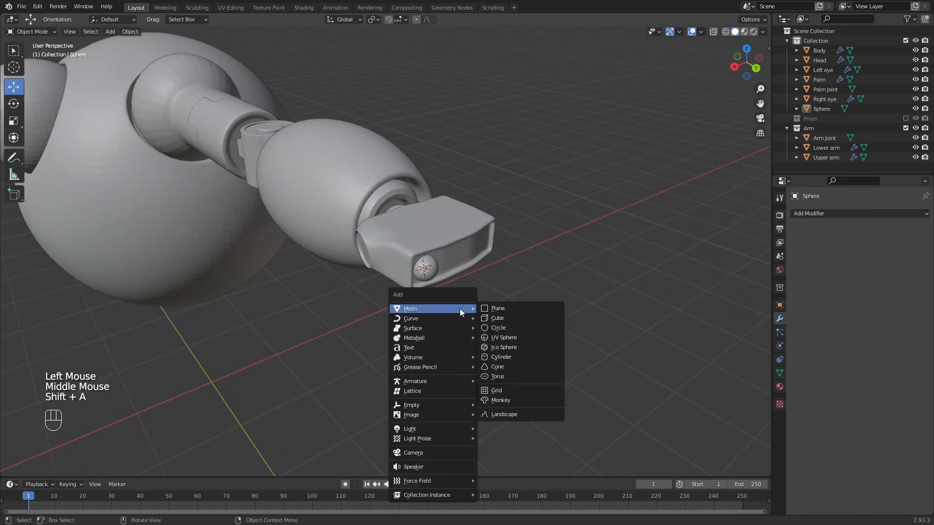
{"action": "left_click", "coordinate": [532, 318]}
{"action": "middle_click_drag", "start_coordinate": [519, 321], "coordinate": [573, 286]}
{"action": "key", "text": "s"}
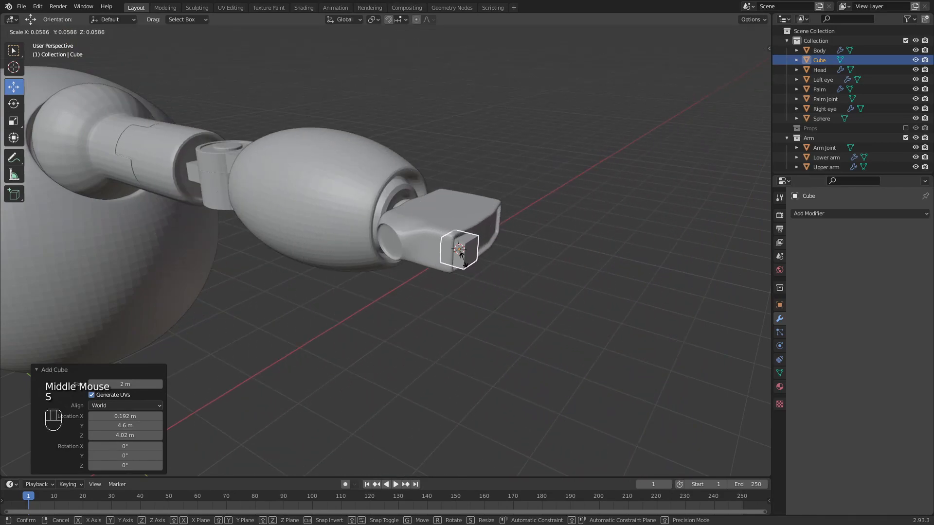
{"action": "left_click", "coordinate": [461, 253]}
Move the small cube and the sphere outward along Y, clear of the palm, with the cube in front of the sphere.
{"action": "left_click_drag", "start_coordinate": [479, 253], "coordinate": [569, 273]}
{"action": "left_click", "coordinate": [457, 248]}
{"action": "left_click_drag", "start_coordinate": [487, 255], "coordinate": [494, 257]}
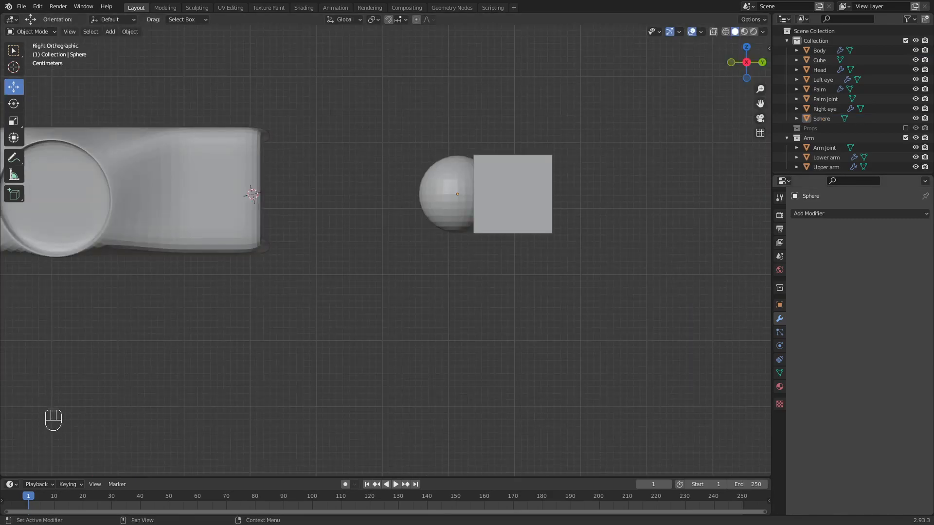
Scale the small cube up by about 1.33 and nudge it about 0.001 m outward along Y.
{"action": "scroll", "coordinate": [515, 279], "scroll_direction": "up", "scroll_amount": 2}
{"action": "mouse_move", "coordinate": [482, 257]}
{"action": "middle_mouse_down"}
{"action": "mouse_move", "coordinate": [439, 255]}
{"action": "mouse_move", "coordinate": [497, 255]}
{"action": "middle_mouse_up"}
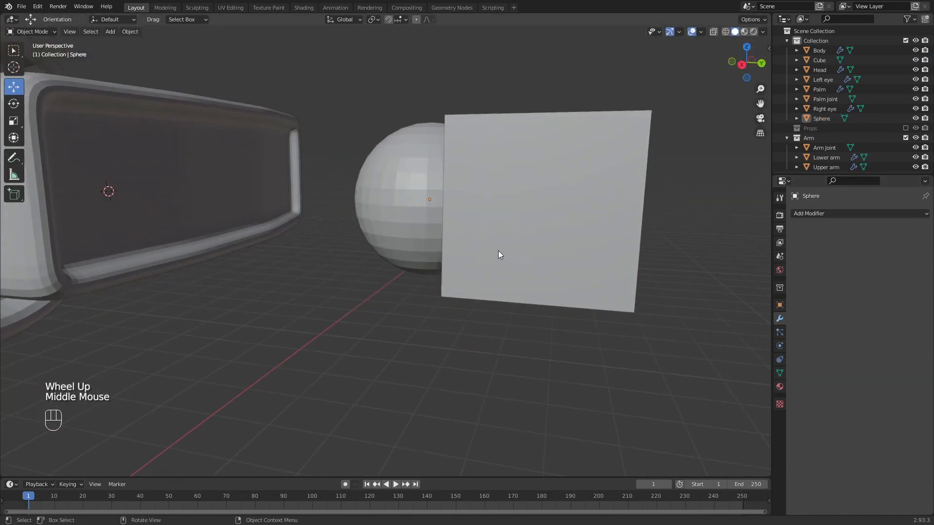
{"action": "left_click", "coordinate": [498, 252]}
{"action": "key", "text": "KP_3"}
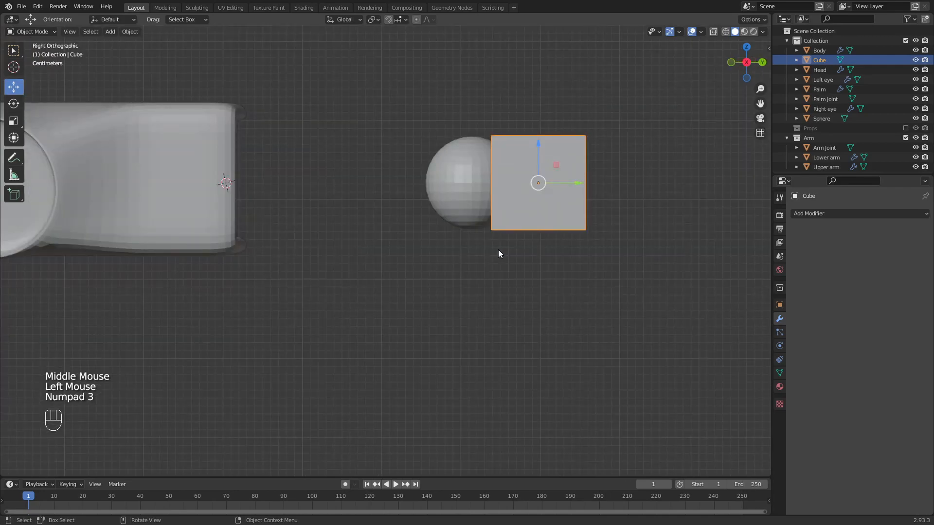
{"action": "key", "text": "s"}
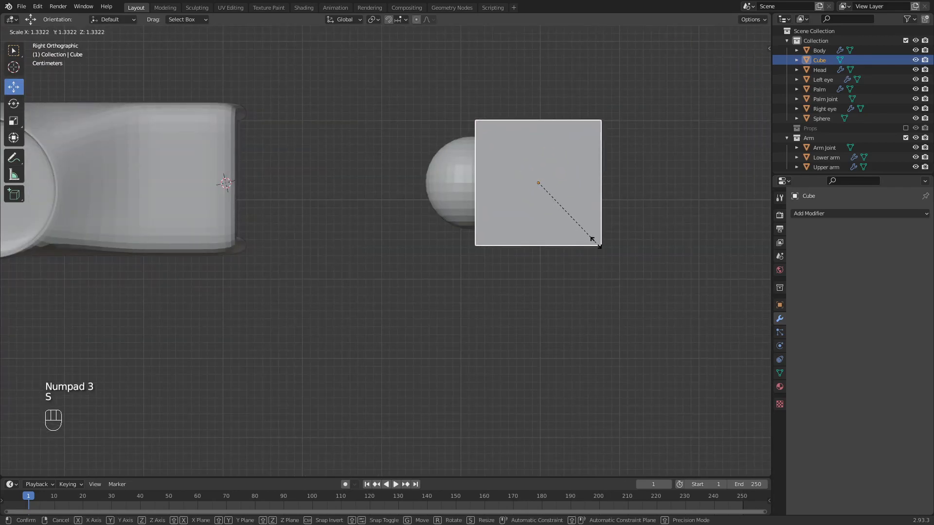
{"action": "left_click", "coordinate": [594, 244]}
{"action": "left_click_drag", "start_coordinate": [576, 183], "coordinate": [577, 182]}
Stretch the cube along Y into a longer finger block and move it about 0.022 m outward along Y.
{"action": "middle_click_drag", "start_coordinate": [512, 264], "coordinate": [470, 251]}
{"action": "key", "text": "KP_3"}
{"action": "scroll", "coordinate": [525, 267], "scroll_direction": "down", "scroll_amount": 2}
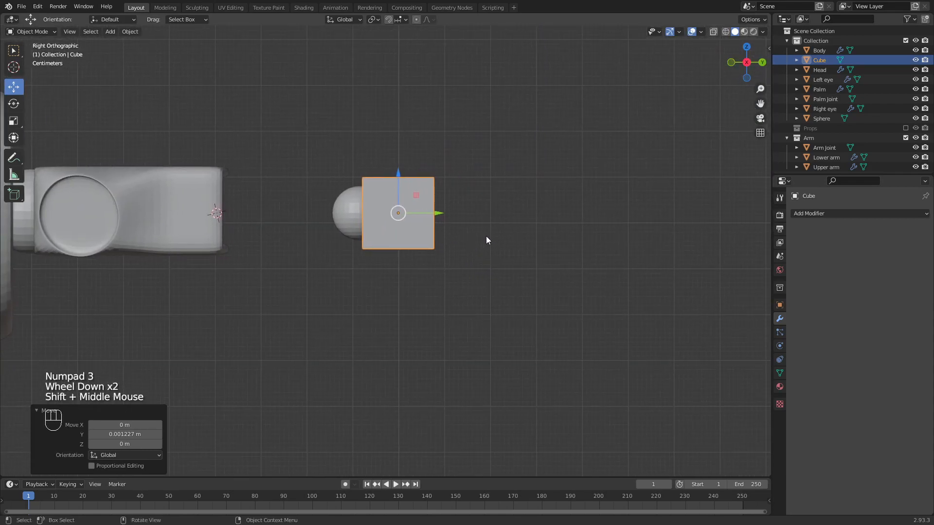
{"action": "key", "text": "s"}
{"action": "key", "text": "y"}
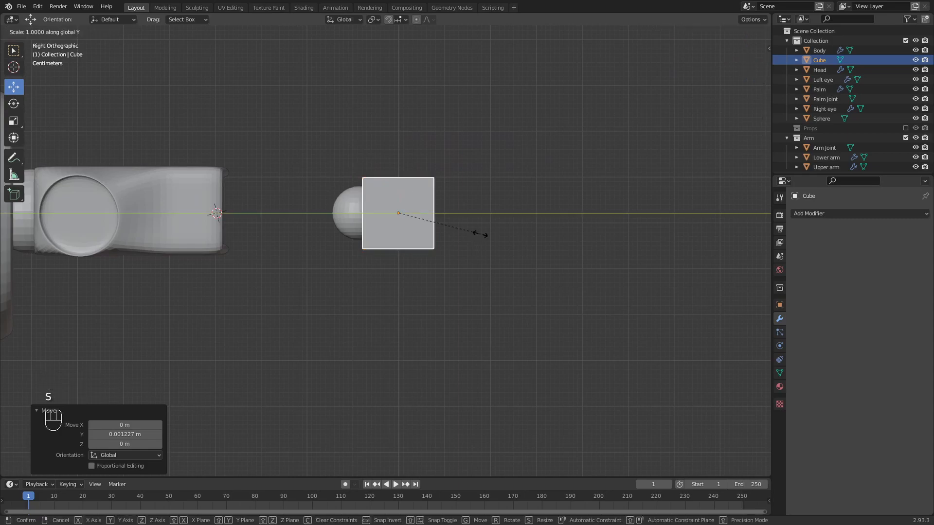
{"action": "left_click", "coordinate": [512, 232]}
{"action": "left_click_drag", "start_coordinate": [438, 216], "coordinate": [448, 215]}
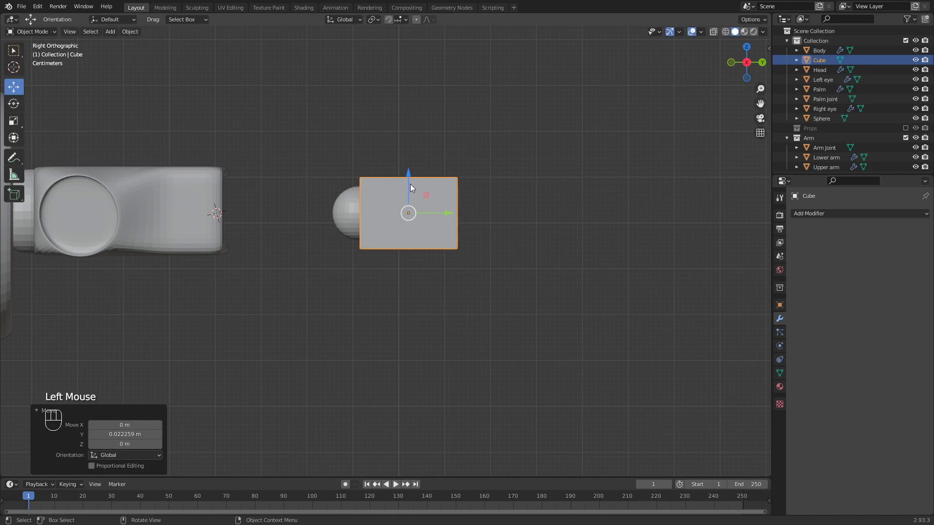
{"action": "left_click_drag", "start_coordinate": [409, 185], "coordinate": [408, 173]}
{"action": "left_click_drag", "start_coordinate": [409, 174], "coordinate": [410, 173]}
{"action": "left_click", "coordinate": [523, 223]}
{"action": "key", "text": "ctrl+z"}
{"action": "scroll", "coordinate": [529, 227], "scroll_direction": "up", "scroll_amount": 2}
{"action": "scroll", "coordinate": [530, 226], "scroll_direction": "down", "scroll_amount": 2}
Bevel the finger block's lower outer edge in Edit Mode with 4 segments to round it.
{"action": "middle_click_drag", "start_coordinate": [530, 227], "coordinate": [482, 261]}
{"action": "scroll", "coordinate": [482, 261], "scroll_direction": "up", "scroll_amount": 3}
{"action": "left_click", "coordinate": [482, 261]}
{"action": "middle_click_drag", "start_coordinate": [558, 266], "coordinate": [457, 248]}
{"action": "key", "text": "Tab"}
{"action": "key", "text": "2"}
{"action": "left_click", "coordinate": [362, 255]}
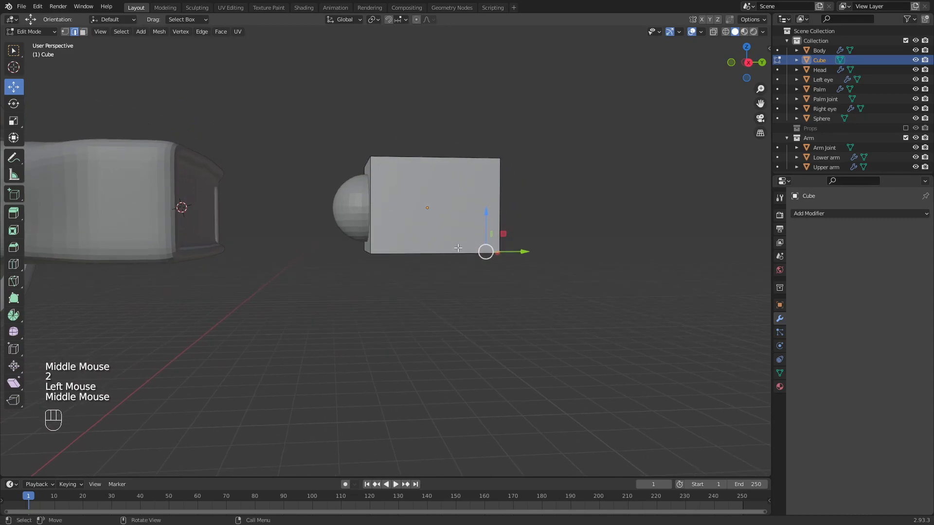
{"action": "key", "text": "ctrl+b"}
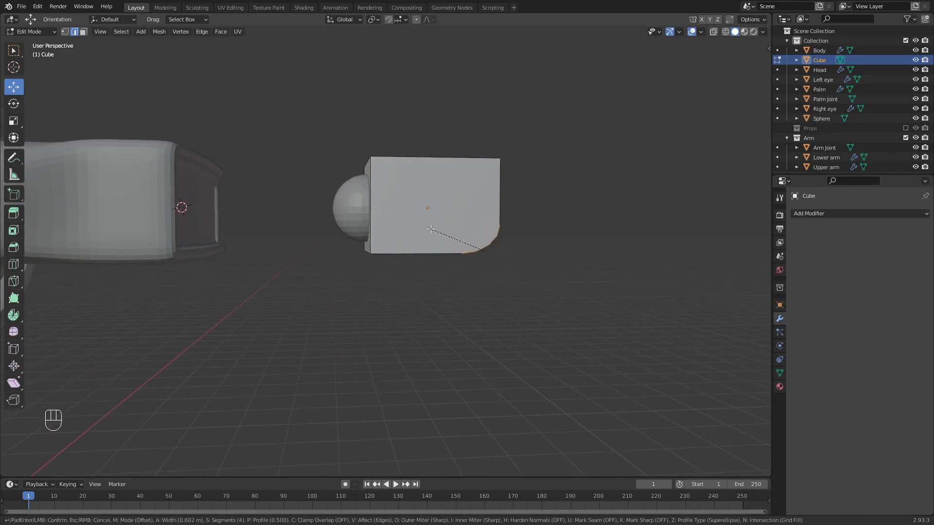
{"action": "left_click", "coordinate": [430, 228]}
Bevel the finger block's lower edge on the sphere side and return to Object Mode.
{"action": "middle_click_drag", "start_coordinate": [385, 248], "coordinate": [403, 234]}
{"action": "left_click", "coordinate": [402, 233]}
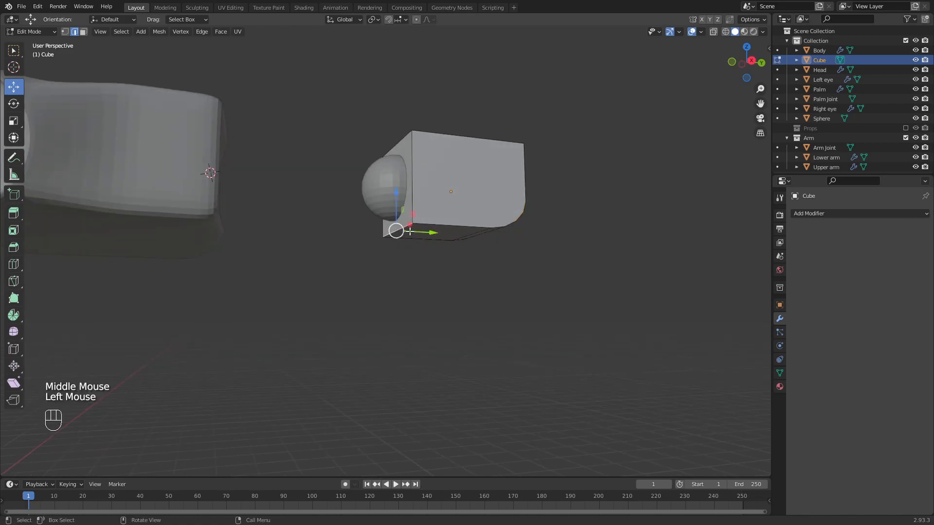
{"action": "key", "text": "ctrl+b"}
{"action": "left_click", "coordinate": [428, 234]}
{"action": "left_click", "coordinate": [623, 235]}
{"action": "scroll", "coordinate": [623, 240], "scroll_direction": "down", "scroll_amount": 2}
{"action": "middle_click_drag", "start_coordinate": [623, 244], "coordinate": [612, 276]}
{"action": "key", "text": "Tab"}
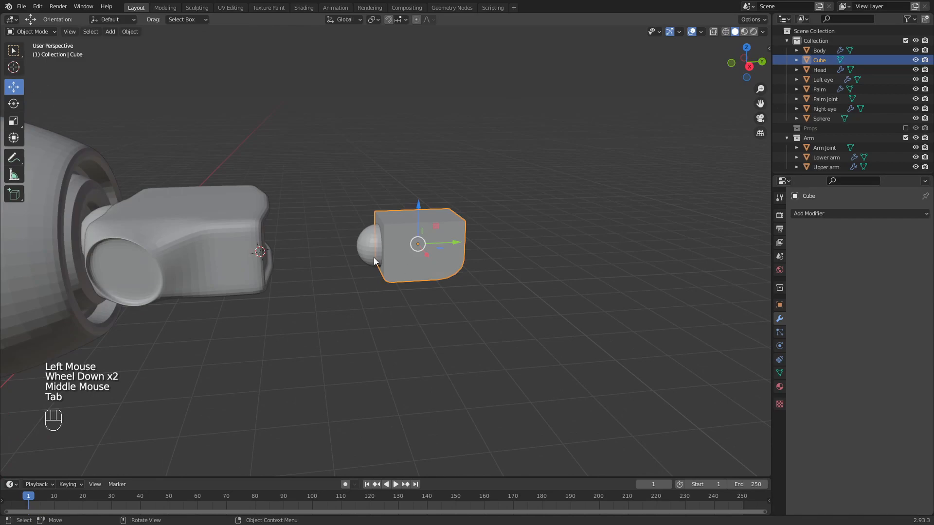
Shift the finger's ball joint sphere slightly along Y relative to the block and deselect it.
{"action": "left_click", "coordinate": [368, 244]}
{"action": "left_click_drag", "start_coordinate": [411, 244], "coordinate": [409, 244]}
{"action": "left_click", "coordinate": [497, 192]}
{"action": "scroll", "coordinate": [497, 192], "scroll_direction": "down", "scroll_amount": 1}
{"action": "middle_click_drag", "start_coordinate": [497, 192], "coordinate": [509, 217]}
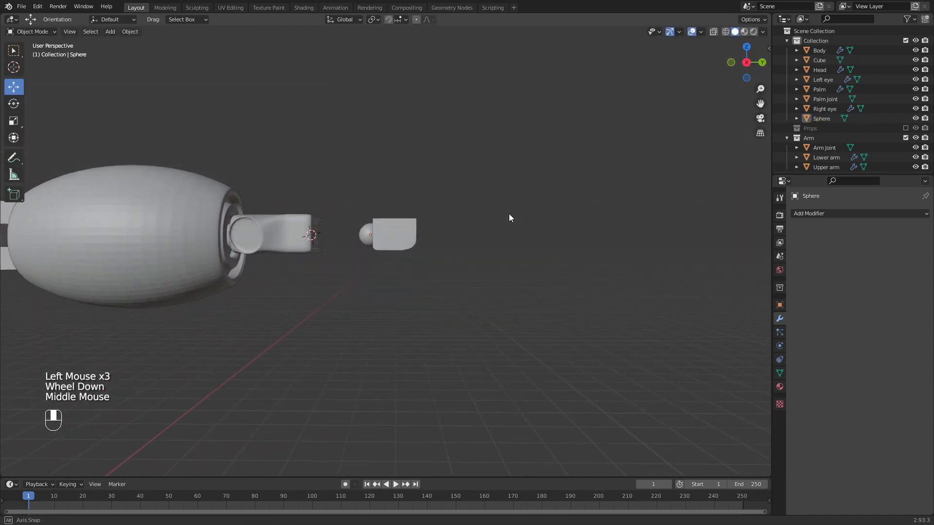
Stretch the finger block by about 1.16 along Y, adjust its position along Y, and deselect it.
{"action": "left_click", "coordinate": [414, 231]}
{"action": "key", "text": "s"}
{"action": "key", "text": "y"}
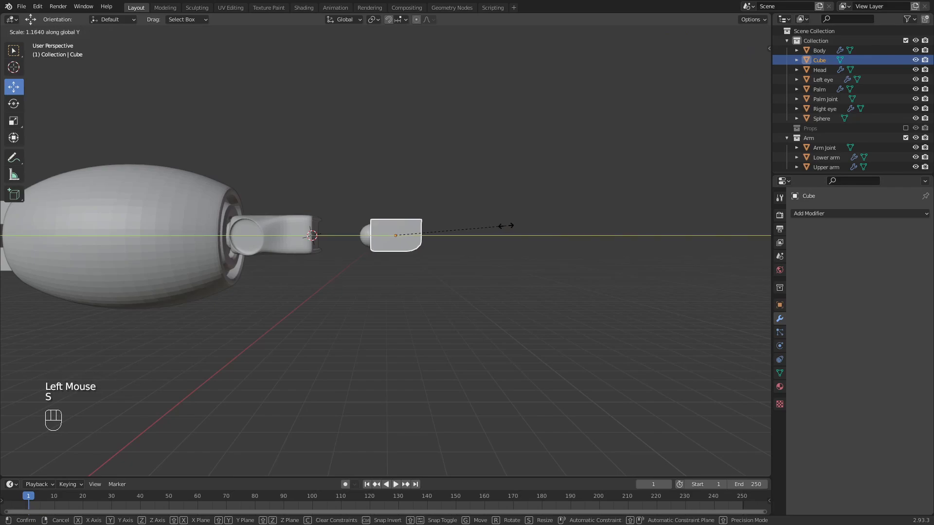
{"action": "left_click", "coordinate": [505, 226]}
{"action": "left_click_drag", "start_coordinate": [435, 236], "coordinate": [434, 232]}
{"action": "left_click", "coordinate": [469, 224]}
Move the joint sphere and finger block together along Y into the palm's slot and scale both to 0.849.
{"action": "middle_click_drag", "start_coordinate": [469, 224], "coordinate": [361, 265]}
{"action": "left_click", "coordinate": [362, 275], "text": "shift"}
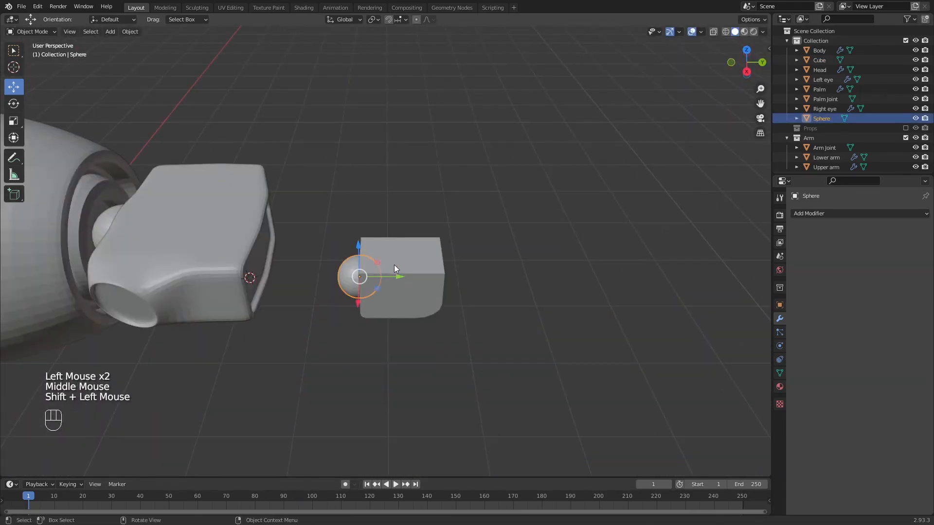
{"action": "left_click", "coordinate": [419, 276], "text": "shift"}
{"action": "left_click_drag", "start_coordinate": [401, 276], "coordinate": [285, 277]}
{"action": "middle_click_drag", "start_coordinate": [285, 277], "coordinate": [425, 332]}
{"action": "key", "text": "KP_7"}
{"action": "key", "text": "s"}
{"action": "left_click", "coordinate": [489, 314]}
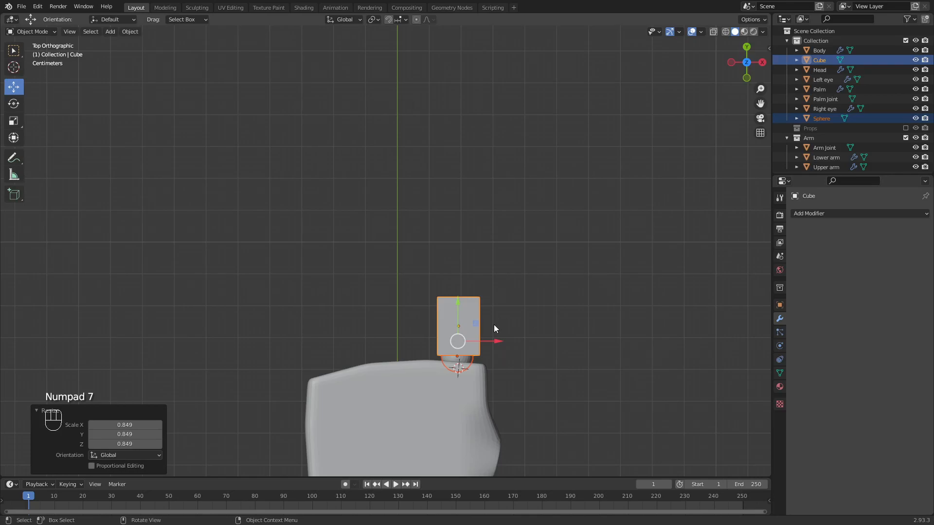
Rotate the joint and finger block about 4° in top view and nudge them along X toward the palm's thumb side.
{"action": "key", "text": "r"}
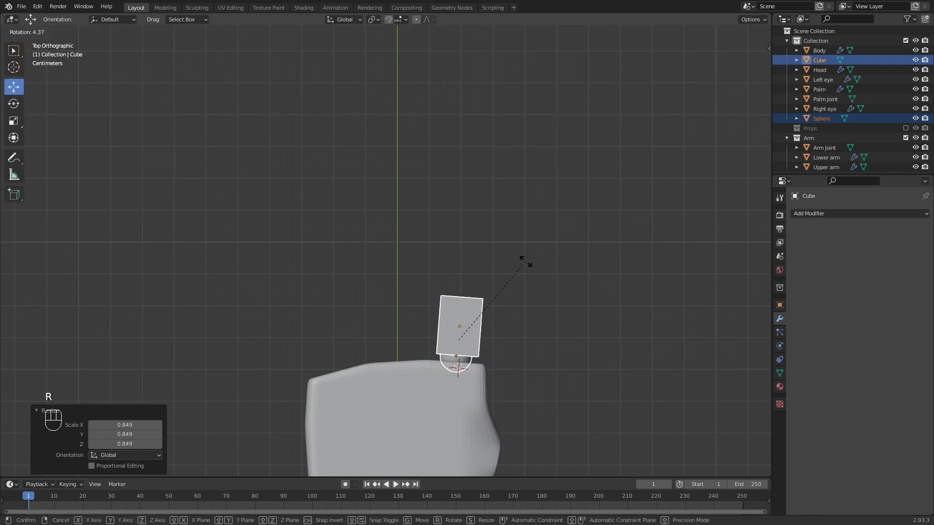
{"action": "left_click", "coordinate": [525, 262]}
{"action": "left_click_drag", "start_coordinate": [492, 338], "coordinate": [493, 338]}
{"action": "left_click", "coordinate": [547, 298]}
Duplicate the finger block and joint twice into a three-segment finger, offsetting the first copy about 0.02 m in X and 0.203 m in Y.
{"action": "left_click", "coordinate": [466, 335]}
{"action": "left_click", "coordinate": [463, 359], "text": "shift"}
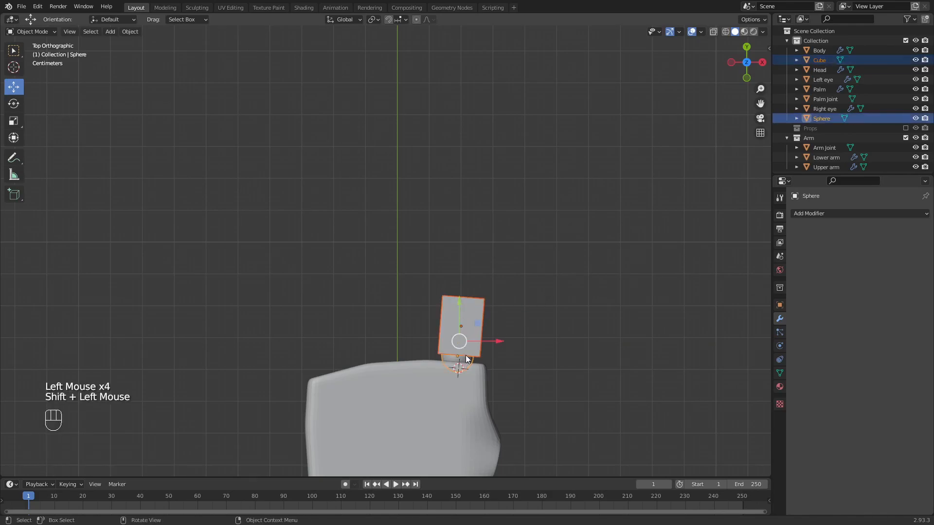
{"action": "key", "text": "shift+d"}
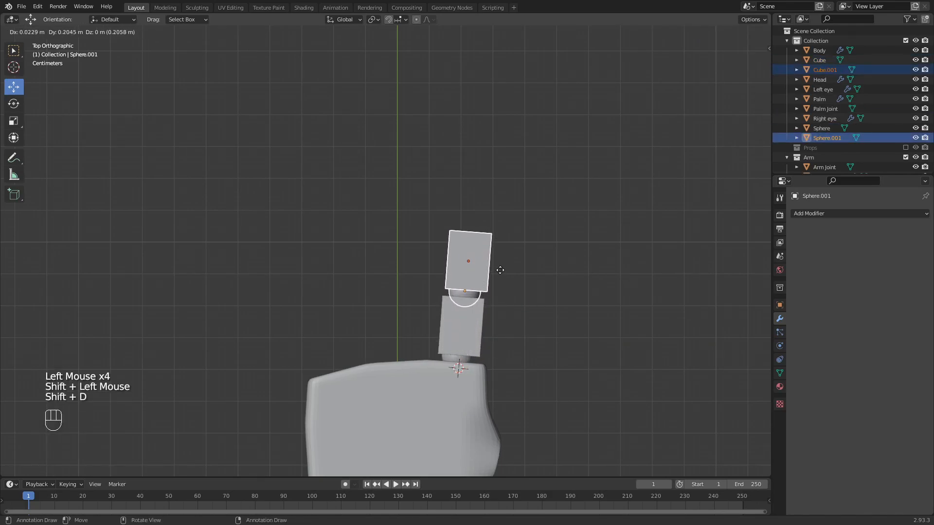
{"action": "left_click", "coordinate": [498, 270]}
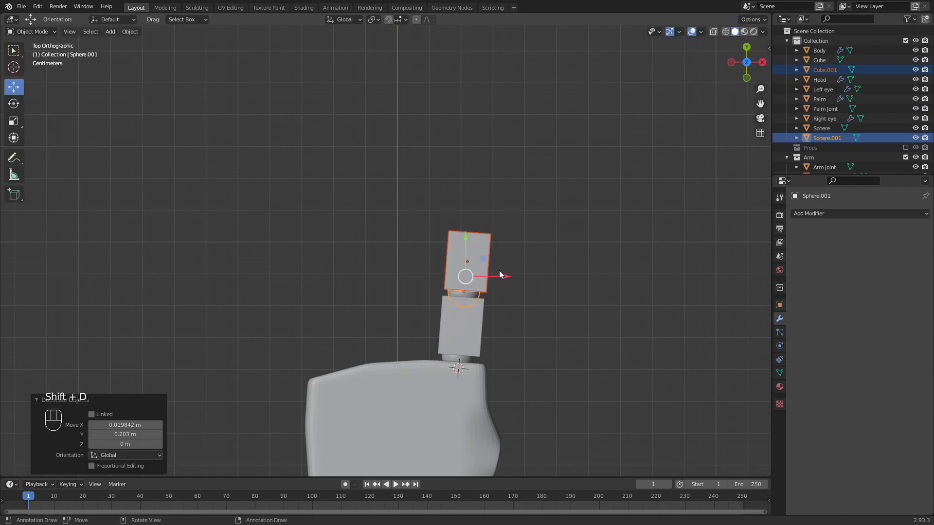
{"action": "key", "text": "shift+d"}
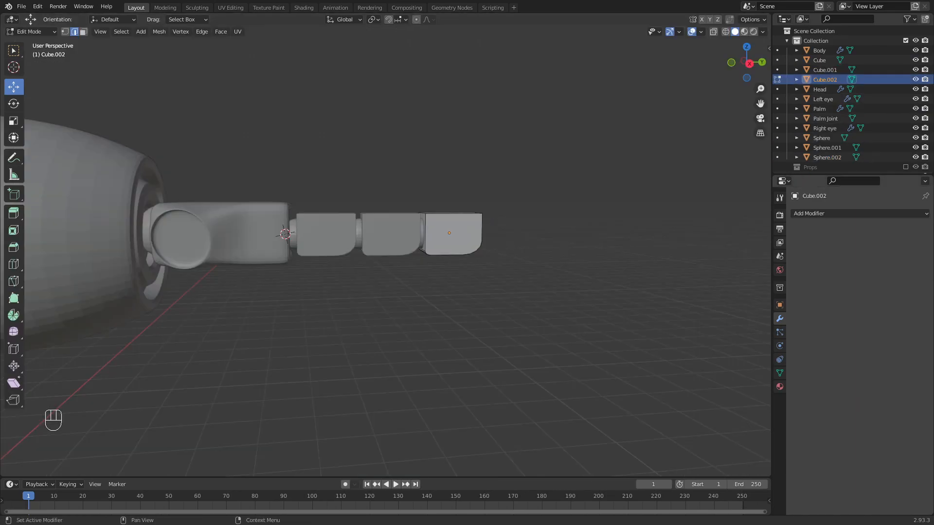
Scale the meshes of all three finger blocks together to about 0.925 along Y in Edit Mode and shift them back toward the palm.
{"action": "scroll", "coordinate": [397, 277], "scroll_direction": "down", "scroll_amount": 3}
{"action": "middle_click_drag", "start_coordinate": [397, 292], "coordinate": [405, 313]}
{"action": "left_click", "coordinate": [414, 264]}
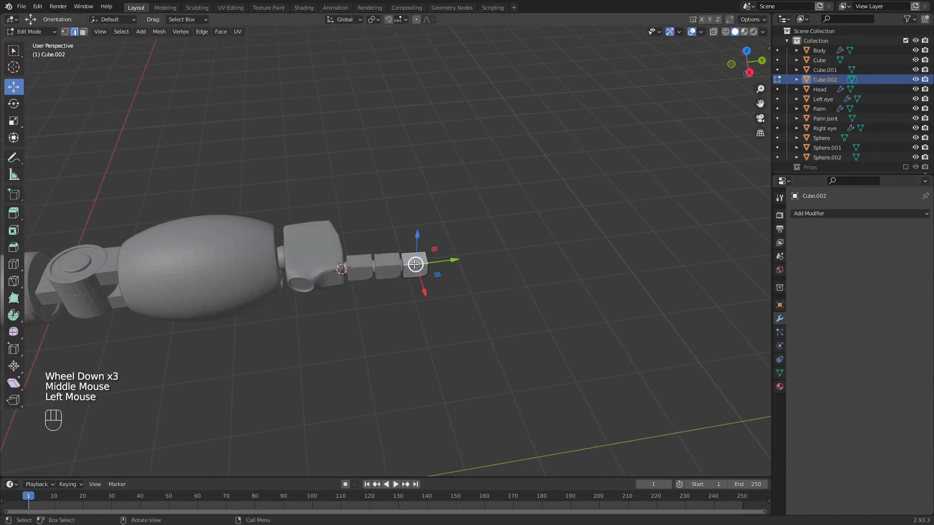
{"action": "key", "text": "Tab"}
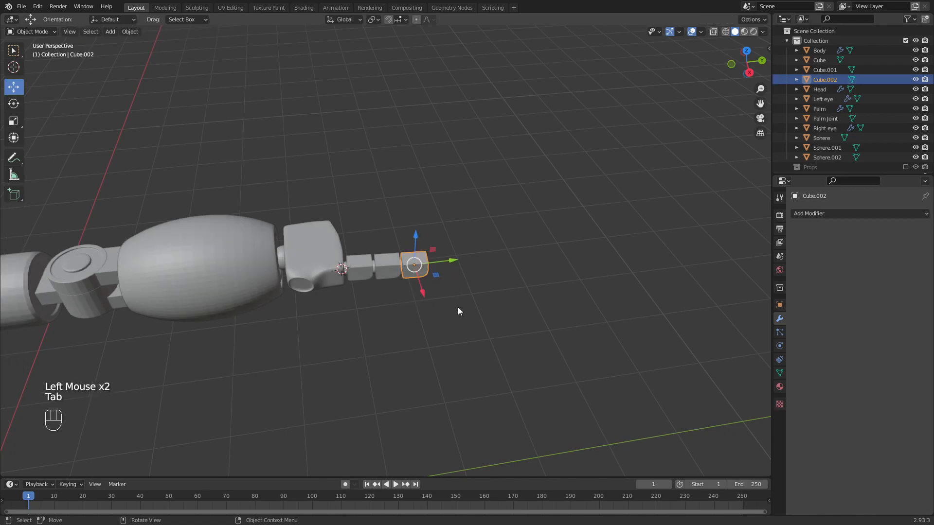
{"action": "left_click", "coordinate": [383, 267], "text": "shift"}
{"action": "left_click", "coordinate": [357, 264], "text": "shift"}
{"action": "scroll", "coordinate": [430, 270], "scroll_direction": "up", "scroll_amount": 3}
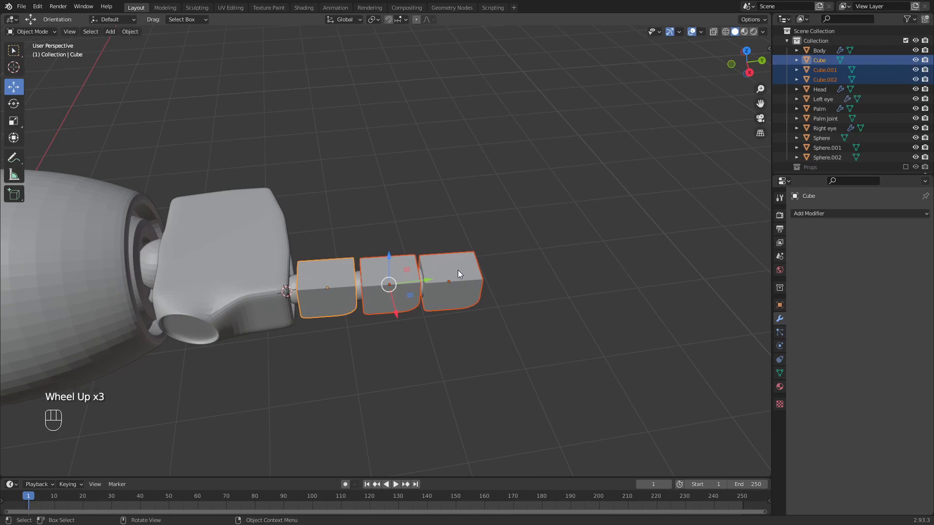
{"action": "key", "text": "Tab"}
{"action": "middle_click_drag", "start_coordinate": [457, 270], "coordinate": [466, 248]}
{"action": "key", "text": "a"}
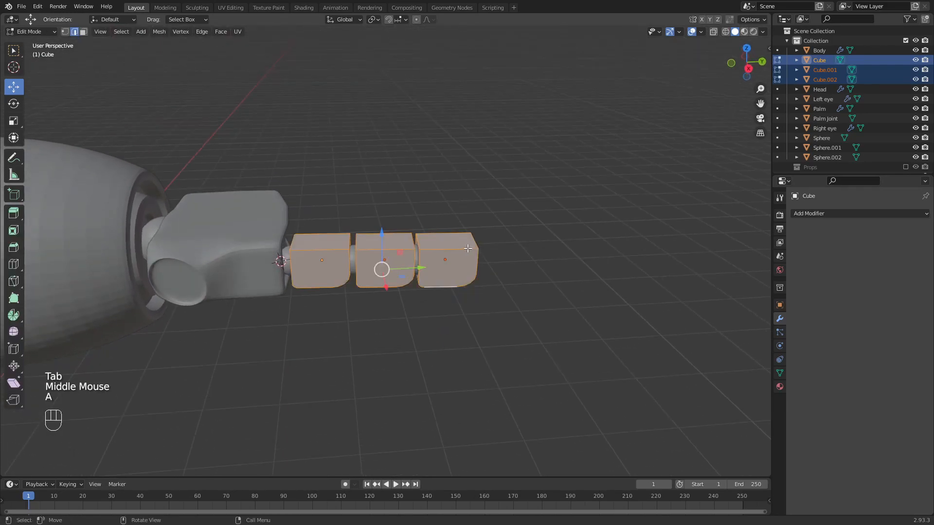
{"action": "key", "text": "s"}
{"action": "key", "text": "y"}
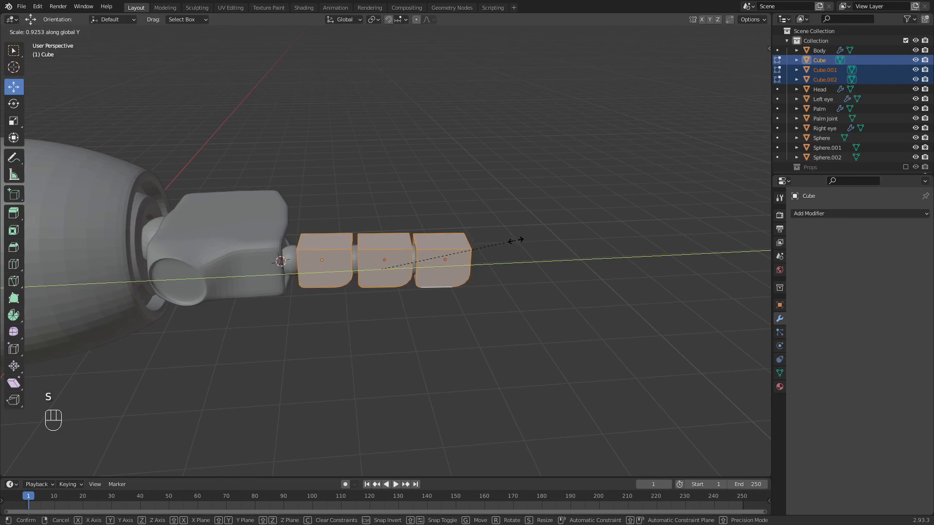
{"action": "left_click", "coordinate": [517, 242]}
{"action": "left_click_drag", "start_coordinate": [420, 269], "coordinate": [408, 271]}
Return to Object Mode and deselect the three finger blocks.
{"action": "key", "text": "Tab"}
{"action": "left_click", "coordinate": [535, 254]}
{"action": "middle_click_drag", "start_coordinate": [534, 254], "coordinate": [621, 277]}
{"action": "left_click", "coordinate": [494, 277]}
{"action": "middle_click_drag", "start_coordinate": [494, 277], "coordinate": [494, 317]}
{"action": "scroll", "coordinate": [504, 311], "scroll_direction": "down", "scroll_amount": 1}
{"action": "scroll", "coordinate": [492, 319], "scroll_direction": "up", "scroll_amount": 1}
{"action": "key", "text": "KP_7"}
{"action": "key", "text": "Tab"}
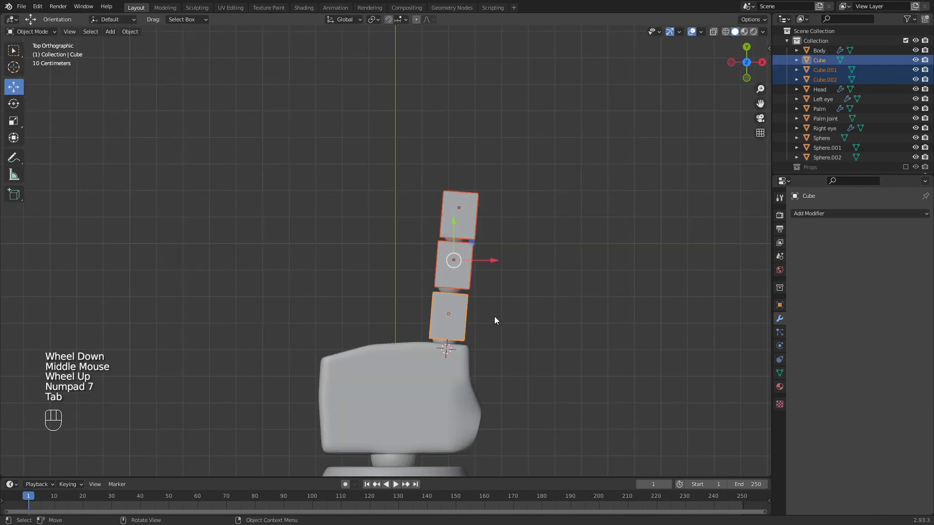
{"action": "left_click", "coordinate": [522, 299]}
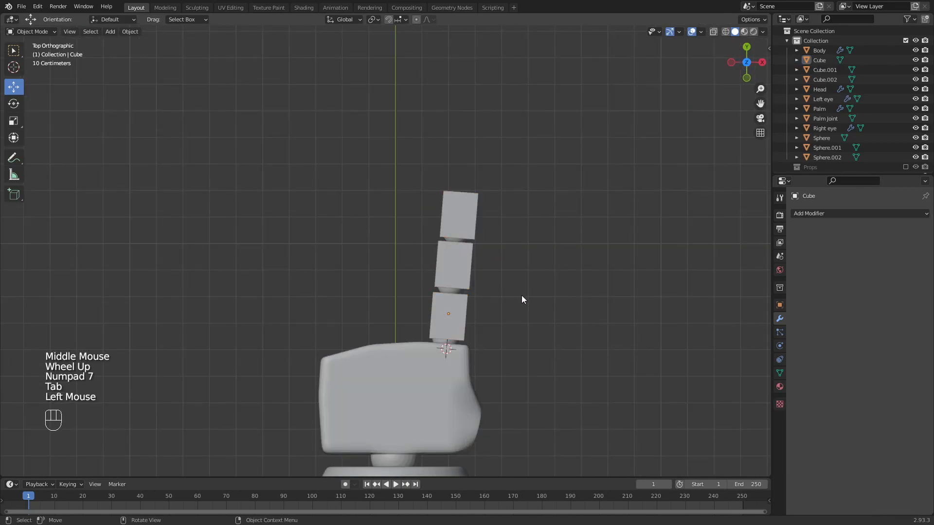
Duplicate the finger's three blocks and three joint spheres and place the copy about 0.185 m across the palm in negative X.
{"action": "left_click", "coordinate": [458, 317]}
{"action": "left_click", "coordinate": [445, 342], "text": "shift"}
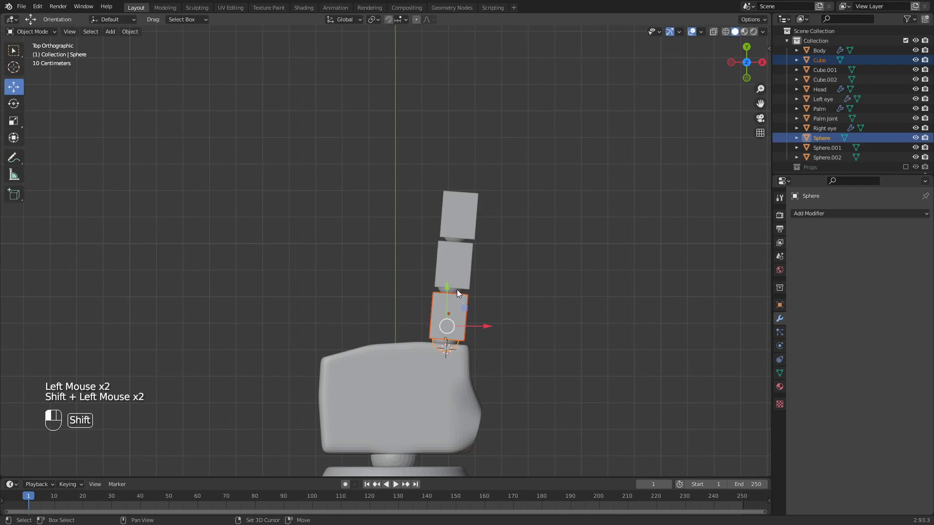
{"action": "left_click", "coordinate": [456, 287], "text": "shift"}
{"action": "left_click", "coordinate": [457, 282], "text": "shift"}
{"action": "left_click", "coordinate": [459, 238], "text": "shift"}
{"action": "left_click", "coordinate": [460, 239], "text": "shift"}
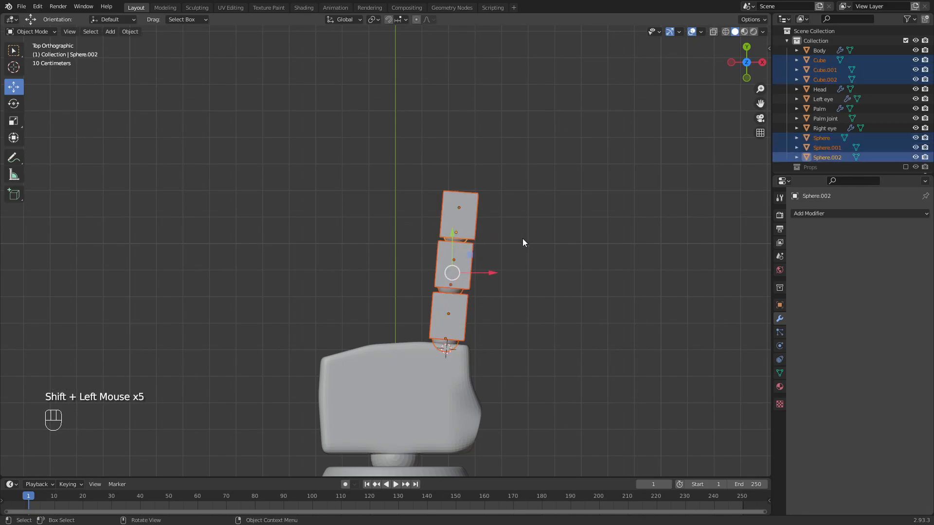
{"action": "key", "text": "shift+d"}
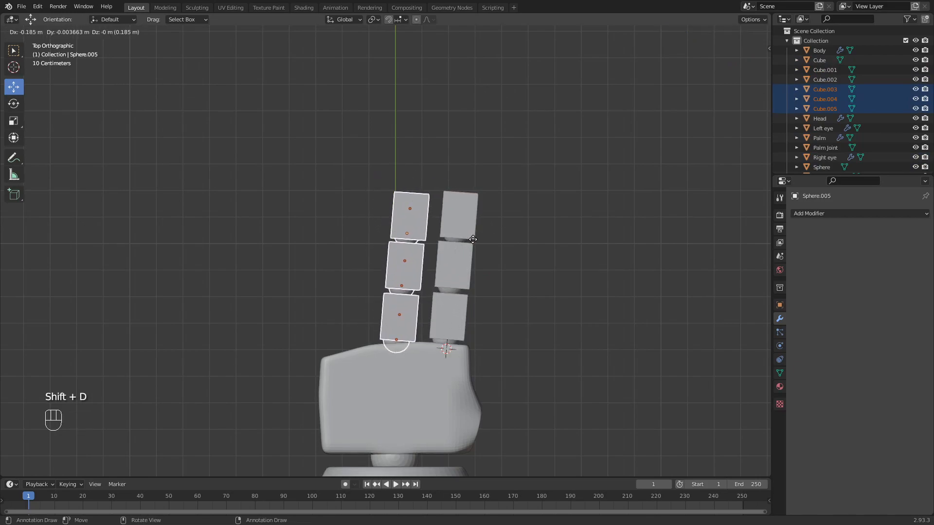
{"action": "left_click", "coordinate": [473, 235]}
Rotate the copied finger by -6.07° in top view and move it about 0.033 m along negative X.
{"action": "key", "text": "r"}
{"action": "left_click", "coordinate": [472, 225]}
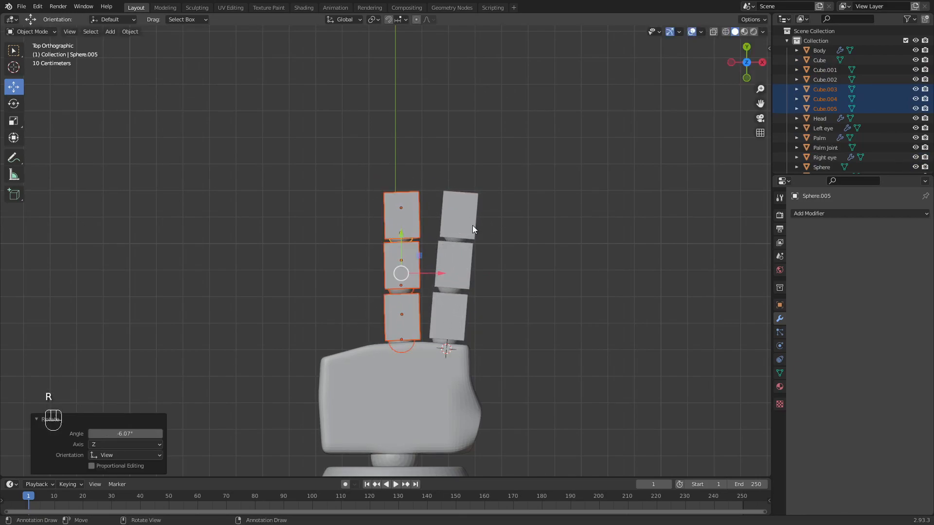
{"action": "left_click_drag", "start_coordinate": [437, 266], "coordinate": [425, 270]}
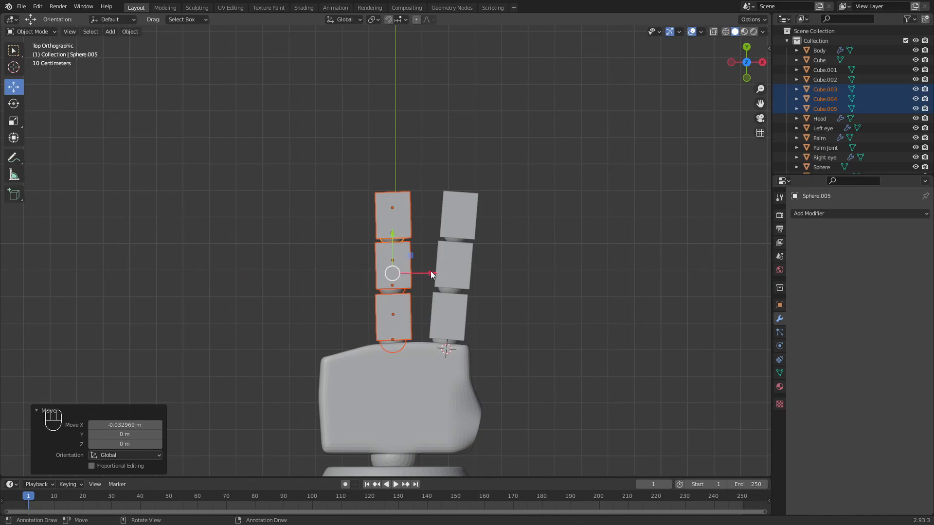
Duplicate the middle finger about 0.172 m along negative X and 0.02 m along negative Y, and rotate the copy -13.5° in top view.
{"action": "key", "text": "shift+d"}
{"action": "left_click", "coordinate": [392, 268]}
{"action": "key", "text": "r"}
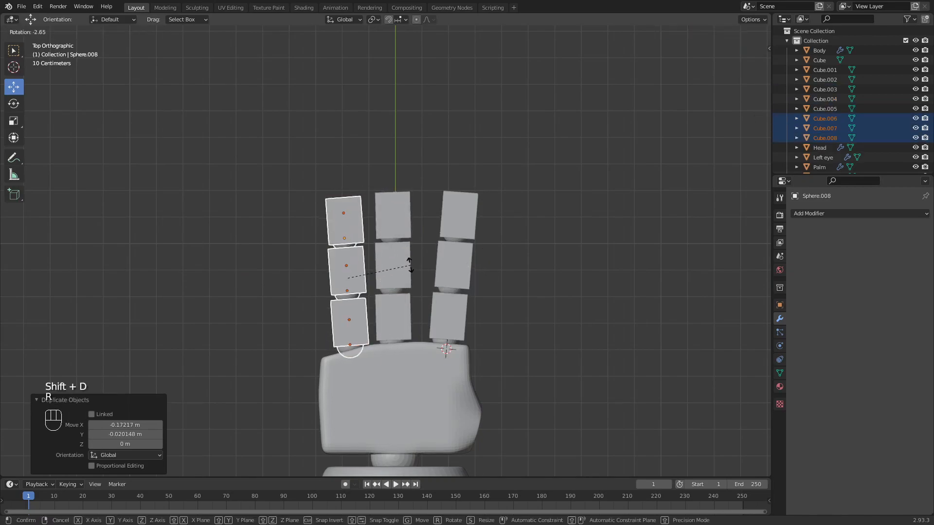
{"action": "left_click", "coordinate": [382, 279]}
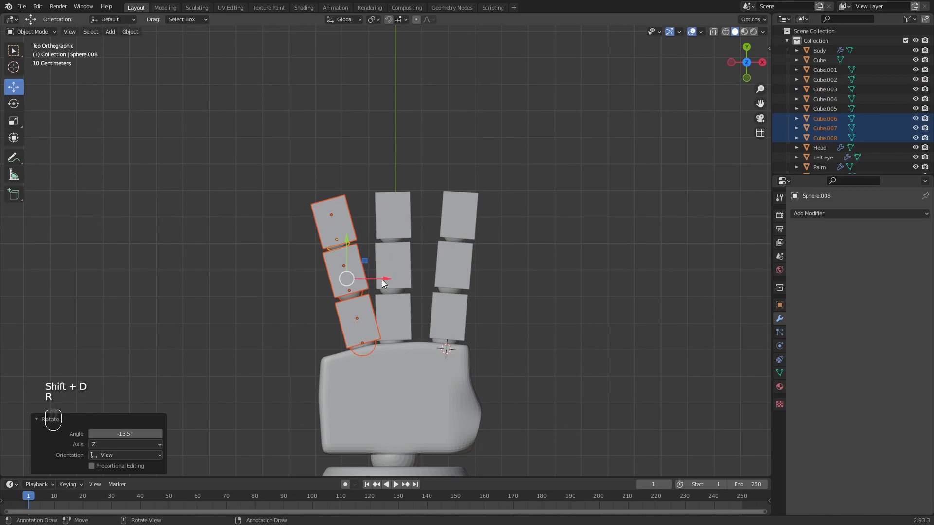
Set the transform orientation to Normal and move the copied third finger about 0.052 m along its negative X axis.
{"action": "left_click", "coordinate": [344, 20]}
{"action": "left_click", "coordinate": [340, 70]}
{"action": "left_click", "coordinate": [351, 267]}
{"action": "left_click_drag", "start_coordinate": [380, 267], "coordinate": [366, 267]}
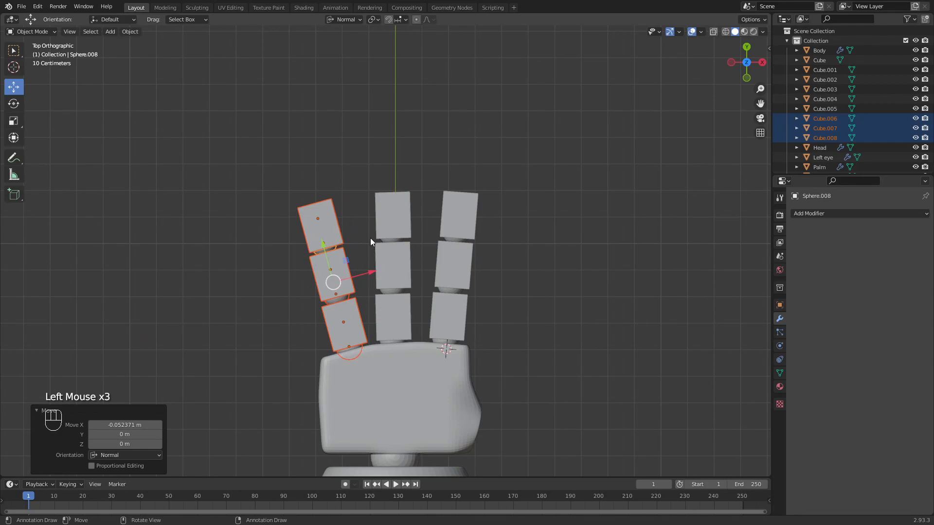
Fine-tune the third finger's rotation, shift it about 0.007 m along its Y and 0.013 m along its X, and deselect it.
{"action": "key", "text": "r"}
{"action": "left_click", "coordinate": [322, 242]}
{"action": "left_click_drag", "start_coordinate": [324, 244], "coordinate": [325, 240]}
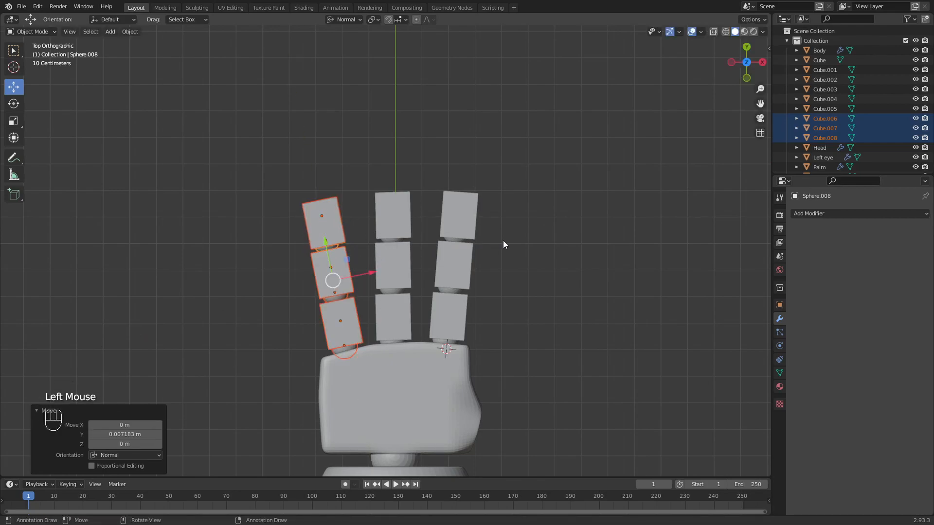
{"action": "key", "text": "r"}
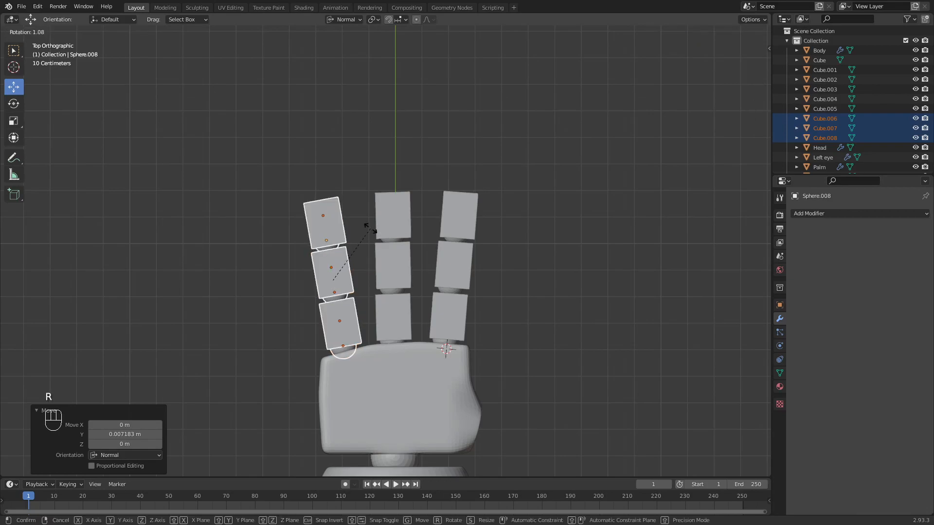
{"action": "left_click", "coordinate": [371, 229]}
{"action": "left_click_drag", "start_coordinate": [363, 271], "coordinate": [367, 273]}
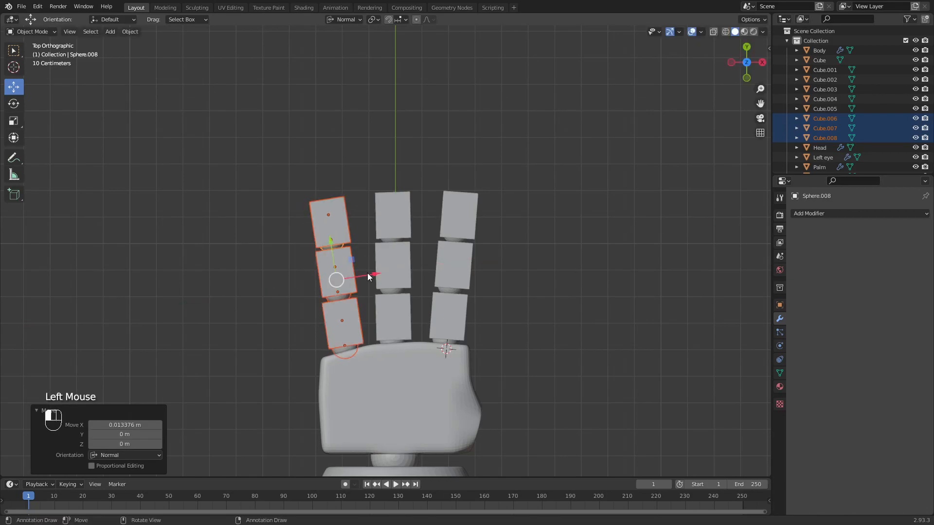
{"action": "left_click", "coordinate": [521, 257]}
{"action": "middle_click_drag", "start_coordinate": [521, 258], "coordinate": [495, 238]}
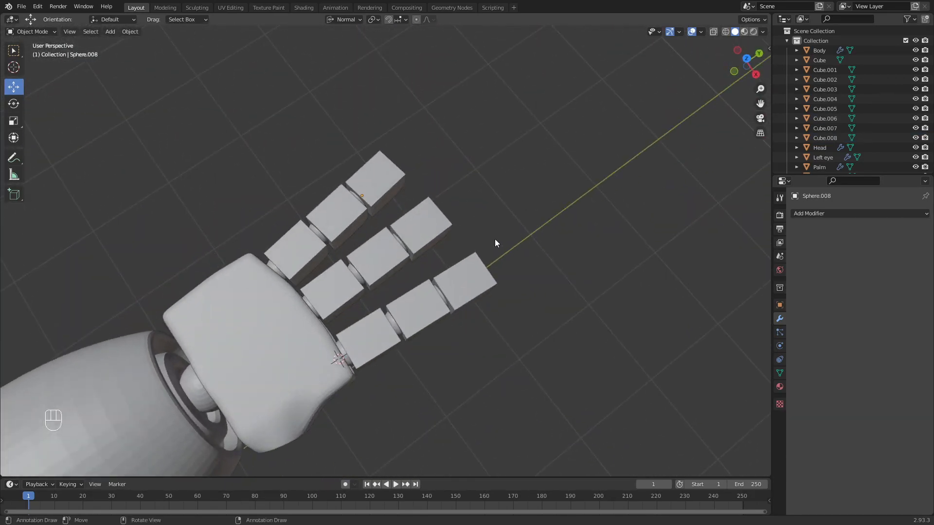
{"action": "key", "text": "KP_7"}
{"action": "left_click", "coordinate": [466, 257]}
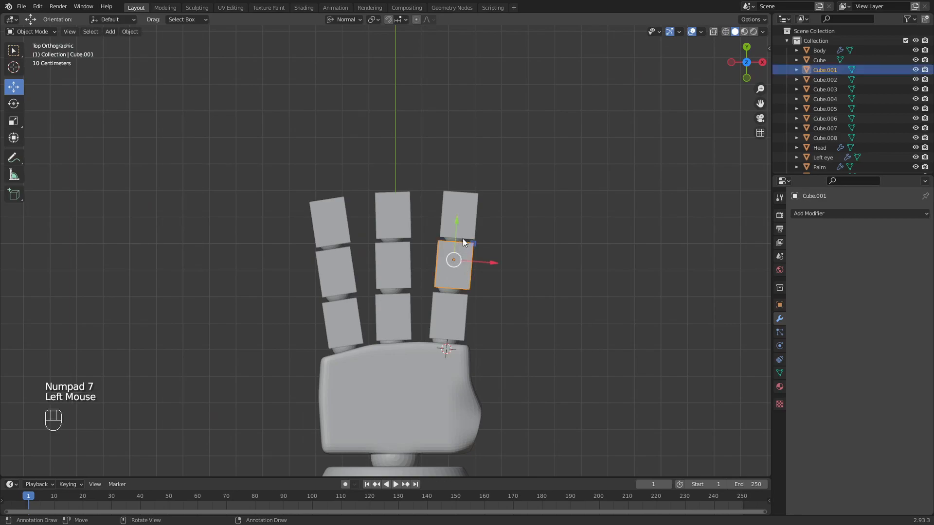
{"action": "left_click", "coordinate": [463, 214], "text": "shift"}
{"action": "left_click_drag", "start_coordinate": [492, 234], "coordinate": [484, 246]}
{"action": "left_click", "coordinate": [456, 291], "text": "shift"}
{"action": "left_click", "coordinate": [456, 290], "text": "shift"}
{"action": "left_click", "coordinate": [457, 276], "text": "shift"}
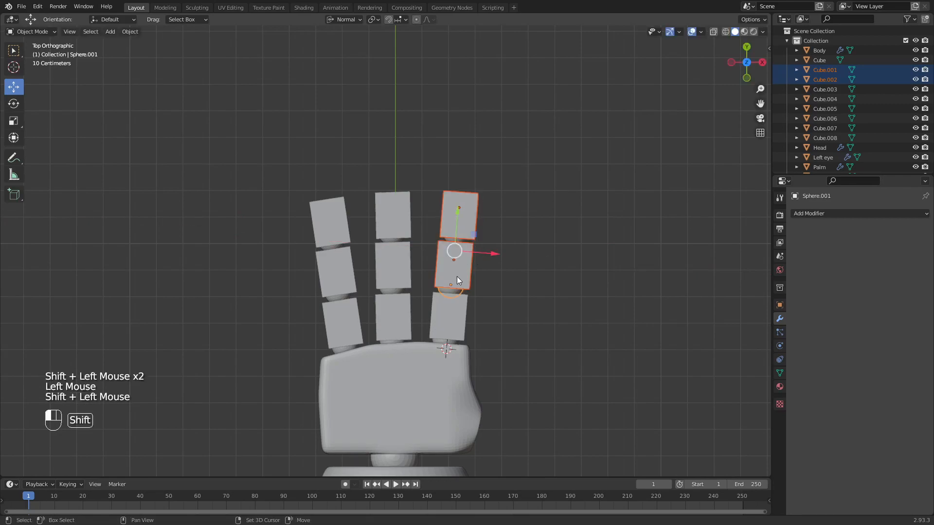
{"action": "key", "text": "ctrl+z"}
{"action": "key", "text": "ctrl+z"}
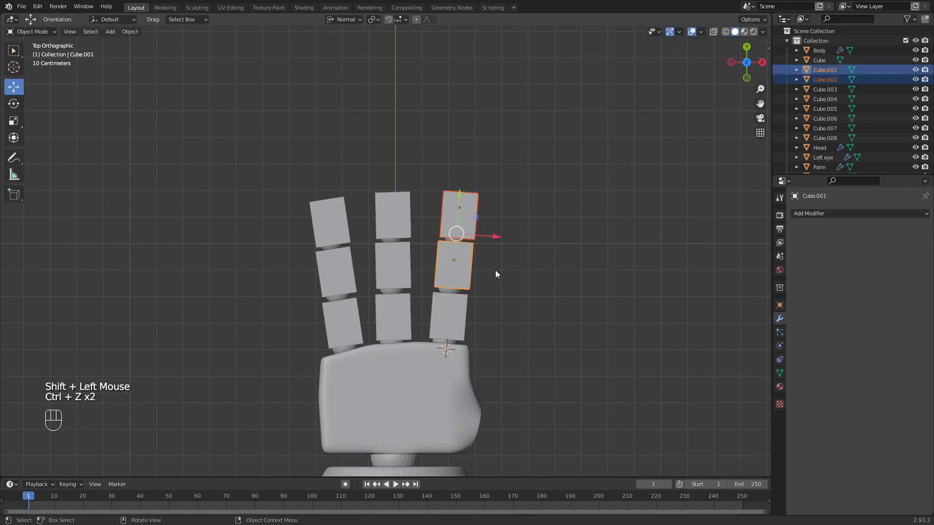
{"action": "left_click_drag", "start_coordinate": [492, 236], "coordinate": [488, 234]}
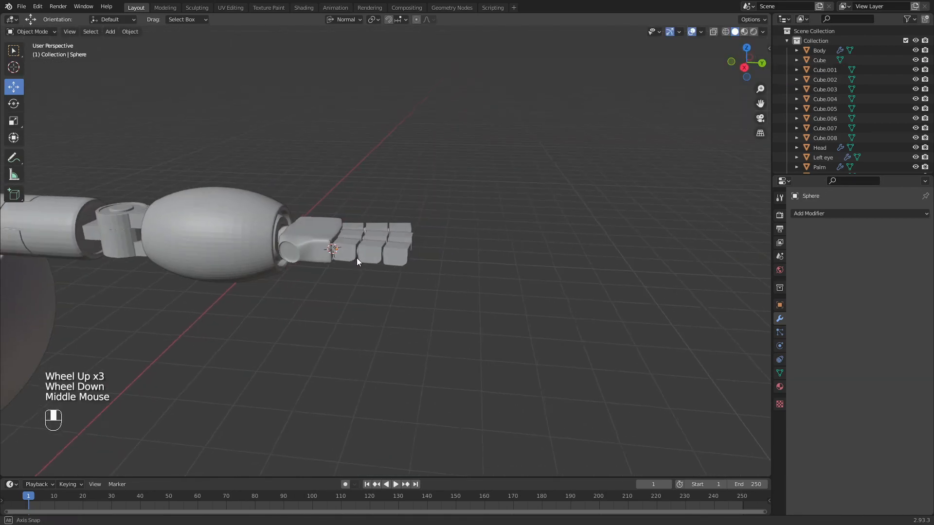
Duplicate the first finger's two outer blocks with their joint spheres and place the copy about 0.504 m back along Y and 0.096 m lower.
{"action": "scroll", "coordinate": [360, 256], "scroll_direction": "down", "scroll_amount": 4}
{"action": "middle_click_drag", "start_coordinate": [365, 255], "coordinate": [384, 232]}
{"action": "left_click", "coordinate": [419, 264]}
{"action": "scroll", "coordinate": [421, 266], "scroll_direction": "up", "scroll_amount": 1}
{"action": "middle_click_drag", "start_coordinate": [421, 266], "coordinate": [424, 279]}
{"action": "scroll", "coordinate": [426, 282], "scroll_direction": "up", "scroll_amount": 2}
{"action": "left_click", "coordinate": [377, 260]}
{"action": "left_click", "coordinate": [369, 263], "text": "shift"}
{"action": "left_click", "coordinate": [493, 264]}
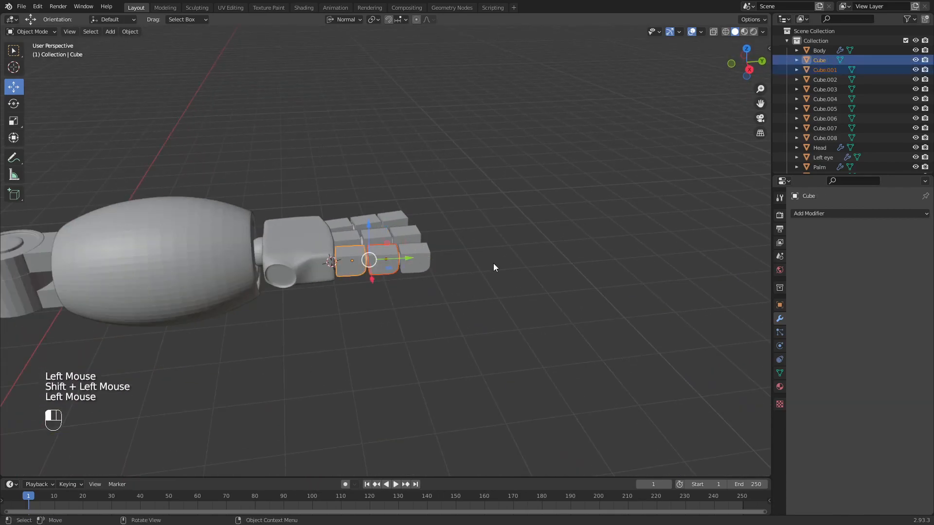
{"action": "left_click", "coordinate": [383, 261], "text": "shift"}
{"action": "left_click", "coordinate": [383, 263], "text": "shift"}
{"action": "left_click", "coordinate": [411, 258], "text": "shift"}
{"action": "left_click", "coordinate": [411, 259], "text": "shift"}
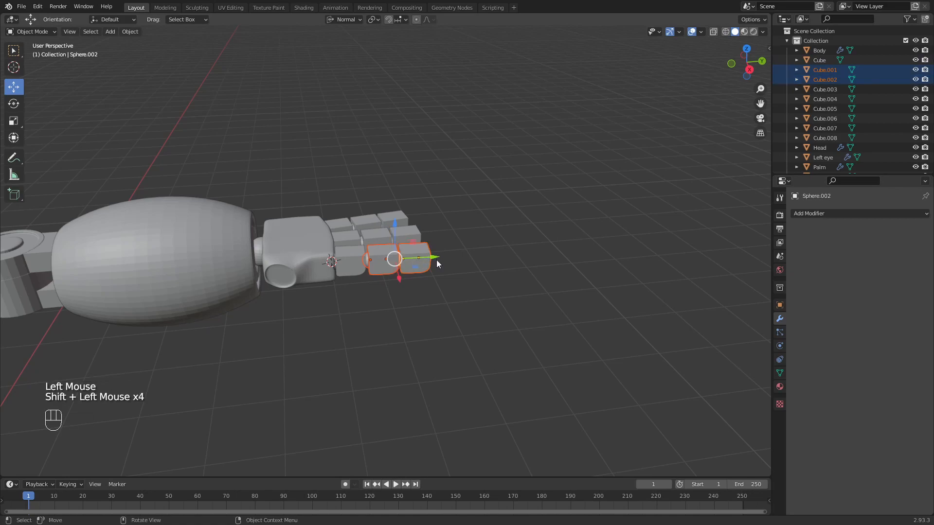
{"action": "scroll", "coordinate": [436, 260], "scroll_direction": "down", "scroll_amount": 1}
{"action": "middle_click_drag", "start_coordinate": [436, 260], "coordinate": [435, 264]}
{"action": "key", "text": "ctrl+d"}
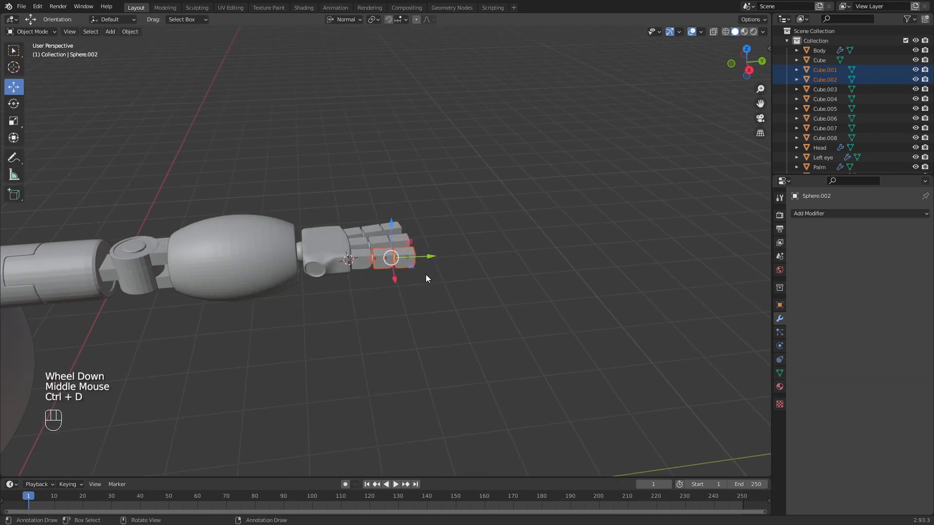
{"action": "key", "text": "shift+d"}
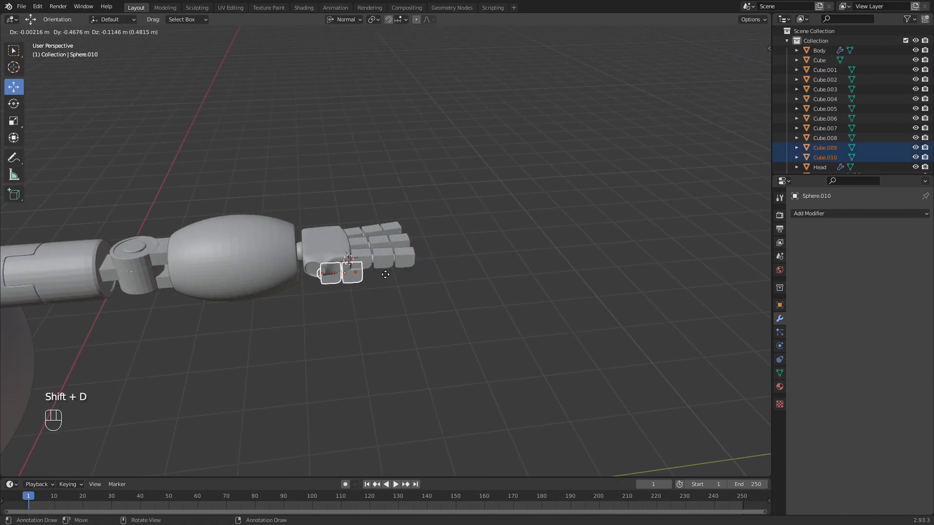
{"action": "left_click", "coordinate": [381, 264]}
{"action": "middle_click_drag", "start_coordinate": [381, 263], "coordinate": [435, 278]}
Rotate the two-segment thumb copy in top view and move it out to the thumb side of the palm.
{"action": "key", "text": "KP_7"}
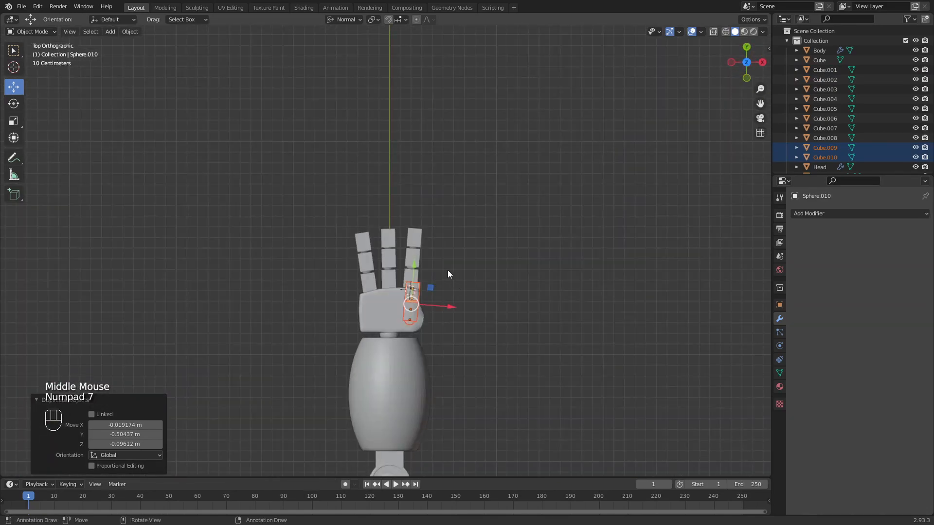
{"action": "key", "text": "r"}
{"action": "left_click", "coordinate": [444, 317]}
{"action": "left_click_drag", "start_coordinate": [444, 317], "coordinate": [437, 343]}
Shift the thumb against the palm's side, including about 0.011 m along its normal Z, and rotate it about its normal Z axis.
{"action": "middle_click_drag", "start_coordinate": [467, 336], "coordinate": [425, 259]}
{"action": "scroll", "coordinate": [317, 327], "scroll_direction": "up", "scroll_amount": 2}
{"action": "left_click_drag", "start_coordinate": [317, 327], "coordinate": [316, 314]}
{"action": "middle_click_drag", "start_coordinate": [316, 314], "coordinate": [463, 291]}
{"action": "left_click_drag", "start_coordinate": [464, 292], "coordinate": [459, 285]}
{"action": "middle_click_drag", "start_coordinate": [459, 284], "coordinate": [367, 337]}
{"action": "key", "text": "r"}
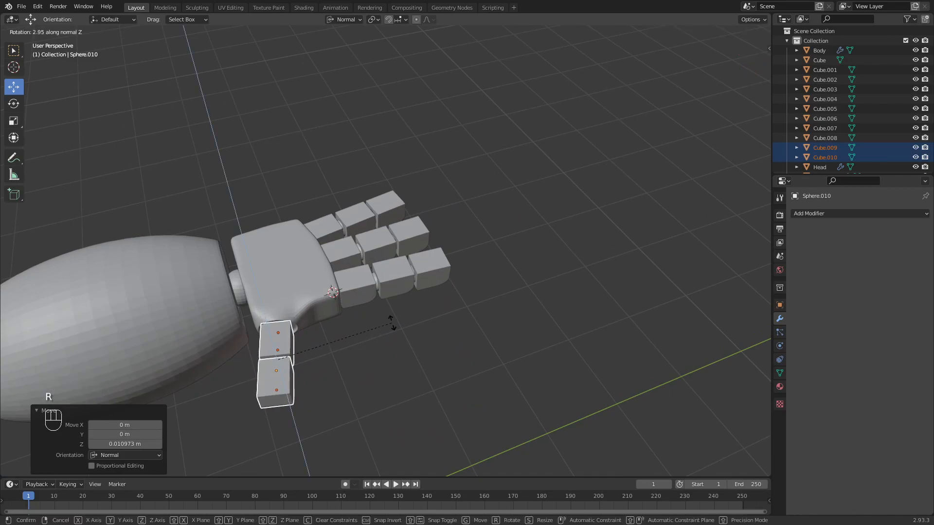
{"action": "left_click", "coordinate": [252, 370]}
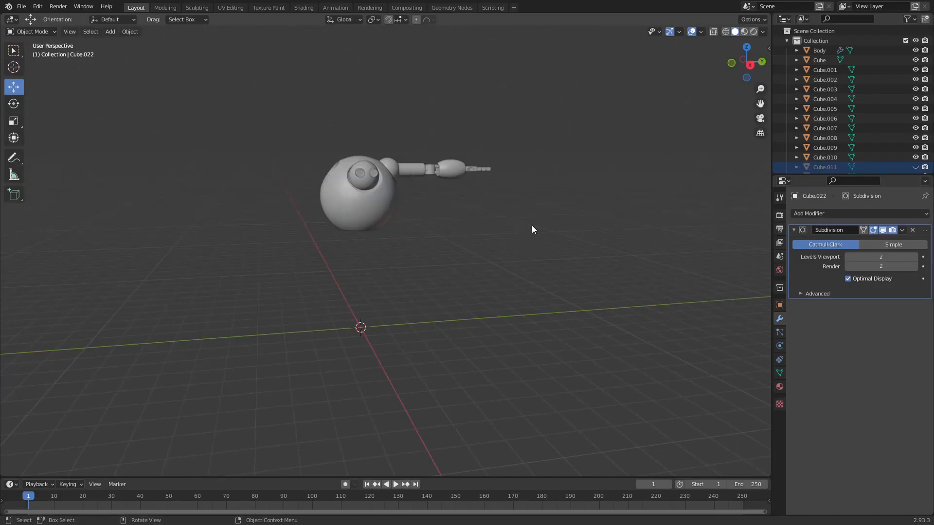
{"action": "middle_click_drag", "start_coordinate": [532, 225], "coordinate": [495, 196]}
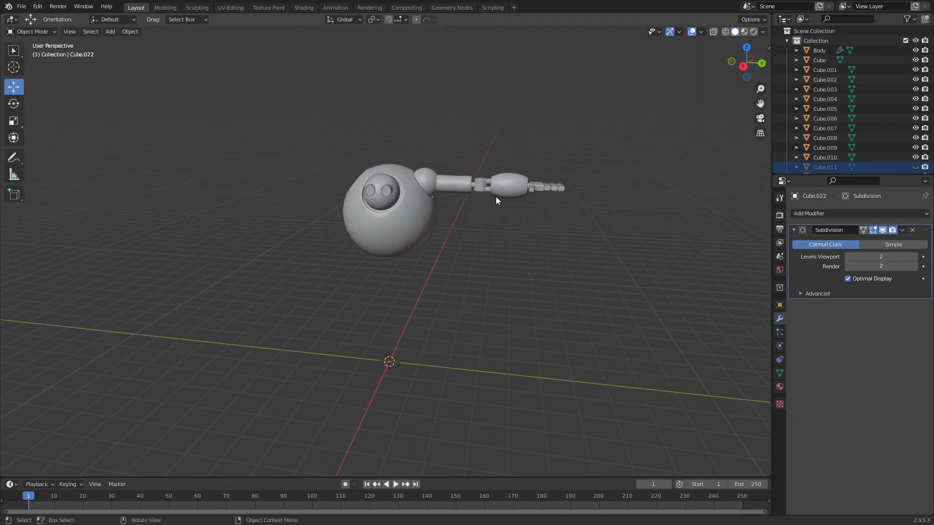
{"action": "middle_click_drag", "start_coordinate": [430, 184], "coordinate": [441, 224]}
{"action": "scroll", "coordinate": [485, 194], "scroll_direction": "up", "scroll_amount": 5}
{"action": "middle_click_drag", "start_coordinate": [517, 229], "coordinate": [196, 224]}
{"action": "scroll", "coordinate": [450, 237], "scroll_direction": "down", "scroll_amount": 3}
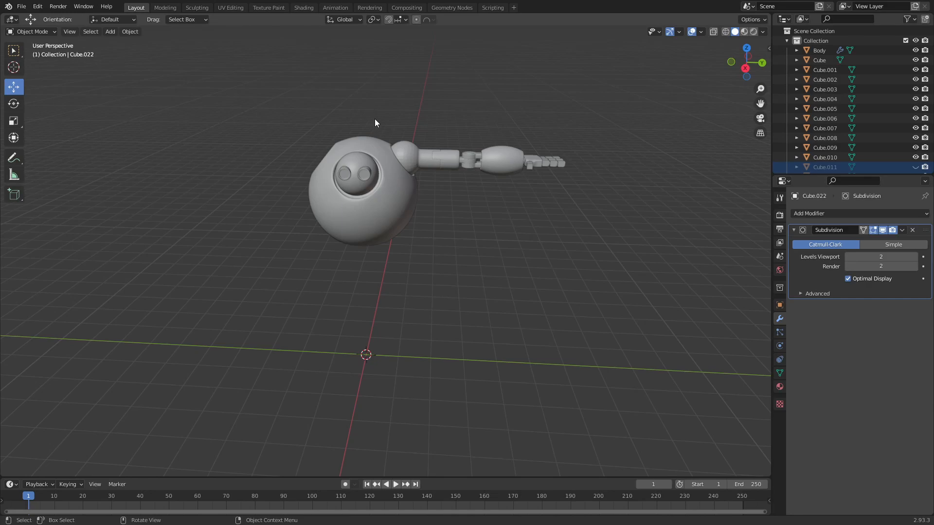
Undo the last changes and duplicate the whole arm, including the shoulder, hand, fingers and thumb, in place.
{"action": "key", "text": "ctrl+z"}
{"action": "left_click", "coordinate": [412, 107]}
{"action": "left_click_drag", "start_coordinate": [348, 297], "coordinate": [526, 229]}
{"action": "left_click", "coordinate": [399, 281]}
{"action": "left_click_drag", "start_coordinate": [371, 184], "coordinate": [512, 278]}
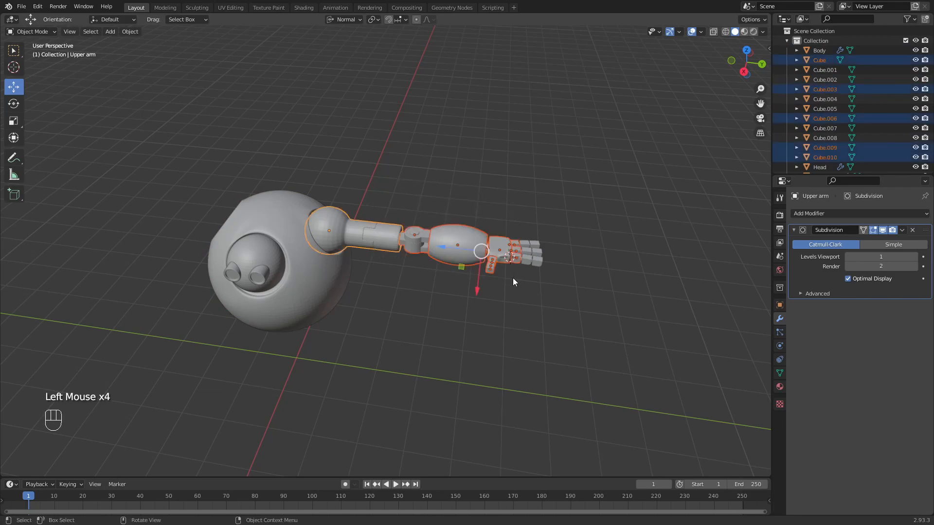
{"action": "left_click", "coordinate": [524, 253], "text": "shift"}
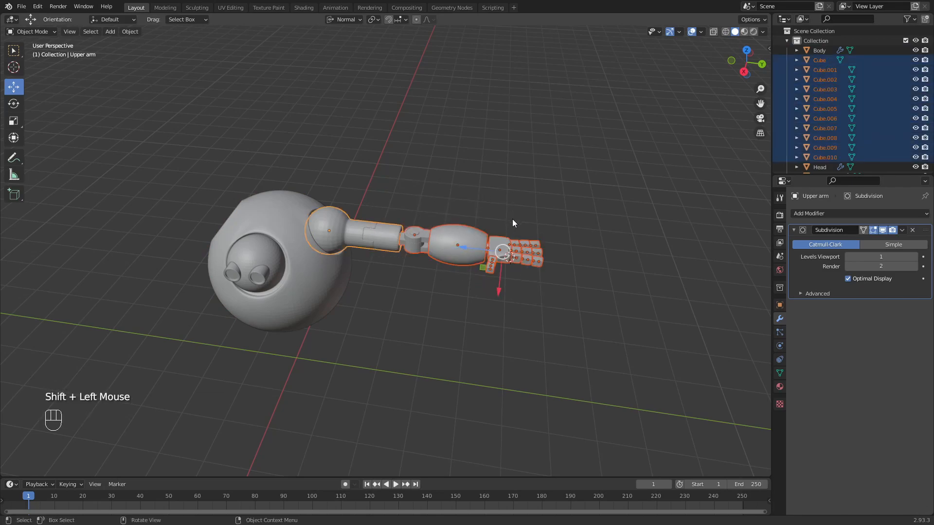
{"action": "key", "text": "shift+d"}
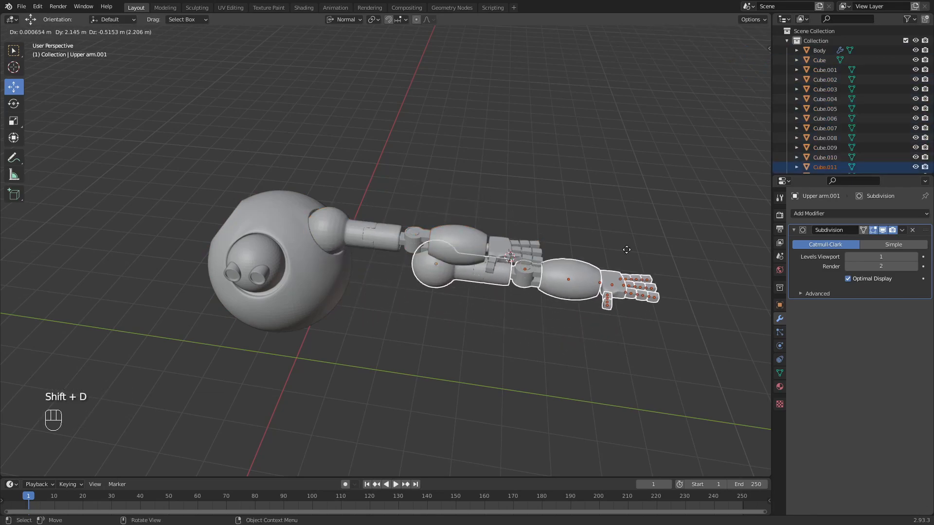
{"action": "right_click", "coordinate": [621, 207]}
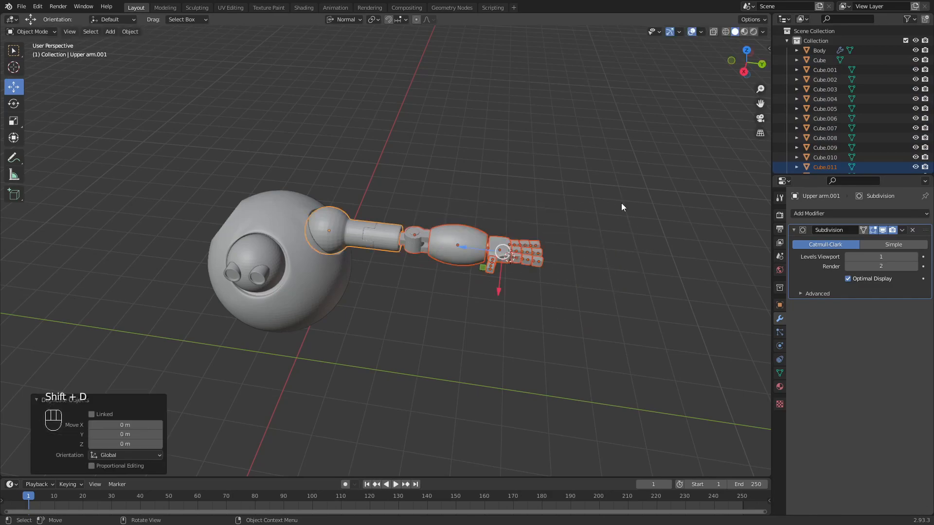
Mirror the duplicated arm along the global Y axis.
{"action": "left_click", "coordinate": [130, 32]}
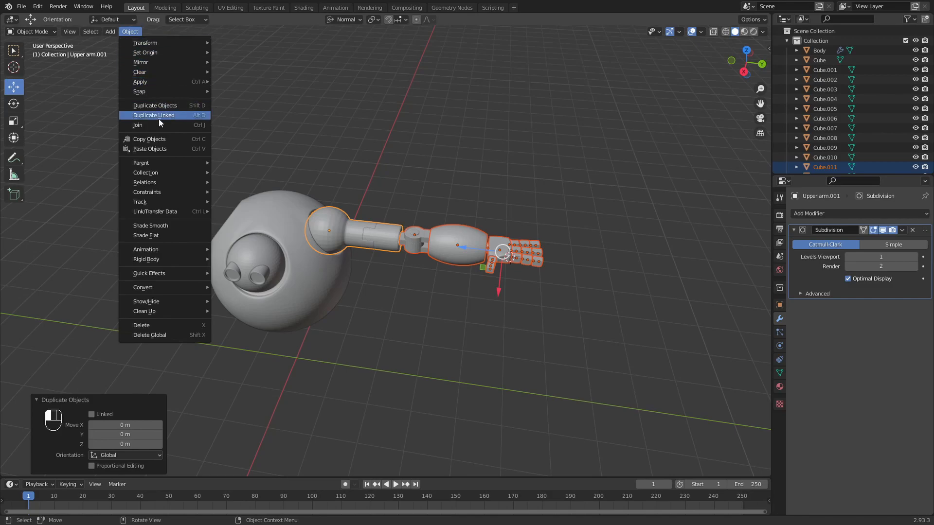
{"action": "mouse_move", "coordinate": [176, 62]}
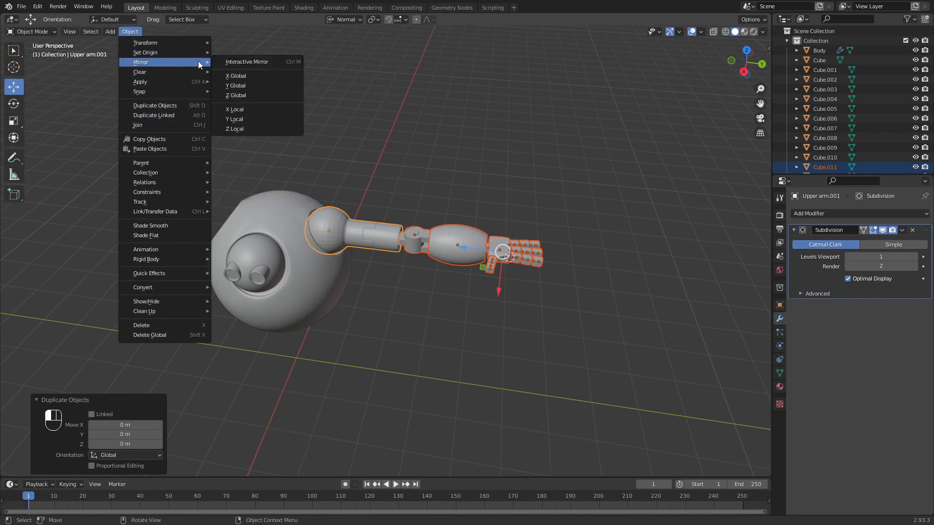
{"action": "left_click", "coordinate": [249, 85]}
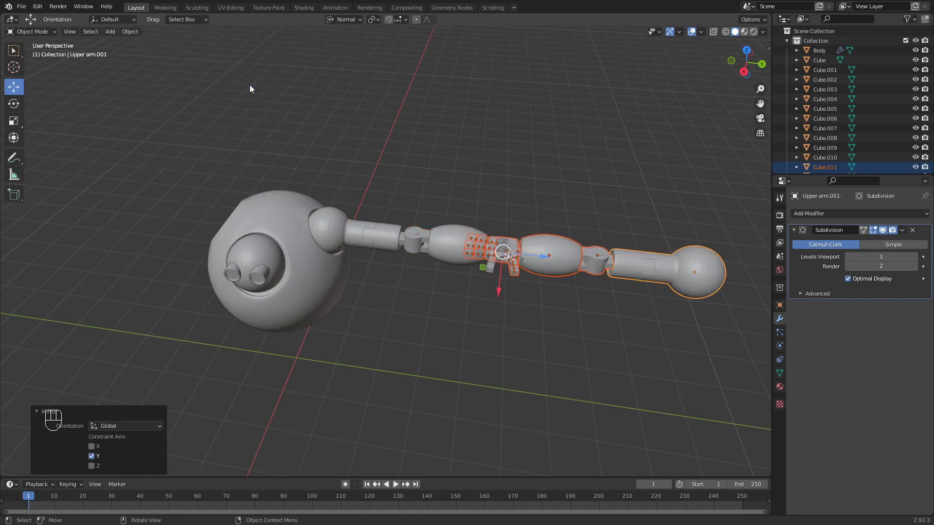
Move the mirrored arm about -8.912 m along its normal Z to the body's opposite shoulder and deselect it.
{"action": "left_click_drag", "start_coordinate": [543, 255], "coordinate": [96, 206]}
{"action": "middle_click_drag", "start_coordinate": [120, 292], "coordinate": [148, 255]}
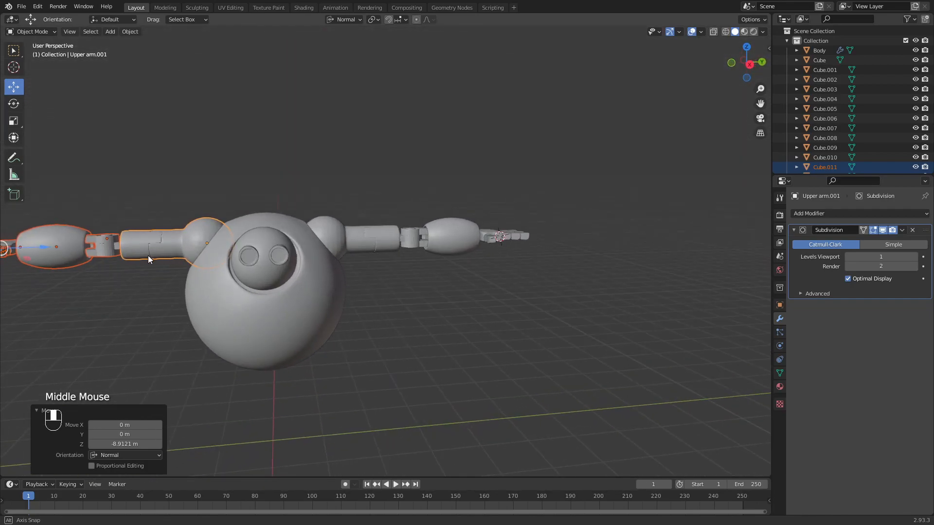
{"action": "key", "text": "KP_7"}
{"action": "key", "text": "KP_3"}
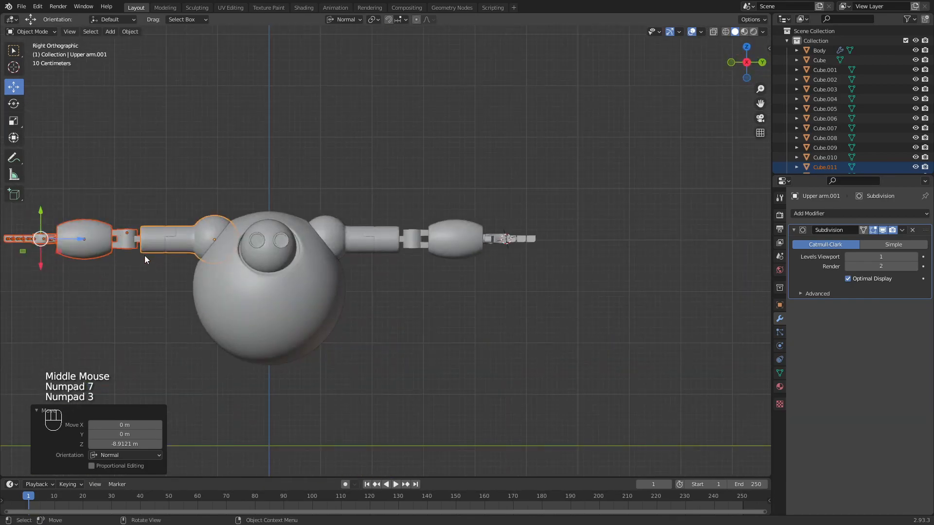
{"action": "middle_click_drag", "start_coordinate": [365, 337], "coordinate": [369, 354]}
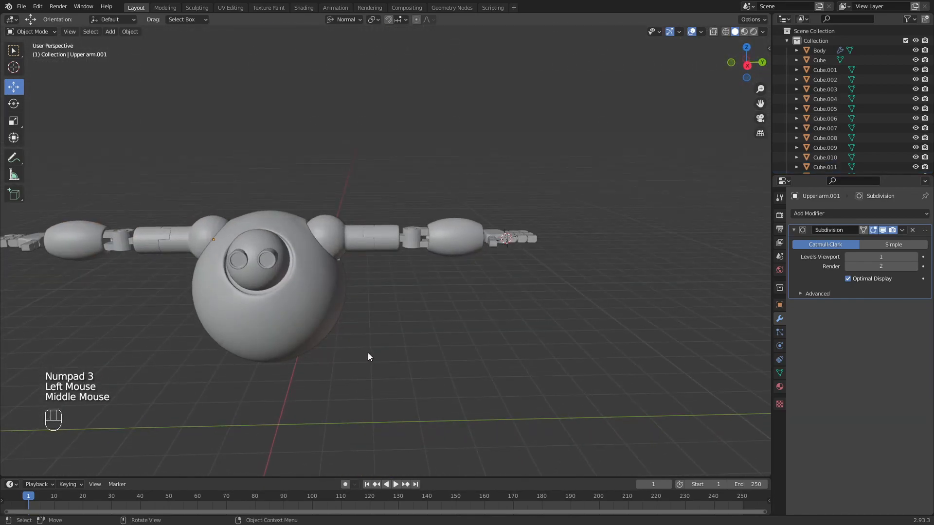